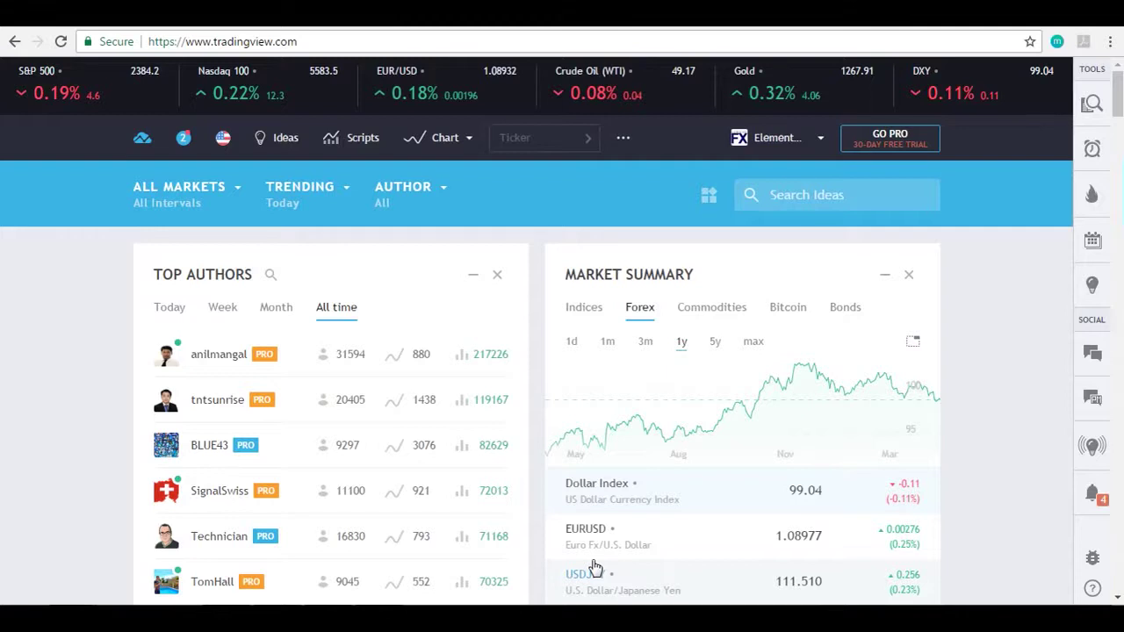
left_click(335, 41)
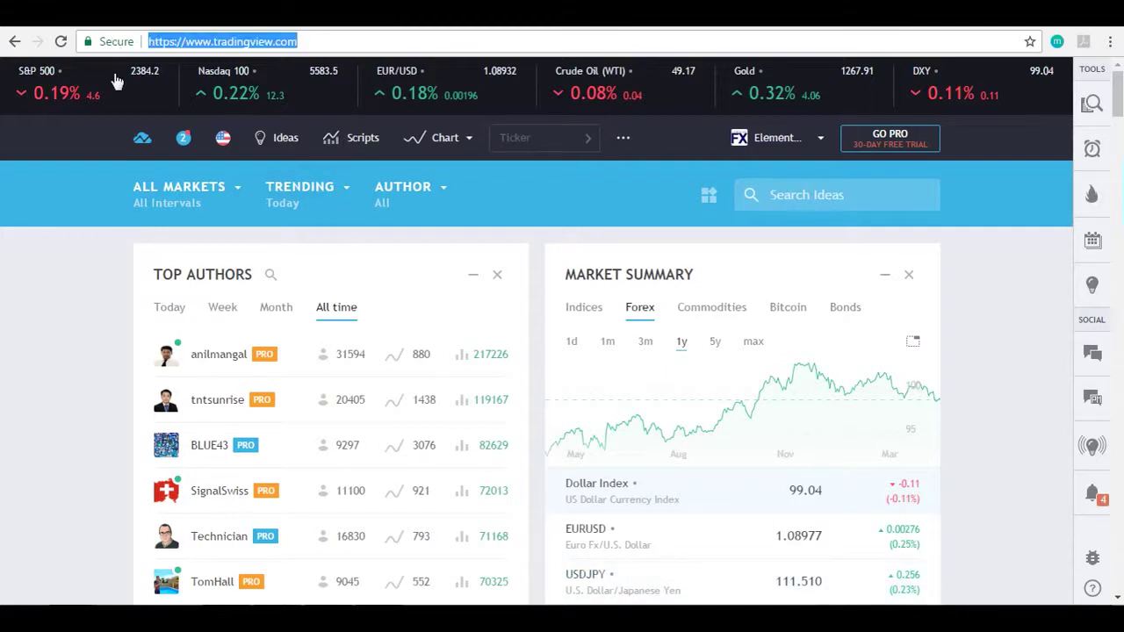
left_click(69, 256)
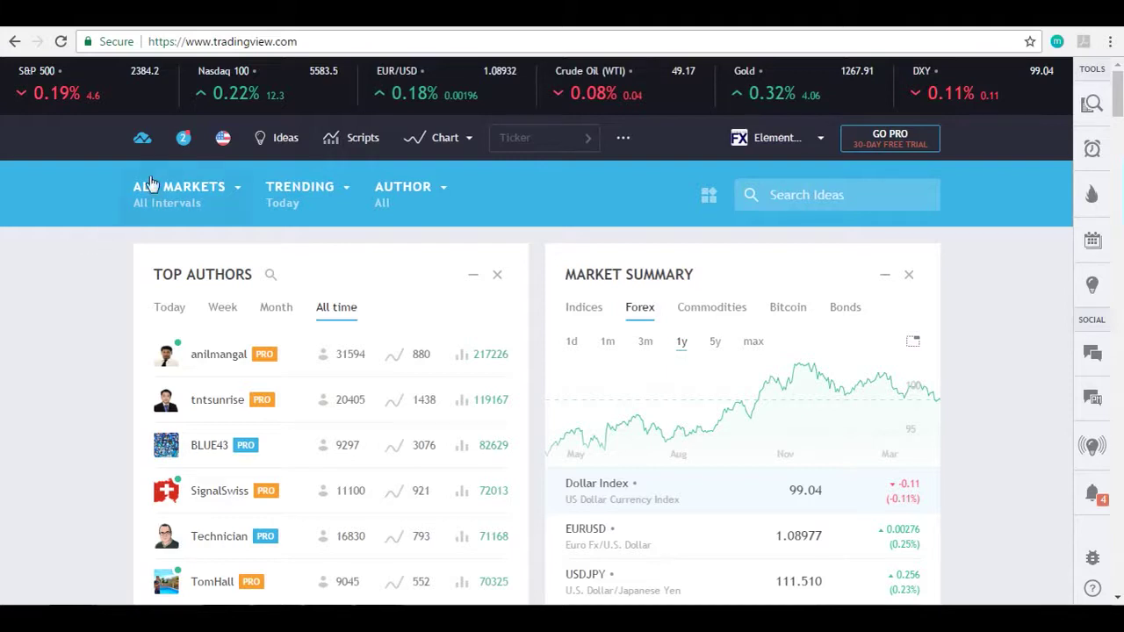
left_click_drag(311, 43, 87, 251)
left_click(49, 301)
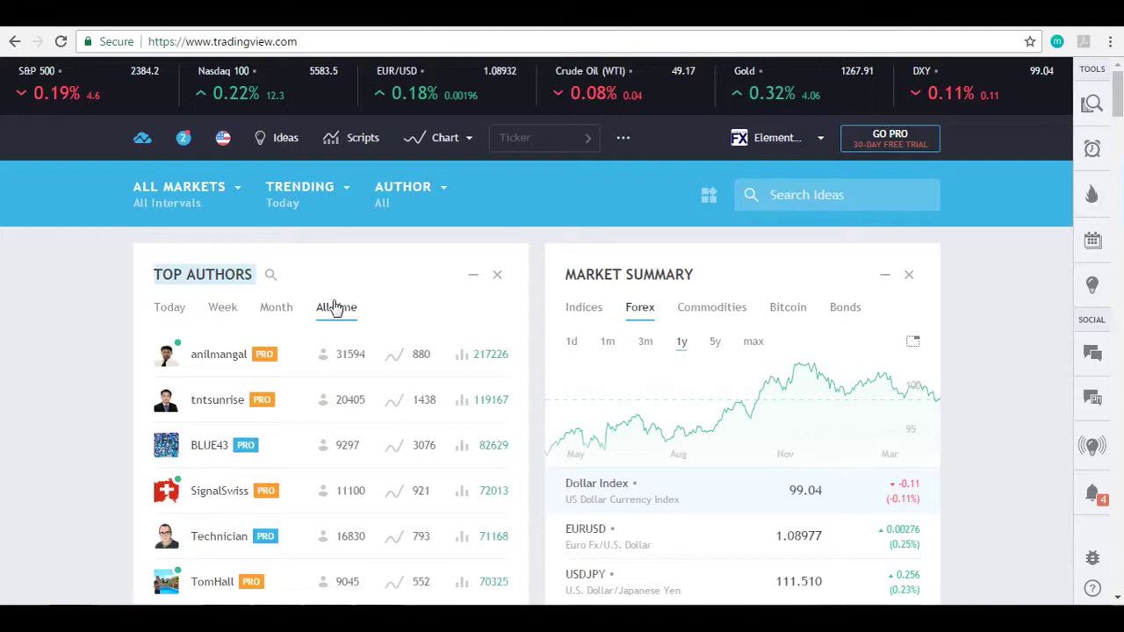
- Show the Top Authors ranking by Month and Week, ending with the Today ranking
left_click(271, 314)
left_click(225, 309)
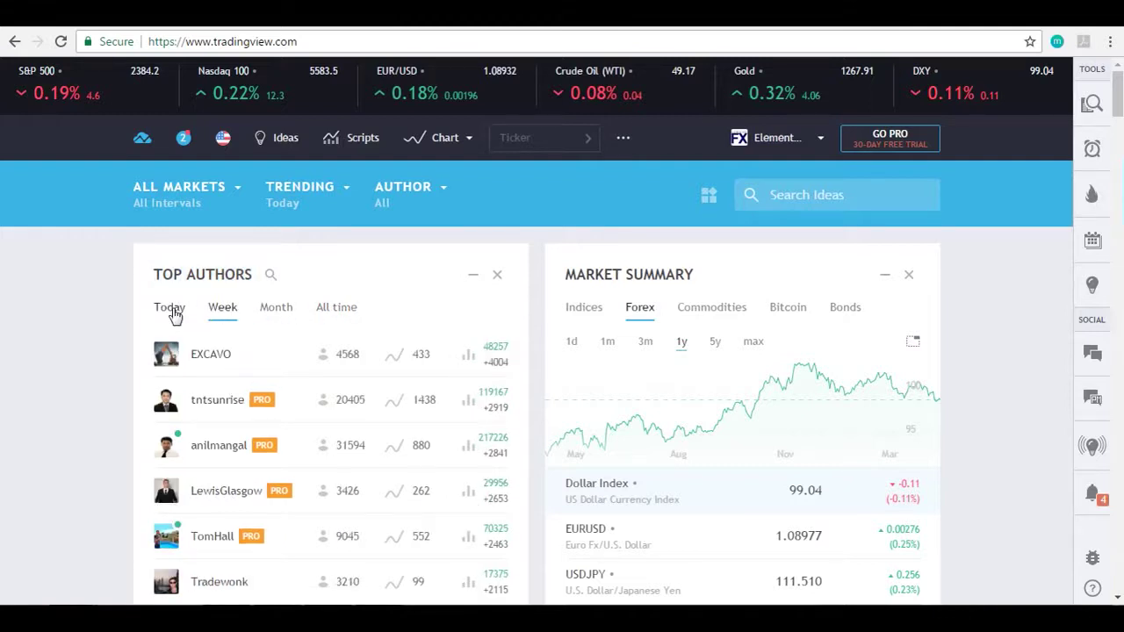
left_click(173, 313)
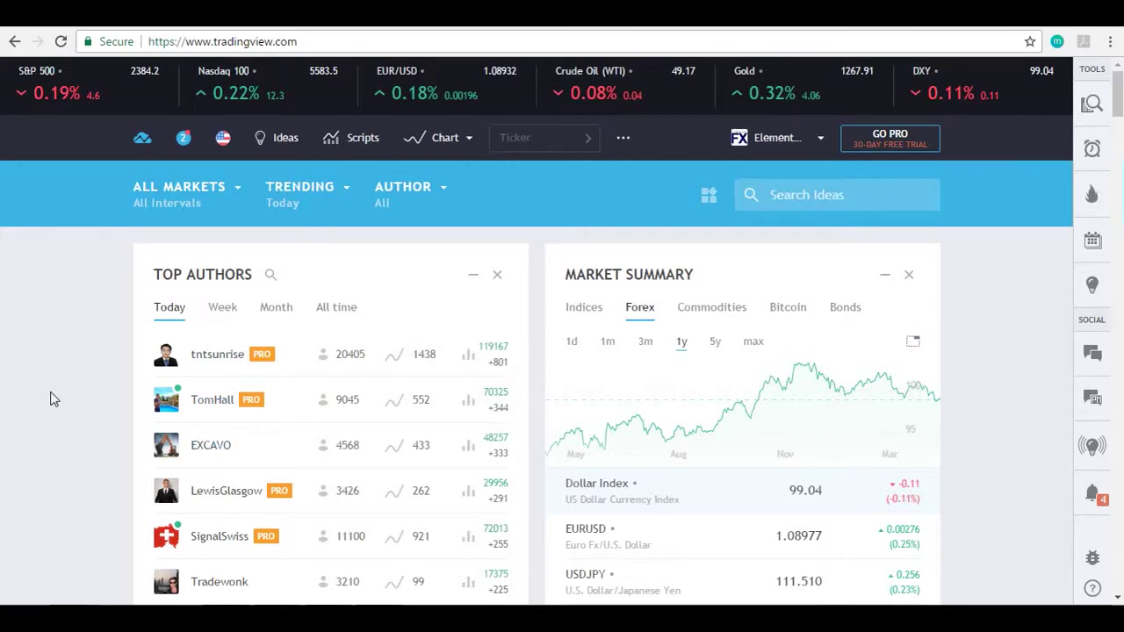
- Look through the published trading ideas below the Top Authors list and return to the start of the page
scroll(76, 413, "down", 10)
scroll(202, 360, "down", 5)
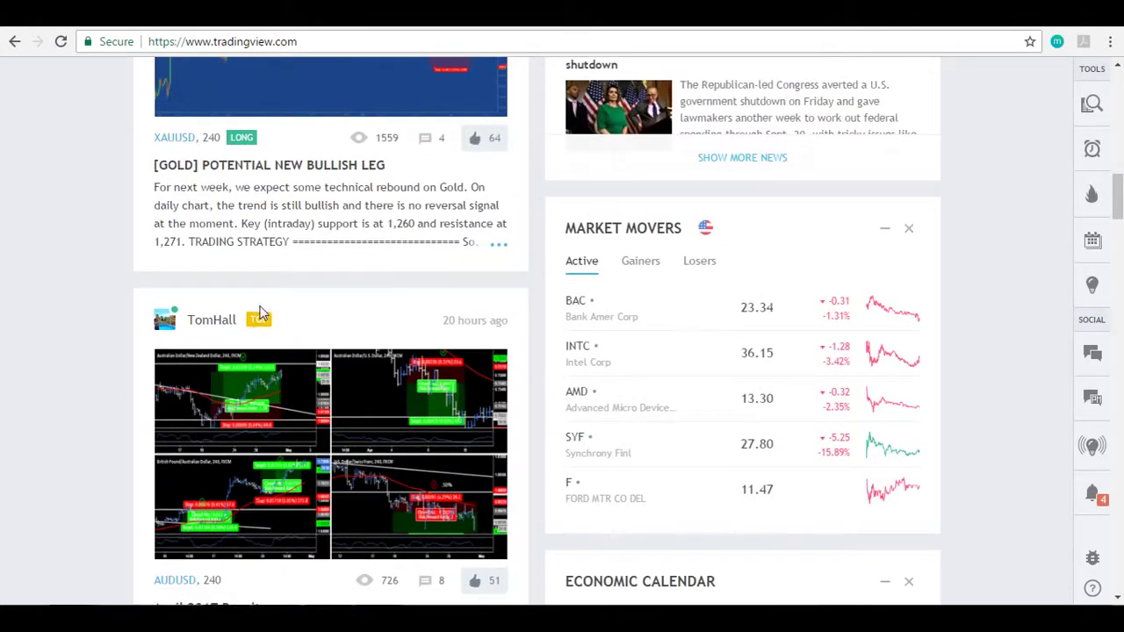
scroll(263, 307, "down", 5)
scroll(292, 291, "down", 3)
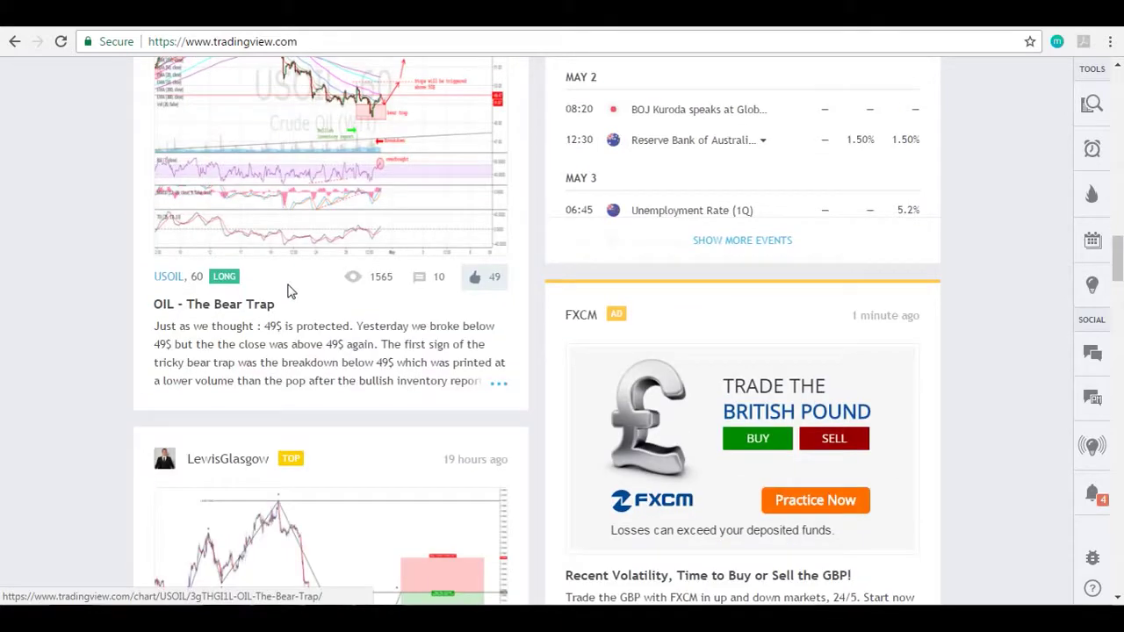
scroll(295, 309, "up", 7)
scroll(294, 309, "up", 10)
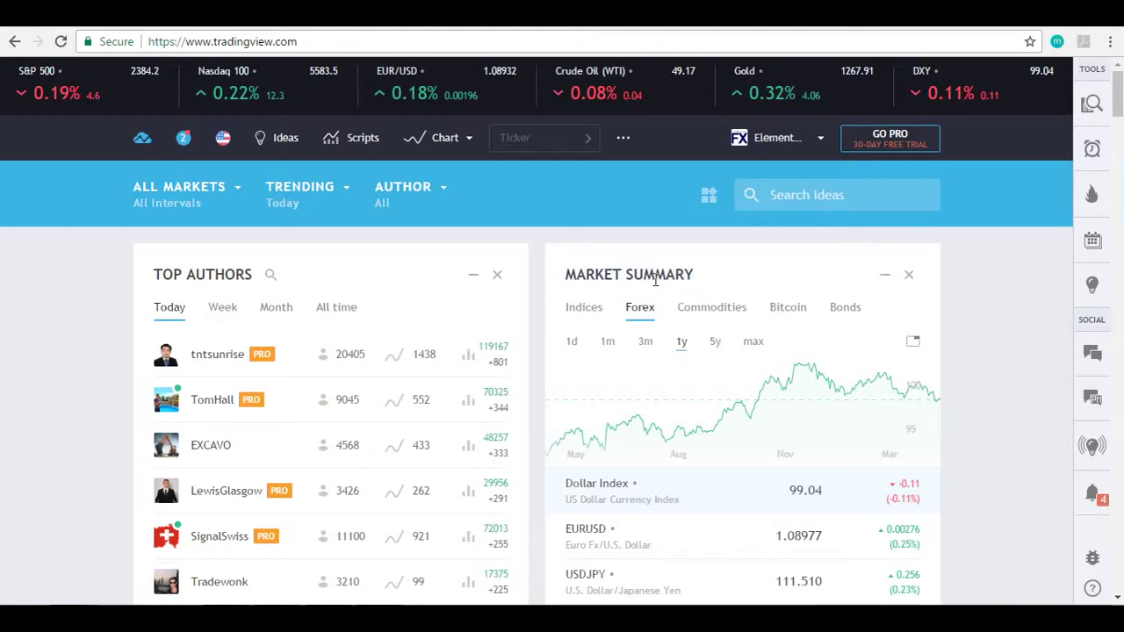
- Show the Indices, Forex and Bitcoin lists of the Market Summary, ending with Bonds
left_click(586, 309)
left_click(641, 309)
left_click(788, 309)
left_click(838, 309)
- Examine the News, Market Movers, Economic Calendar and idea sections further down the home page
scroll(707, 318, "down", 3)
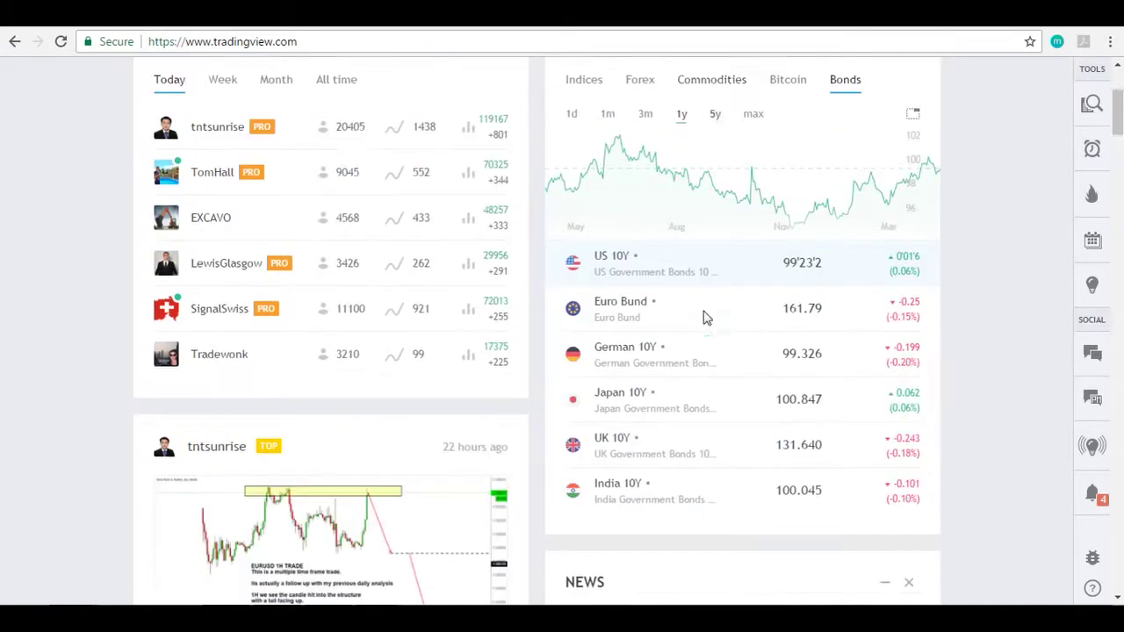
scroll(707, 318, "down", 5)
scroll(707, 316, "down", 8)
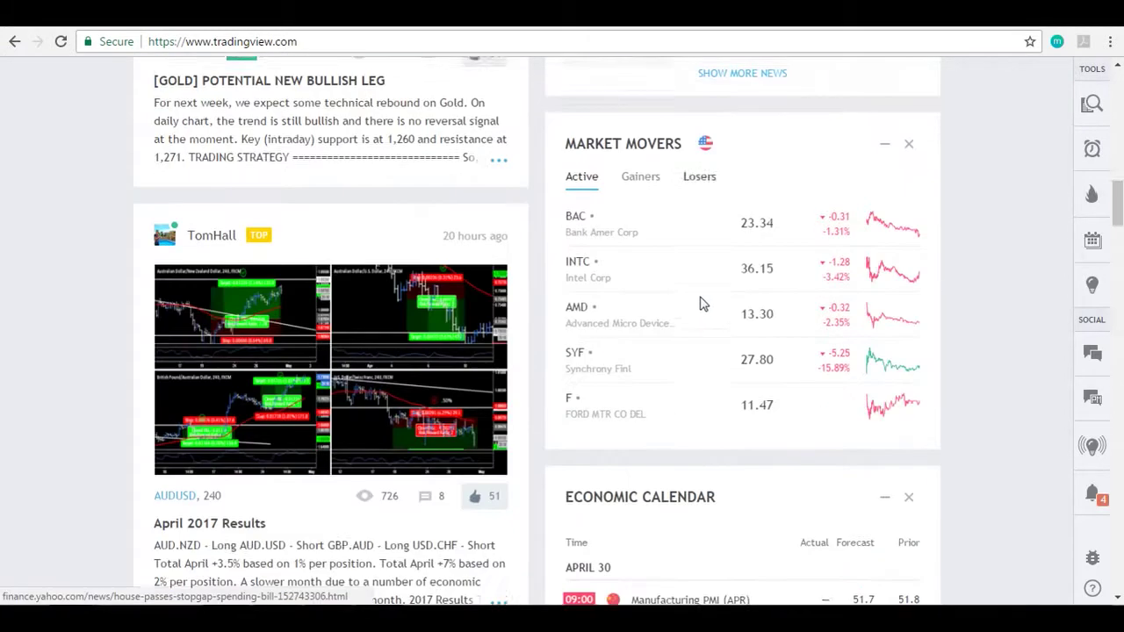
scroll(702, 303, "down", 2)
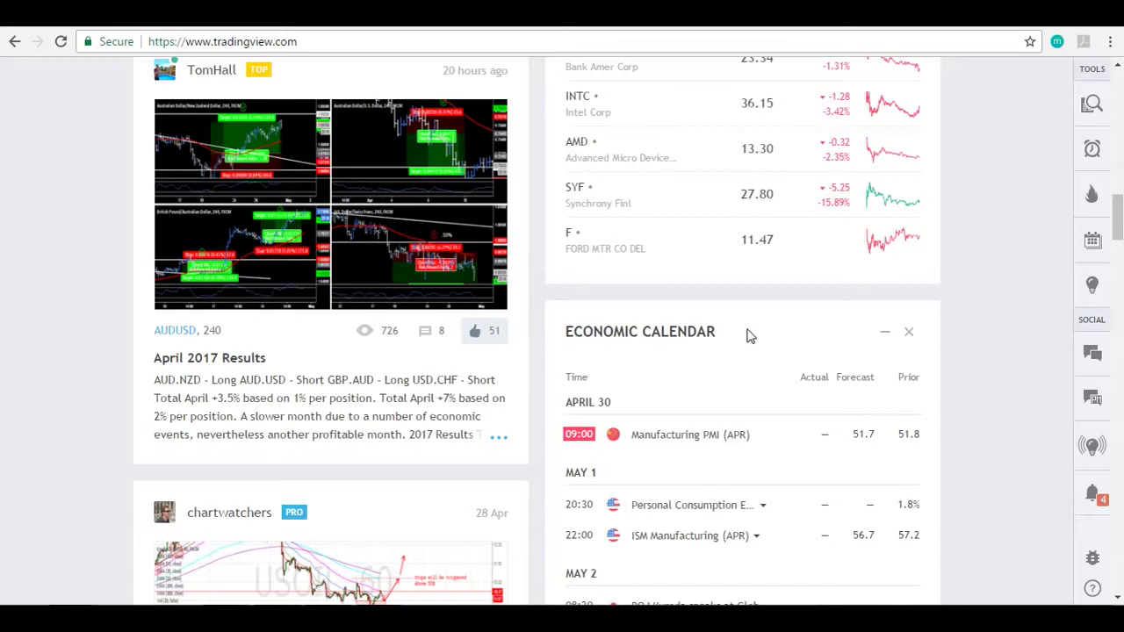
left_click_drag(725, 335, 563, 333)
left_click(743, 344)
left_click_drag(1119, 225, 1119, 248)
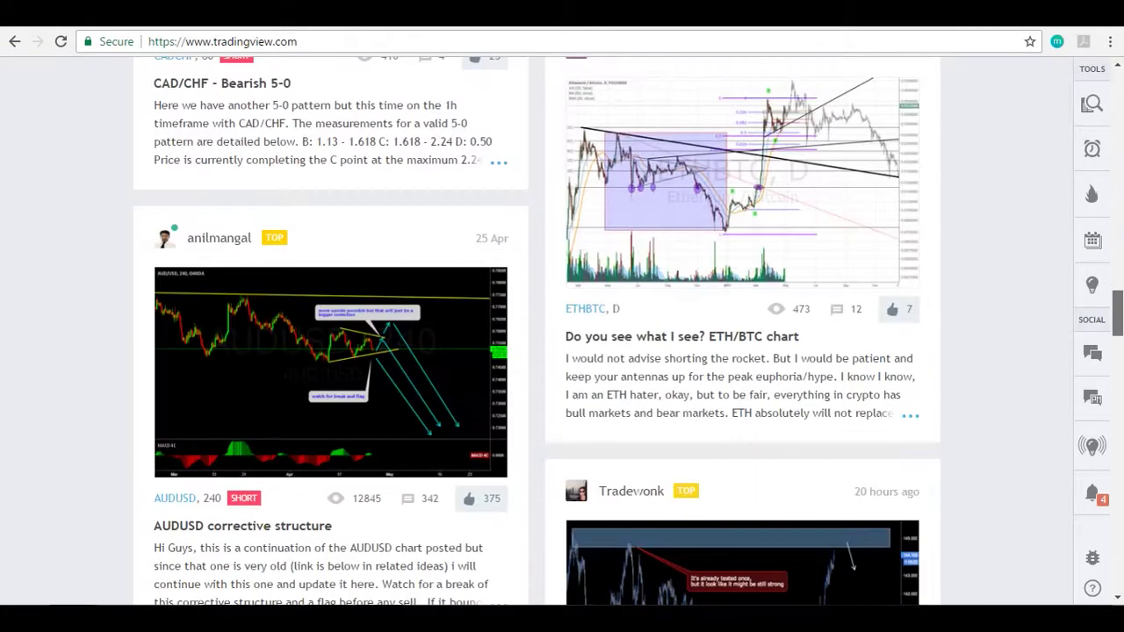
left_click_drag(1119, 312, 1116, 84)
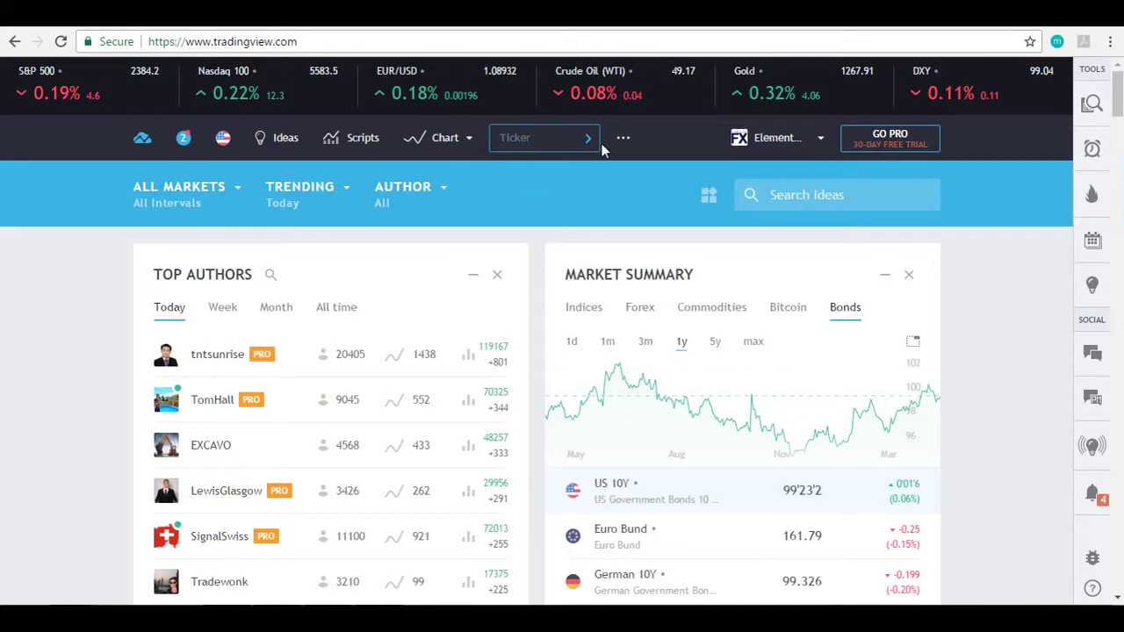
- Search the tickers for EURUSD, AAPL, BAC and VIX, including all asset categories
type("EURUSD")
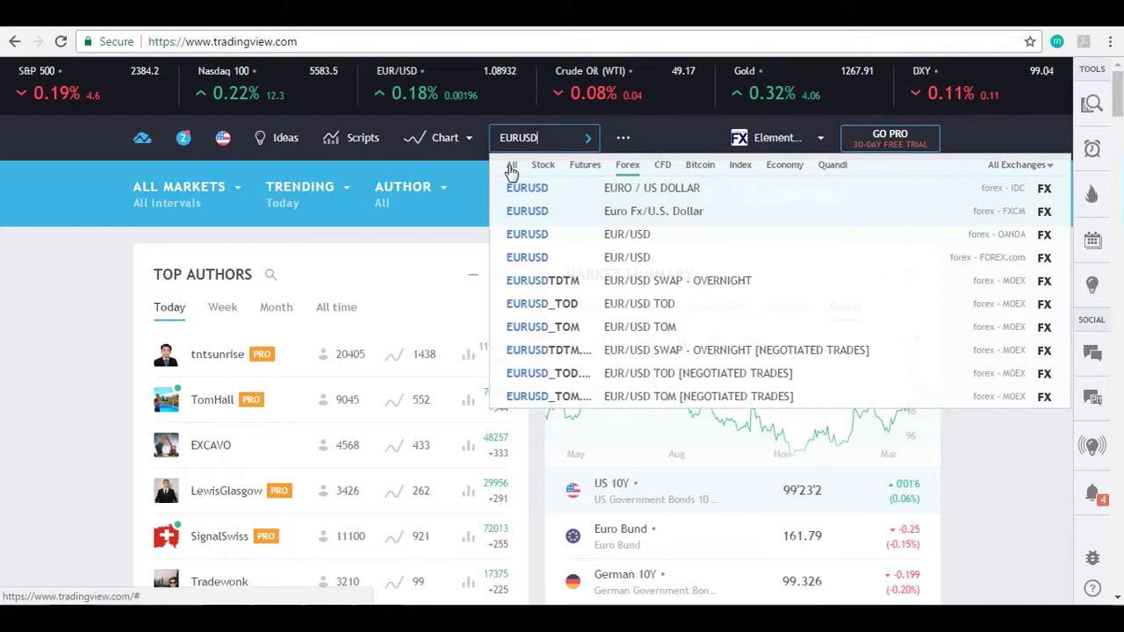
left_click(514, 167)
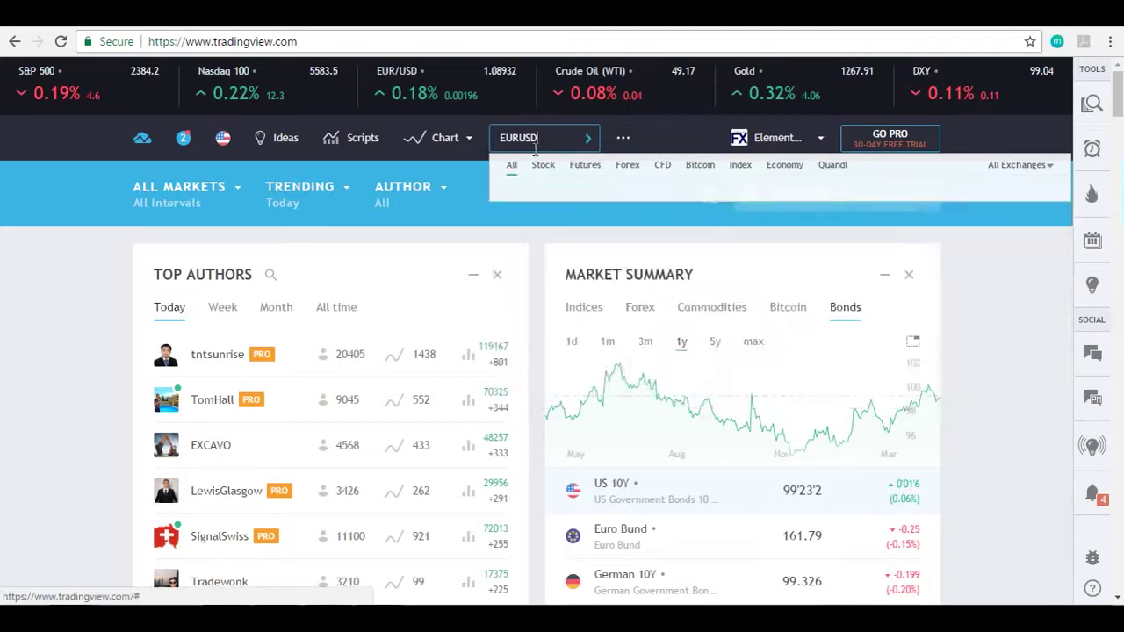
type("AAPL")
key("BackSpace")
key("BackSpace")
key("BackSpace")
key("BackSpace")
type("BAC")
key("BackSpace")
key("BackSpace")
key("BackSpace")
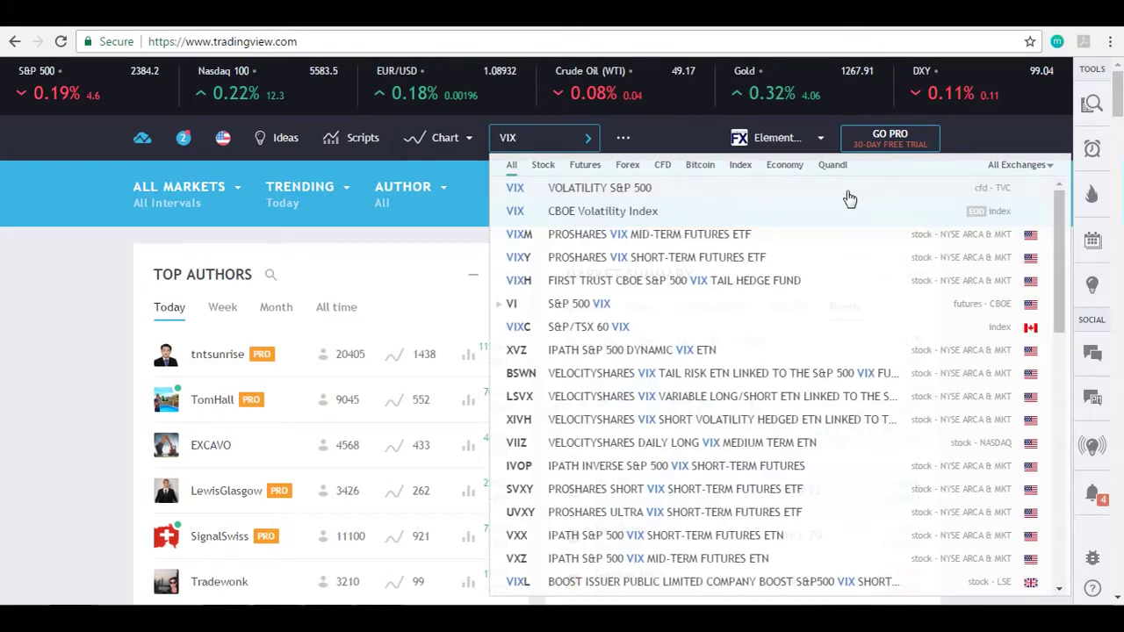
- Search the Forex tickers for EURUSD and open the EURO / US DOLLAR chart from IDC
key("BackSpace")
key("BackSpace")
key("BackSpace")
type("EURUSD")
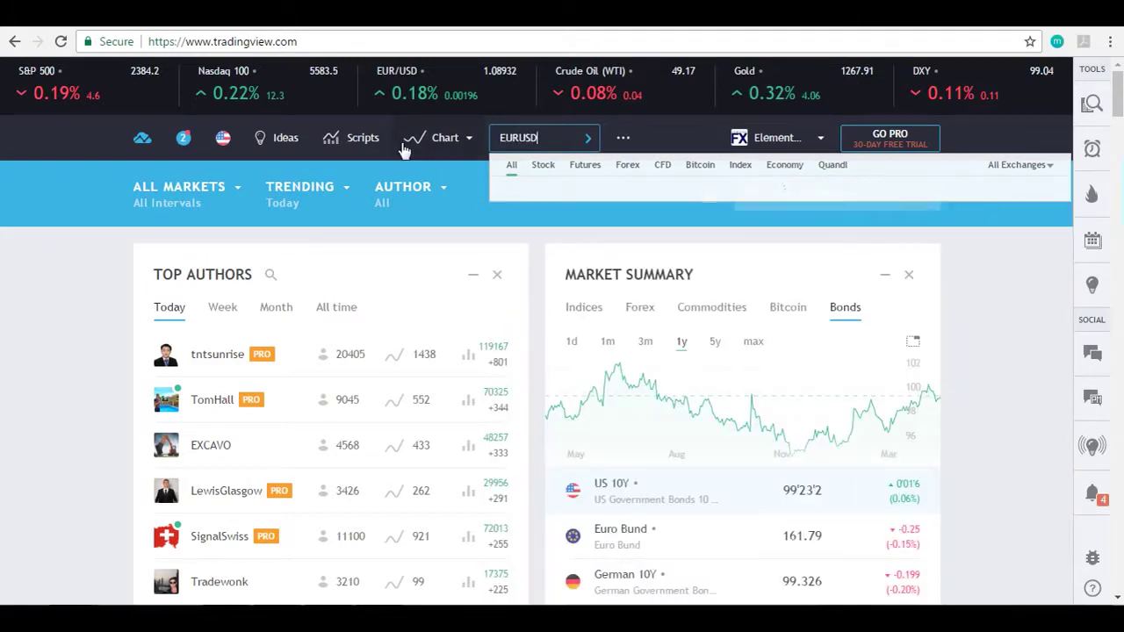
left_click(627, 167)
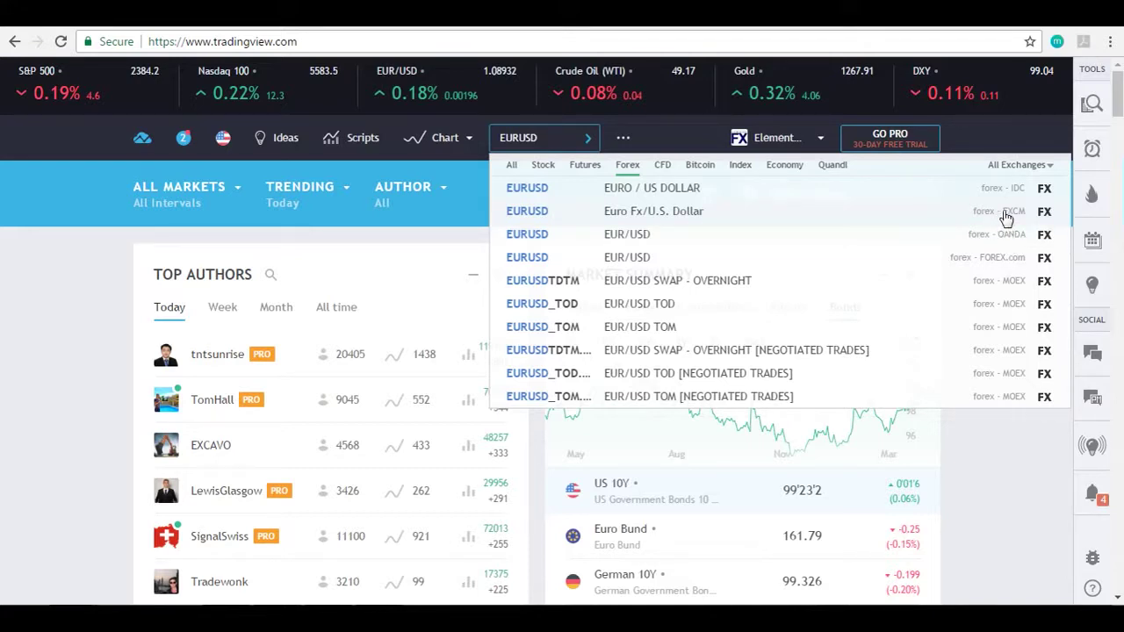
left_click(963, 197)
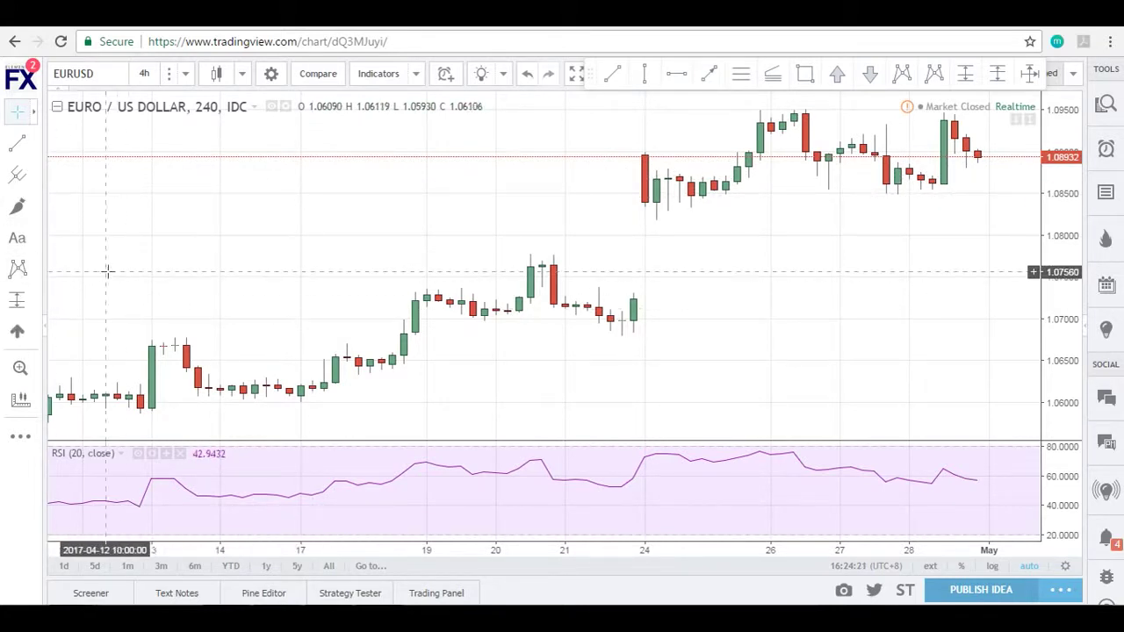
- Move the floating drawing toolbar below the RSI pane so it no longer covers the chart's header controls
mouse_move(581, 73)
left_mouse_down()
mouse_move(592, 284)
mouse_move(527, 507)
mouse_move(540, 575)
left_mouse_up()
- Try a GBP search in the chart's symbol field and reload EURUSD instead
left_click(109, 74)
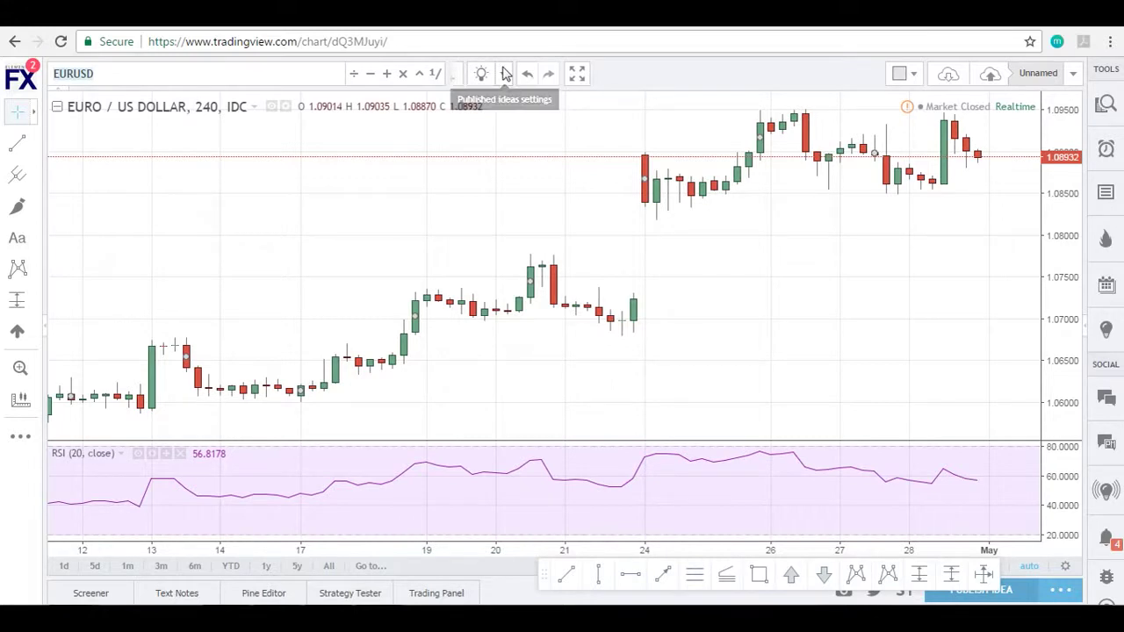
type("GBP")
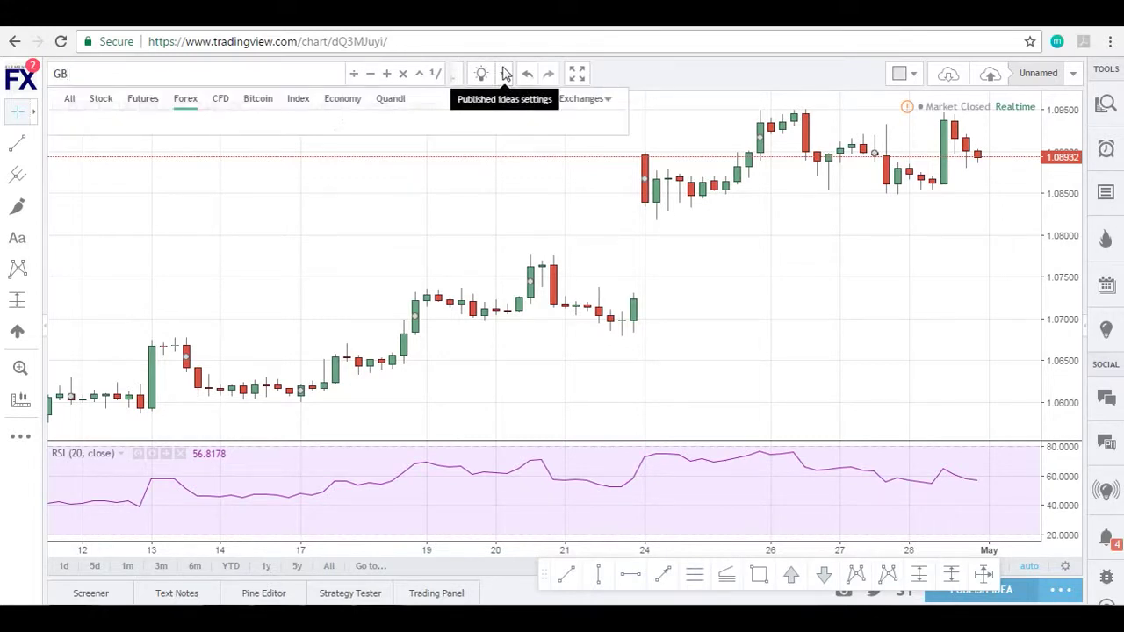
key("BackSpace")
key("BackSpace")
key("BackSpace")
key("BackSpace")
type("EURUS")
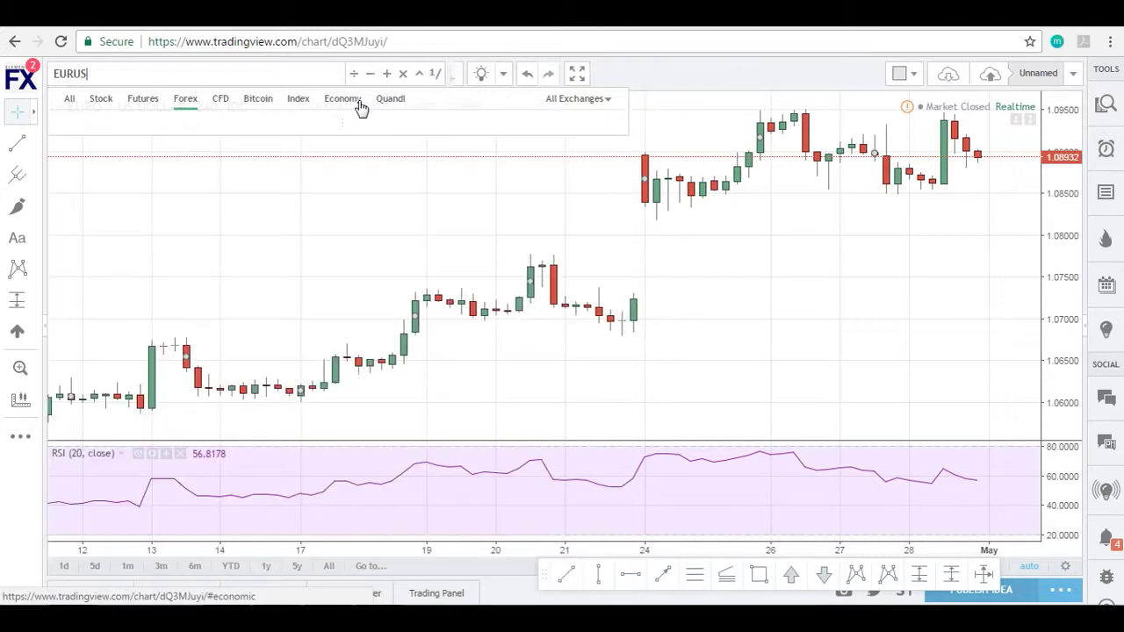
type("D")
key("Return")
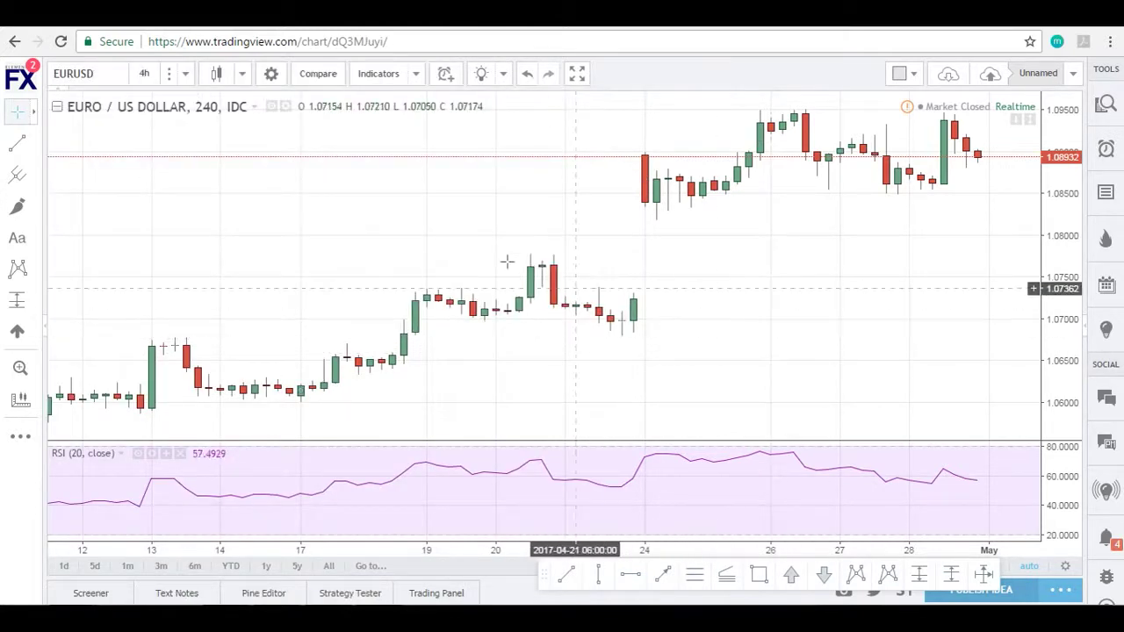
- View the available chart intervals and try to change the interval to 30 minutes
left_click(146, 78)
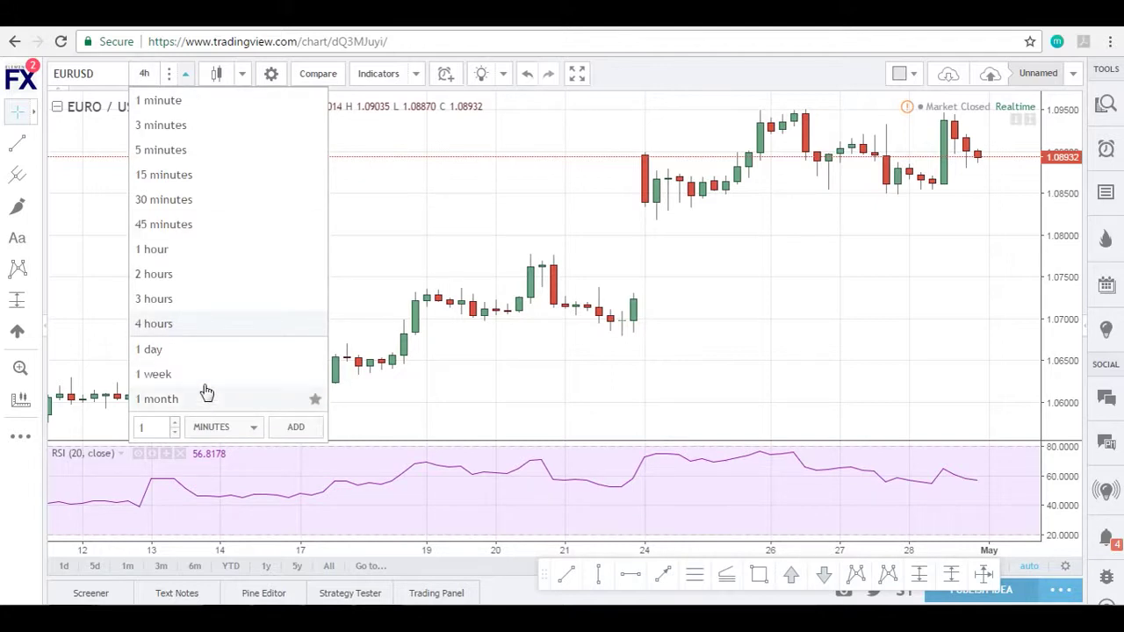
key("Escape")
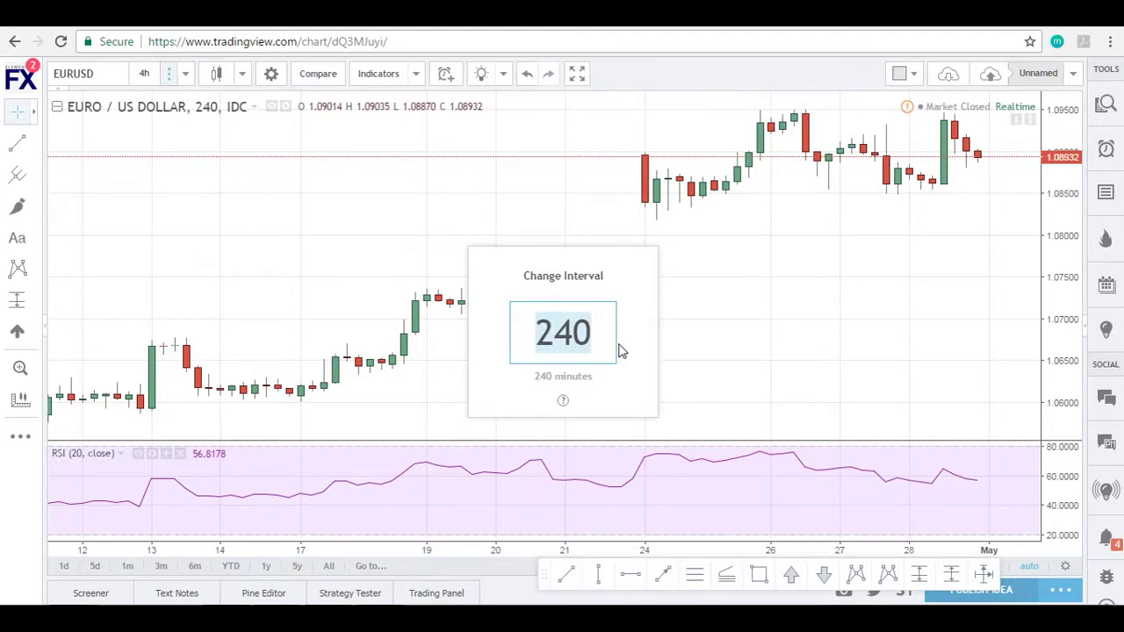
type("30")
key("Return")
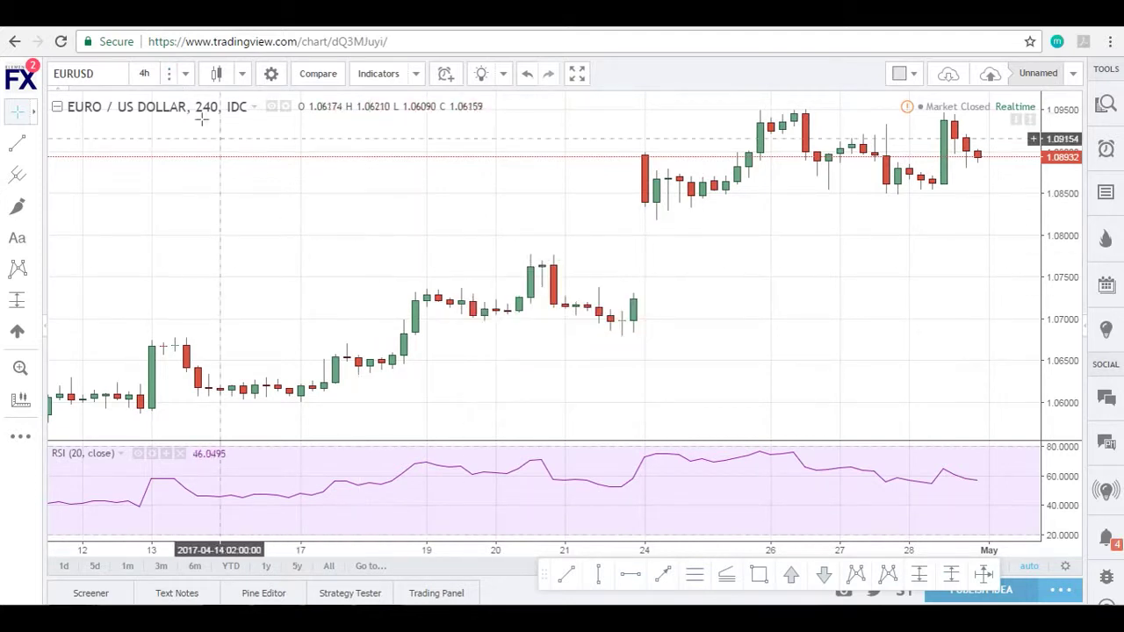
- Display the EURUSD chart as Bars and switch it back to Candles
left_click(243, 74)
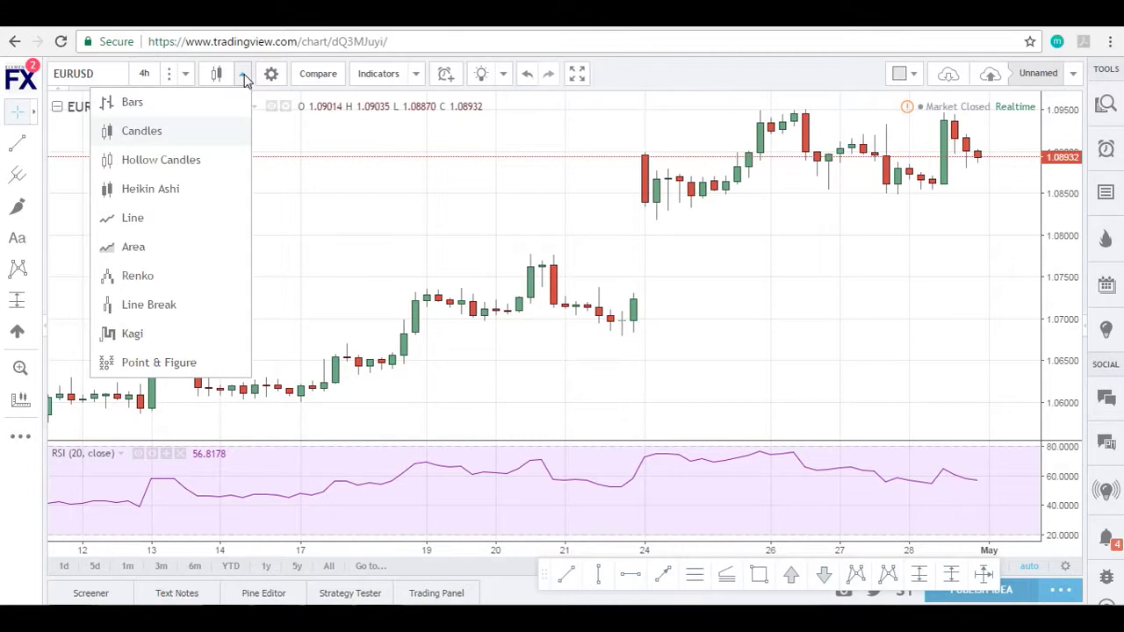
left_click(175, 102)
left_click(244, 75)
left_click(191, 124)
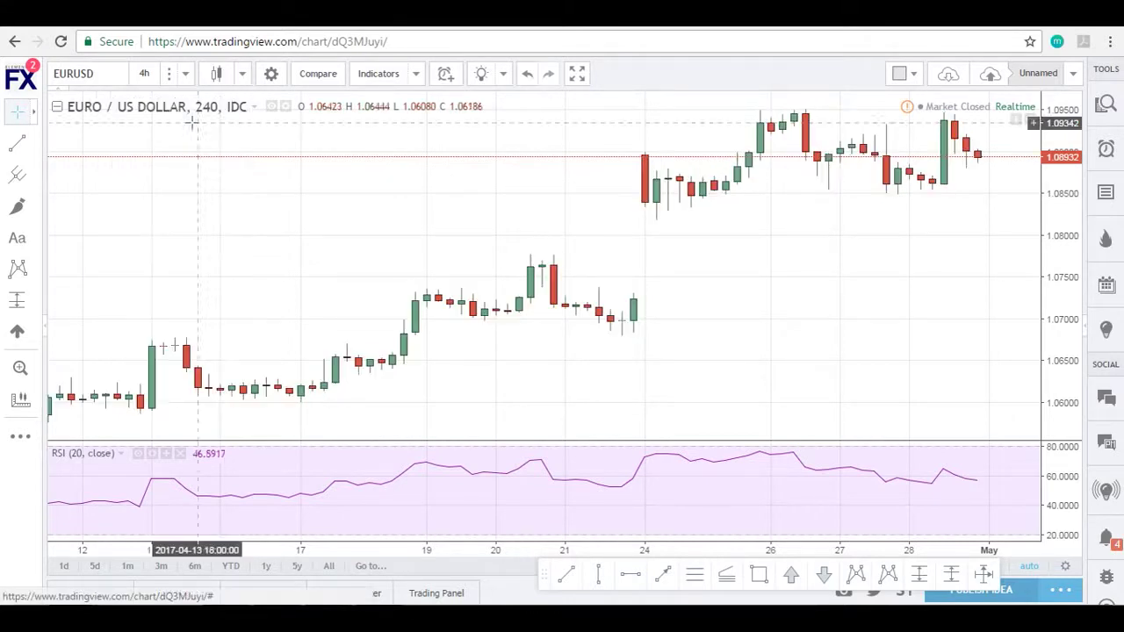
- Display the EURUSD chart as Hollow Candles, and open and dismiss the chart settings
left_click(218, 75)
left_click(207, 158)
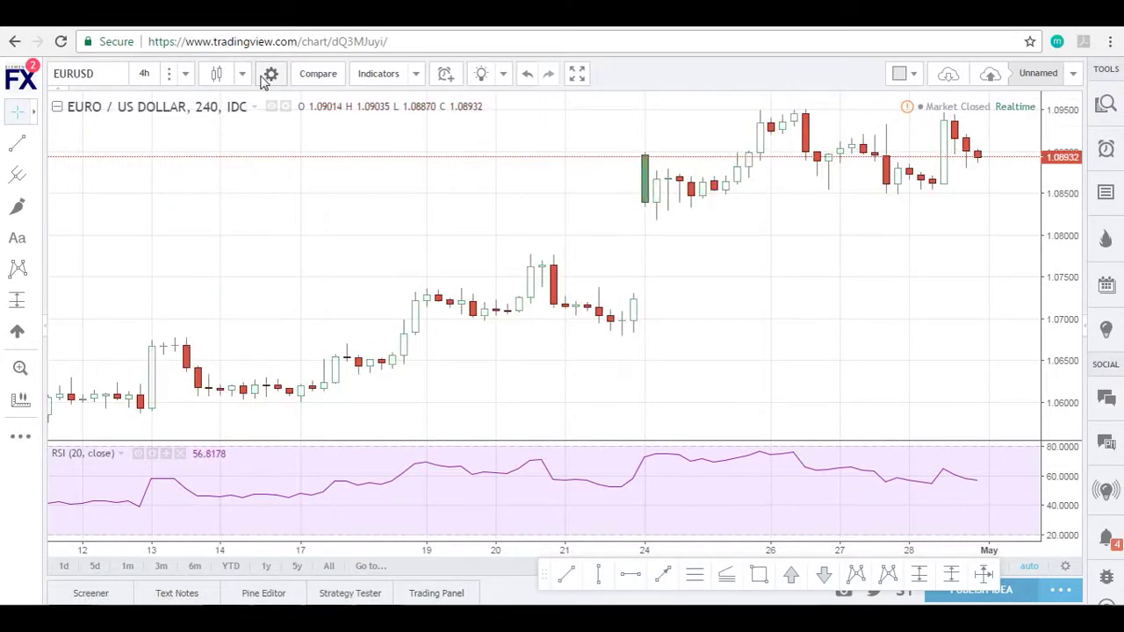
left_click(269, 76)
key("Escape")
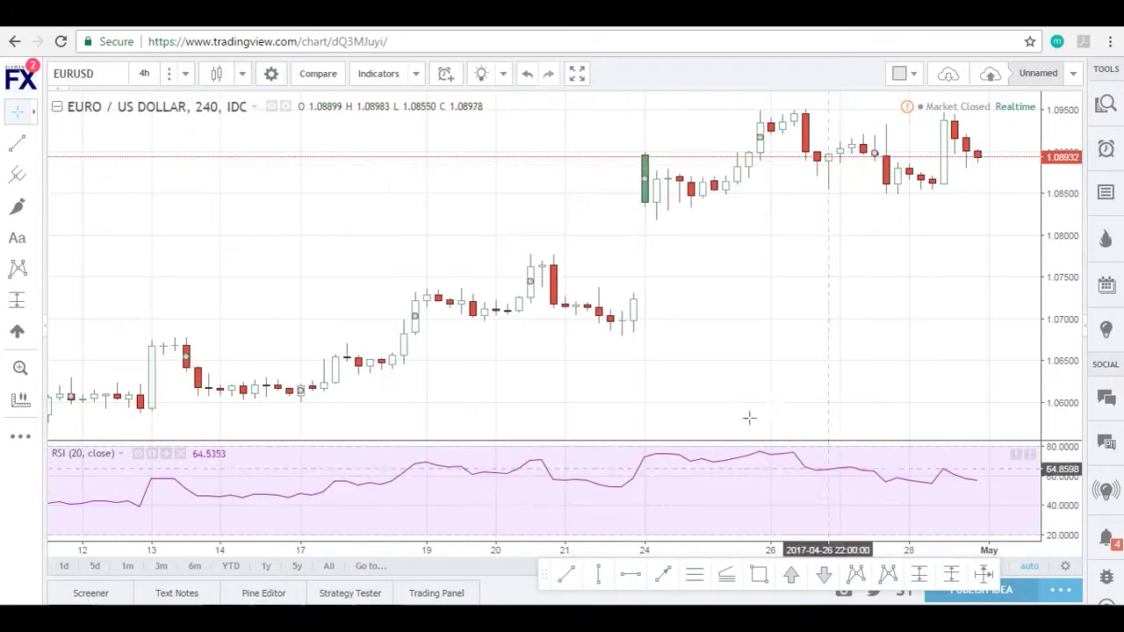
- Display the EURUSD chart as Heikin Ashi and as Line, and return it to Candles
left_click(243, 75)
left_click(191, 188)
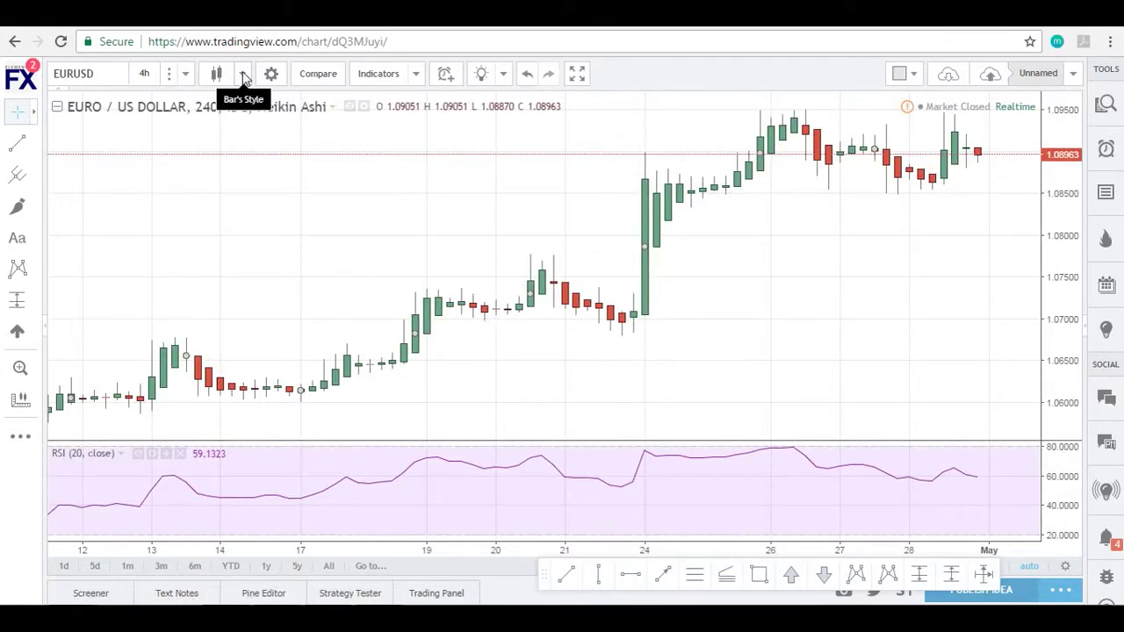
left_click(245, 75)
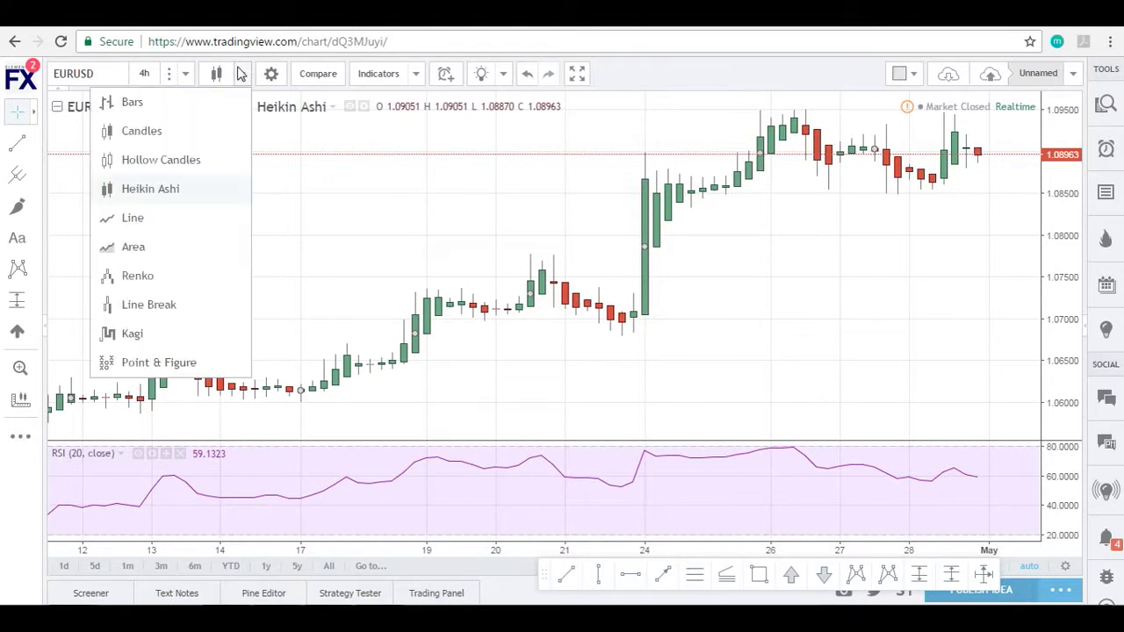
left_click(208, 220)
left_click(243, 75)
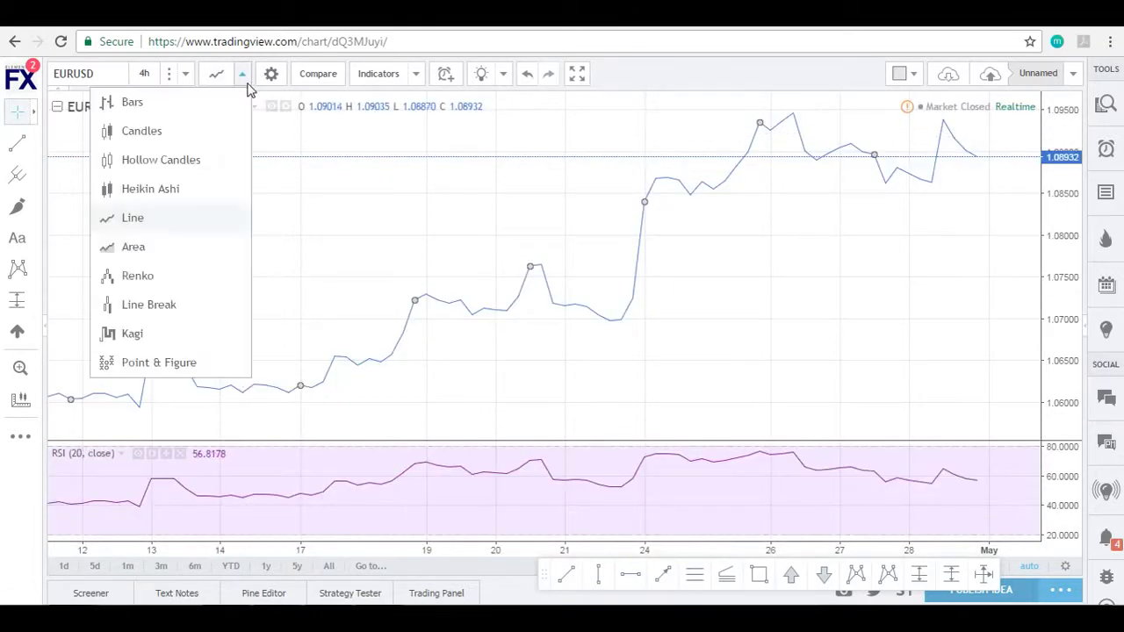
left_click(167, 131)
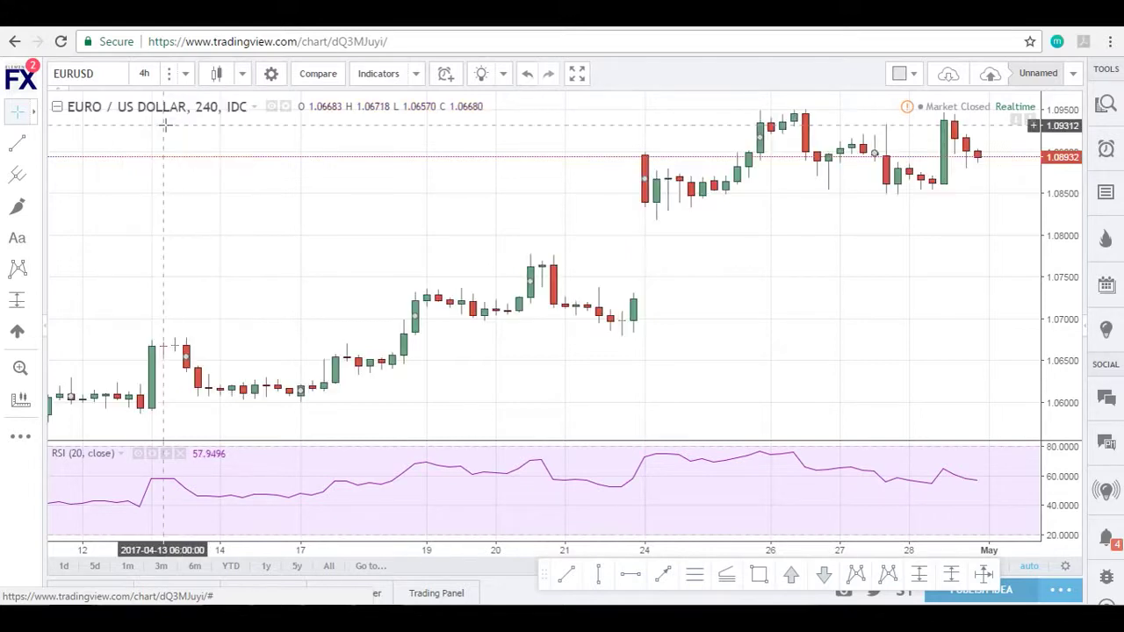
left_click_drag(633, 270, 582, 271)
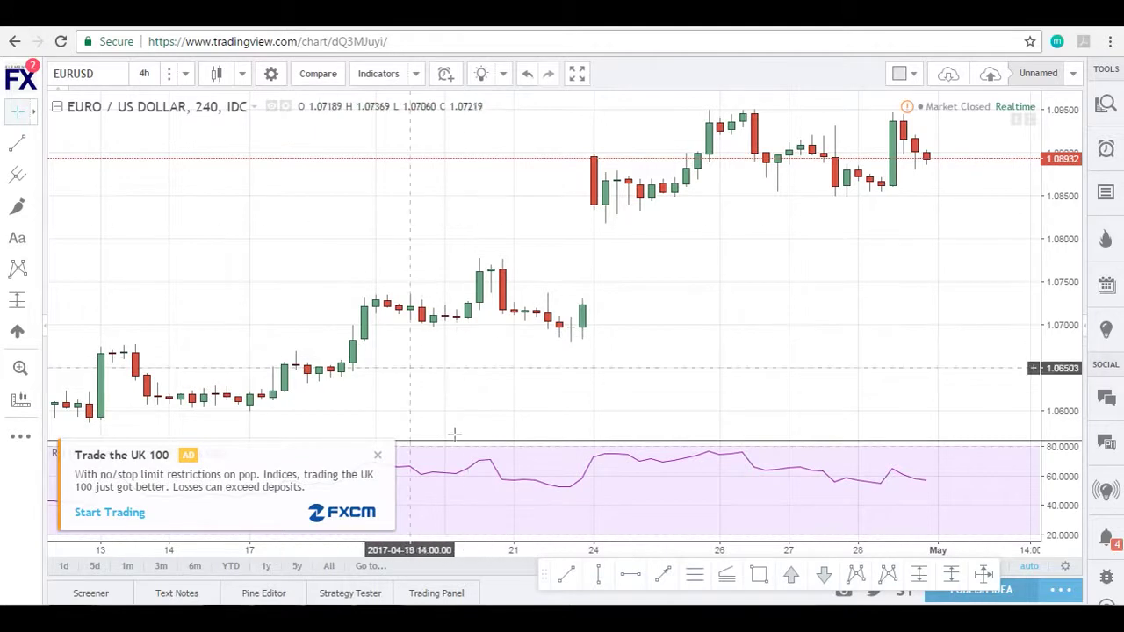
- Close the FXCM advertisement, open the chart settings and view the colour choices for rising candles
left_click(378, 455)
left_click(388, 460)
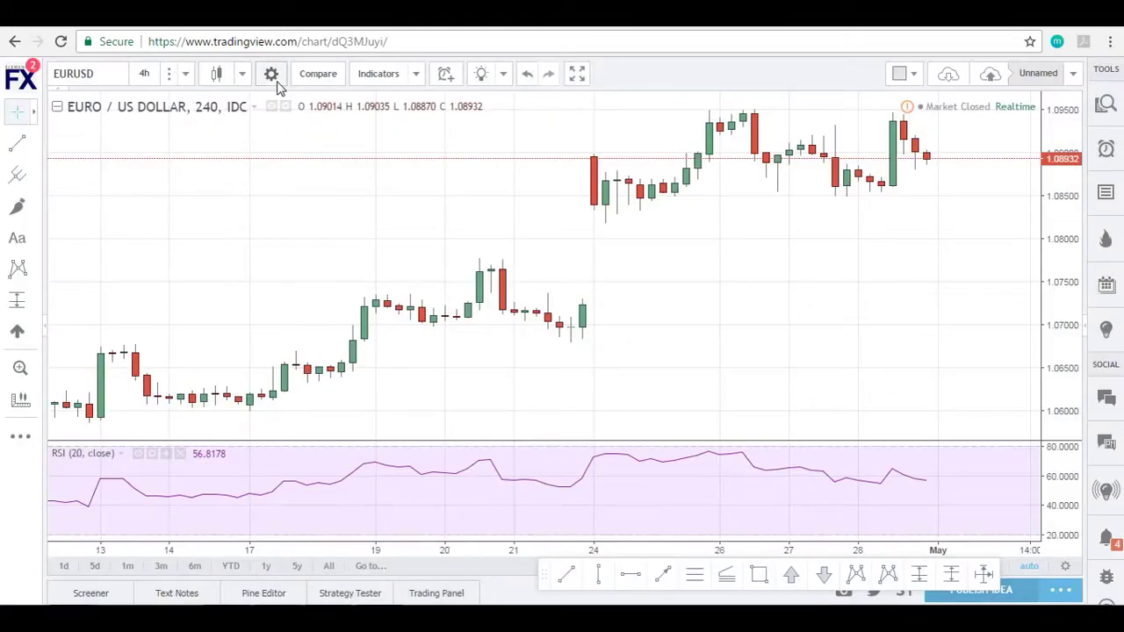
left_click(268, 74)
left_click(363, 284)
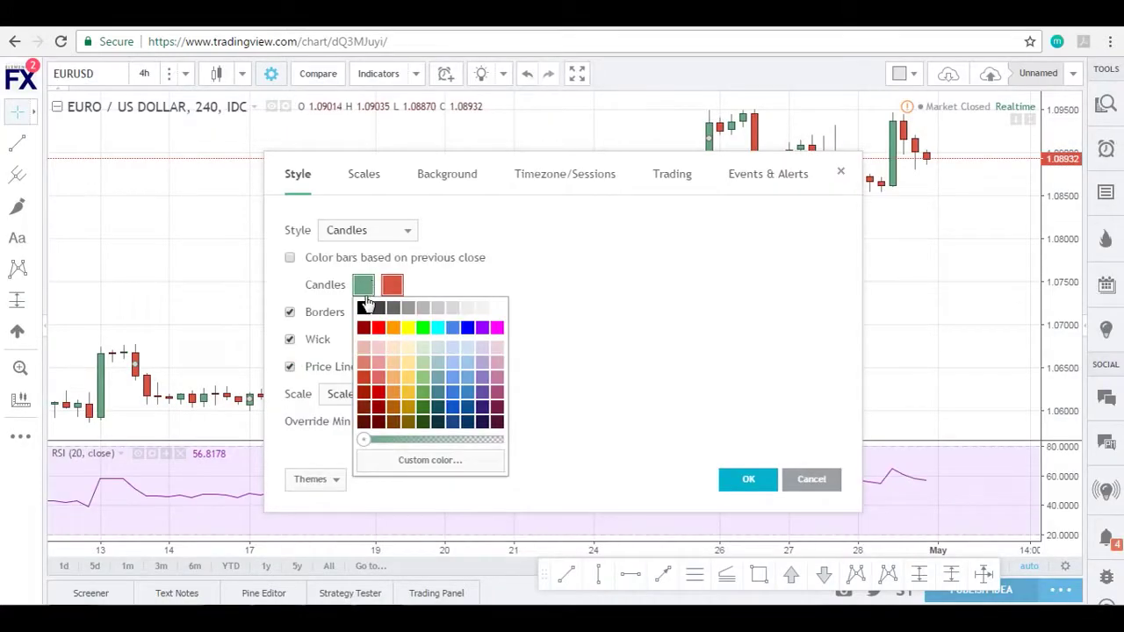
left_click(492, 287)
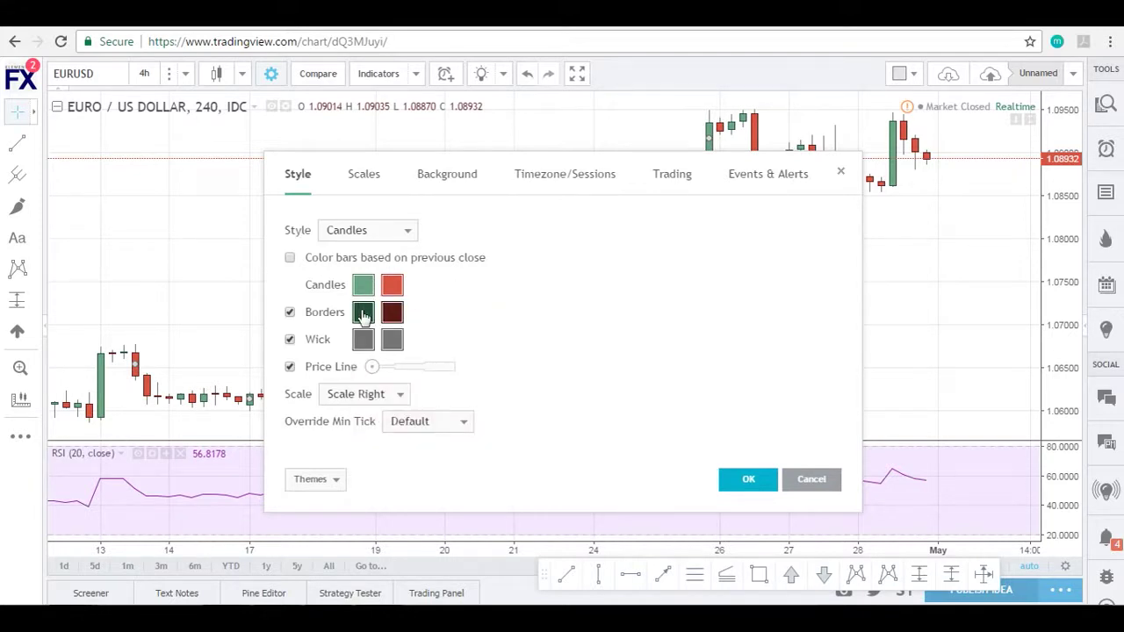
- Review the chart's Scales and Background settings and select (UTC+8) Singapore as the time zone
left_click(364, 174)
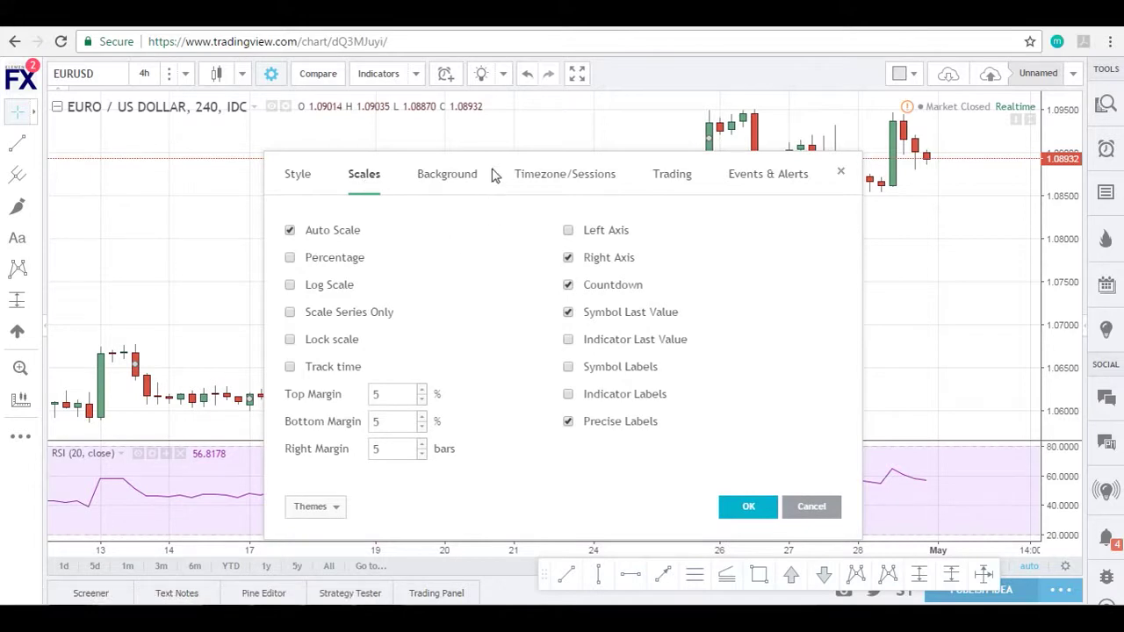
left_click(430, 176)
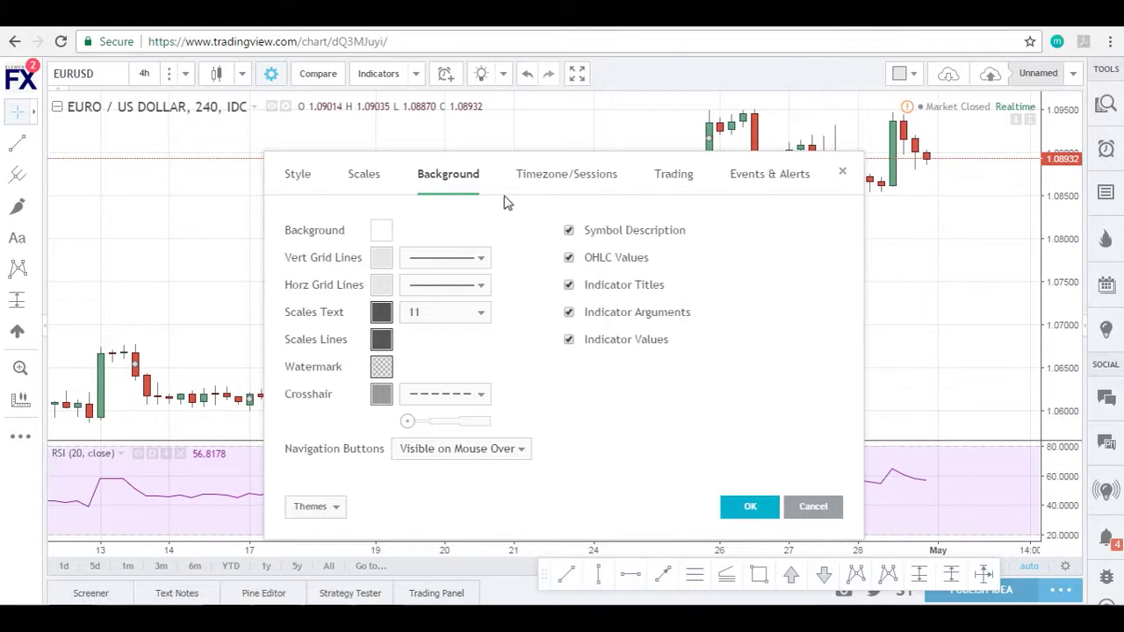
left_click(575, 177)
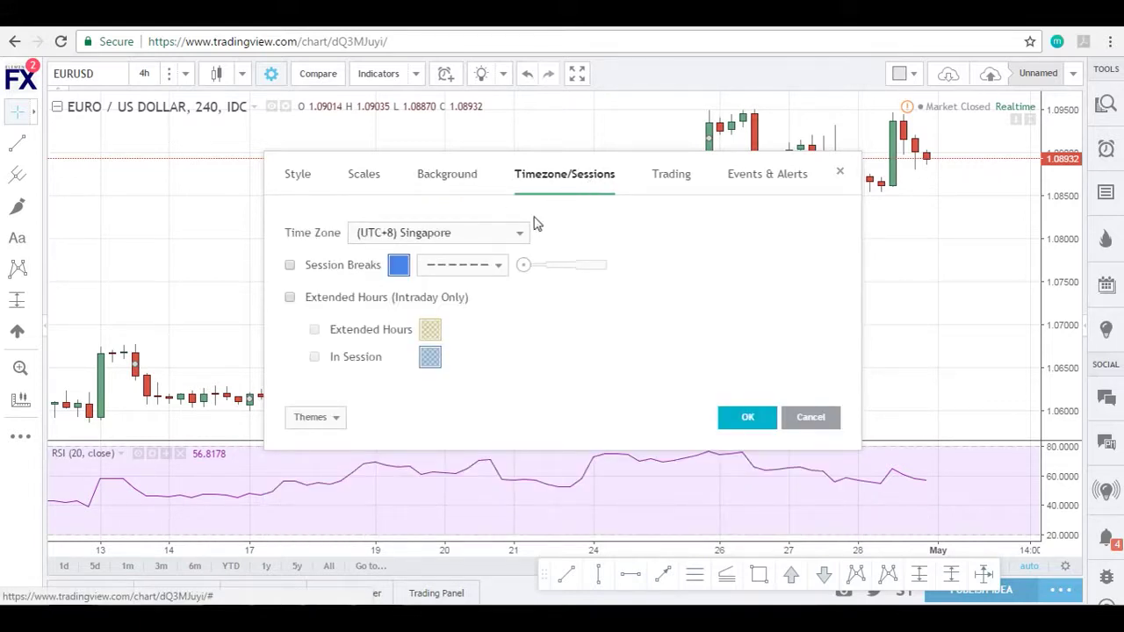
left_click(516, 239)
scroll(492, 426, "down", 10)
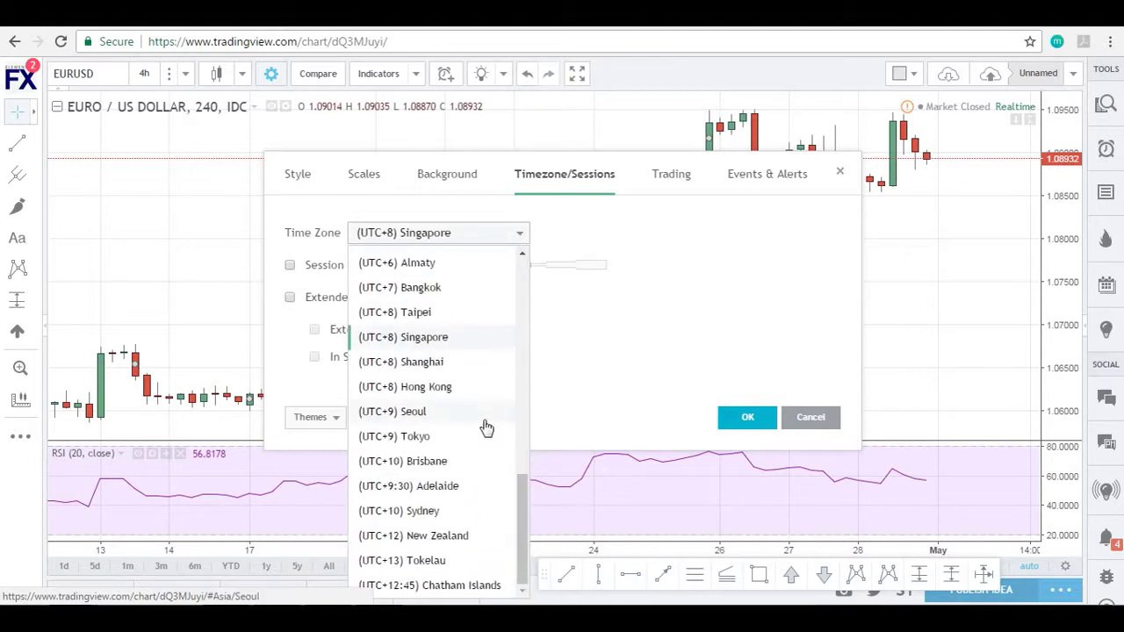
left_click(419, 342)
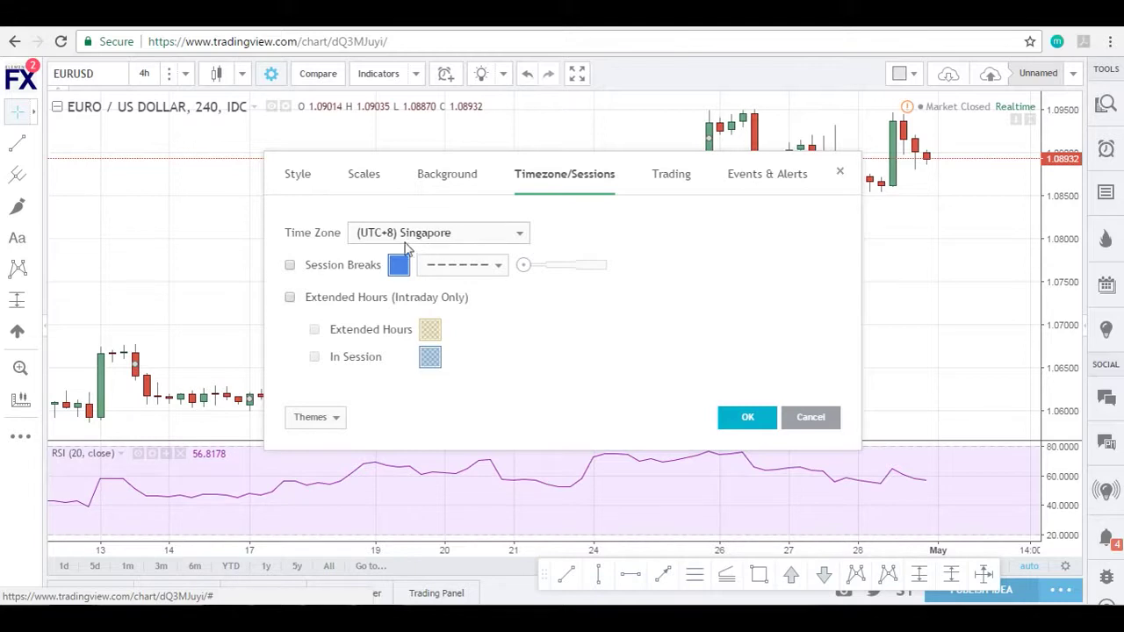
- Review the chart's Trading settings, then enable Show Economic Events on Chart and apply the settings
left_click(673, 176)
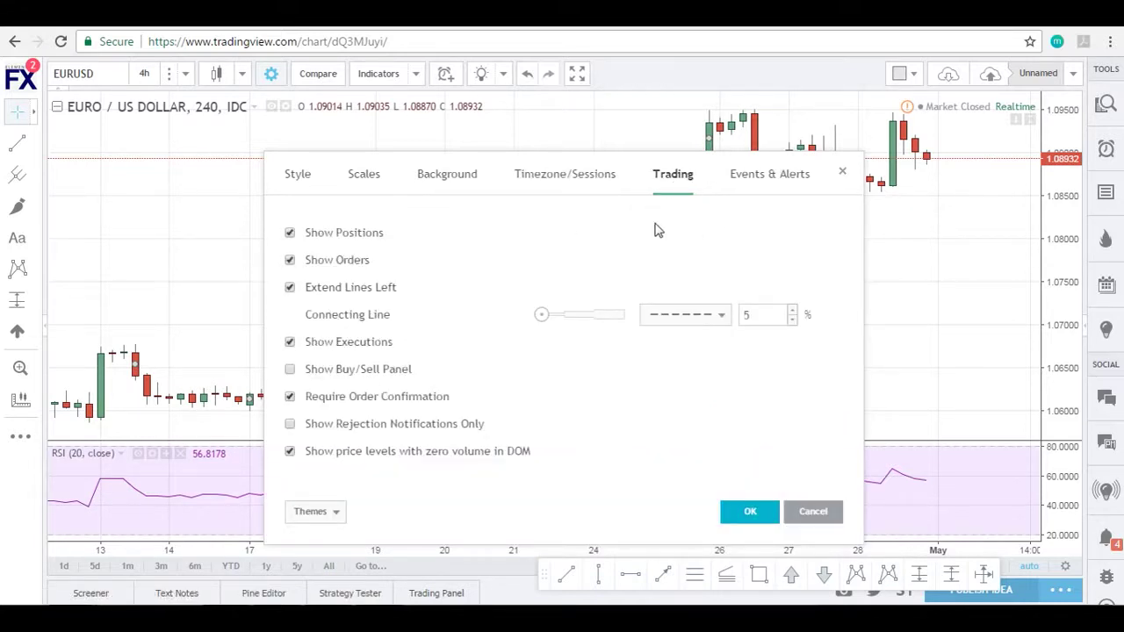
left_click(772, 181)
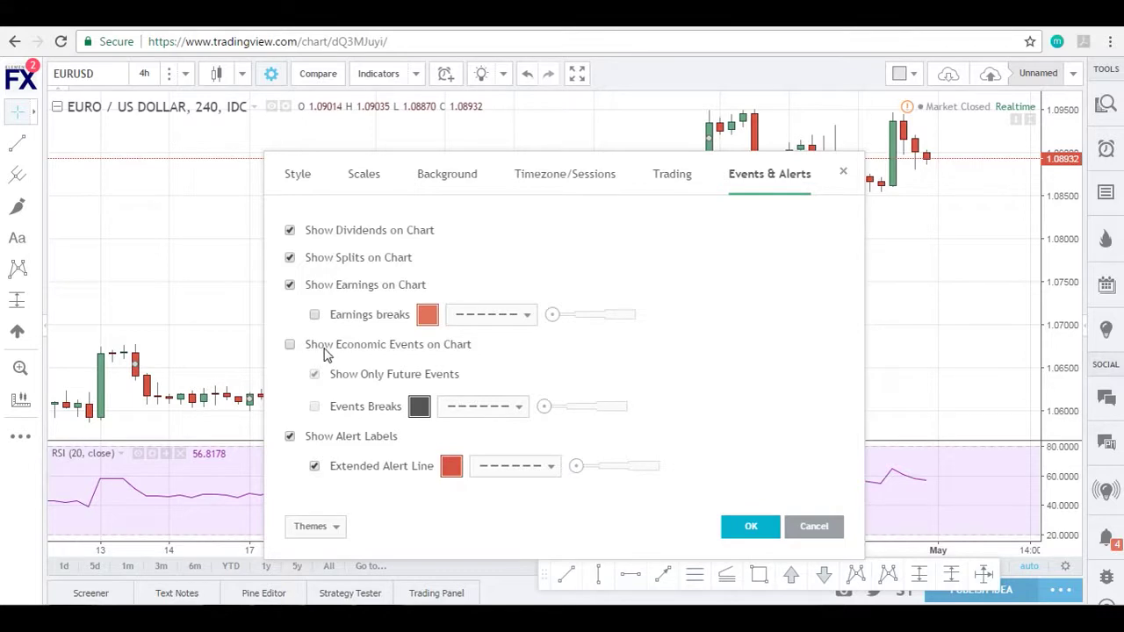
left_click(728, 525)
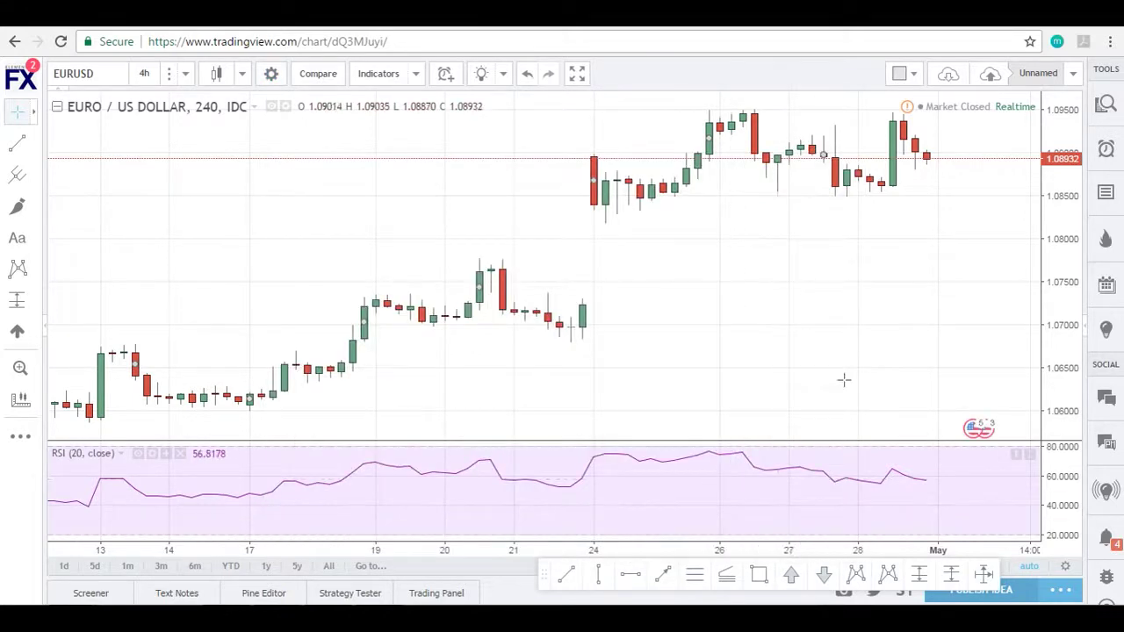
- Examine the details of the upcoming EUR and USD economic events marked on the EURUSD chart
scroll(529, 349, "up", 3)
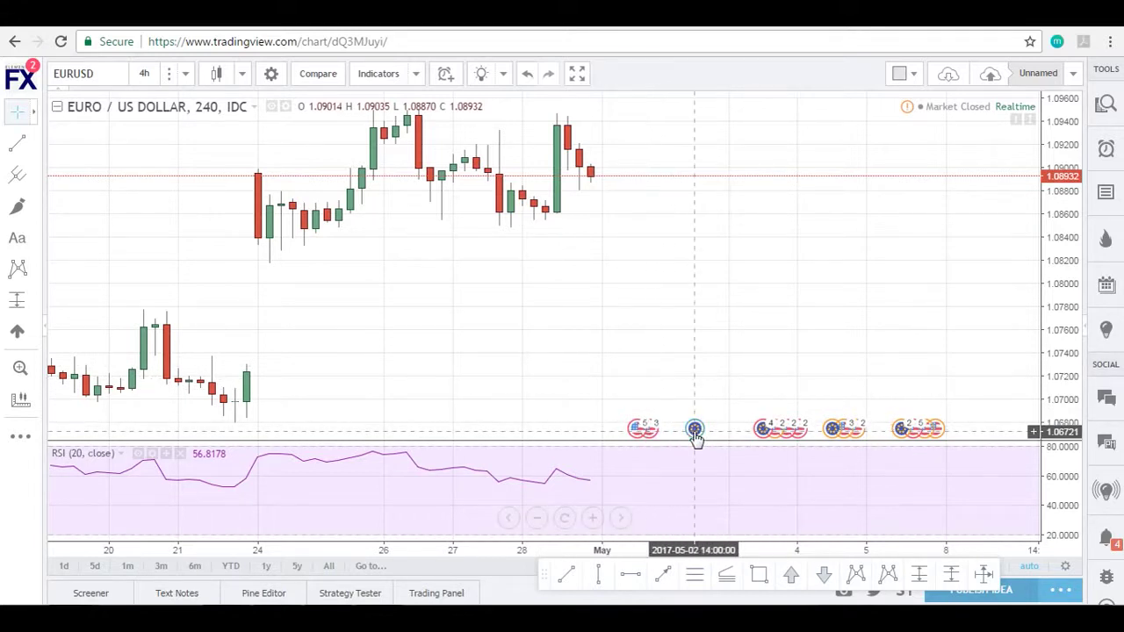
mouse_move(695, 437)
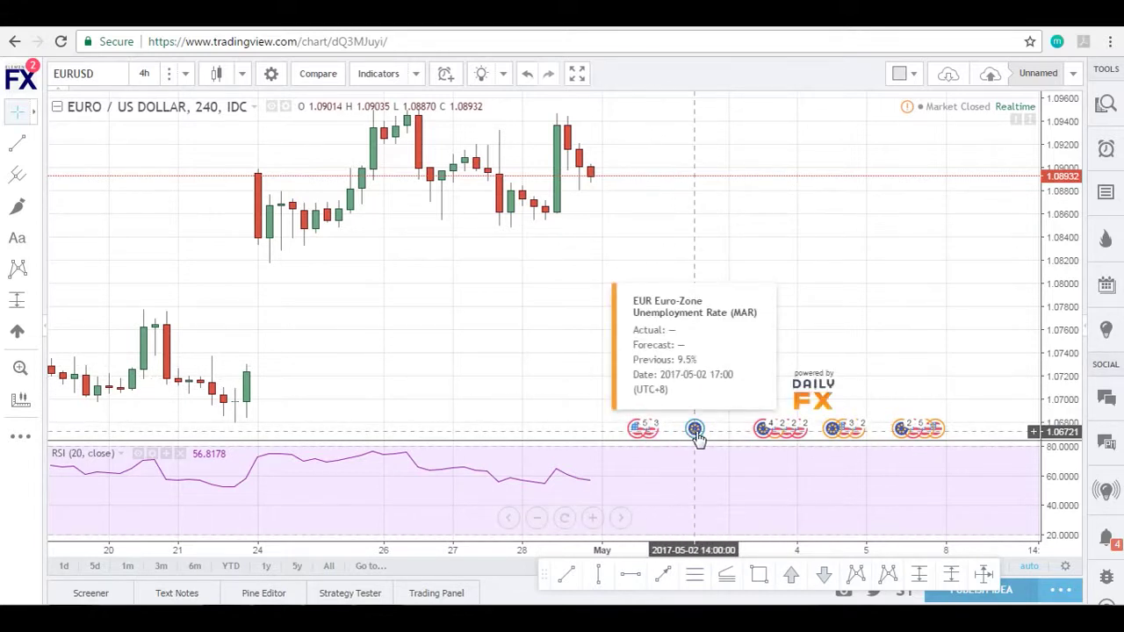
mouse_move(641, 445)
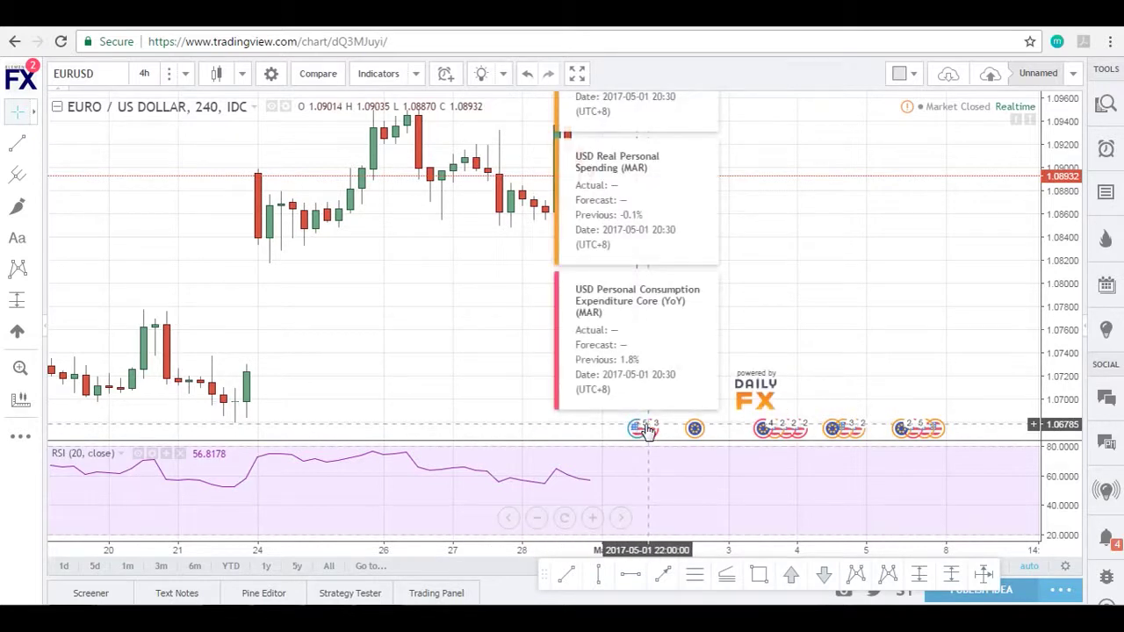
scroll(773, 300, "down", 2)
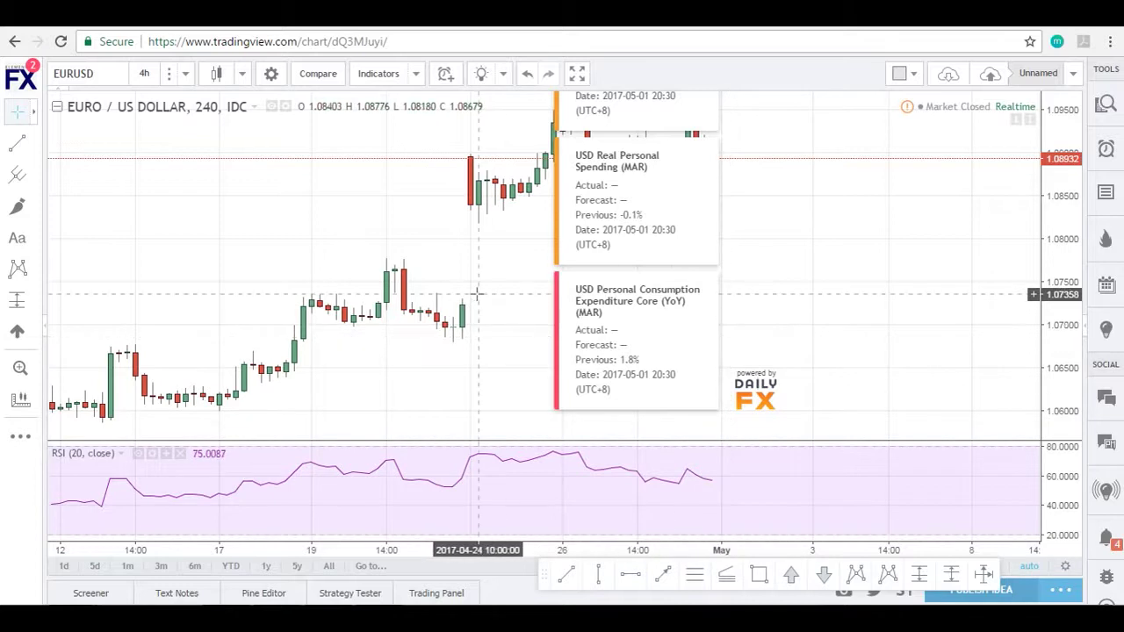
scroll(477, 293, "up", 2)
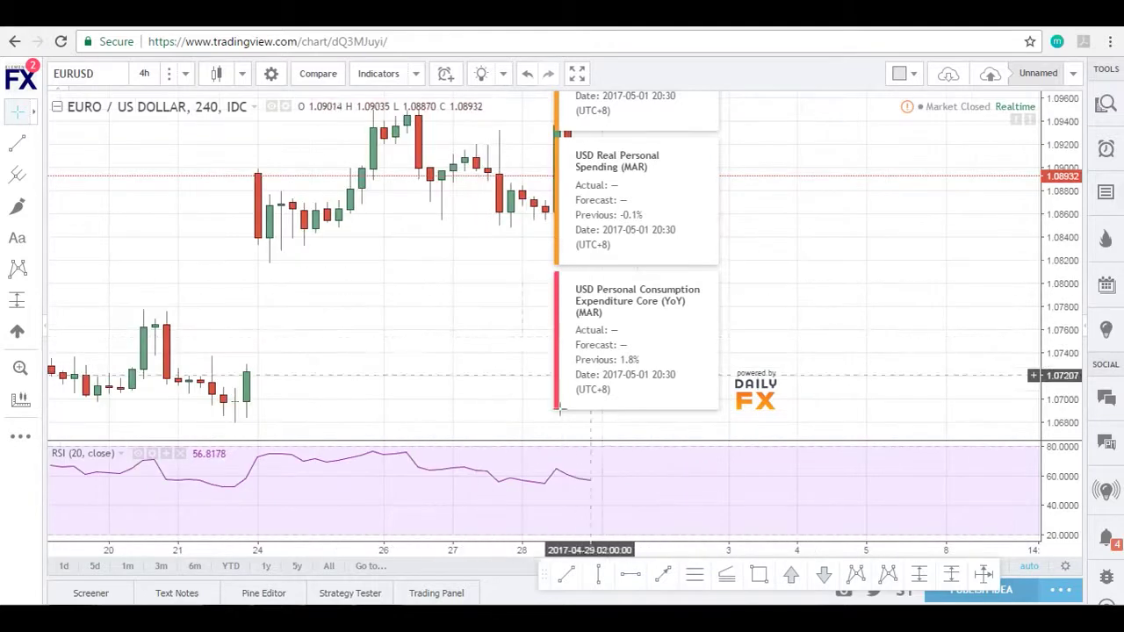
- Disable Show Economic Events on Chart and apply the chart settings
left_click(272, 73)
left_click(768, 173)
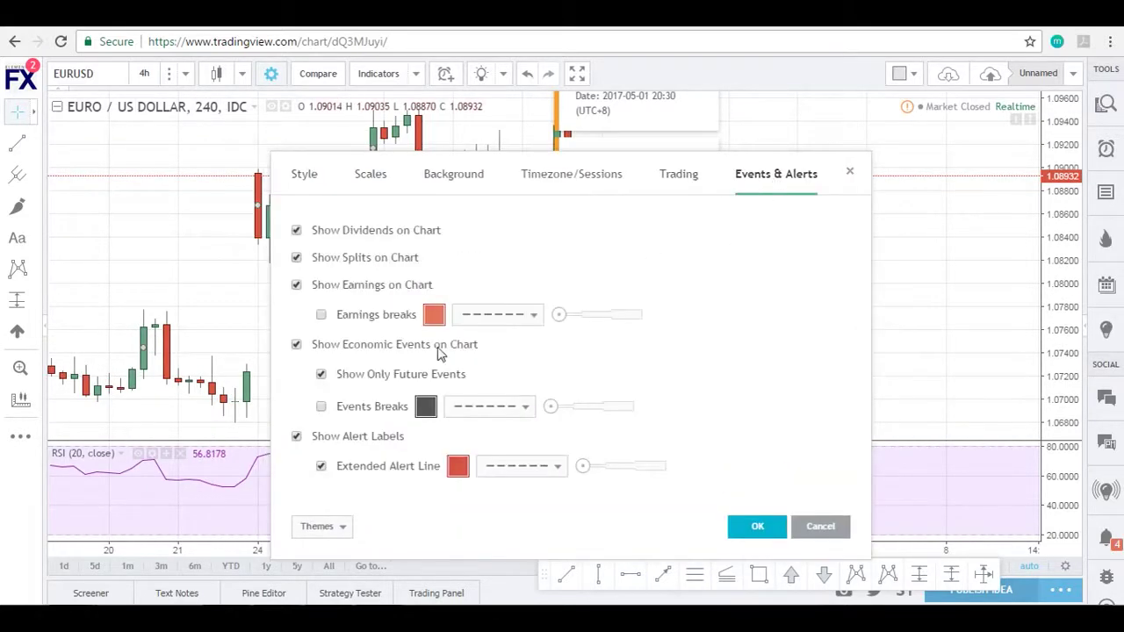
left_click(297, 345)
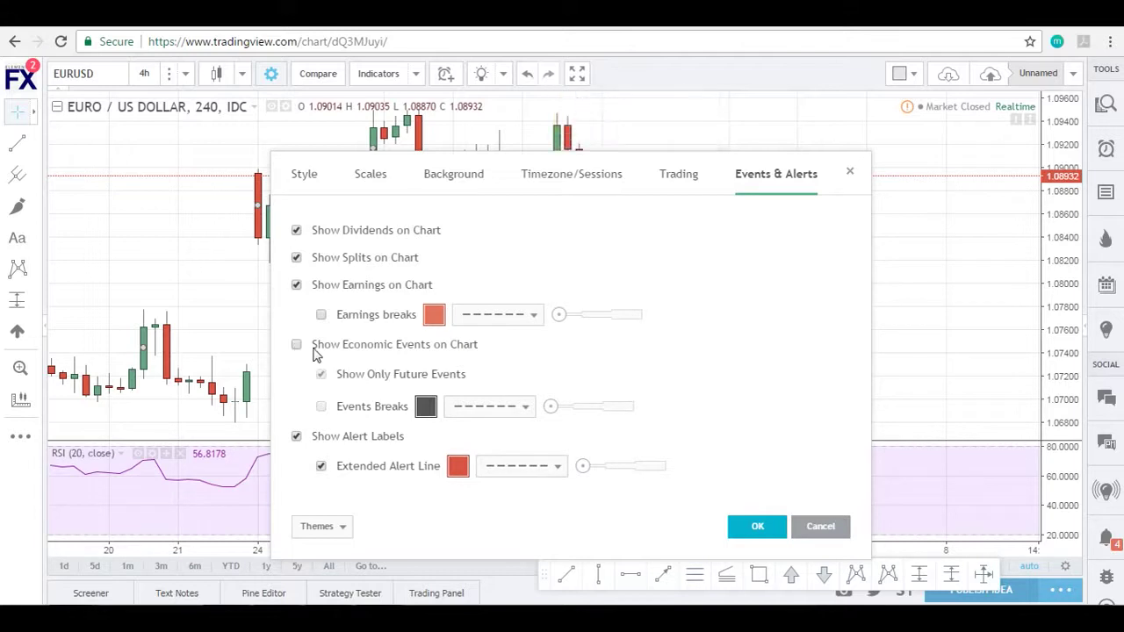
left_click(757, 526)
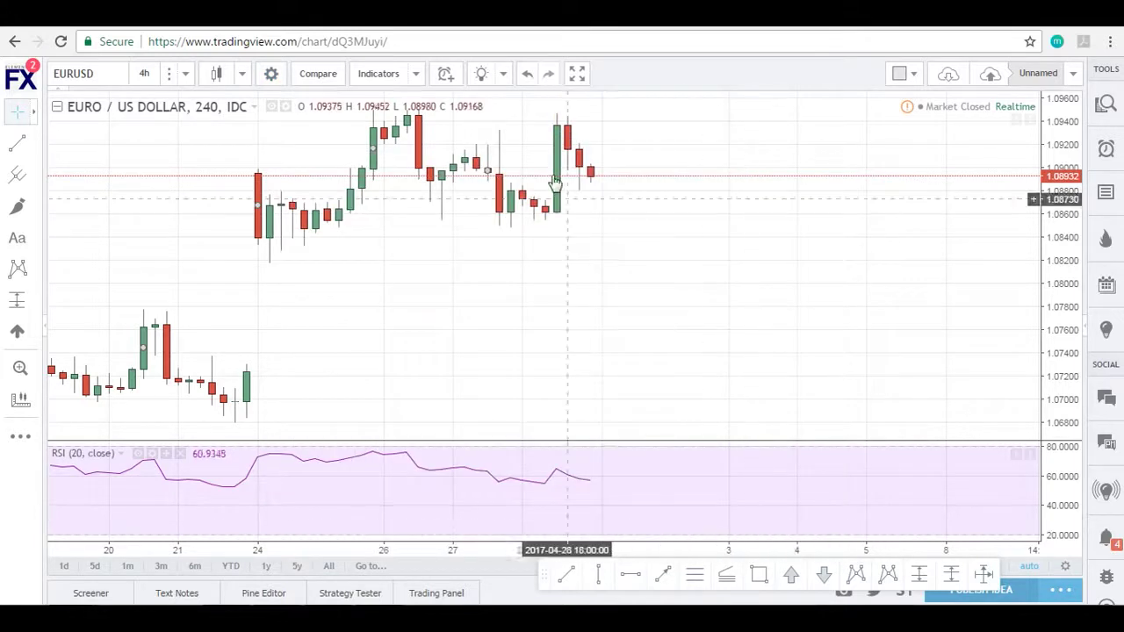
left_click(271, 74)
left_click(746, 479)
- Overlay GBPUSD on the EURUSD chart as a comparison and remove it again
left_click(322, 76)
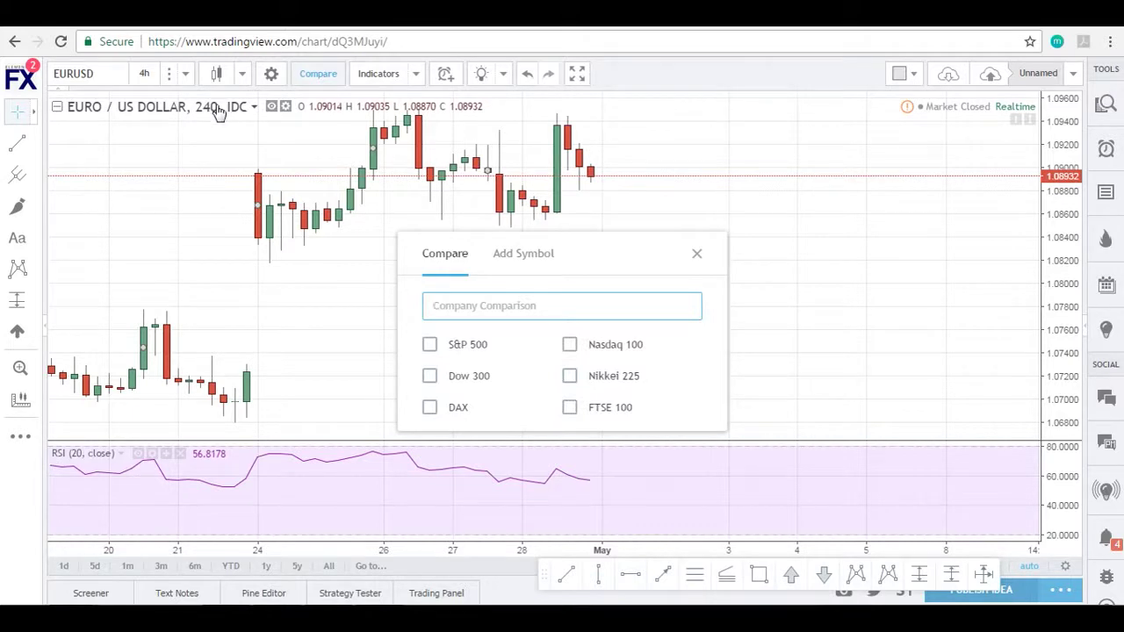
left_click(521, 268)
left_click(454, 256)
left_click(481, 305)
type("GBPUSD")
left_click(542, 362)
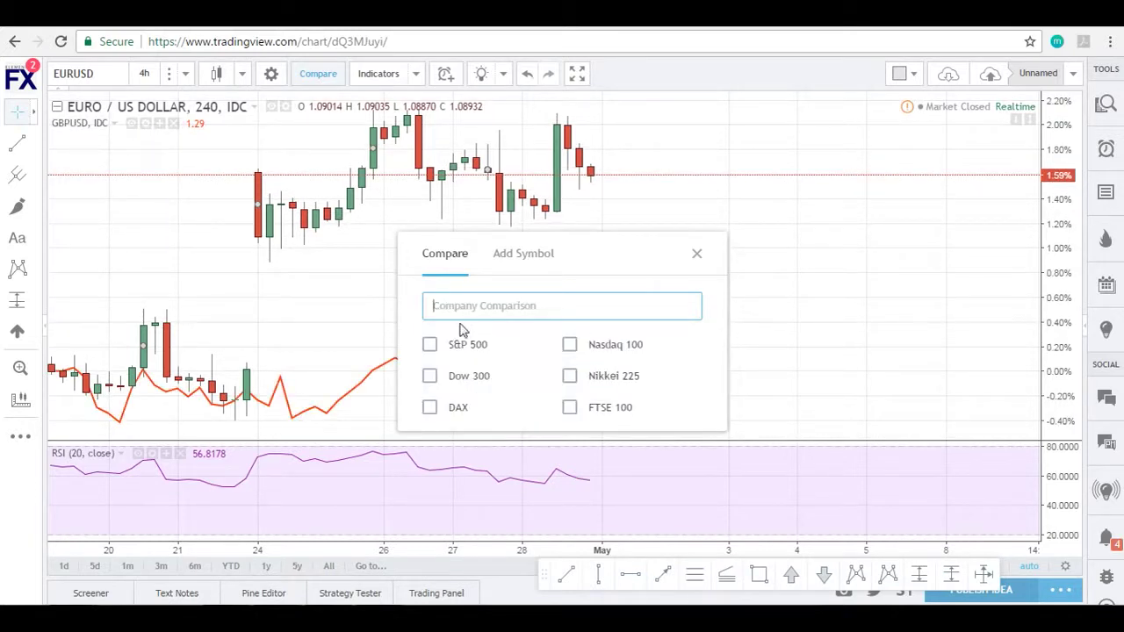
left_click(697, 254)
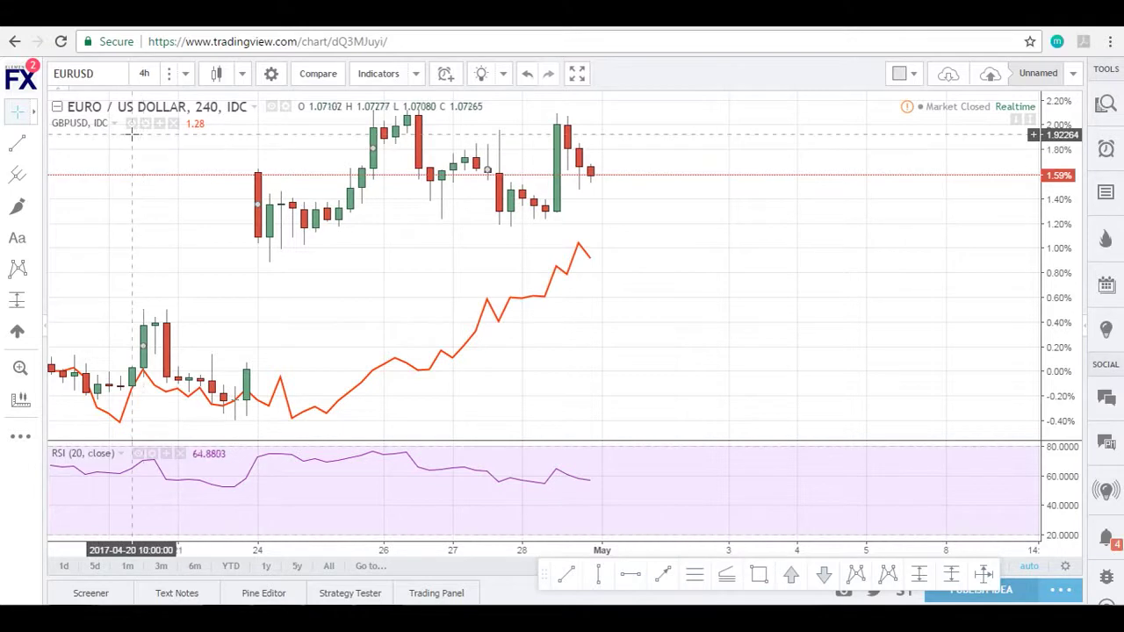
left_click(173, 123)
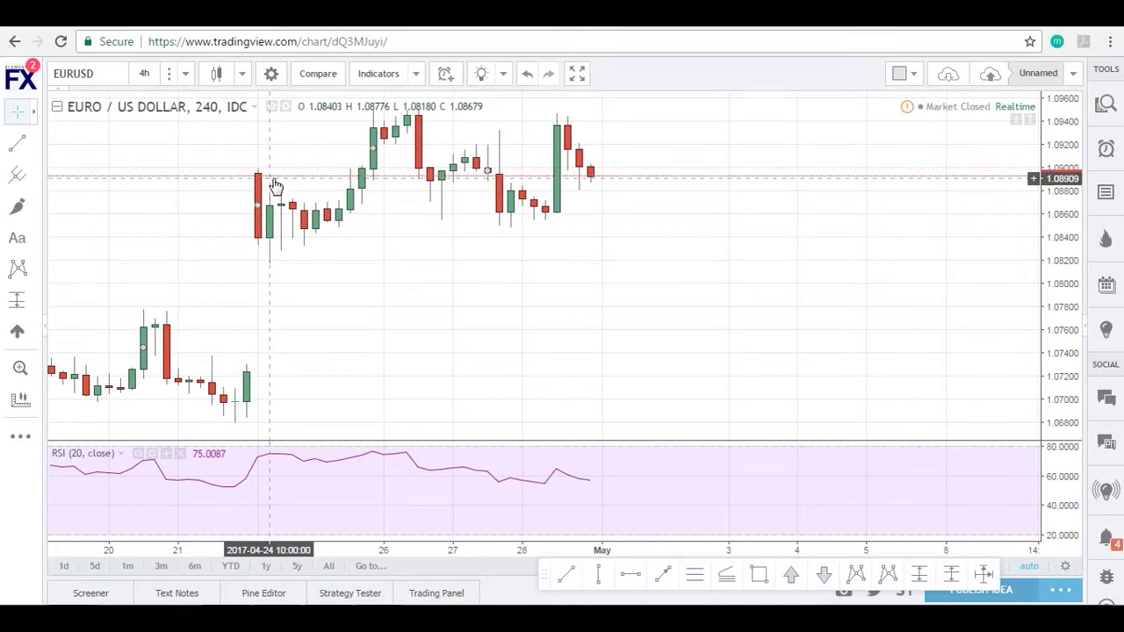
- Search the indicators for "moving average" and add the built-in Moving Average to the EURUSD chart
left_click(392, 79)
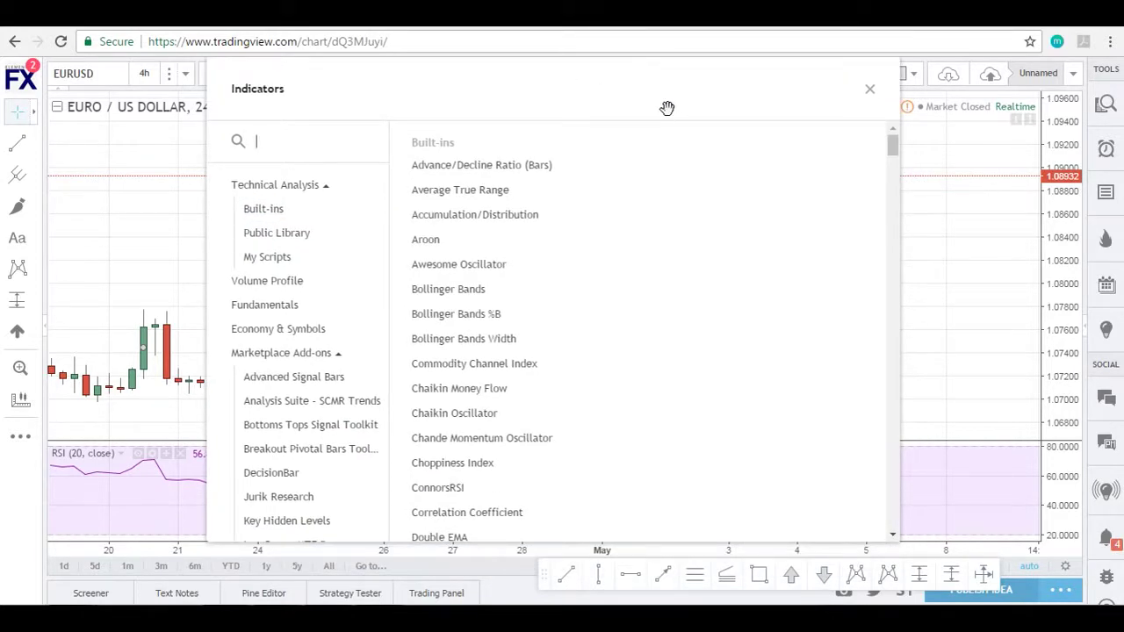
left_click(868, 90)
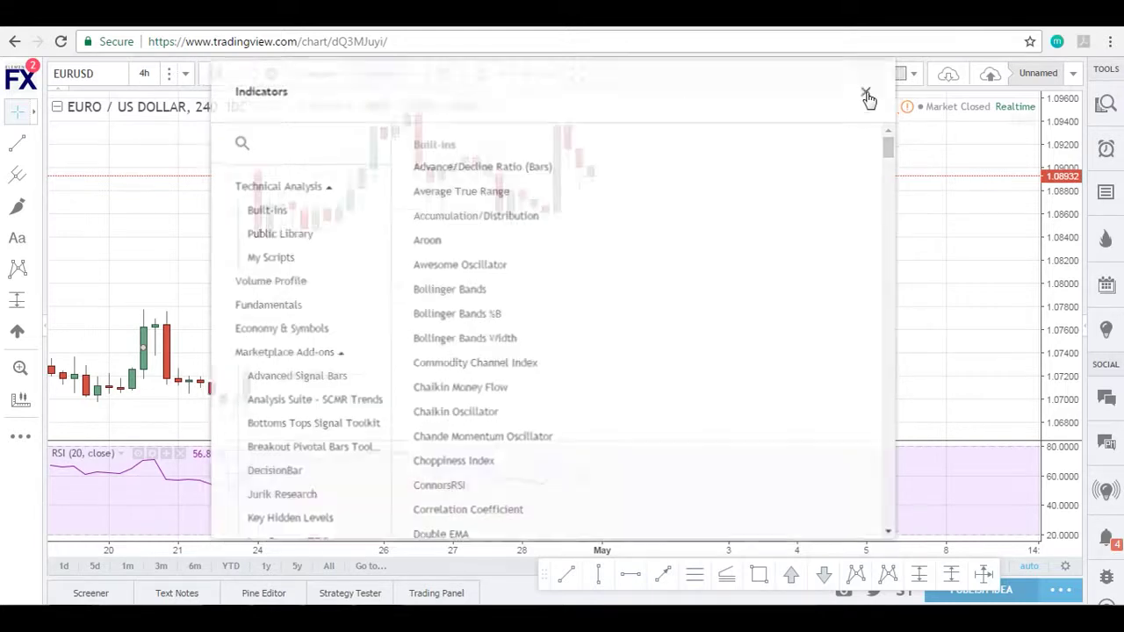
left_click(382, 73)
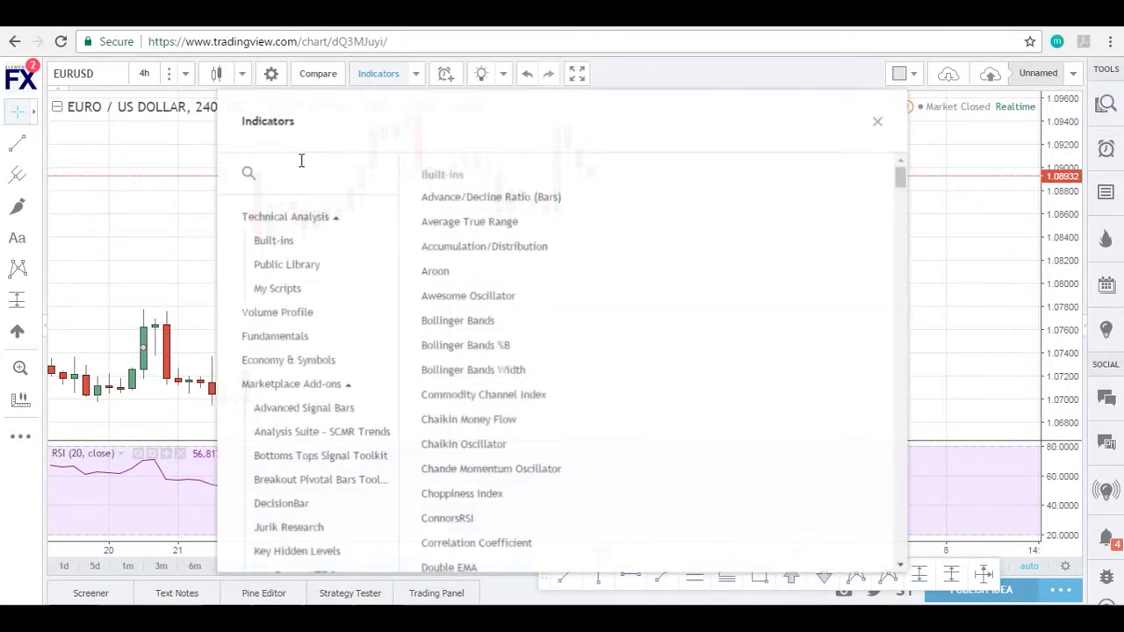
type("moving average")
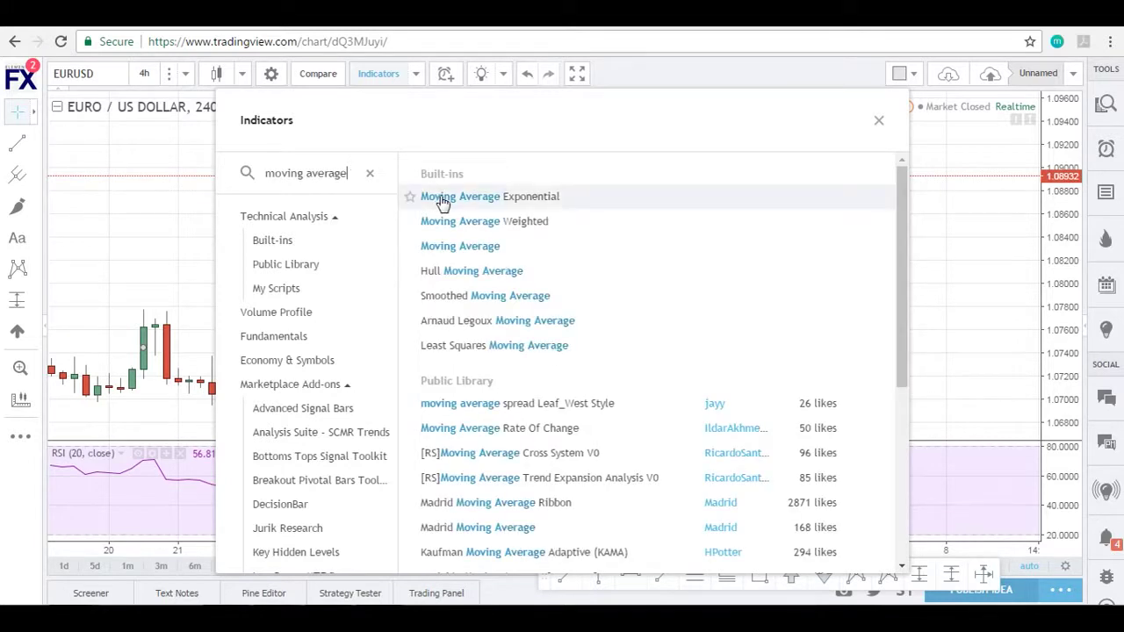
left_click(487, 248)
left_click(878, 123)
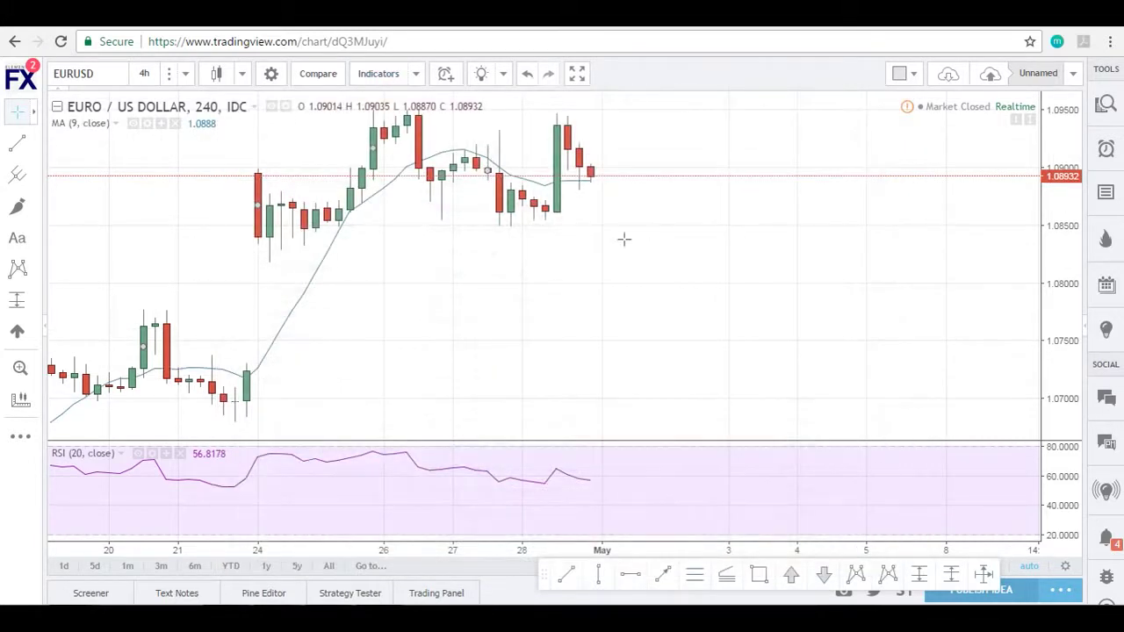
- Set the Moving Average's length to 200
double_click(522, 184)
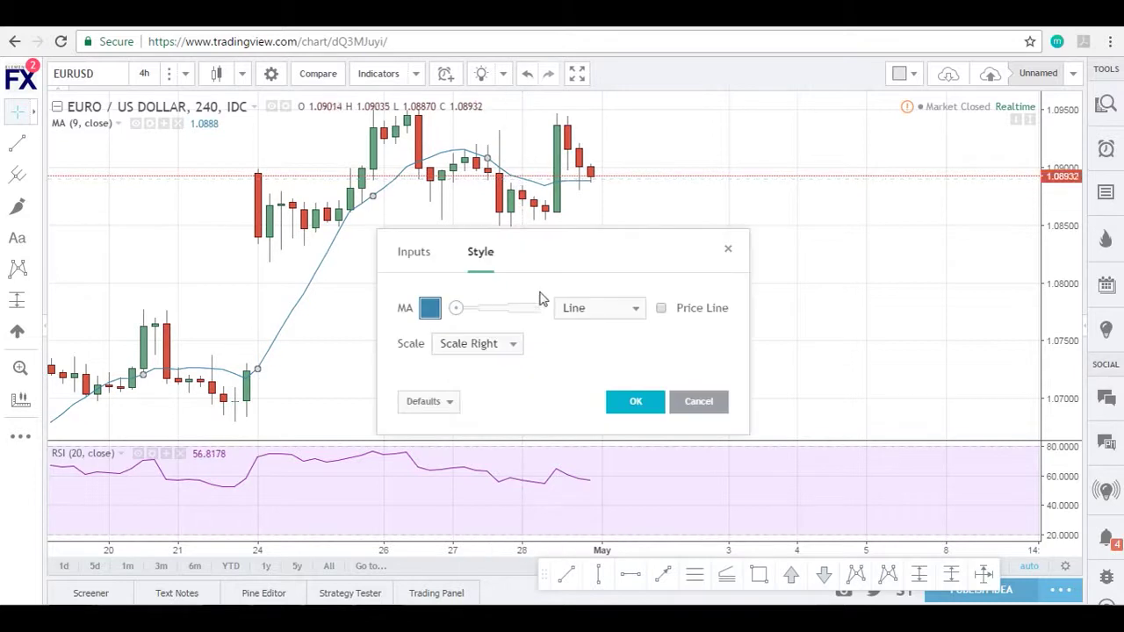
left_click(414, 252)
type("2")
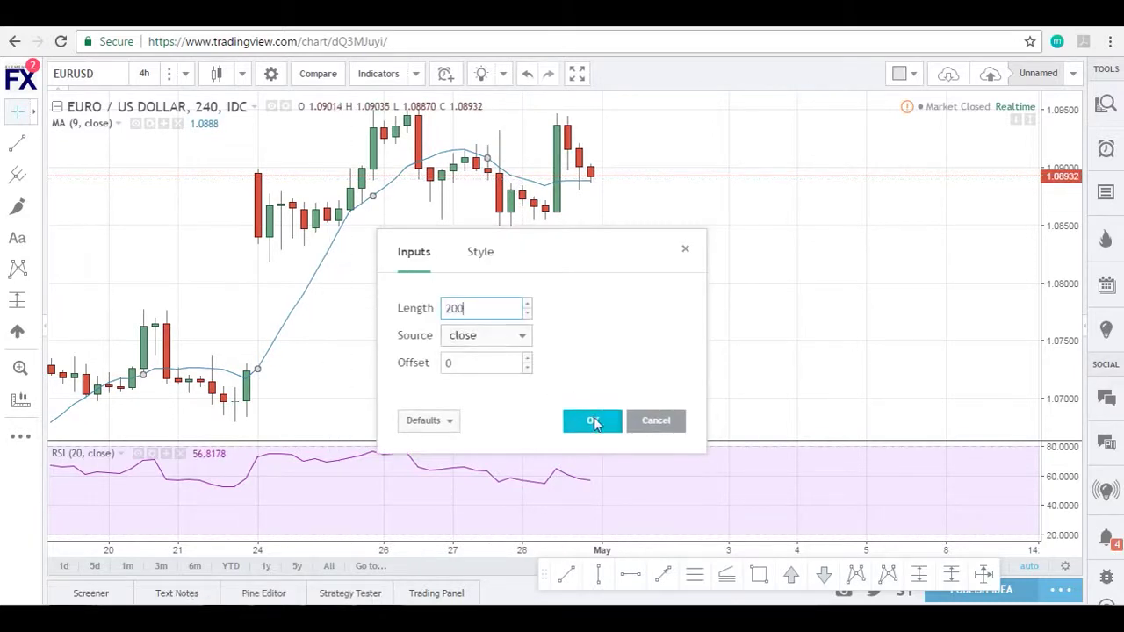
type("00")
left_click(593, 421)
scroll(606, 255, "down", 2)
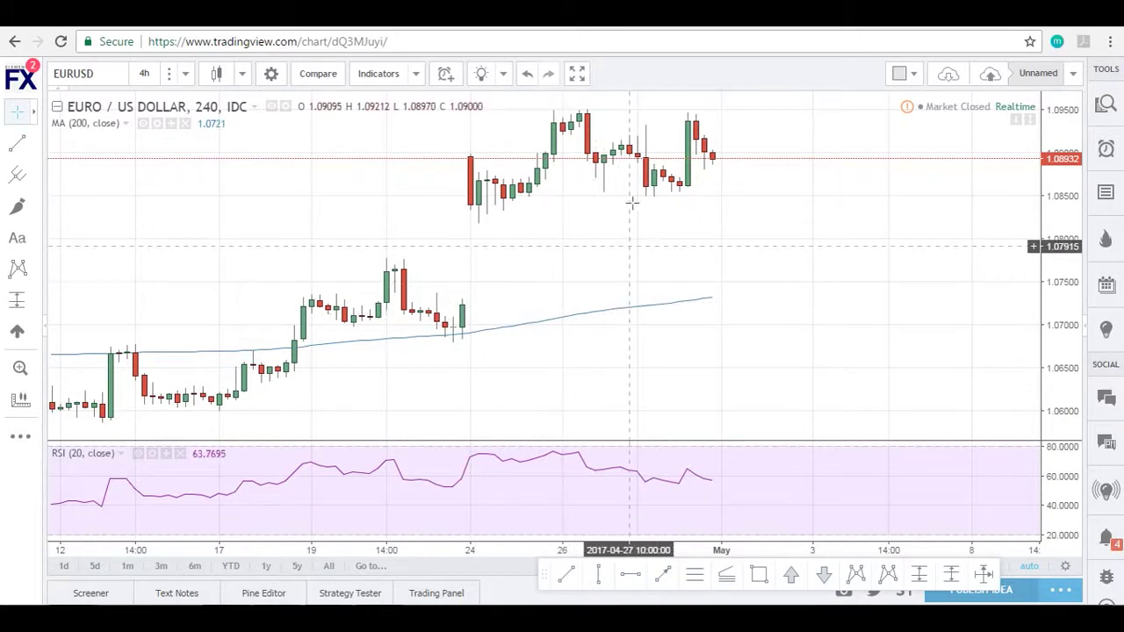
- Change the 200-period Moving Average line's colour to red
double_click(656, 314)
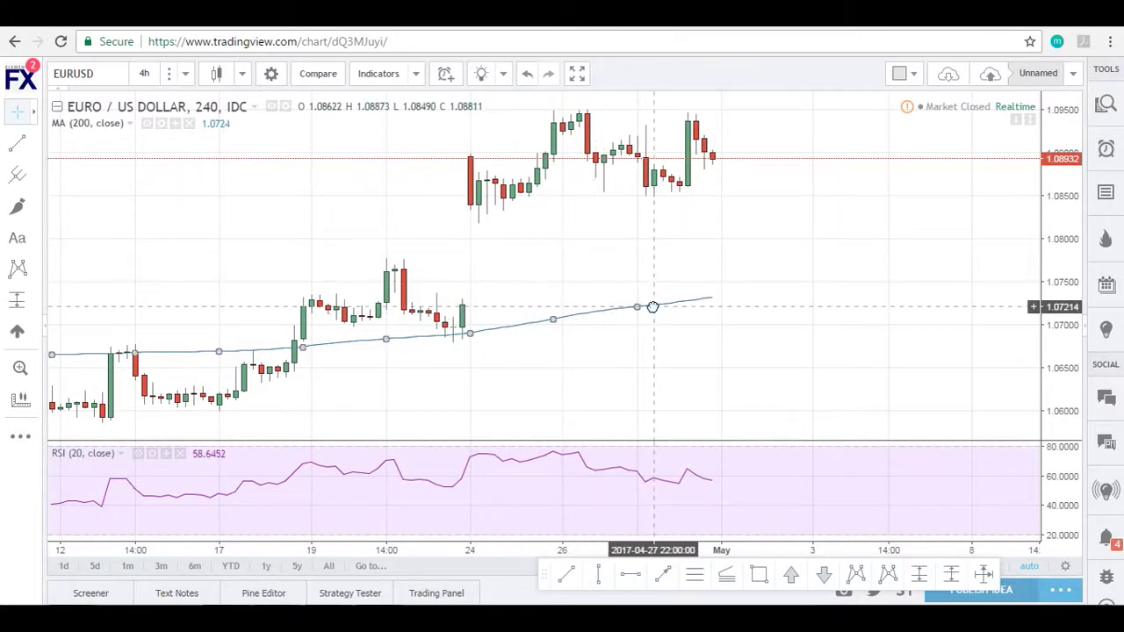
left_click(503, 244)
left_click(456, 300)
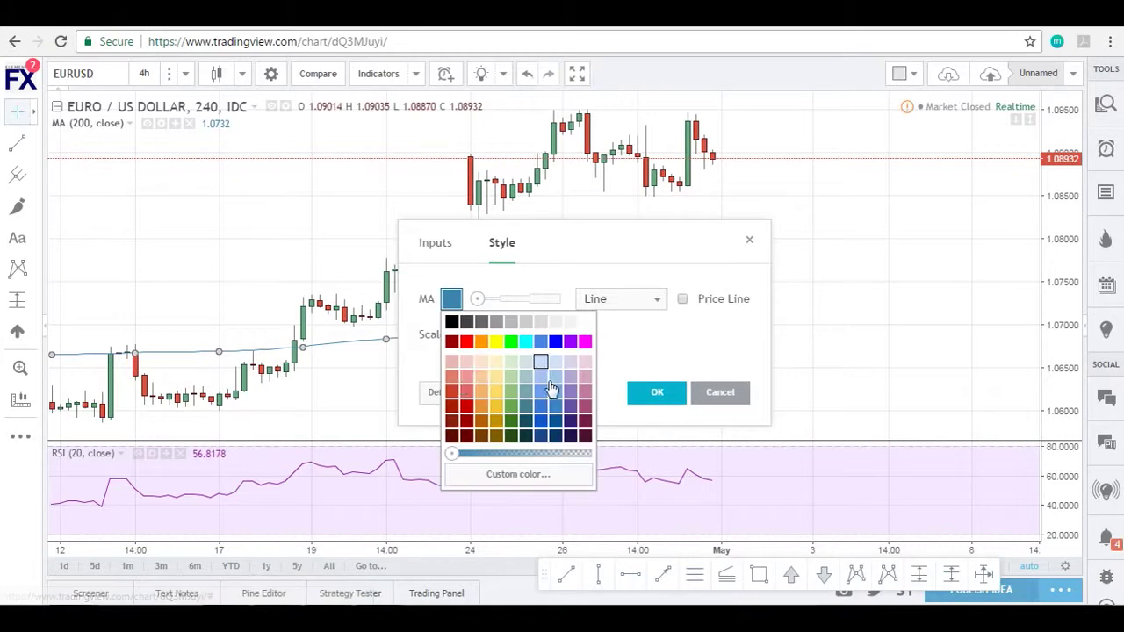
left_click(455, 343)
left_click(650, 388)
double_click(584, 315)
left_click(708, 397)
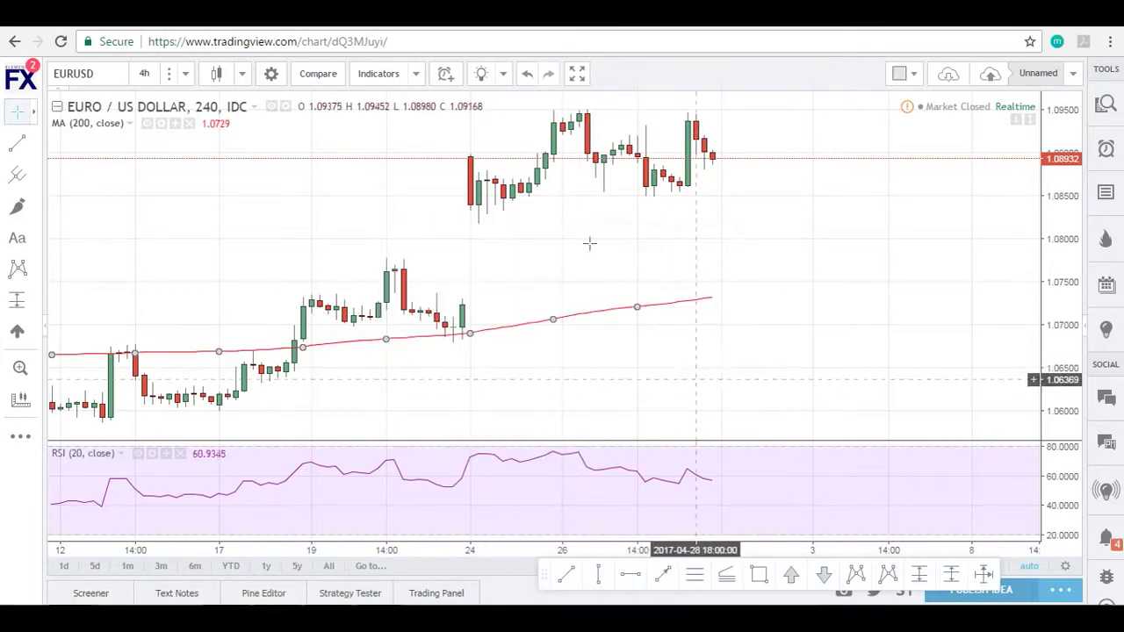
- Remove the 20-period RSI from the EURUSD chart
left_click(386, 78)
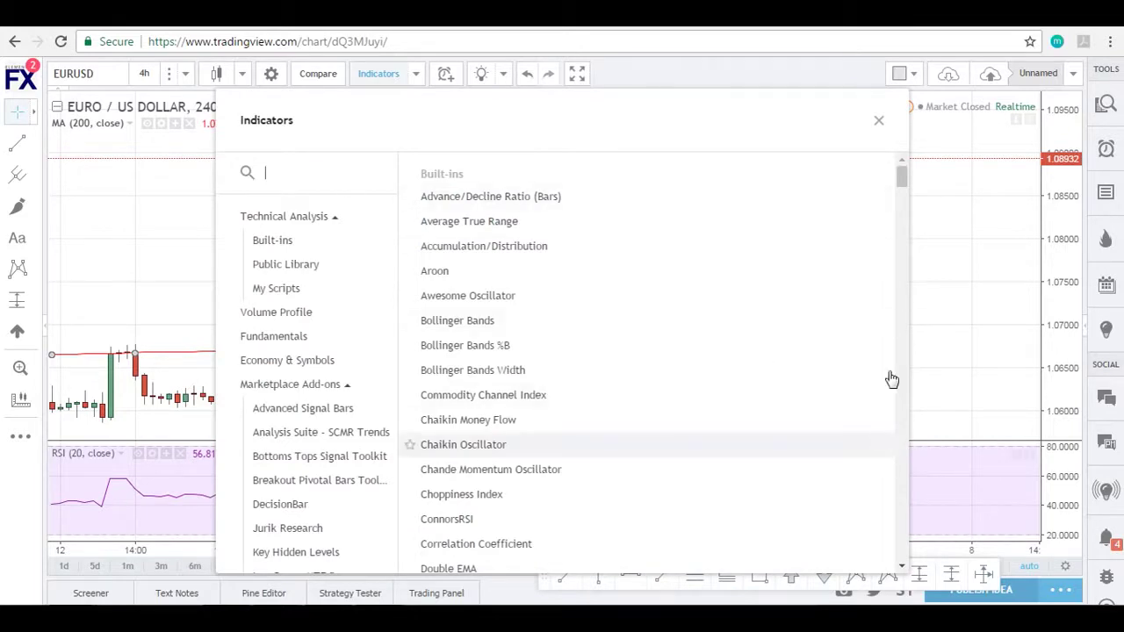
left_click(878, 120)
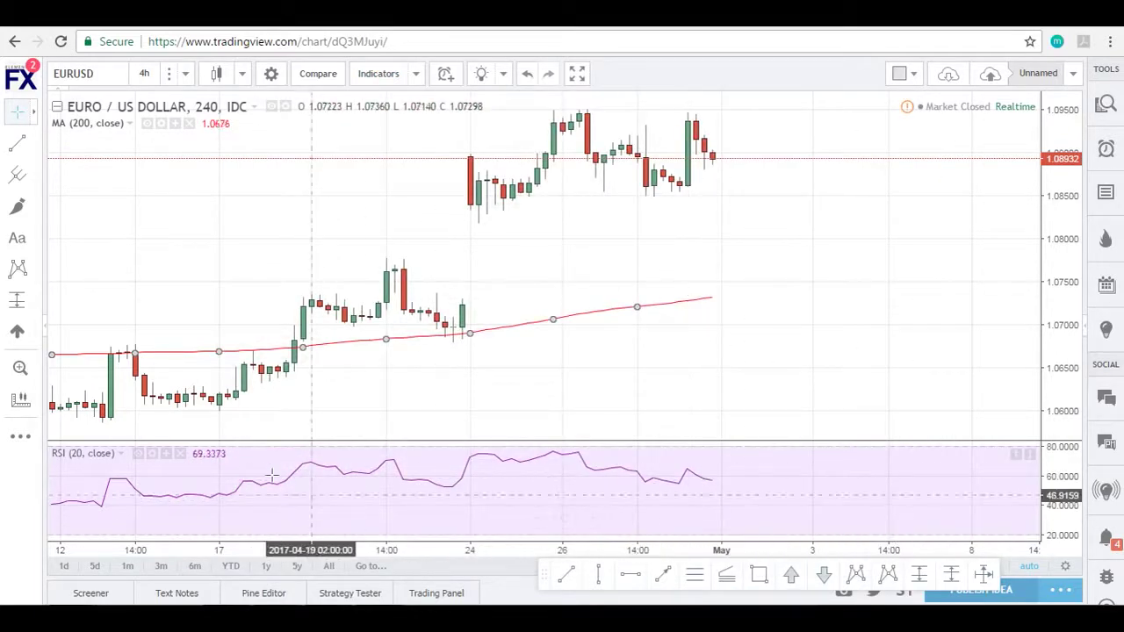
left_click(181, 455)
left_click(318, 74)
left_click(366, 168)
- Search the indicators for "rsi" and add the built-in Relative Strength Index to the EURUSD chart
left_click(380, 75)
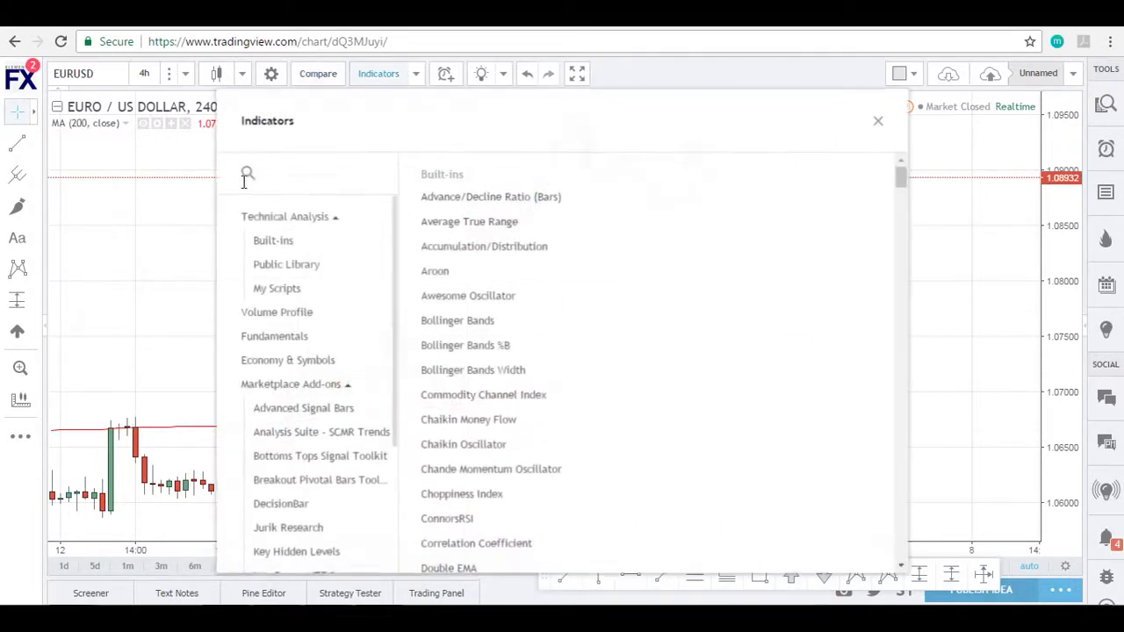
type("rsi")
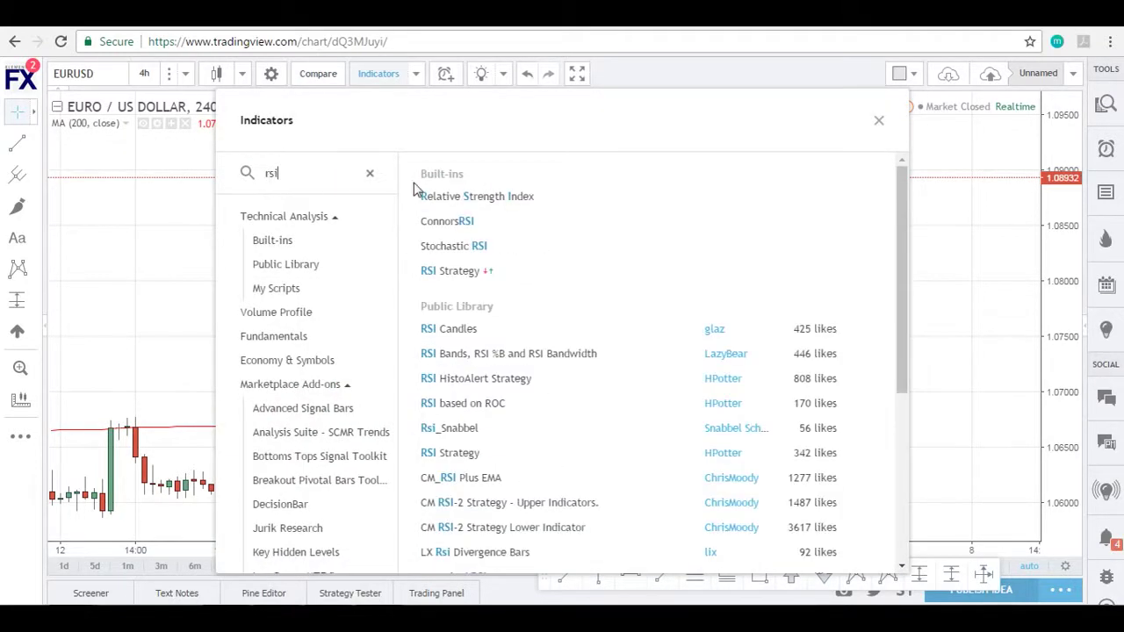
left_click(522, 196)
left_click(879, 121)
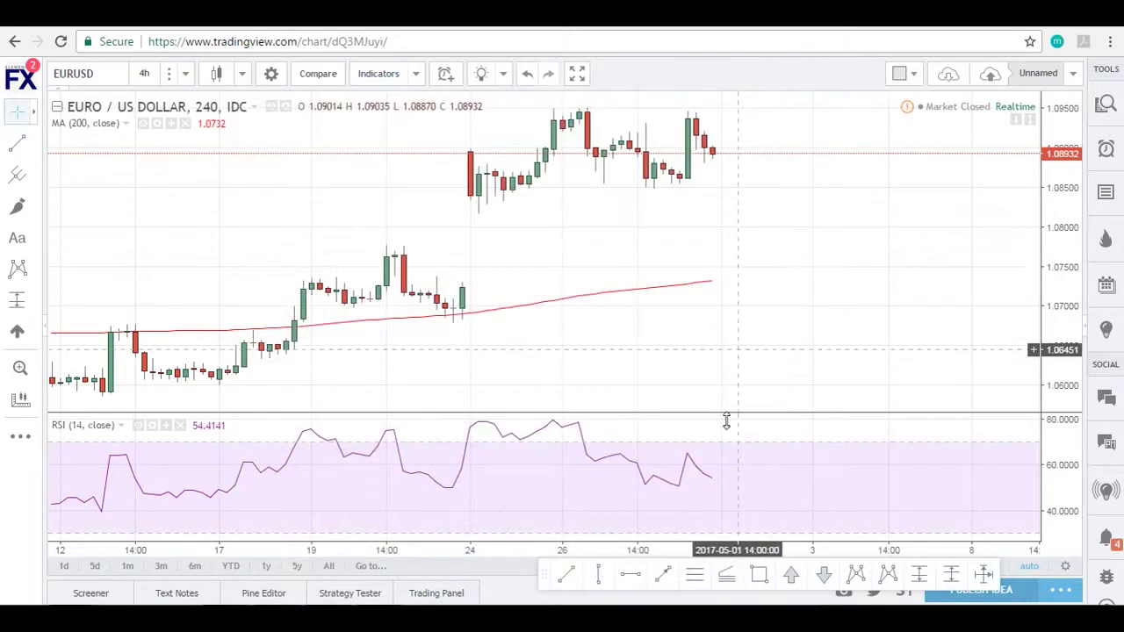
- Search the indicators for Bollinger and add the built-in Bollinger Bands to the EURUSD chart
left_click(379, 74)
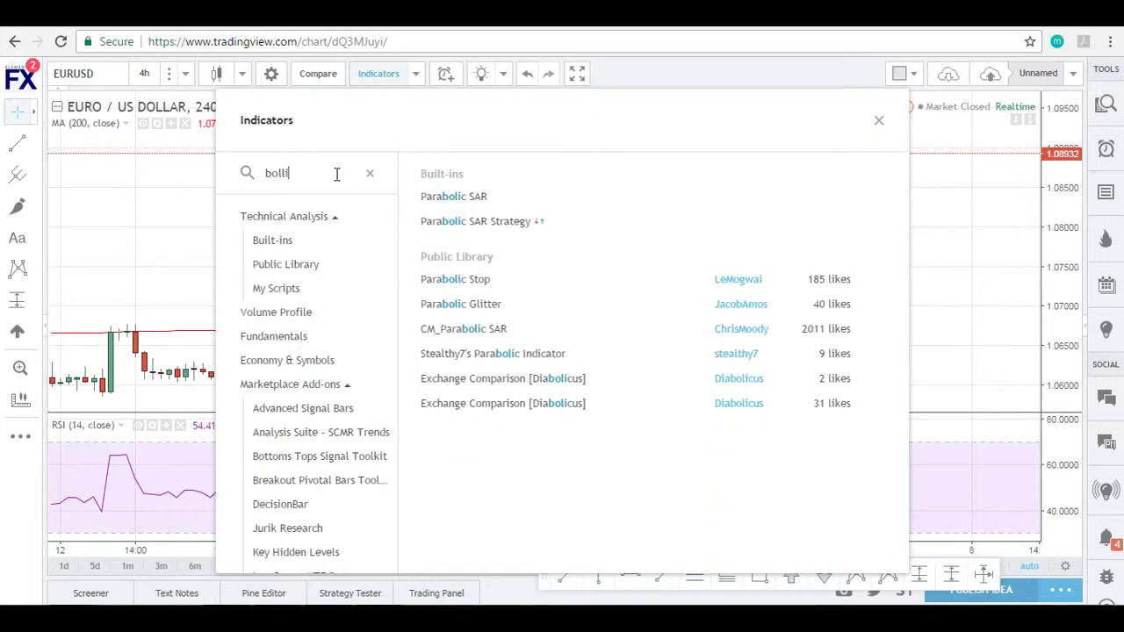
left_click(479, 197)
left_click(879, 120)
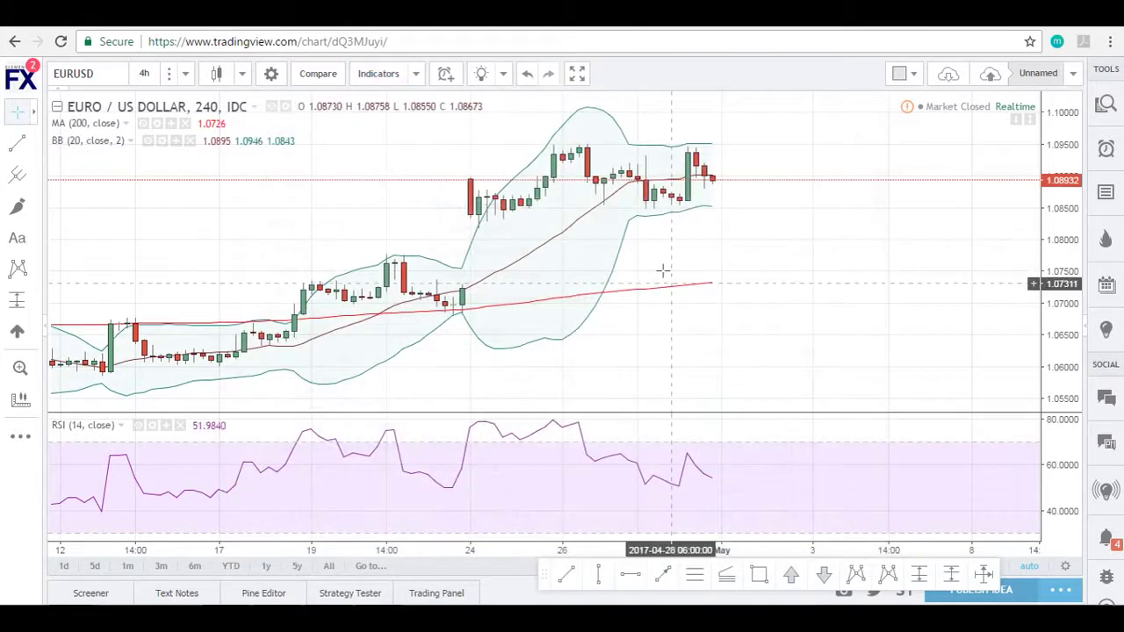
- Remove all drawing tools and all indicators from the EURUSD chart
right_click(661, 272)
mouse_move(727, 489)
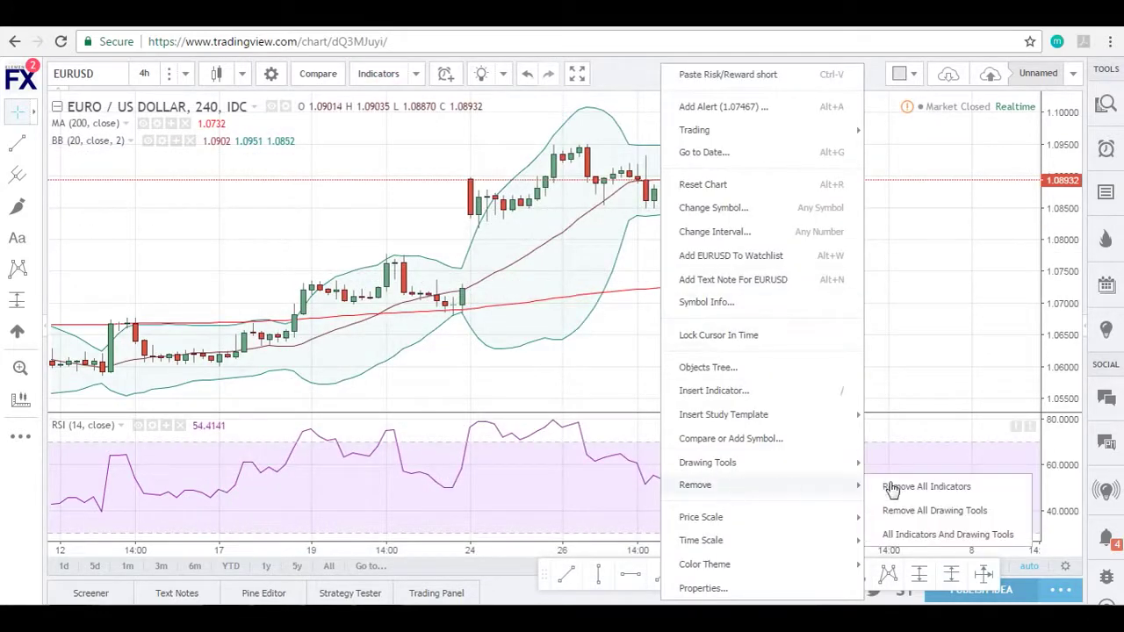
left_click(935, 511)
right_click(738, 327)
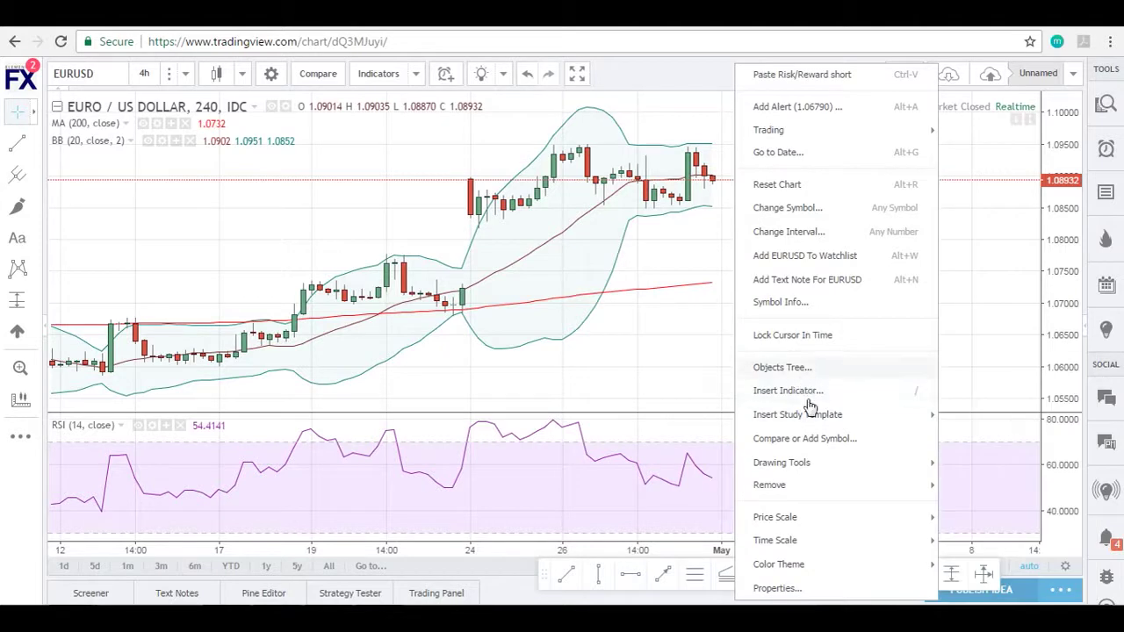
mouse_move(802, 485)
left_click(966, 487)
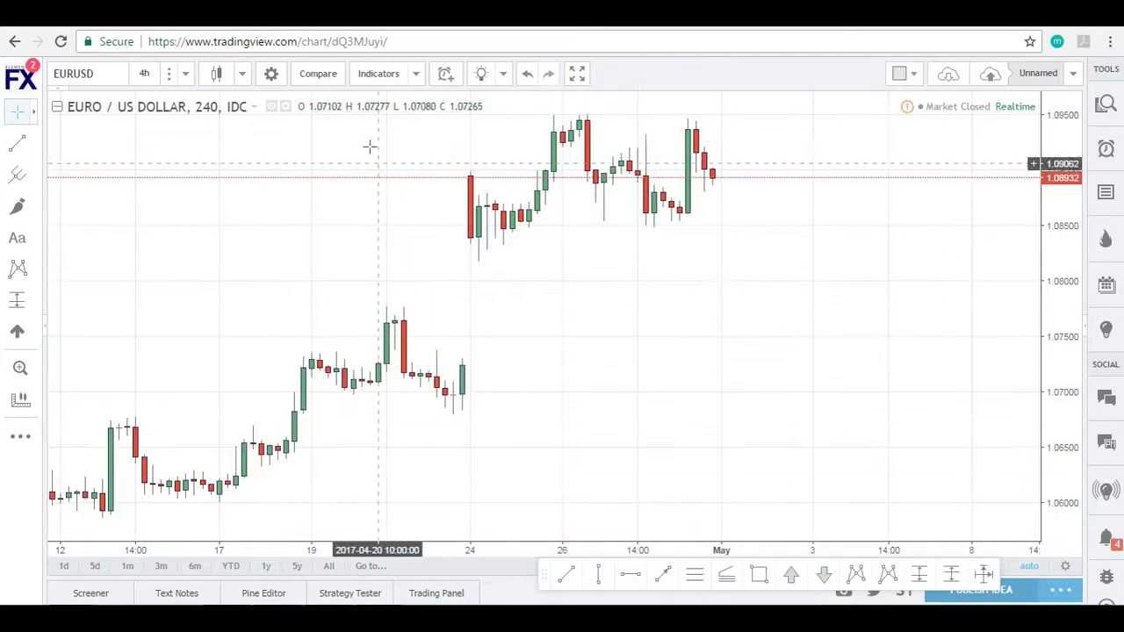
- Add the Squeeze Momentum Indicator [LazyBear] from the Public Library to the chart and remove its duplicate copy
left_click(416, 76)
left_click(379, 76)
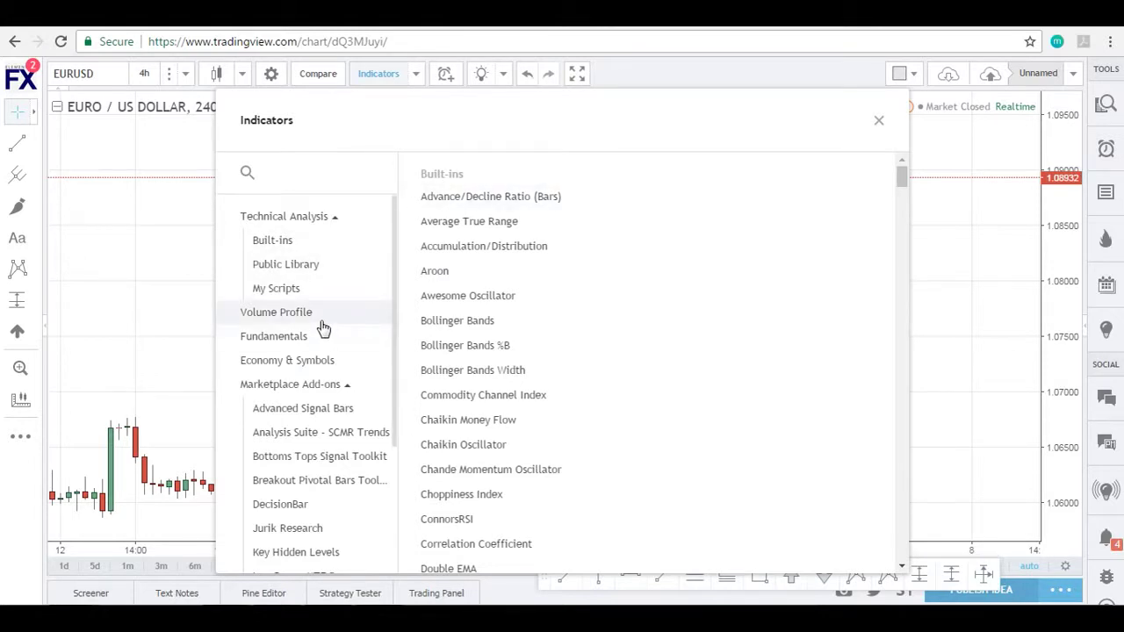
left_click(294, 268)
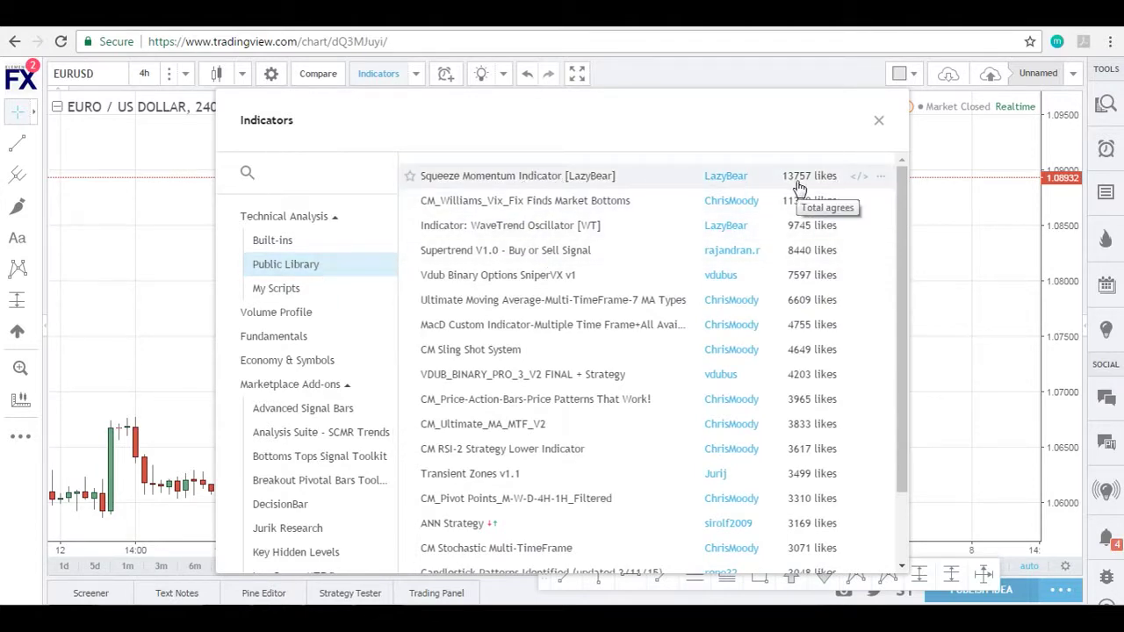
left_click(742, 179)
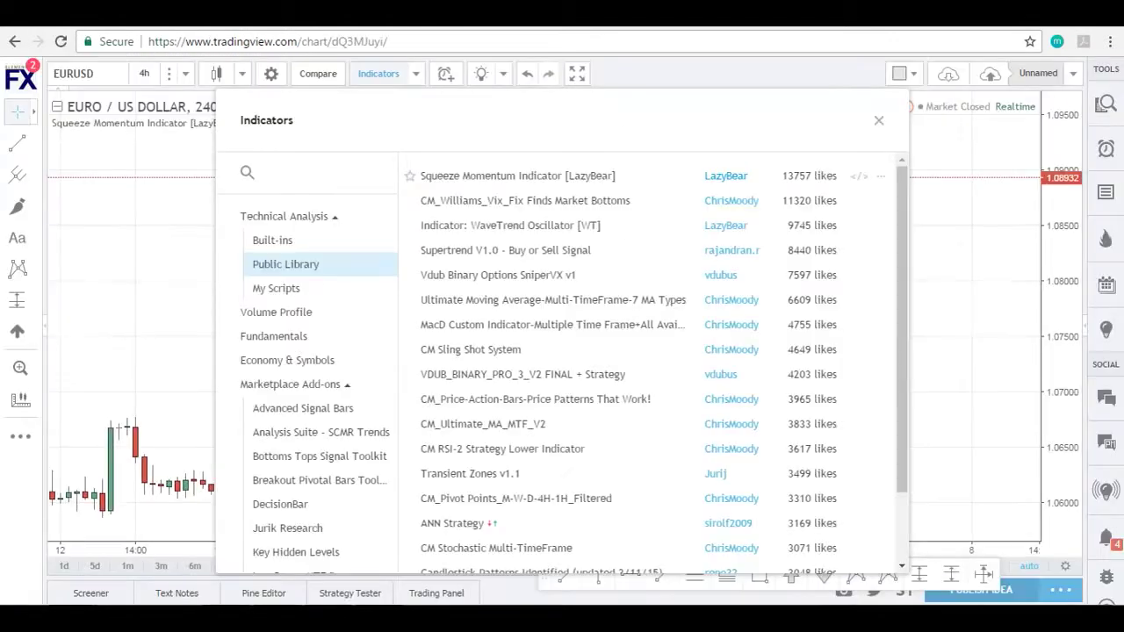
left_click(542, 184)
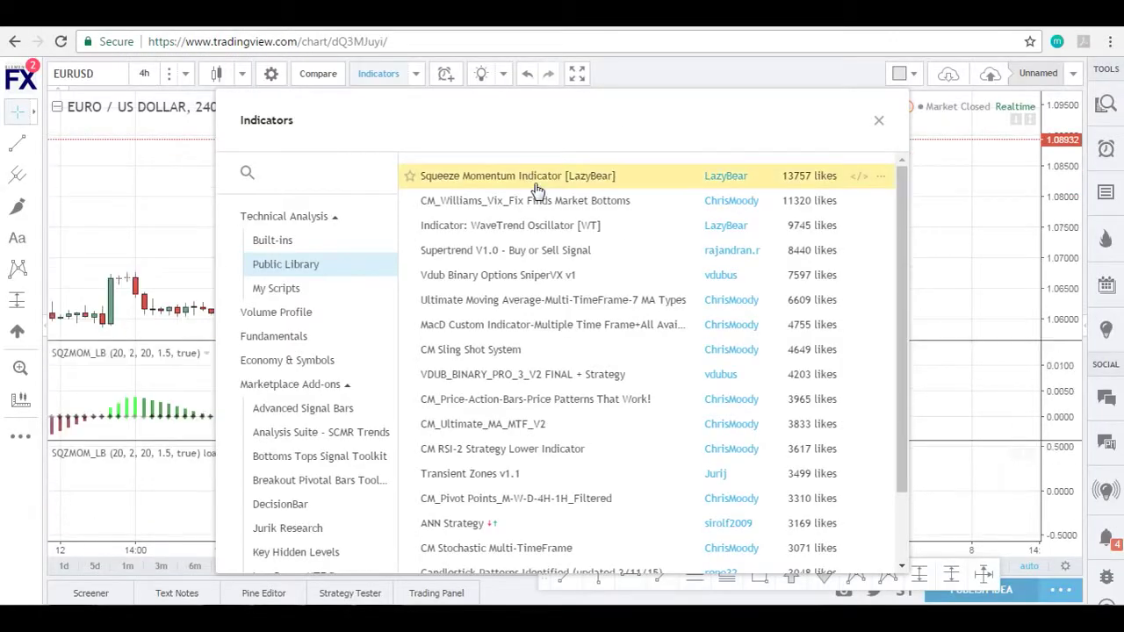
left_click(879, 121)
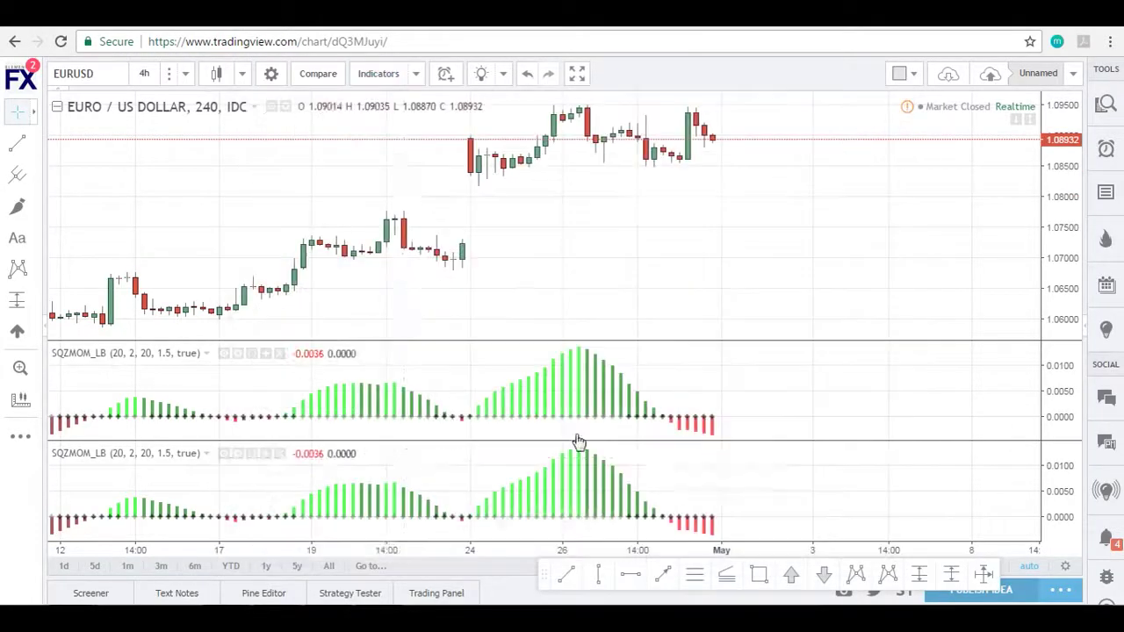
left_click(279, 353)
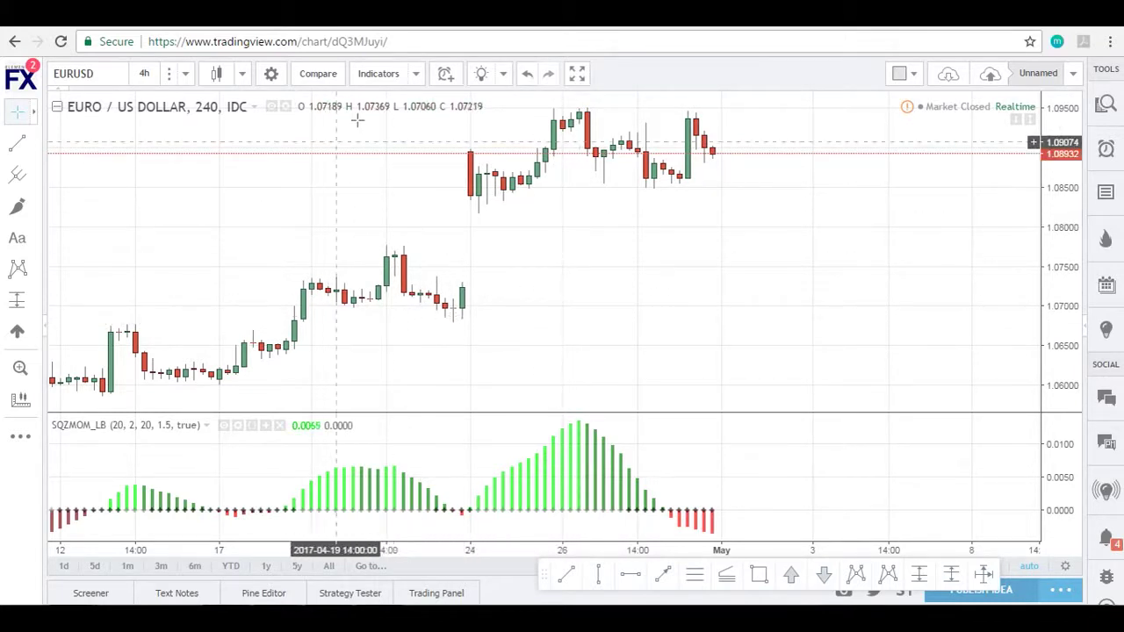
- Revisit the Public Library's indicator list and remove the remaining Squeeze Momentum Indicator from the chart
left_click(379, 73)
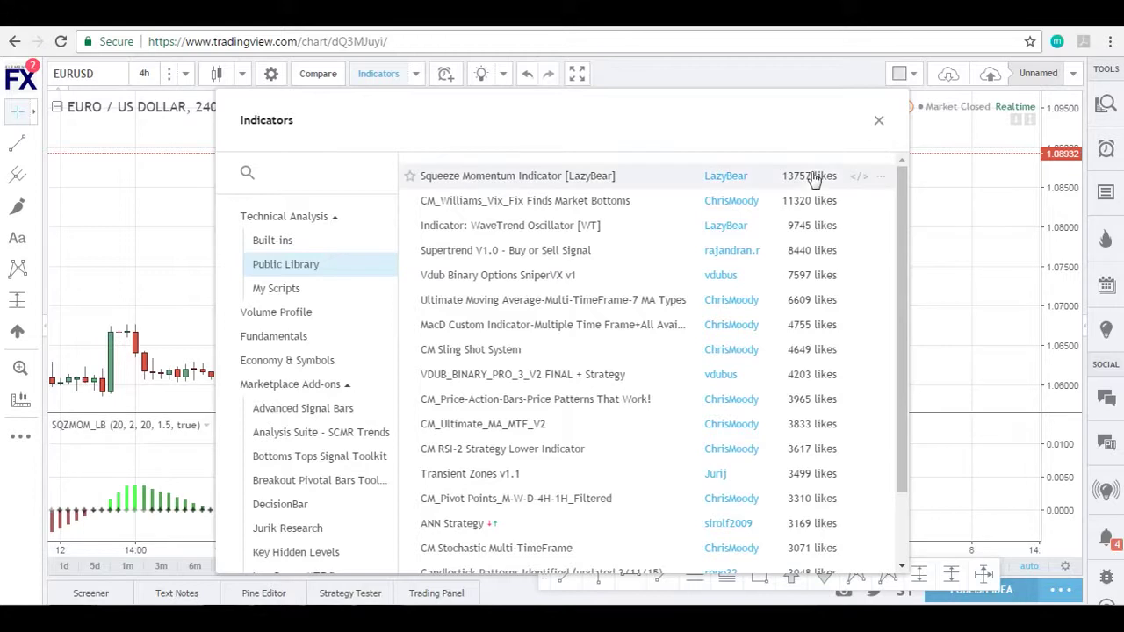
left_click(878, 120)
left_click(279, 425)
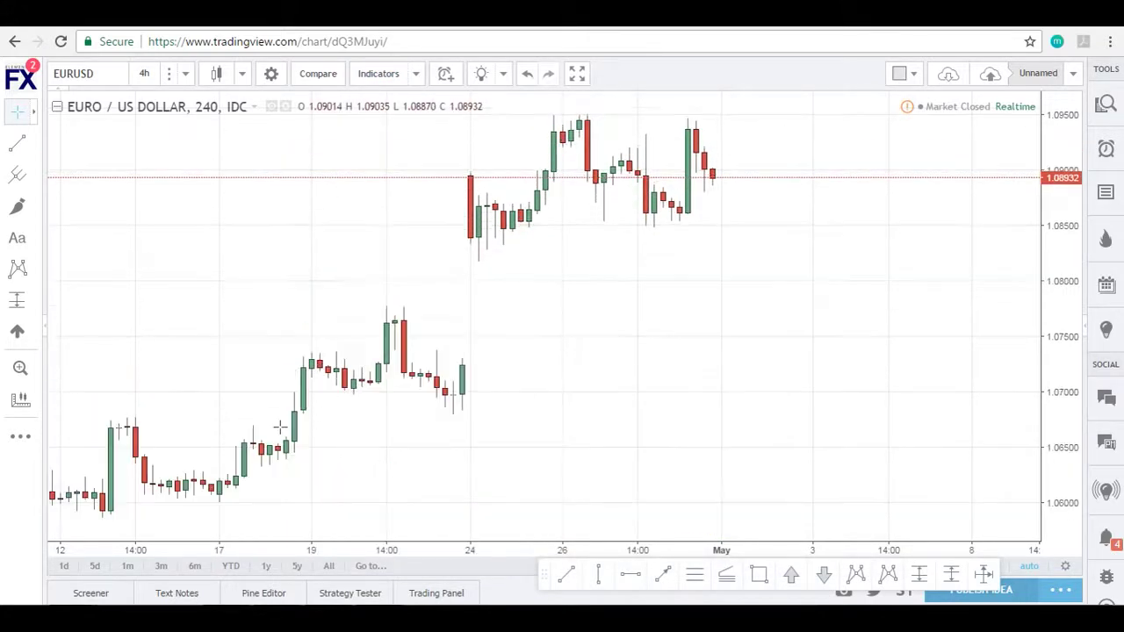
- Open the settings for a new EURUSD alert, close them without creating one, and dismiss the advertisement
left_click(446, 75)
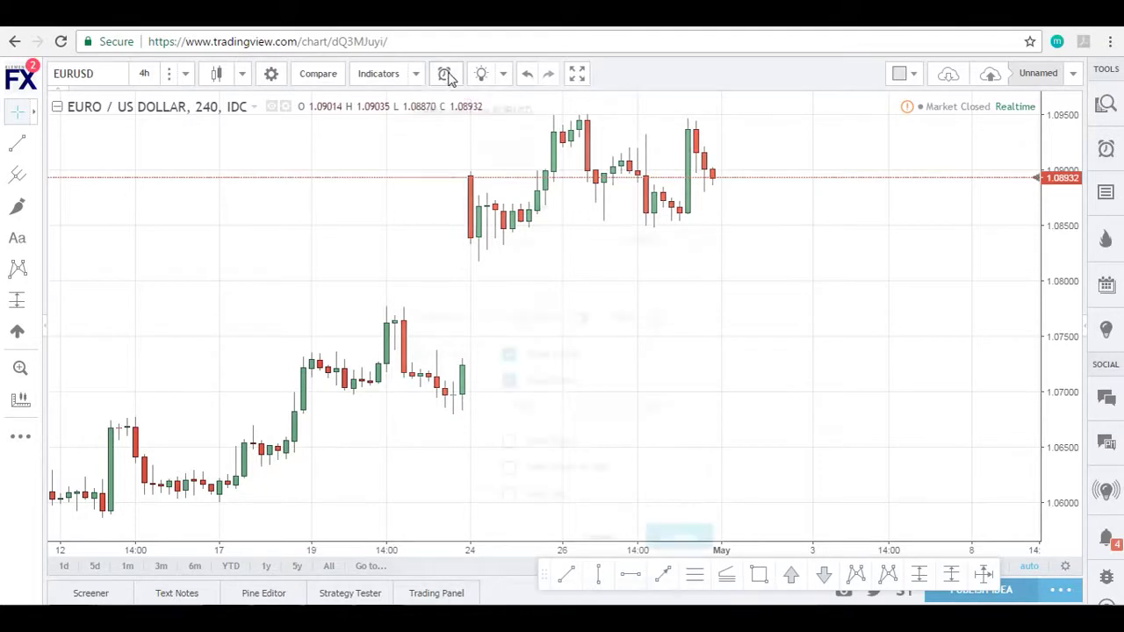
left_click(717, 96)
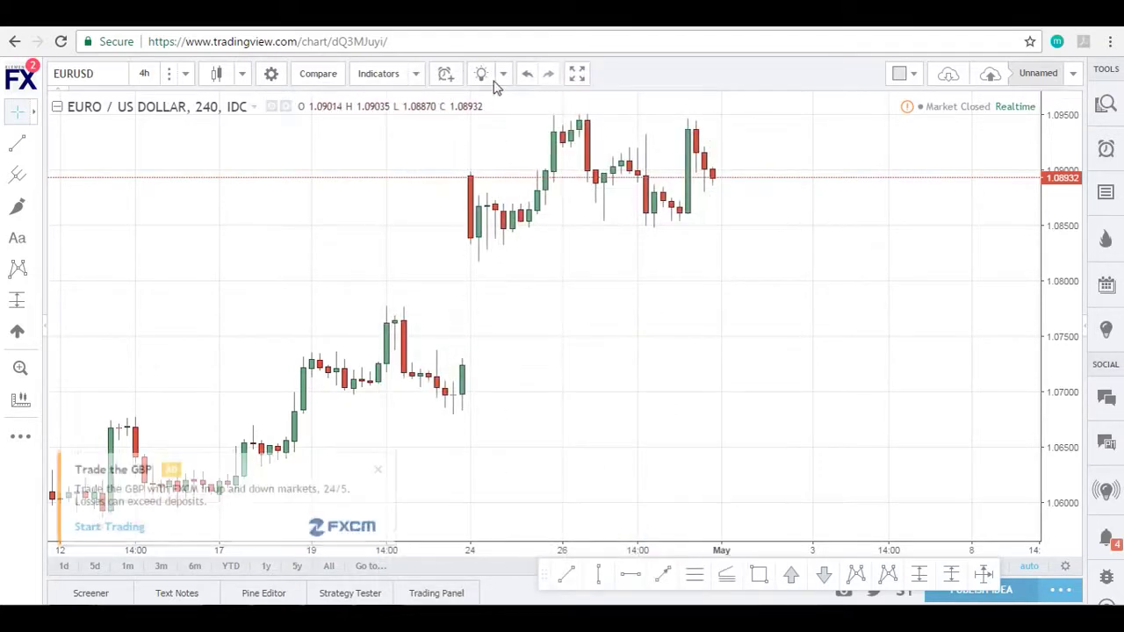
left_click(378, 455)
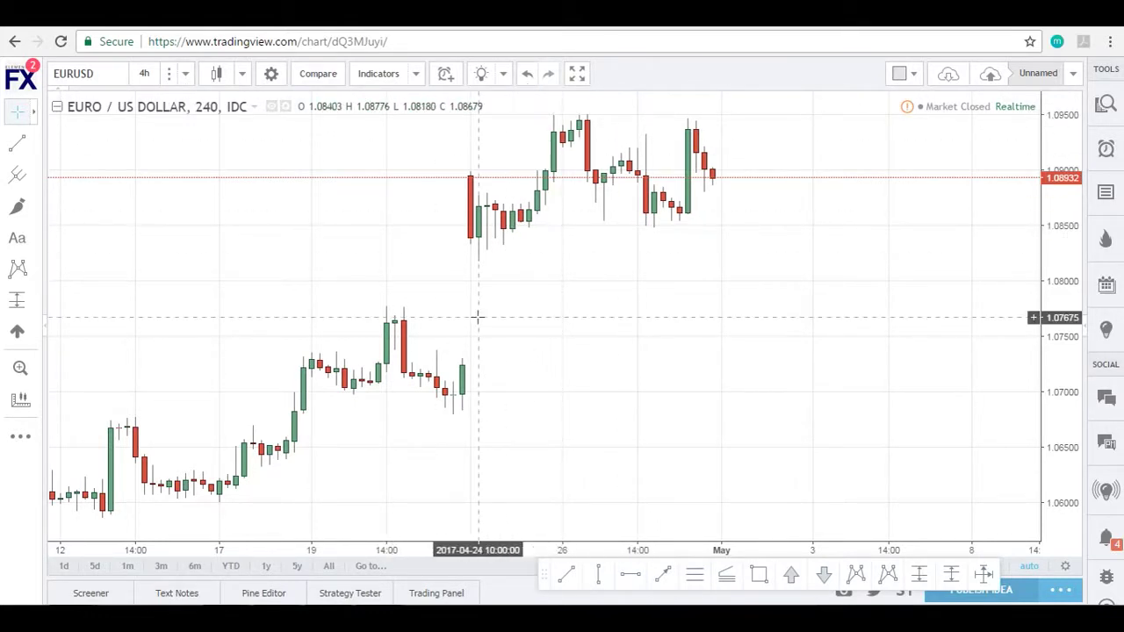
left_click_drag(409, 307, 592, 263)
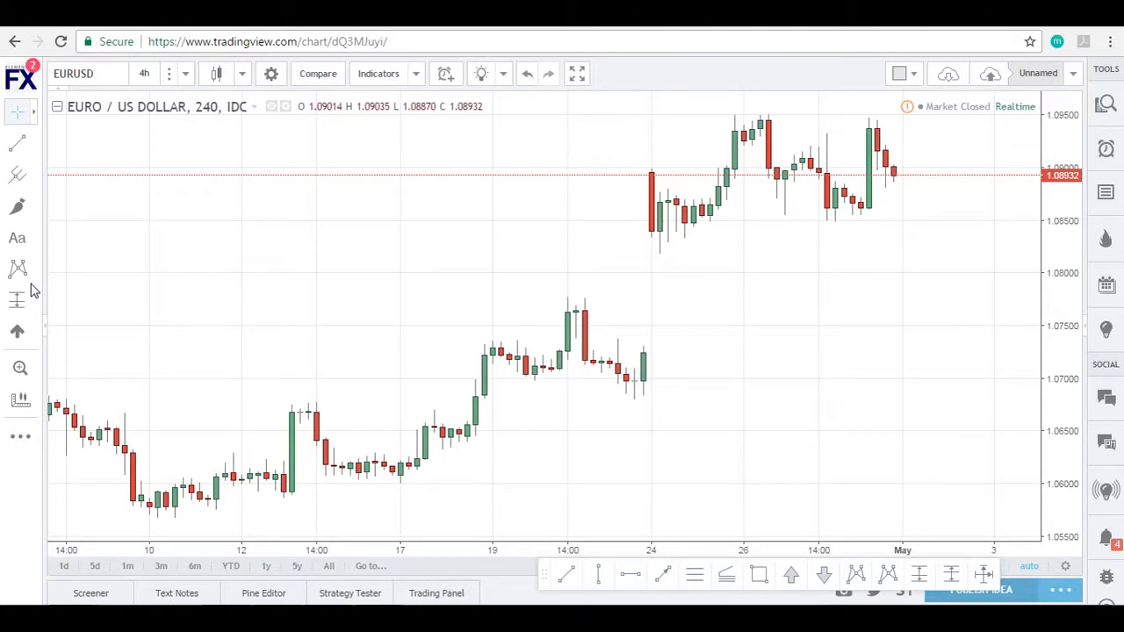
left_click_drag(439, 309, 577, 333)
left_click_drag(575, 307, 474, 305)
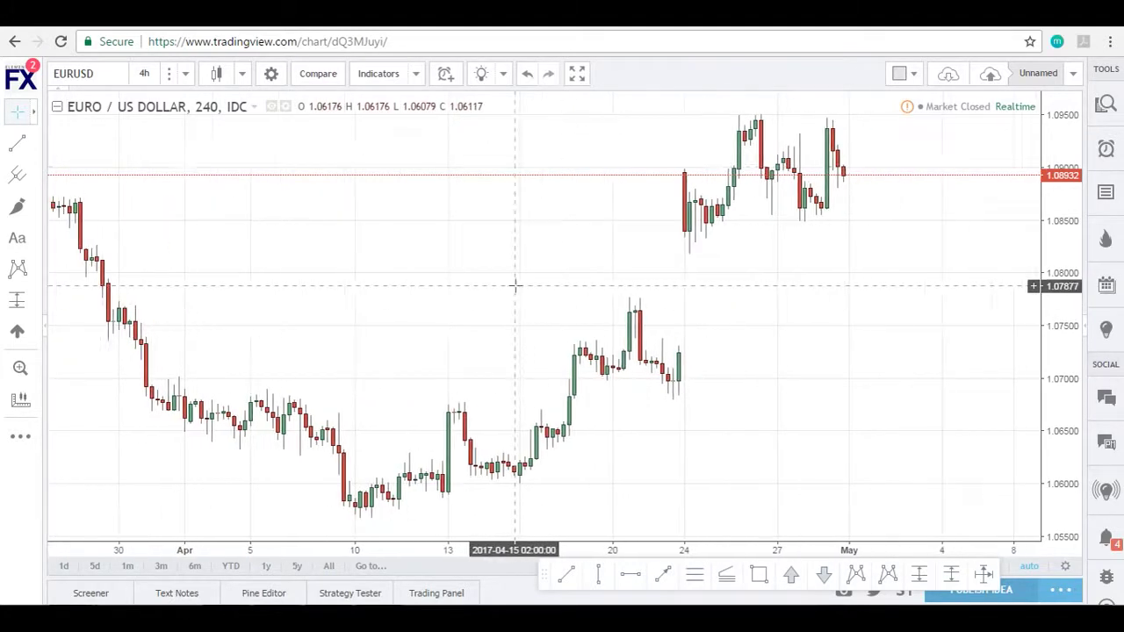
- Try the alternative chart cursor styles, including the arrow, and restore the cross cursor
left_click(35, 114)
right_click(474, 298)
left_click(465, 295)
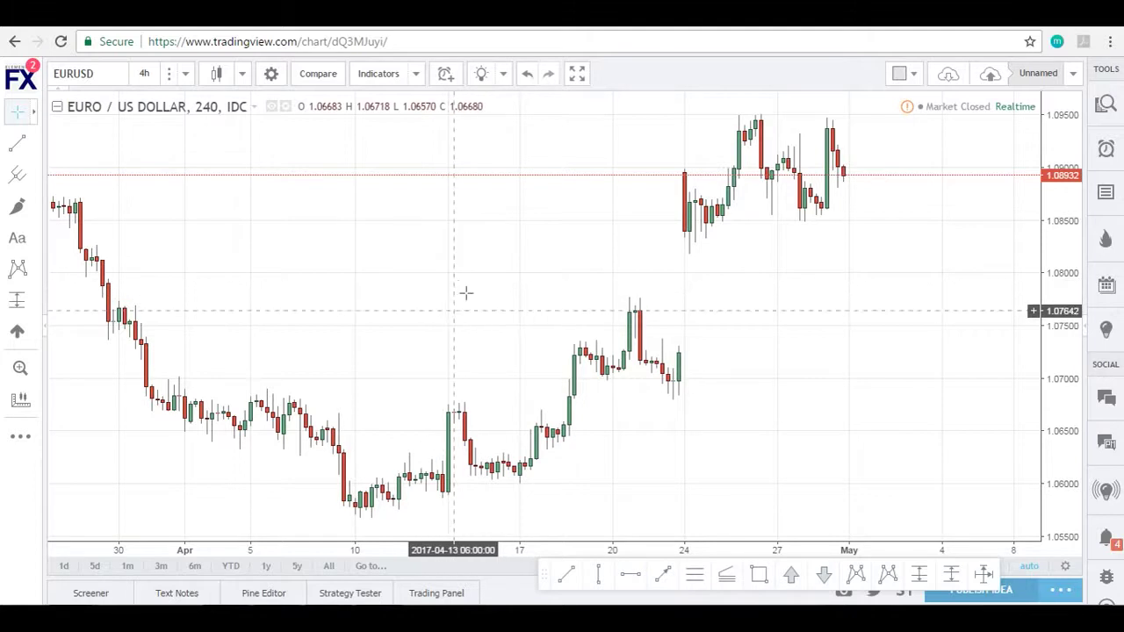
left_click(33, 113)
left_click(78, 148)
left_click(33, 113)
left_click(78, 175)
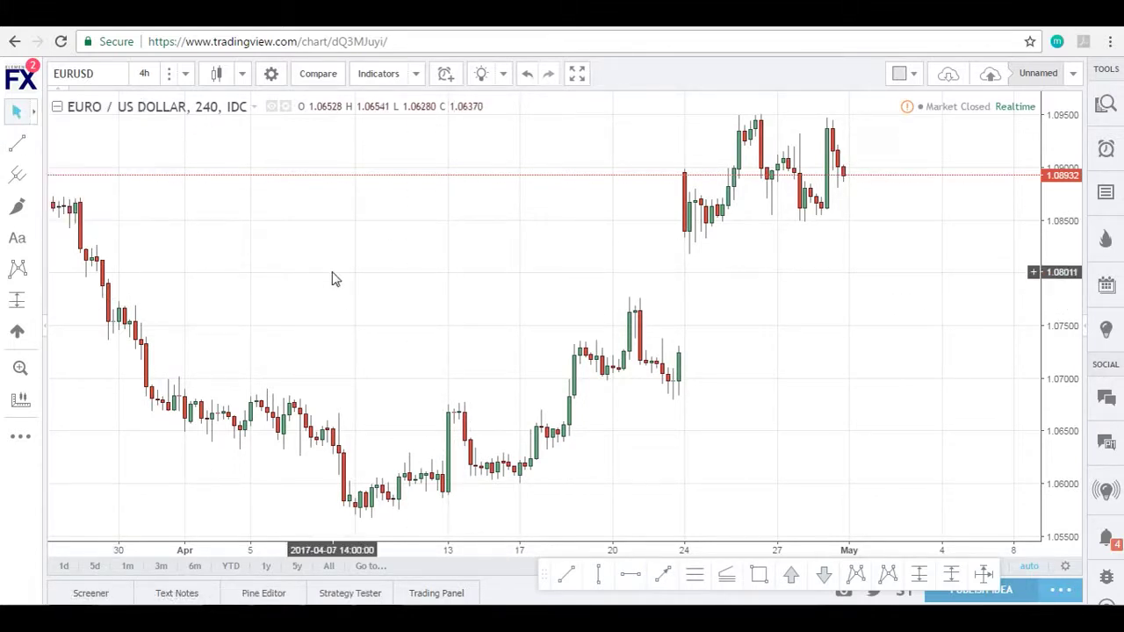
left_click(33, 113)
left_click(84, 121)
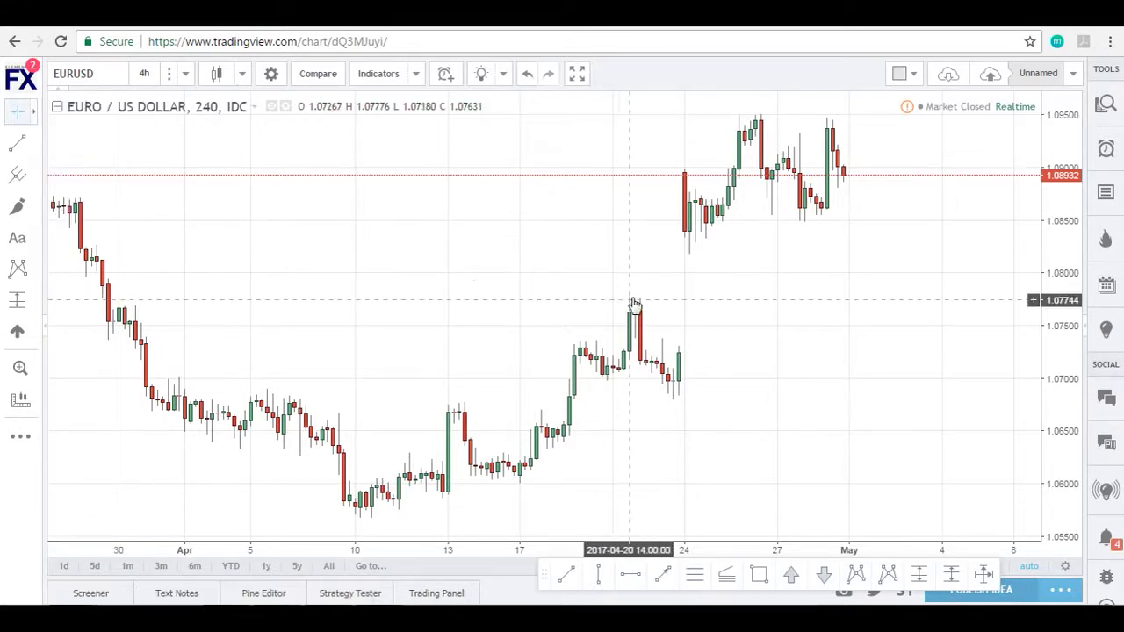
left_click(34, 148)
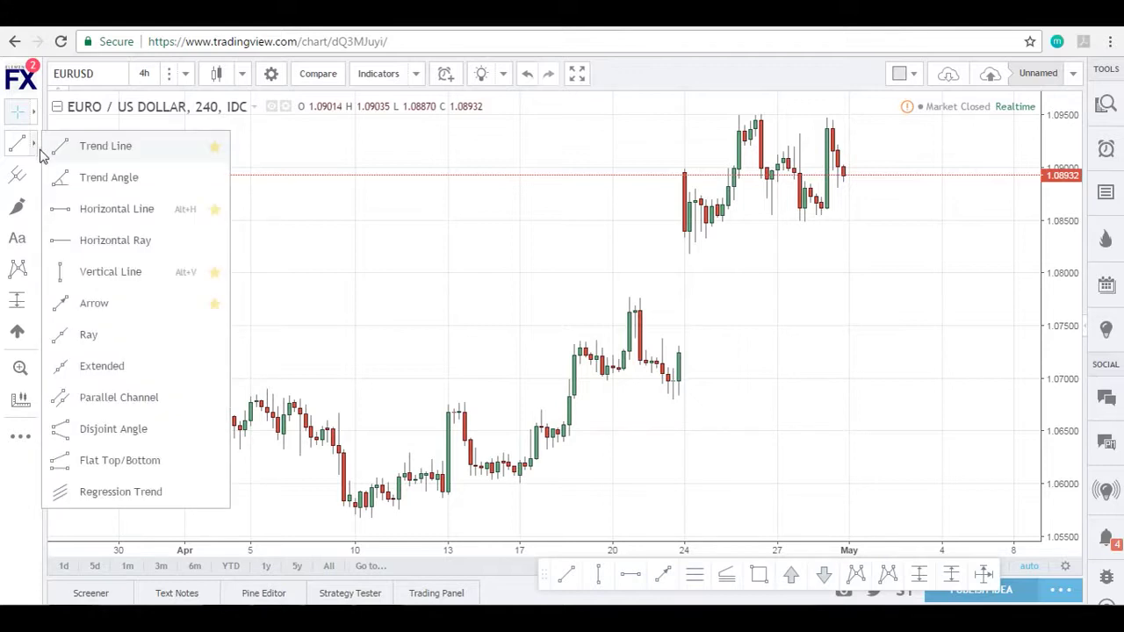
left_click(109, 149)
left_click(299, 355)
key("Escape")
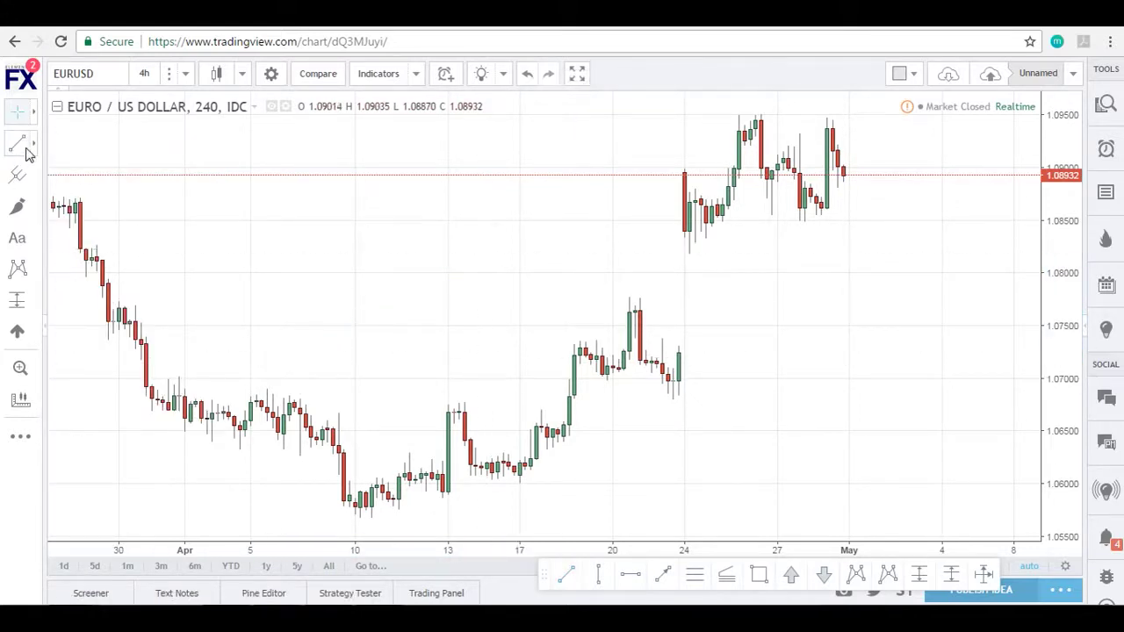
- Place a horizontal line at about 1.0775 on the EURUSD chart and delete it again
left_click(34, 147)
left_click(136, 213)
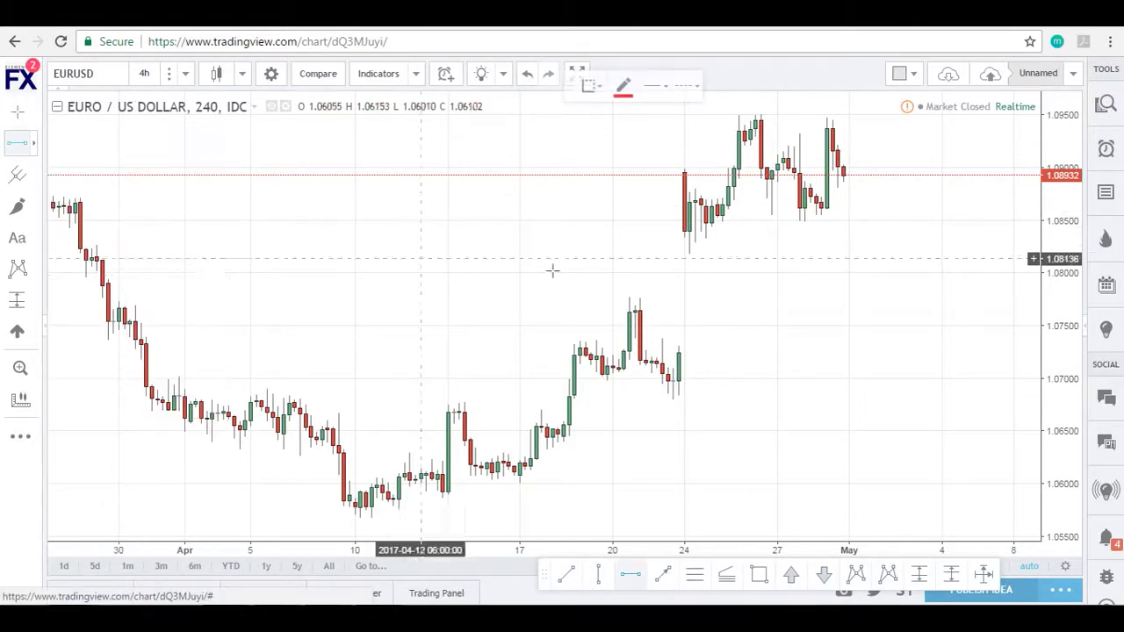
left_click(557, 299)
key("Delete")
key("Escape")
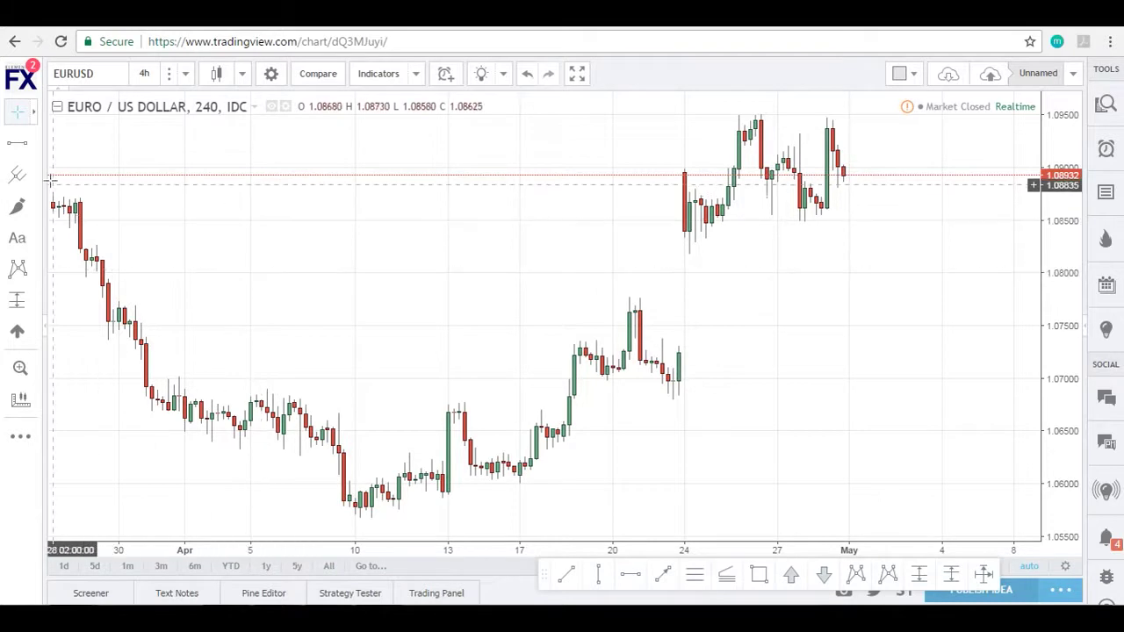
- Review the favourited line tools and move the floating set of favourite drawing tools up over the chart's header
left_click(35, 146)
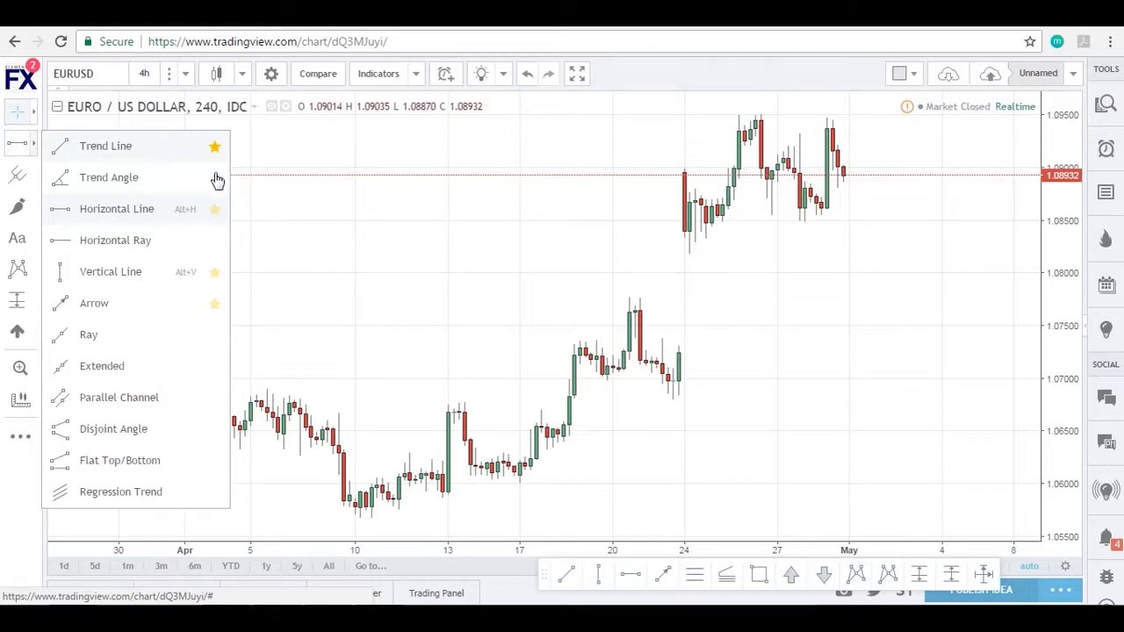
left_click(271, 243)
mouse_move(548, 575)
left_mouse_down()
mouse_move(497, 181)
mouse_move(510, 70)
left_mouse_up()
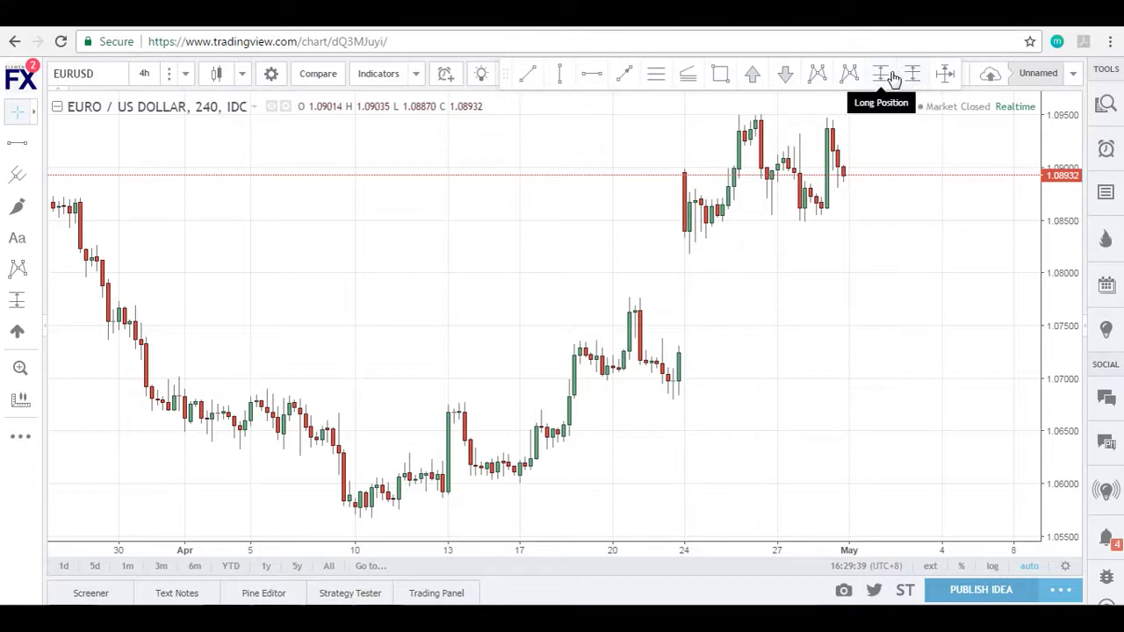
left_click(944, 77)
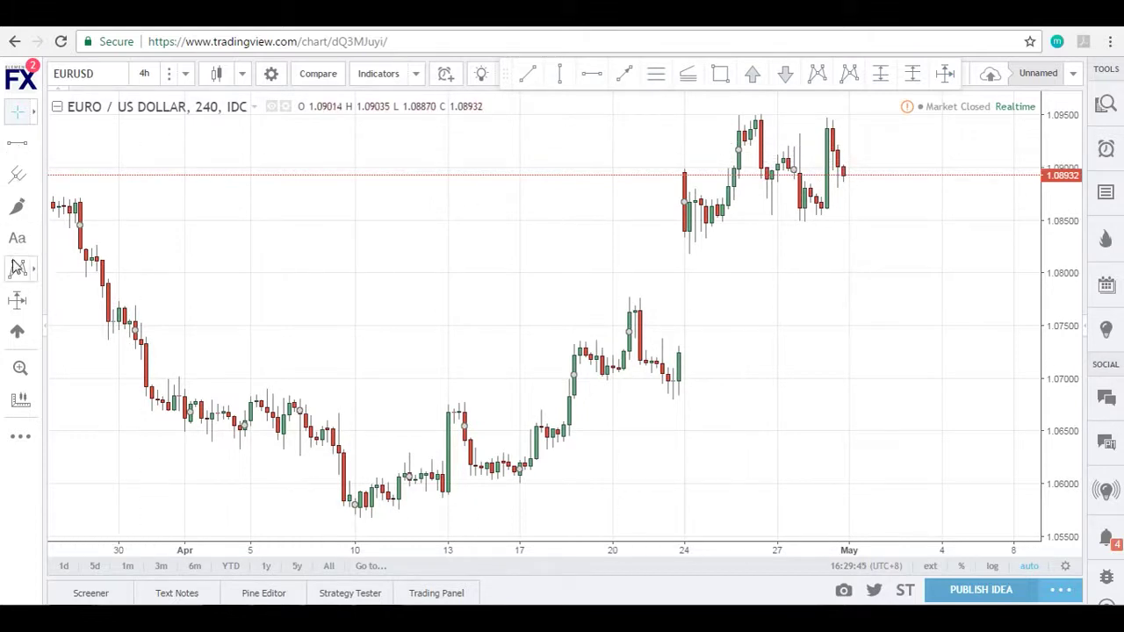
- Draw a trend line on the EURUSD chart from about 1.0598 on 17 April up to about 1.0778 on 24 April
left_click(34, 145)
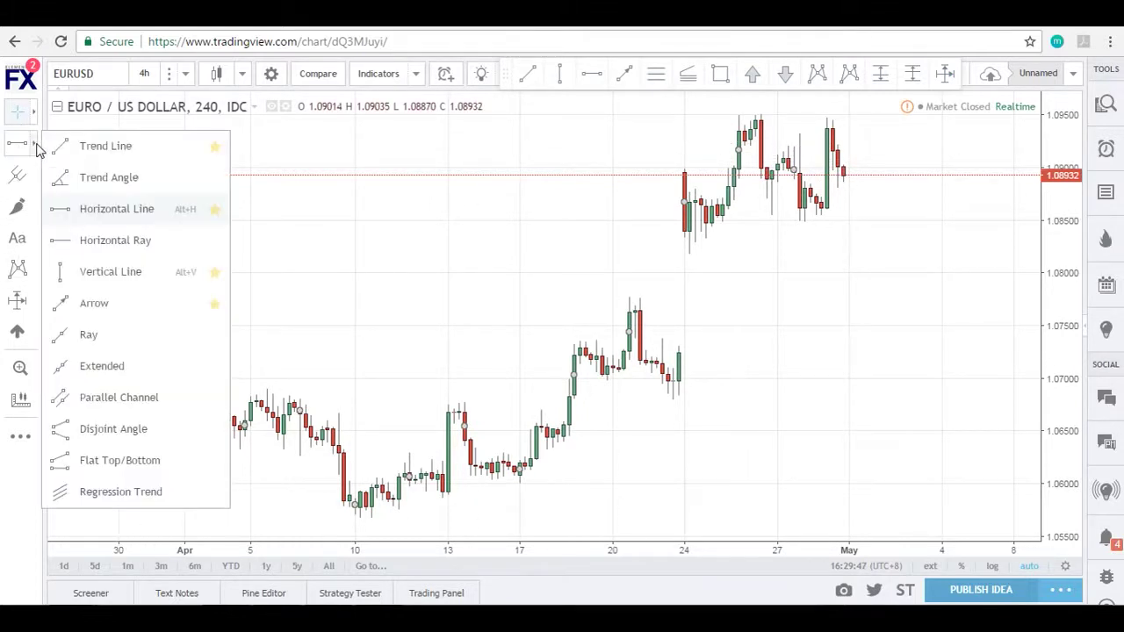
left_click(105, 146)
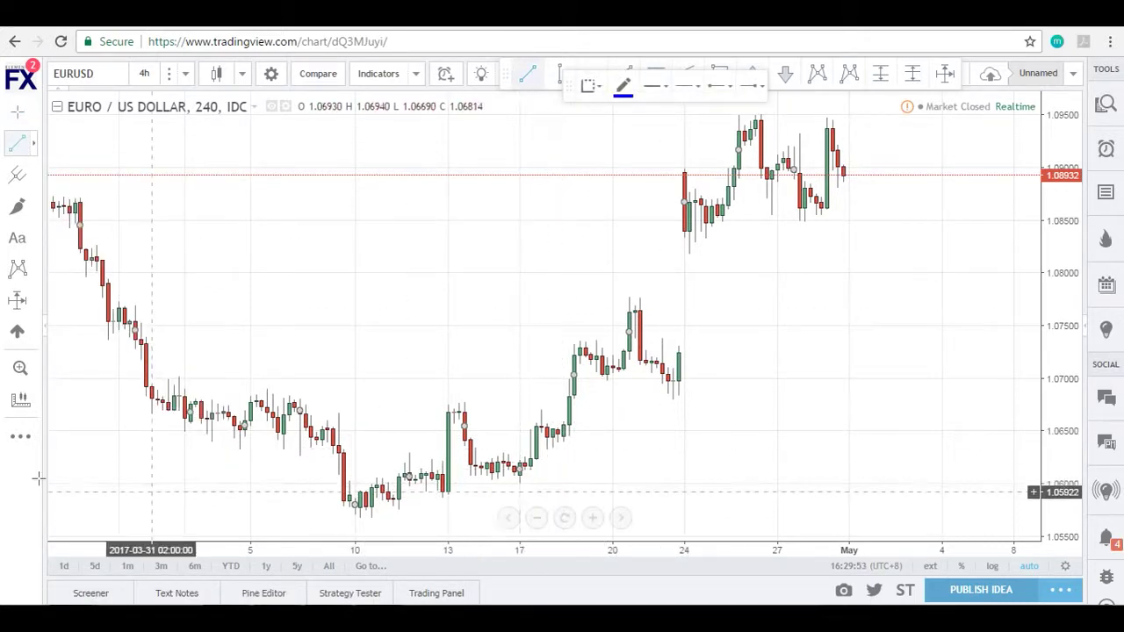
left_click(20, 436)
left_click(110, 289)
left_click(16, 142)
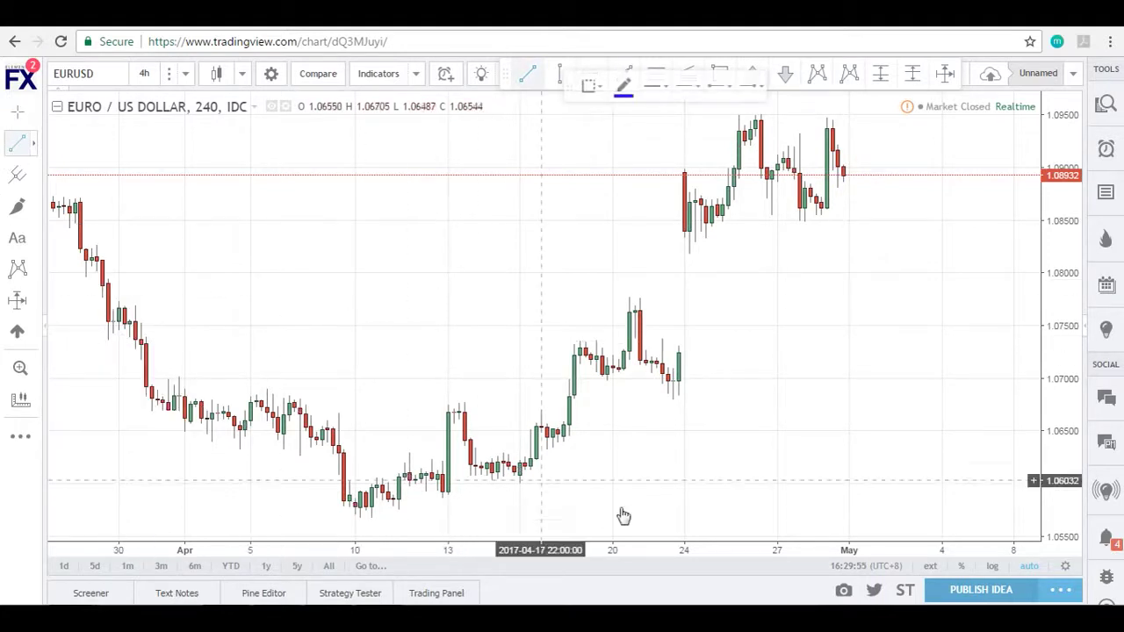
left_click(524, 485)
left_click(694, 298)
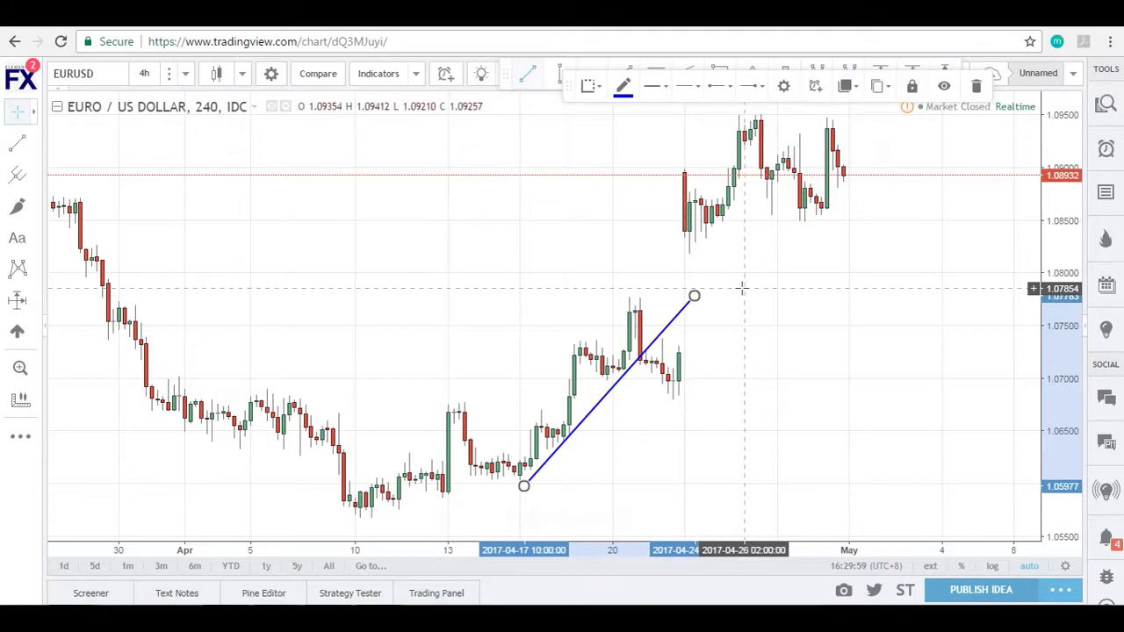
- Start an arrow pointing down from the trend line at about 1.0723, cancel it, and delete the trend line
left_click(614, 76)
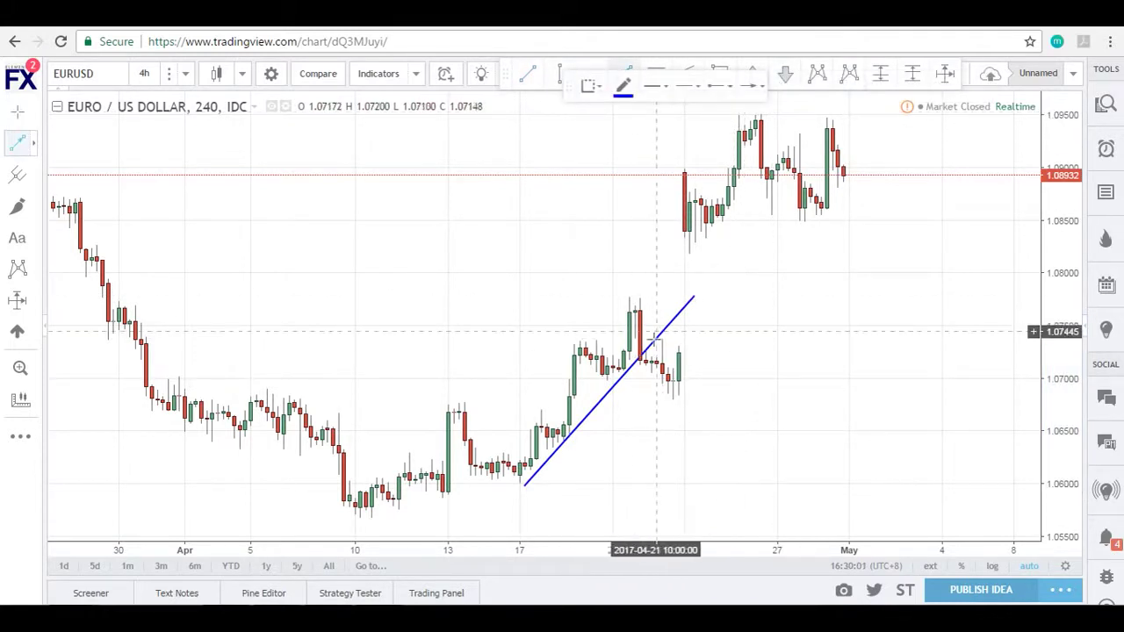
left_click(647, 351)
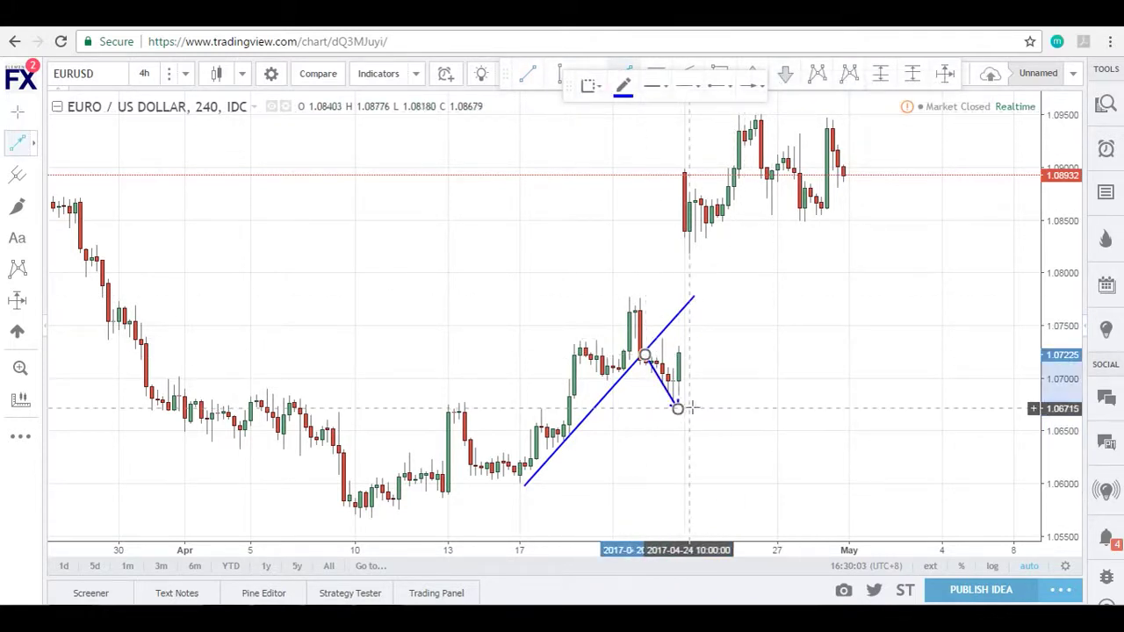
key("Escape")
left_click(666, 330)
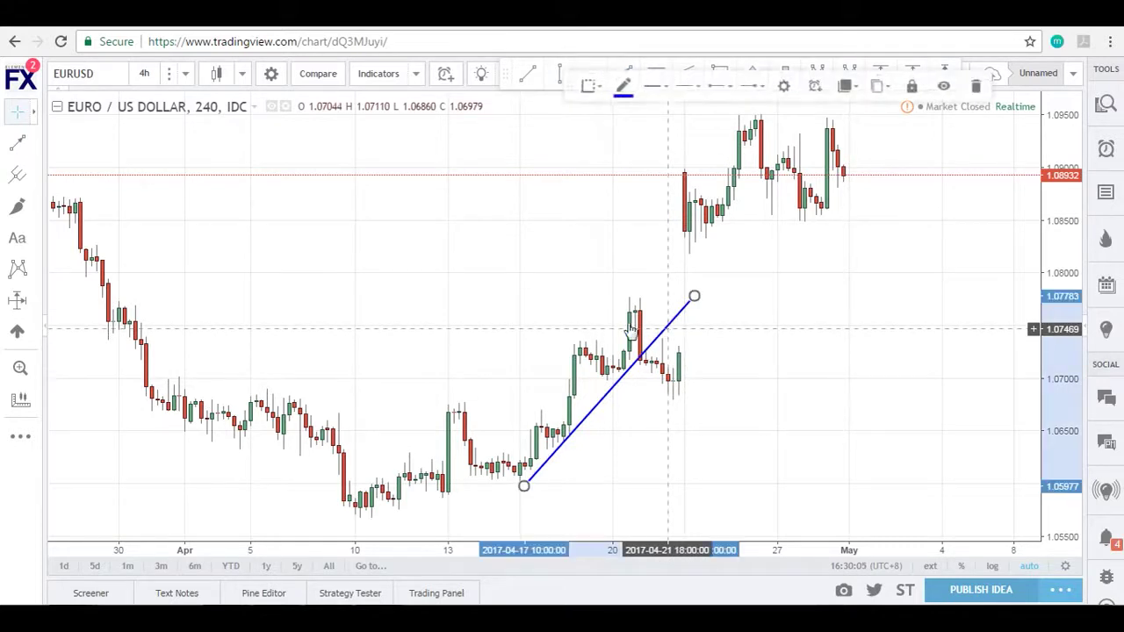
key("Delete")
- Draw two connected trend lines, from the late-March high down to about 1.0563 on 10 April and up to about 1.0767 on 21 April
left_click(33, 145)
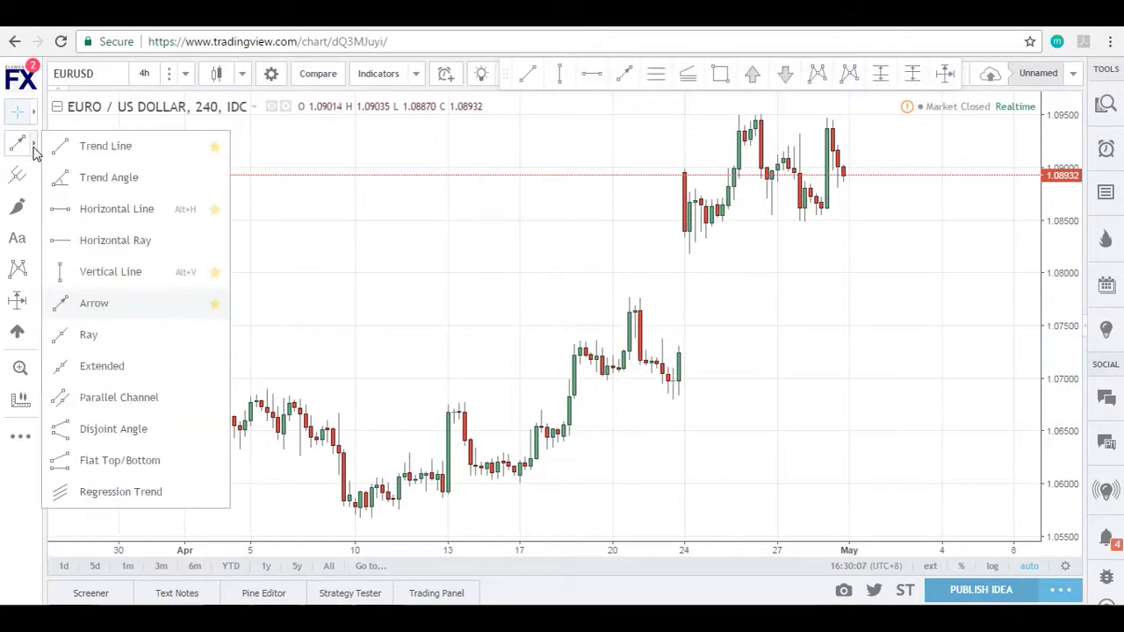
left_click(130, 147)
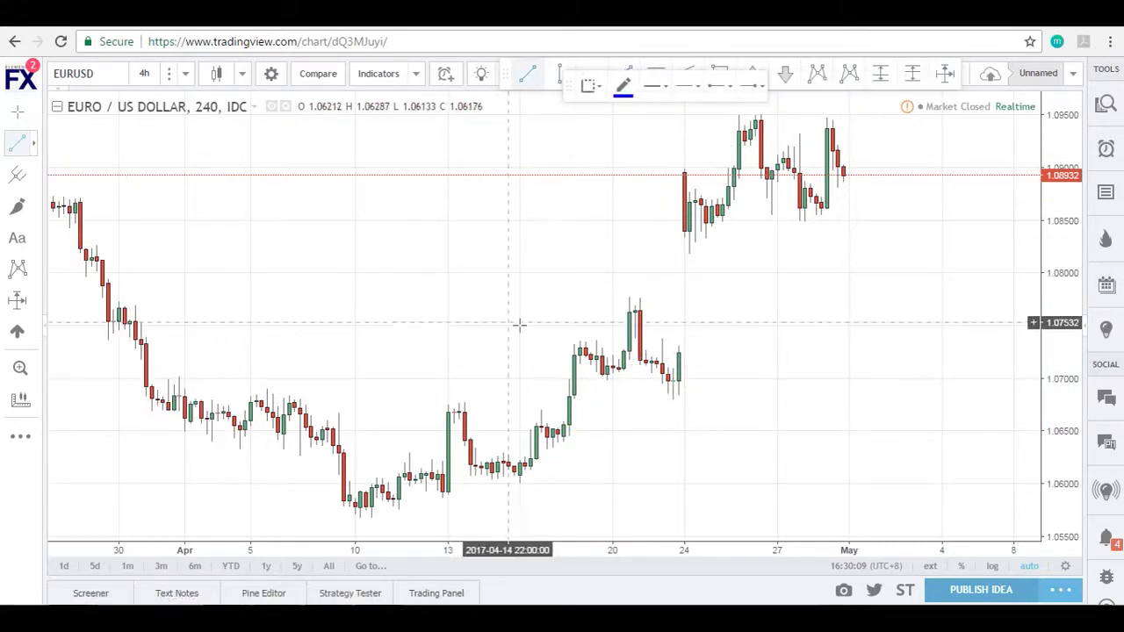
scroll(519, 325, "down", 2)
scroll(590, 321, "up", 2)
left_click(447, 161)
left_click(641, 455)
left_click(641, 454)
left_click(806, 276)
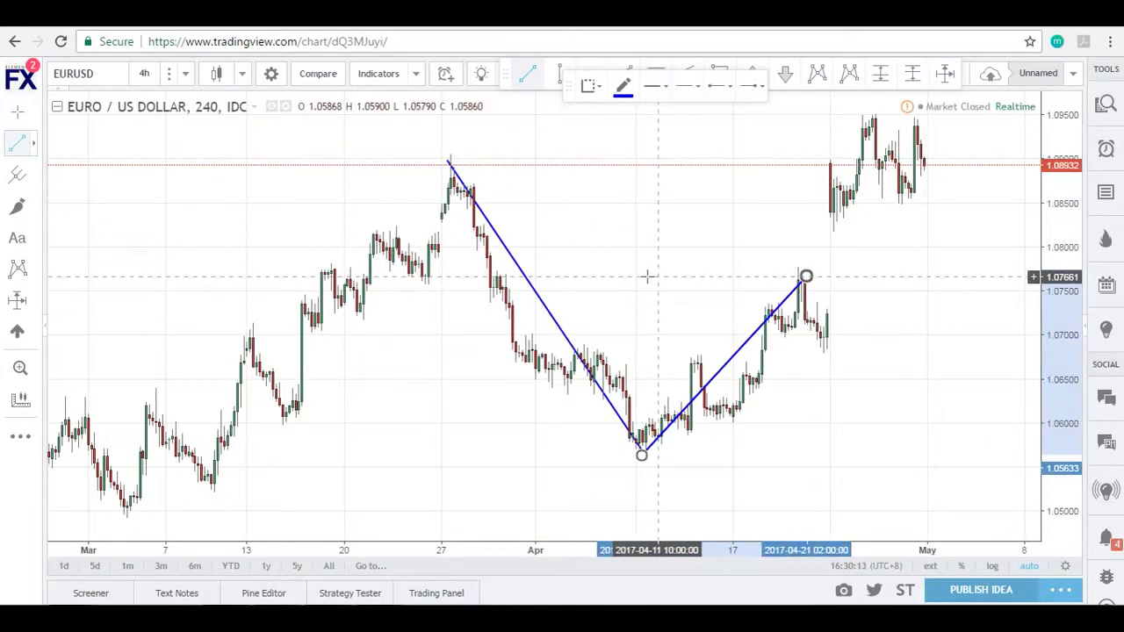
- Delete both the falling and the rising trend line from the chart
left_click(530, 287)
key("Delete")
left_click(769, 318)
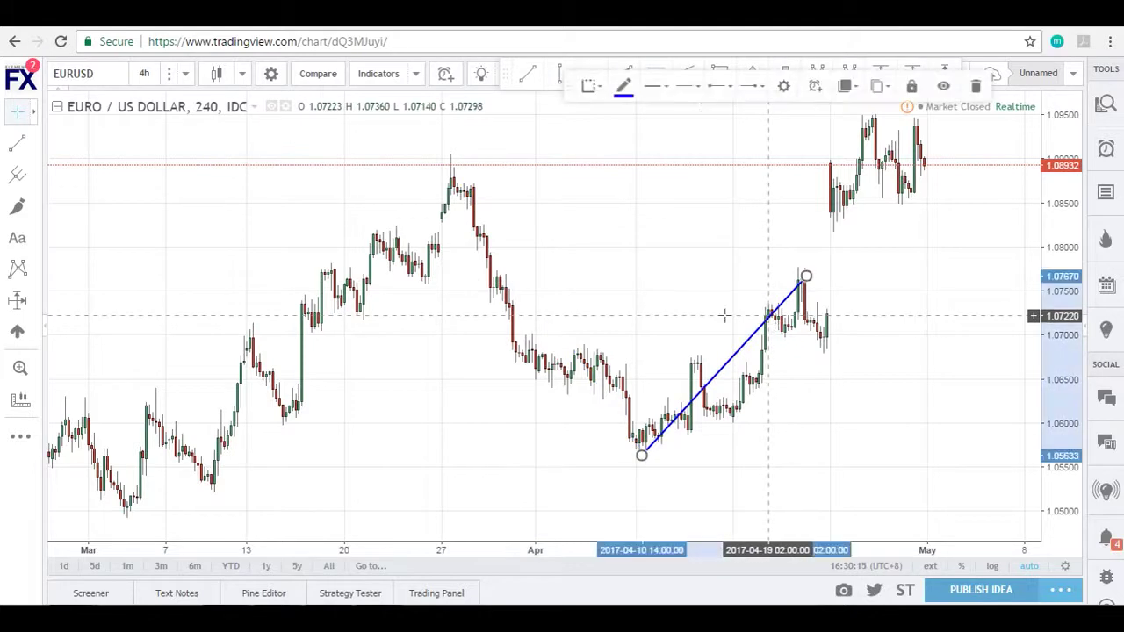
key("Delete")
- Place a three-point Pitchfork across the middle of the chart and delete it again
left_click(35, 178)
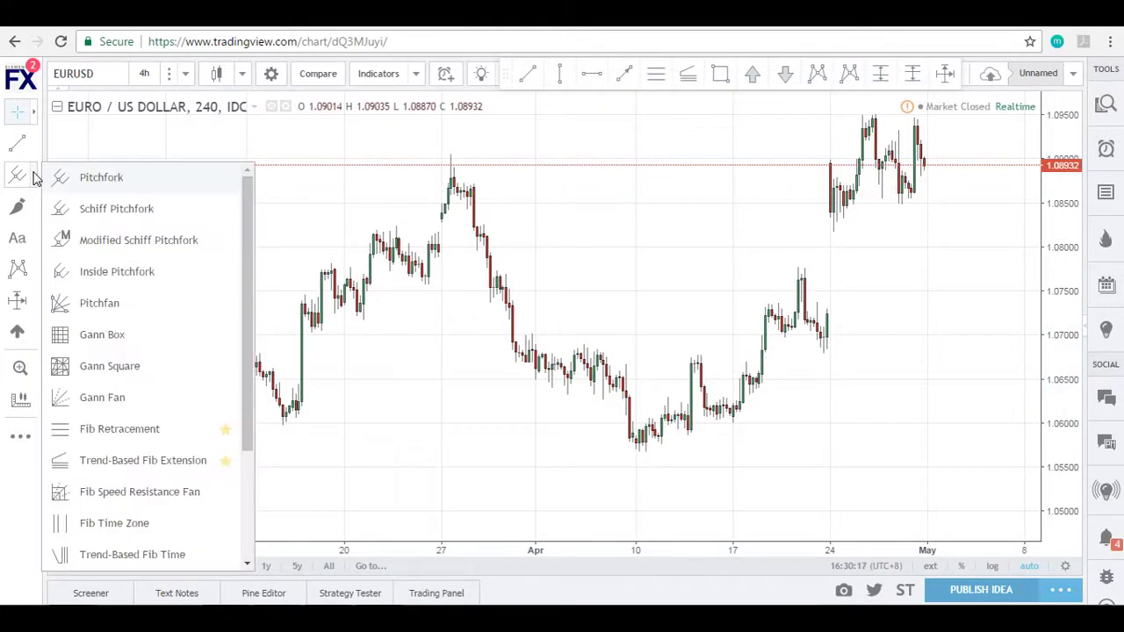
left_click(112, 190)
left_click(408, 284)
left_click(642, 301)
left_click(300, 342)
key("Delete")
- Look through the available pitchfork, Gann and Fibonacci drawing tools
left_click(34, 178)
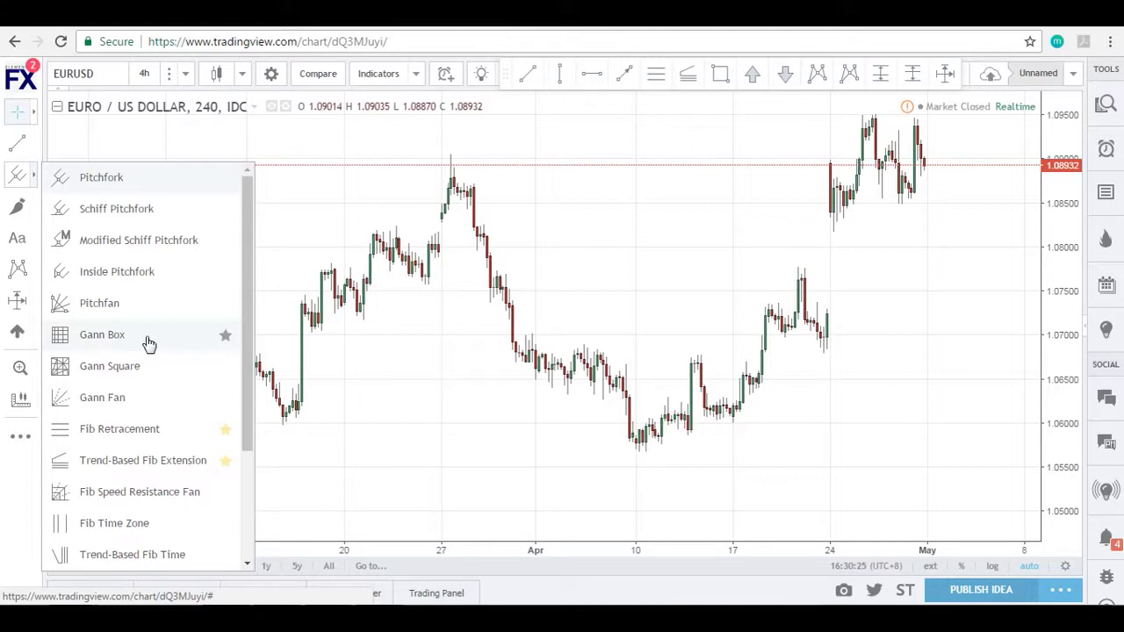
scroll(163, 399, "down", 1)
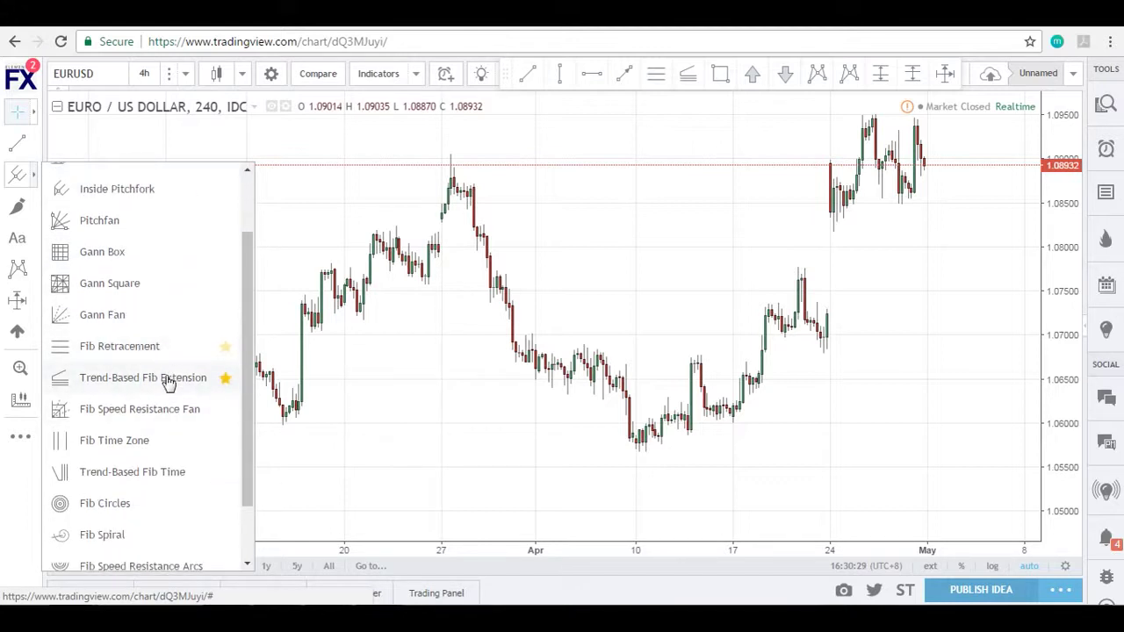
scroll(162, 388, "down", 1)
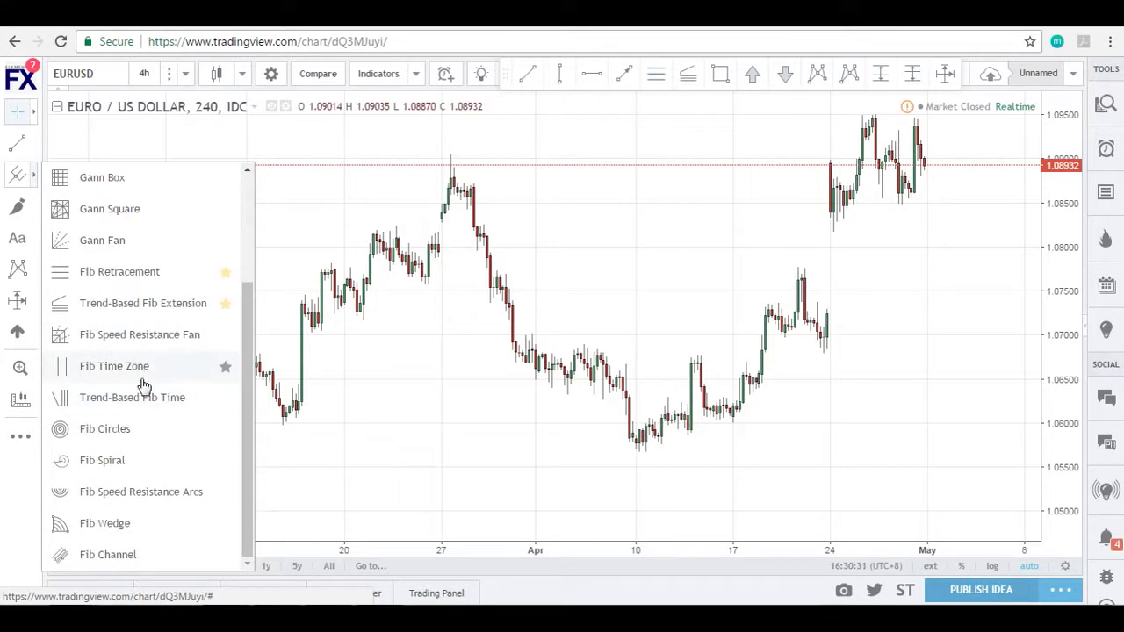
left_click(417, 437)
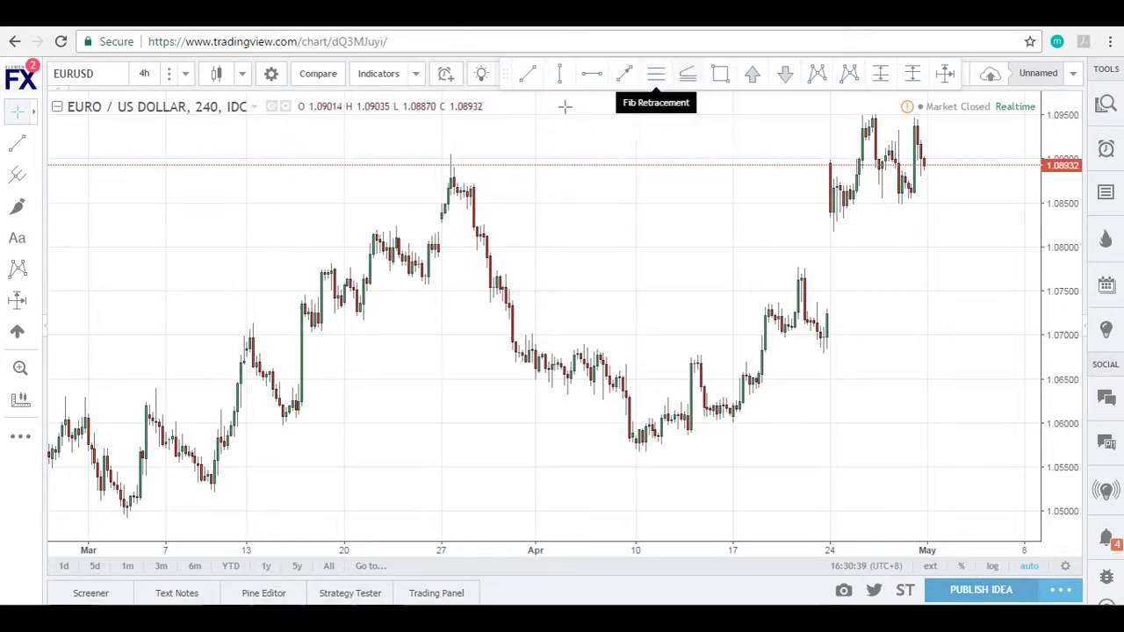
- Draw a rectangle from about 1.0904 on 24 March across to 24 April and delete it again
left_click(36, 211)
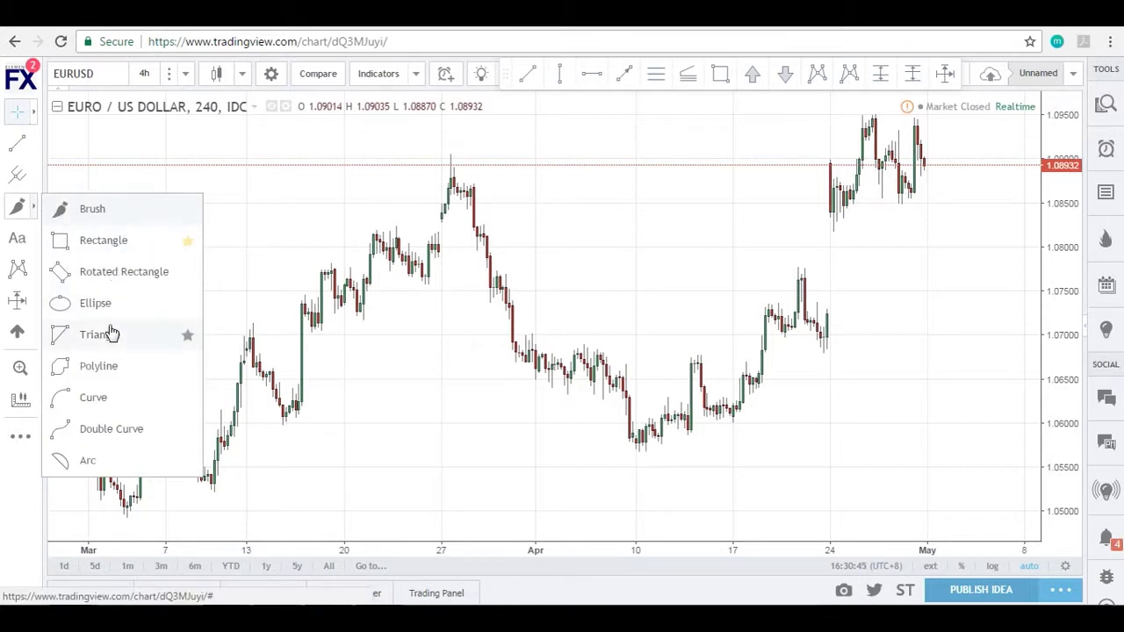
left_click(110, 245)
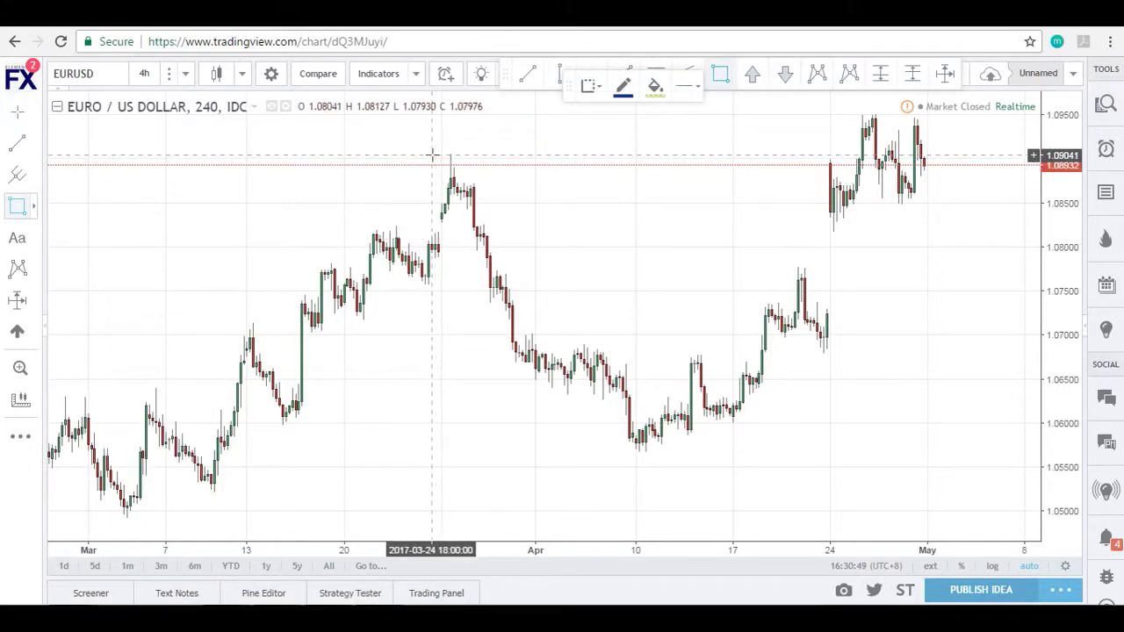
left_click(432, 155)
left_click(837, 176)
left_click(575, 207)
left_click(601, 175)
key("Delete")
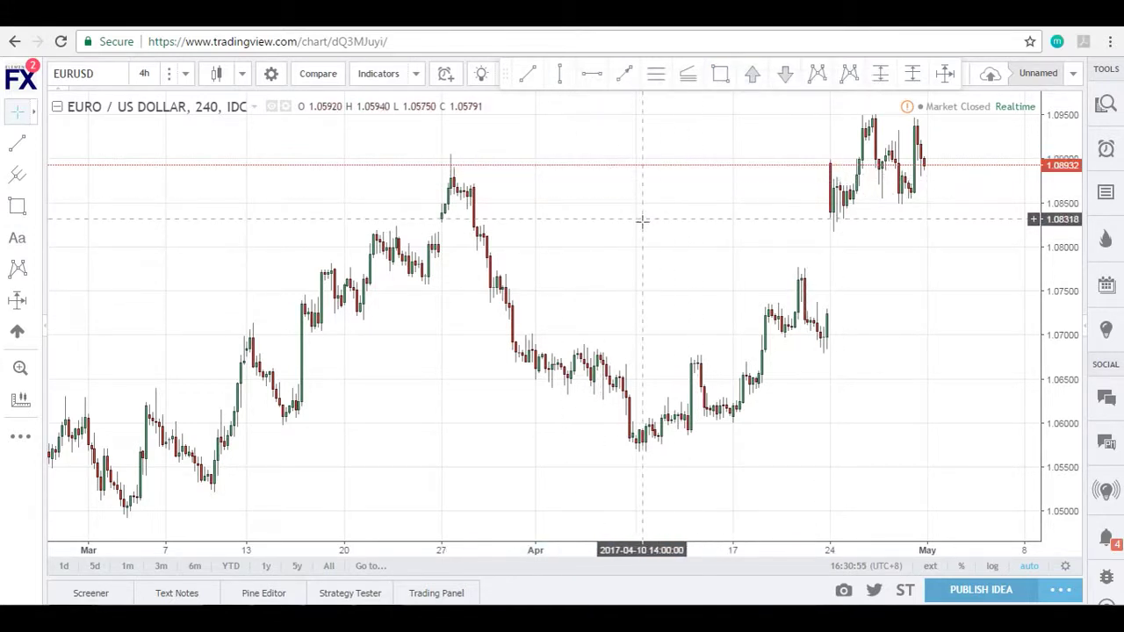
- Draw a rectangle zone between about 1.0785 and 1.084, spanning from mid-February to late March
left_click_drag(582, 238, 747, 238)
left_click(719, 76)
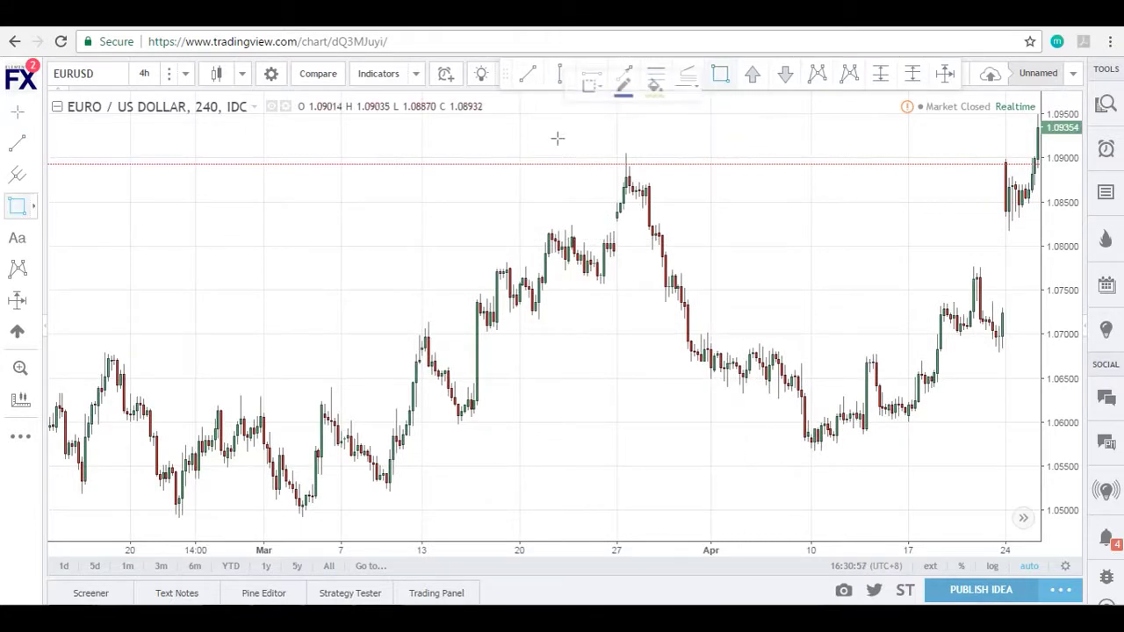
left_click(185, 213)
left_click(635, 260)
left_click(778, 238)
- Draw an arrow from about 1.0717 on 8 March up into the rectangle, and remove all drawings from the chart
key("alt+t")
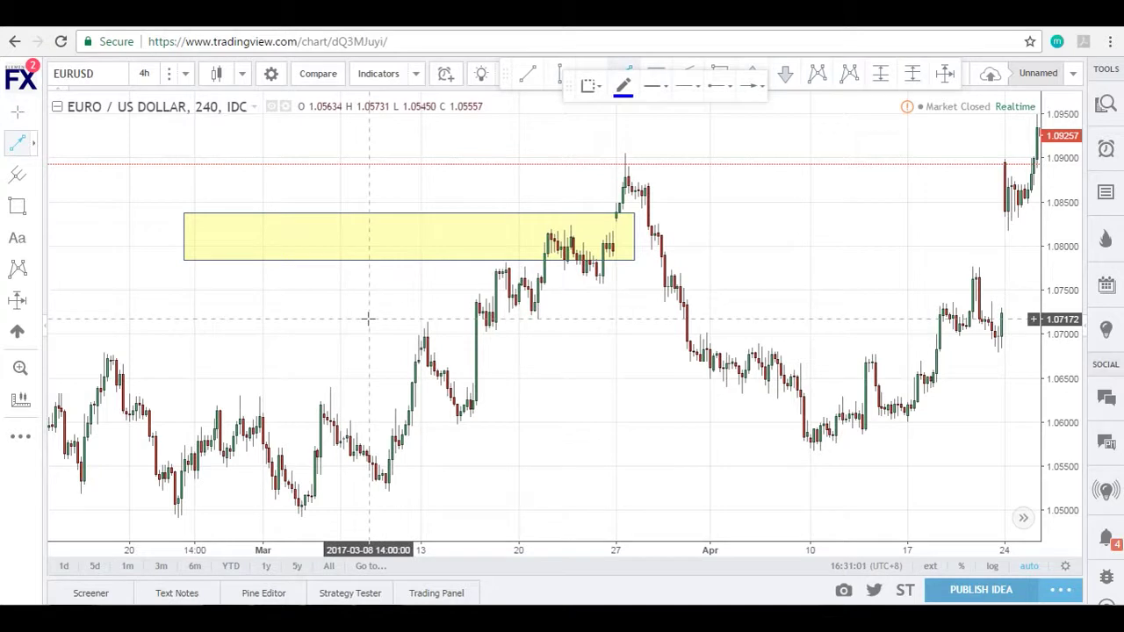
left_click(369, 318)
left_click(417, 242)
key("Escape")
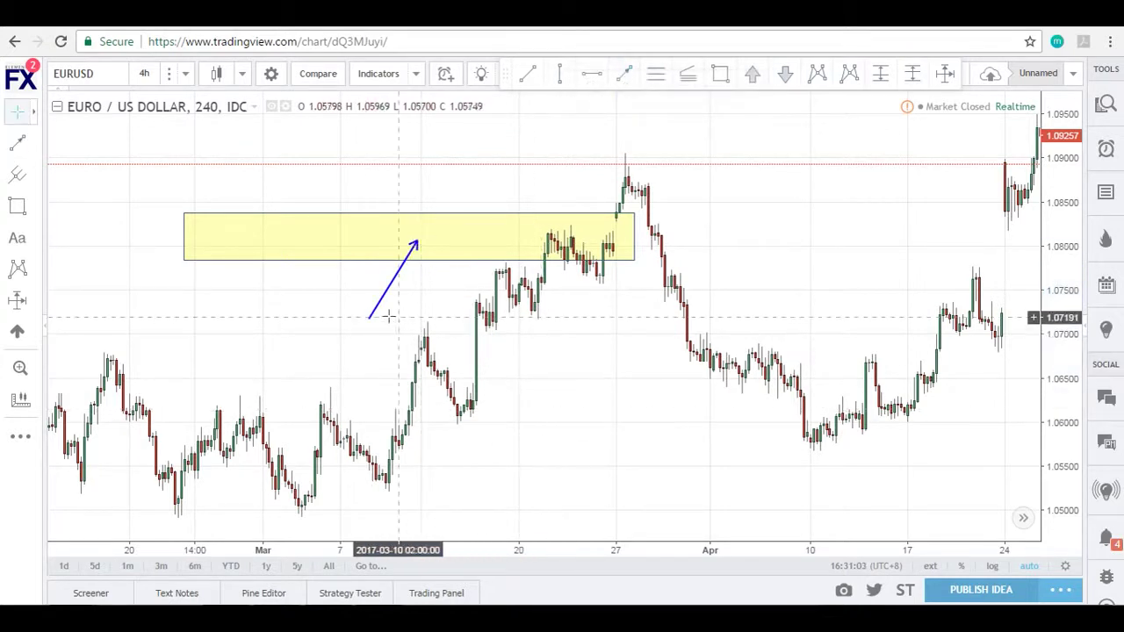
right_click(359, 317)
mouse_move(515, 486)
left_click(614, 509)
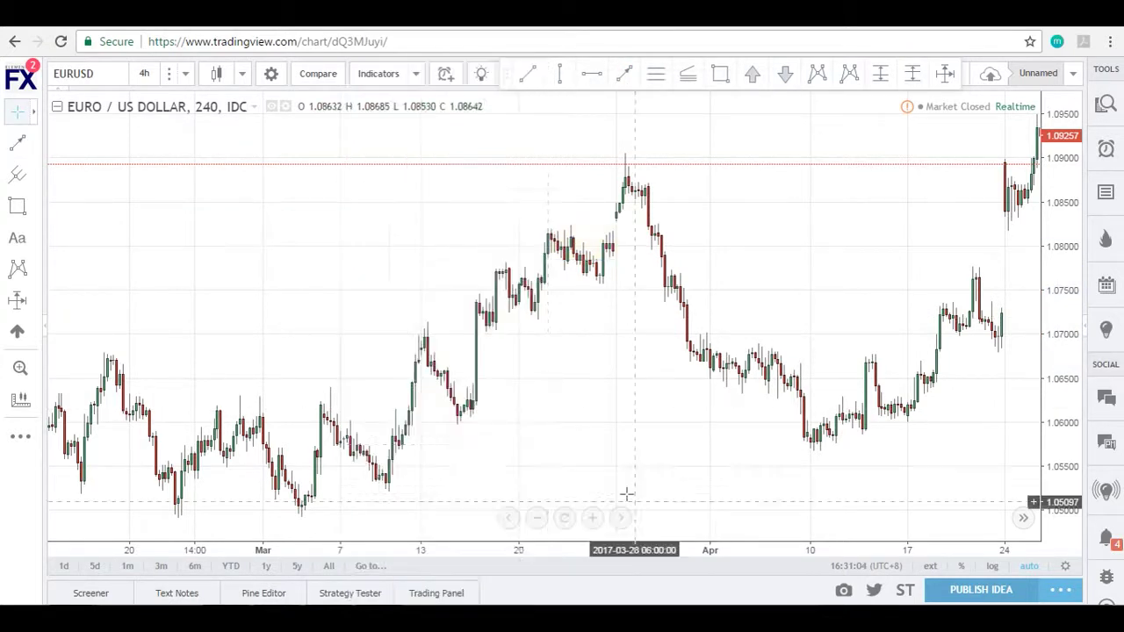
- Place and delete a "-27" text label at about 1.0804 on 7 March, and look through the other annotation tools
left_click(33, 239)
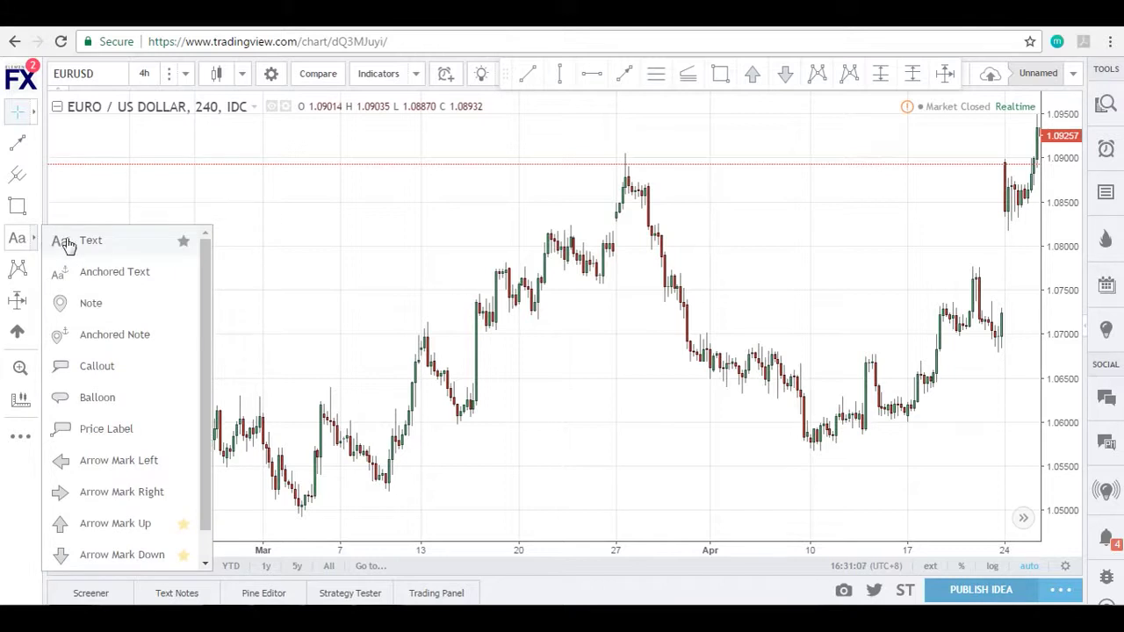
left_click(99, 243)
left_click(343, 245)
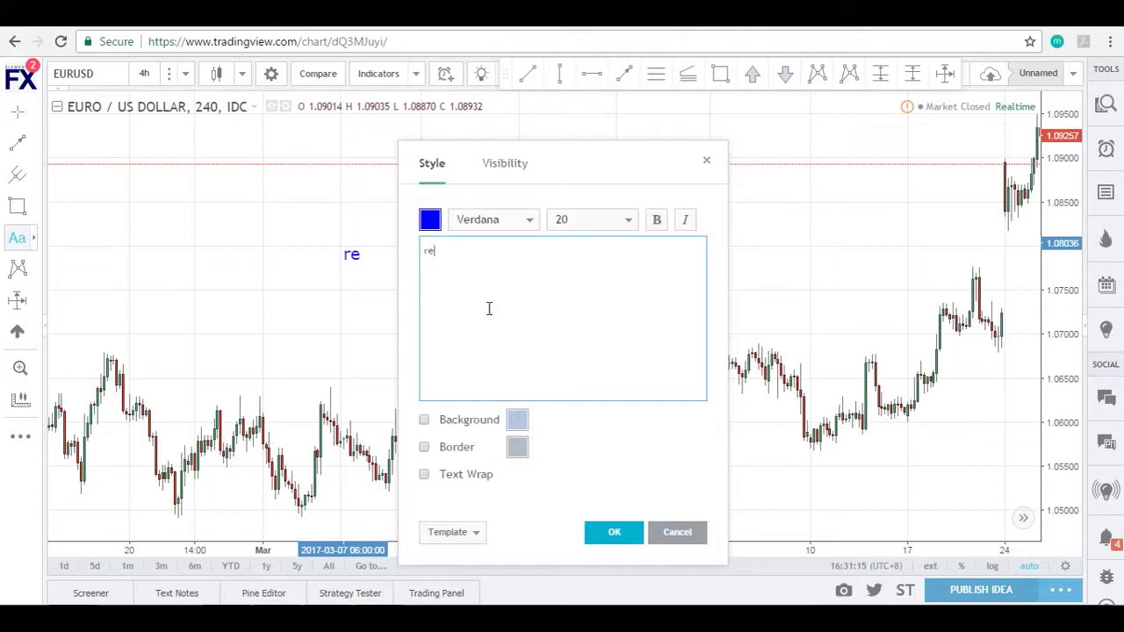
left_click(703, 541)
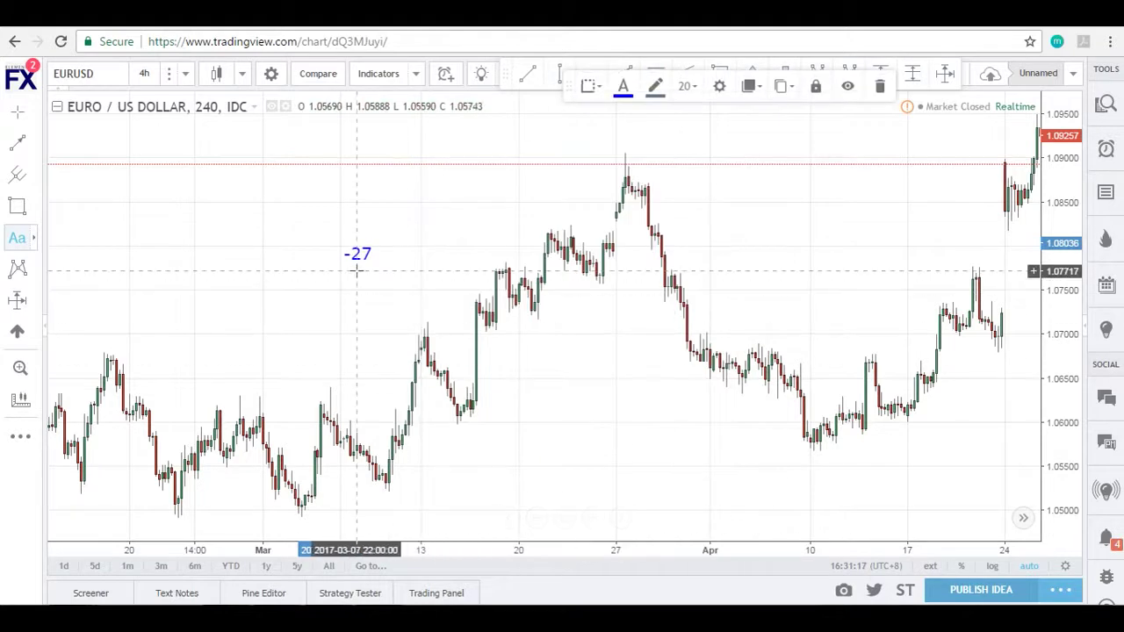
key("Delete")
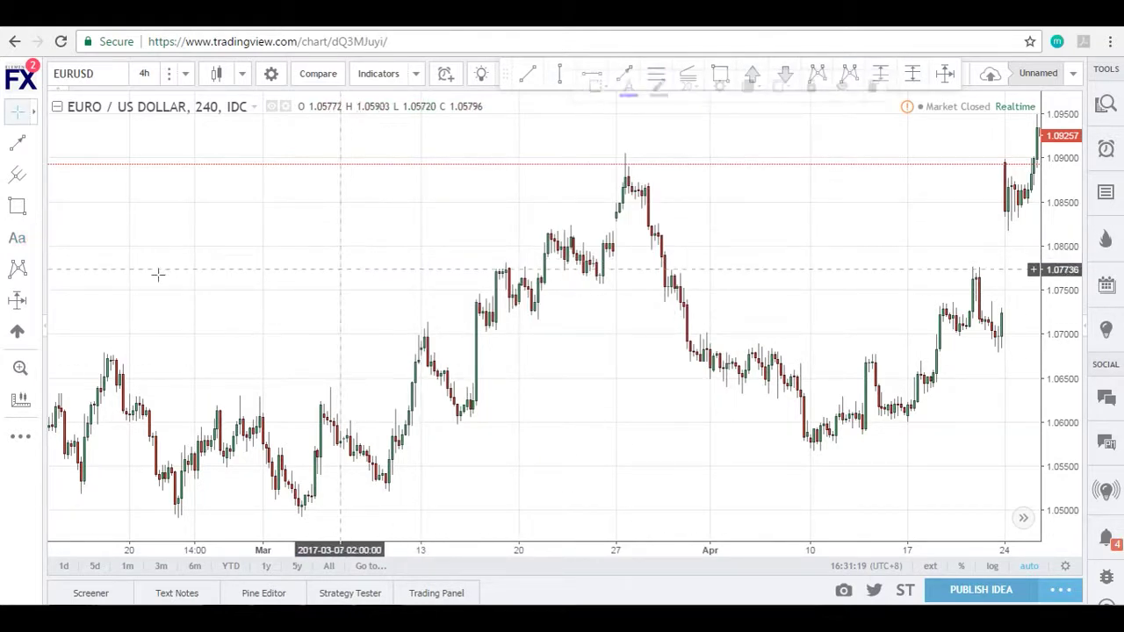
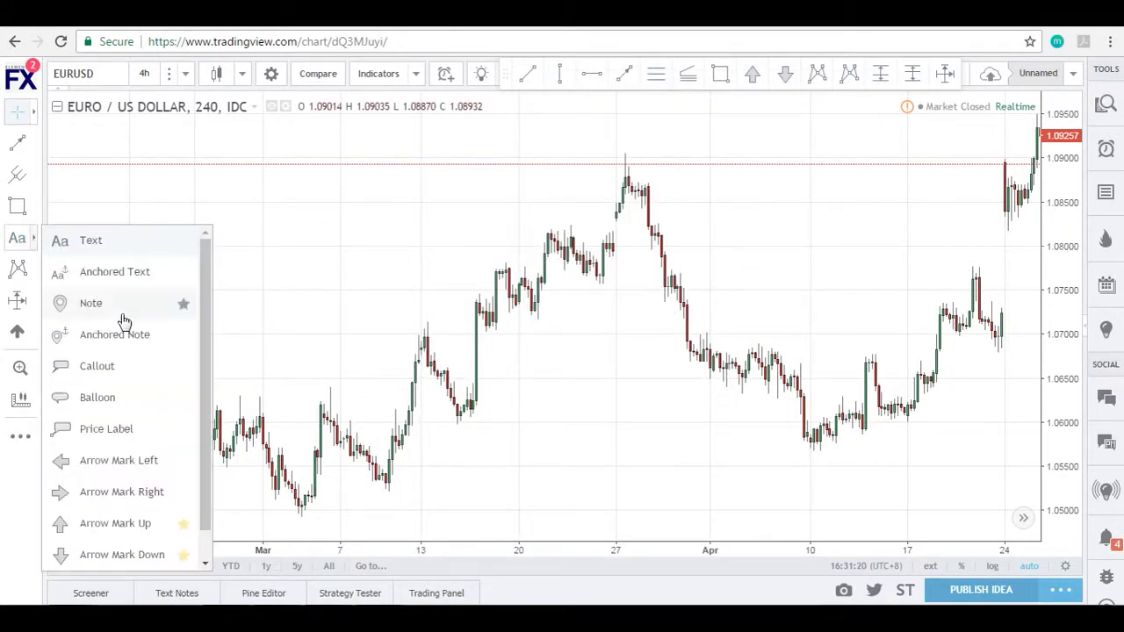
scroll(132, 478, "down", 1)
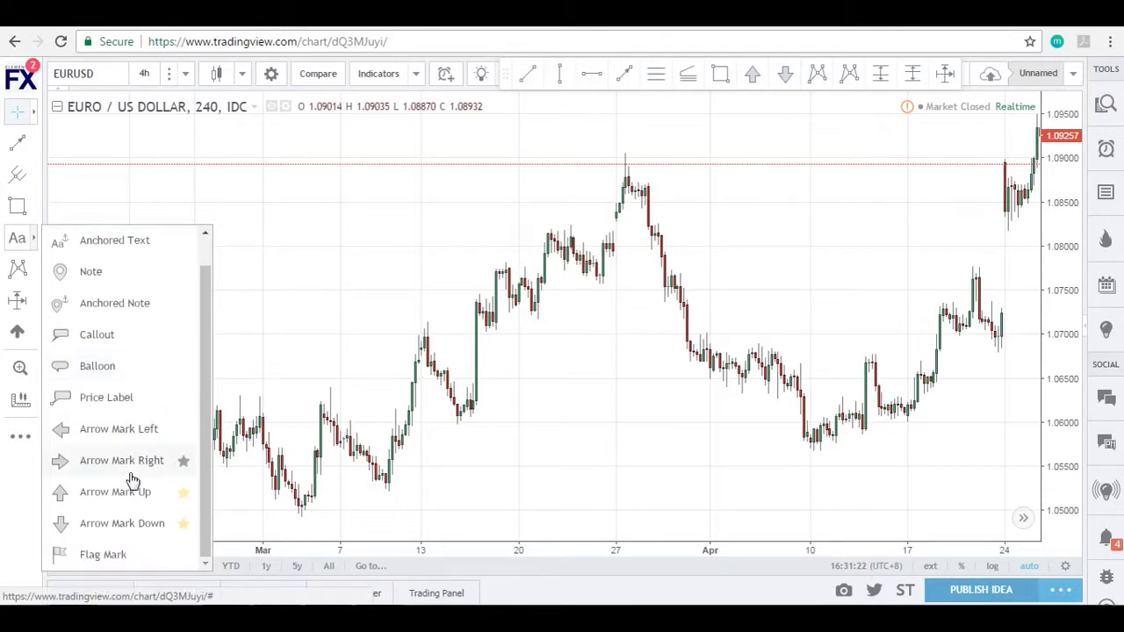
left_click(165, 514)
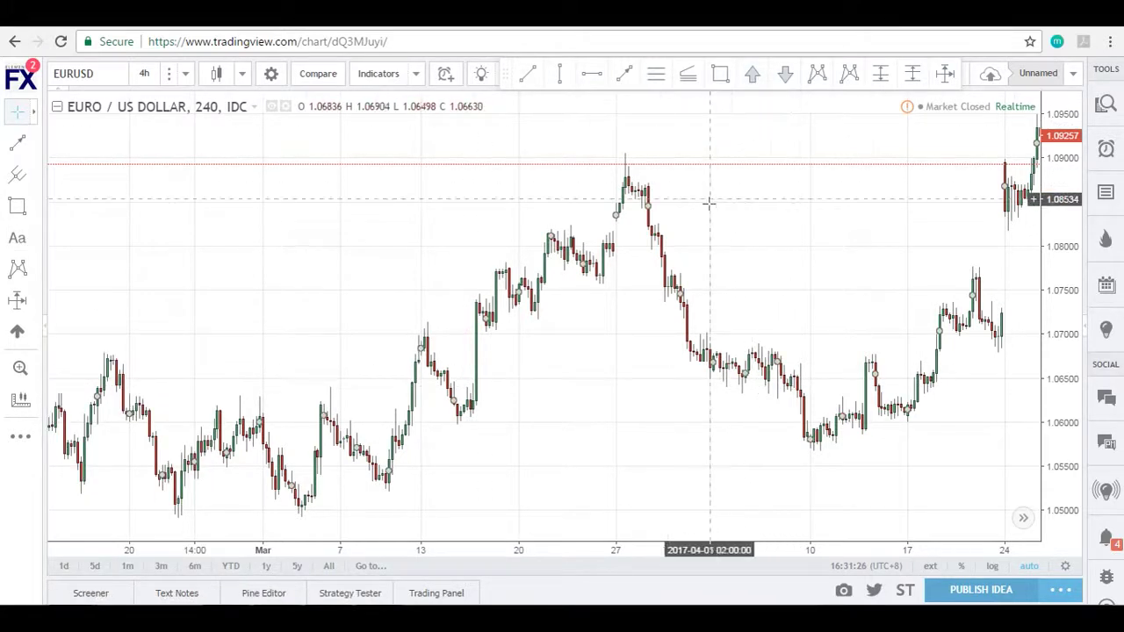
- Place a horizontal line at about 1.0812 across the early-February high in the older EURUSD price history
scroll(321, 272, "down", 2)
left_click_drag(316, 279, 548, 290)
scroll(431, 287, "up", 2)
left_click_drag(431, 286, 572, 287)
scroll(936, 244, "down", 3)
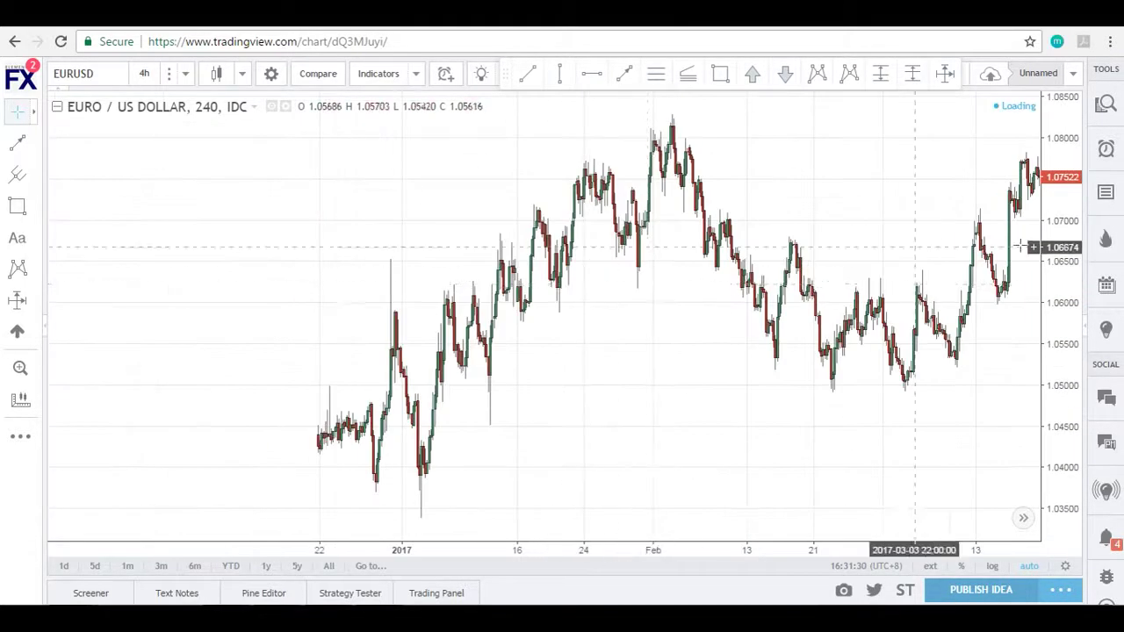
left_click(624, 77)
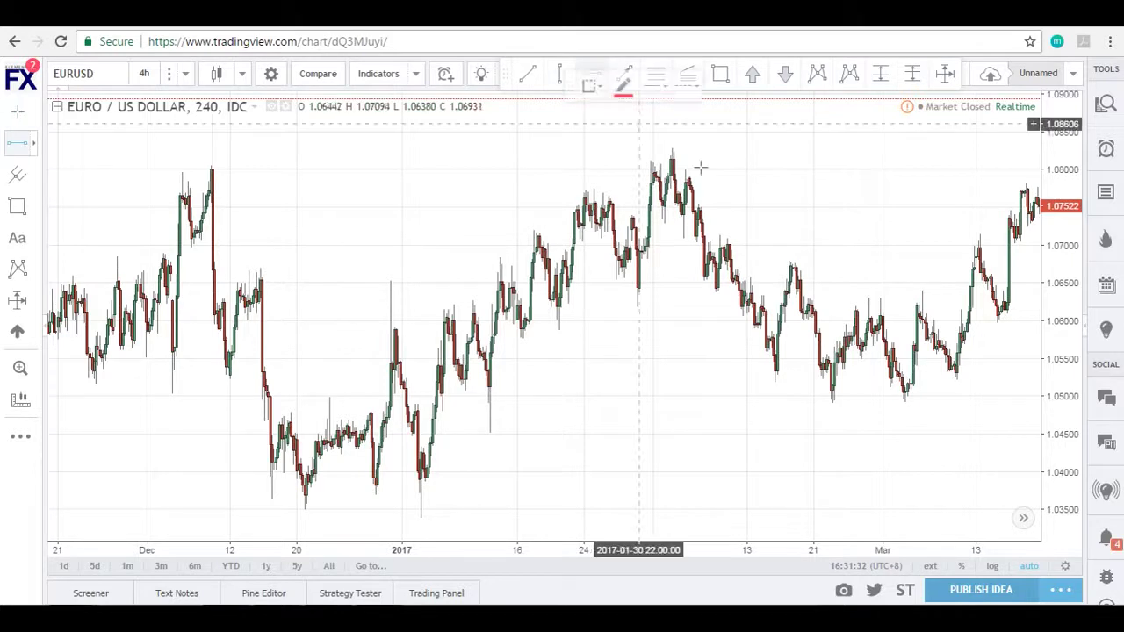
left_click(703, 160)
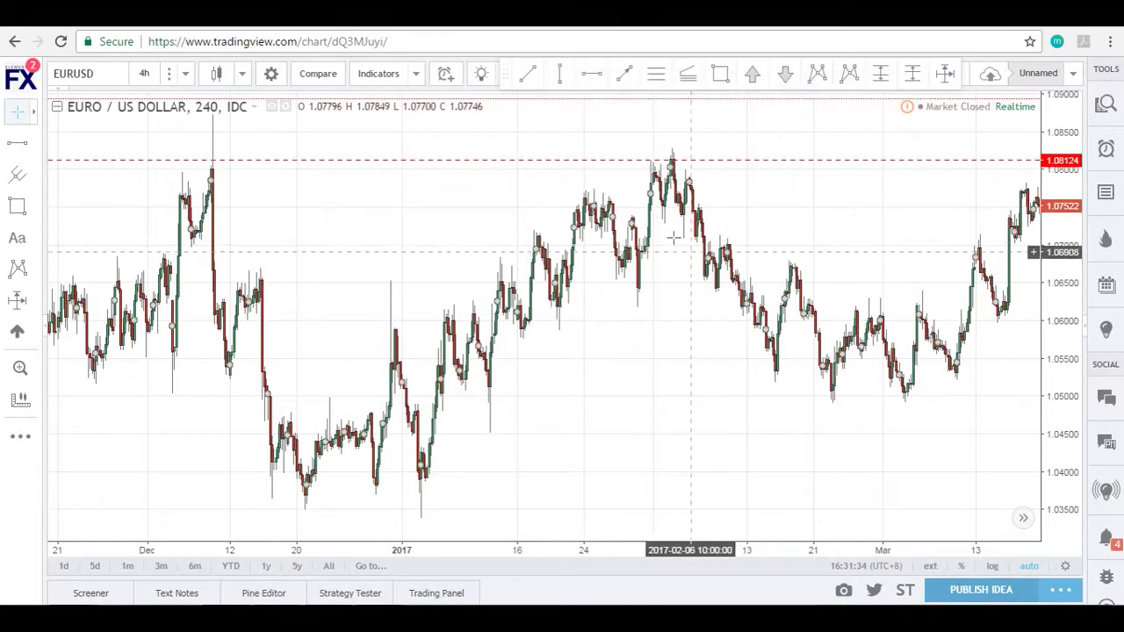
- Place Arrow Mark Down symbols above the early-February peak and the two early-December peaks near the horizontal line
left_click(785, 74)
left_click(673, 128)
left_click(213, 128)
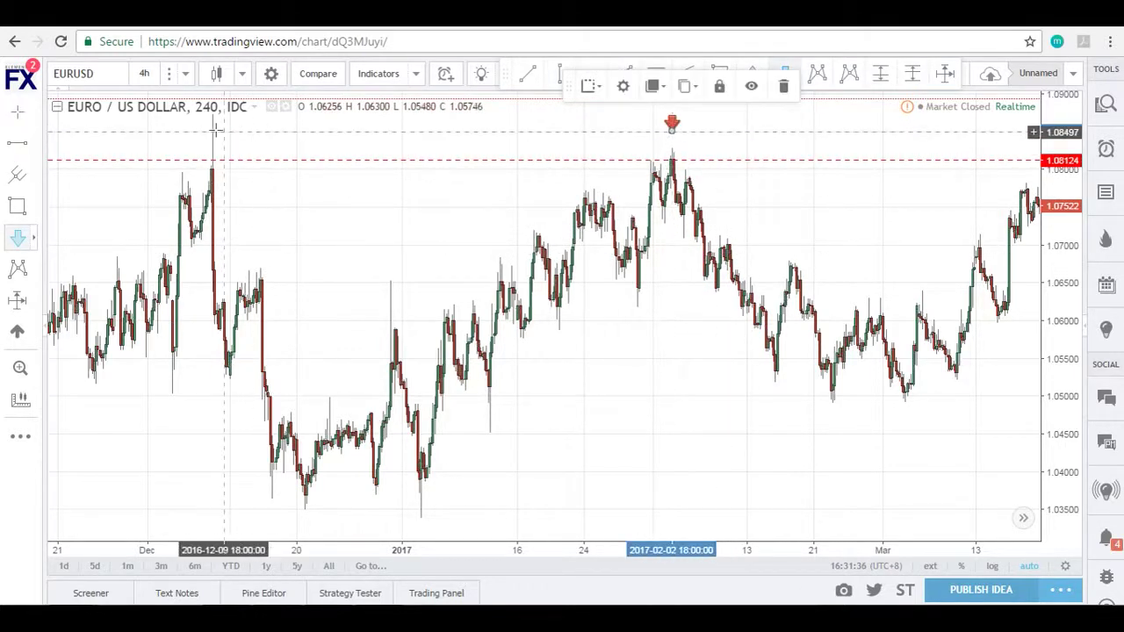
left_click(182, 141)
left_click_drag(174, 211, 521, 368)
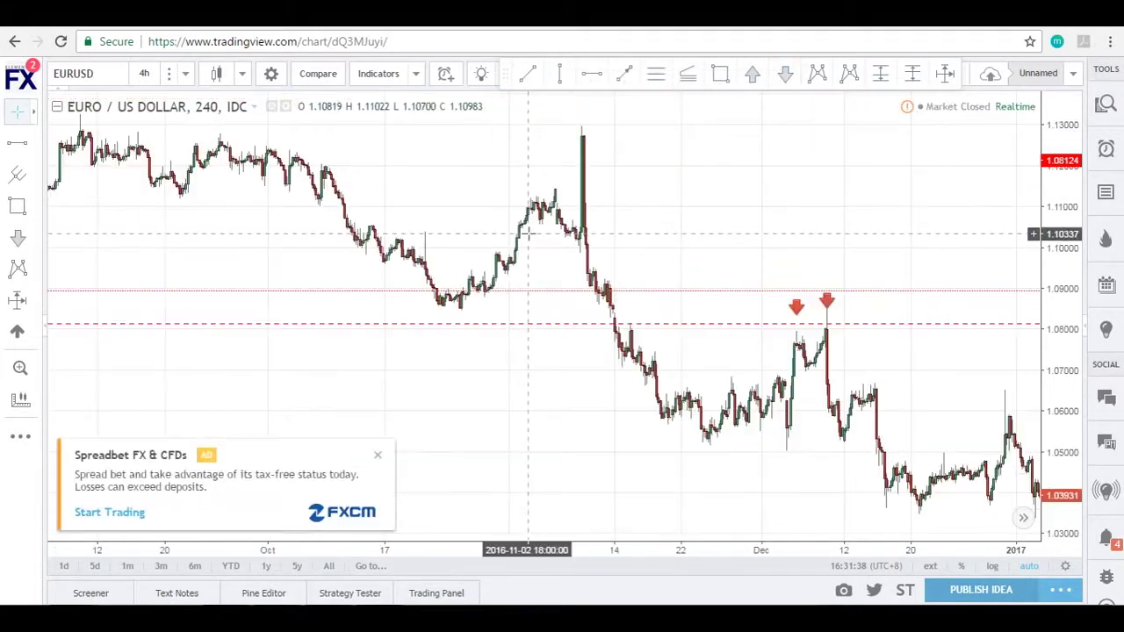
- Close the advertisement and raise the two early-December arrow marks, the second one to about 1.0905 on 8 December
left_click_drag(834, 410, 425, 410)
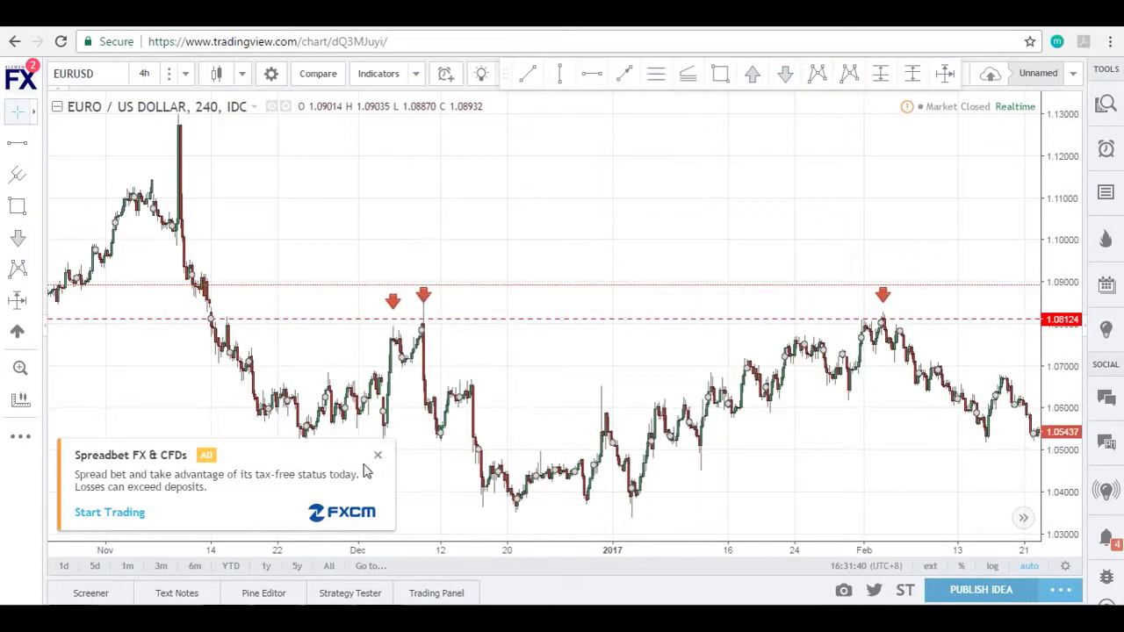
left_click(377, 454)
left_click(413, 457)
right_click(528, 327)
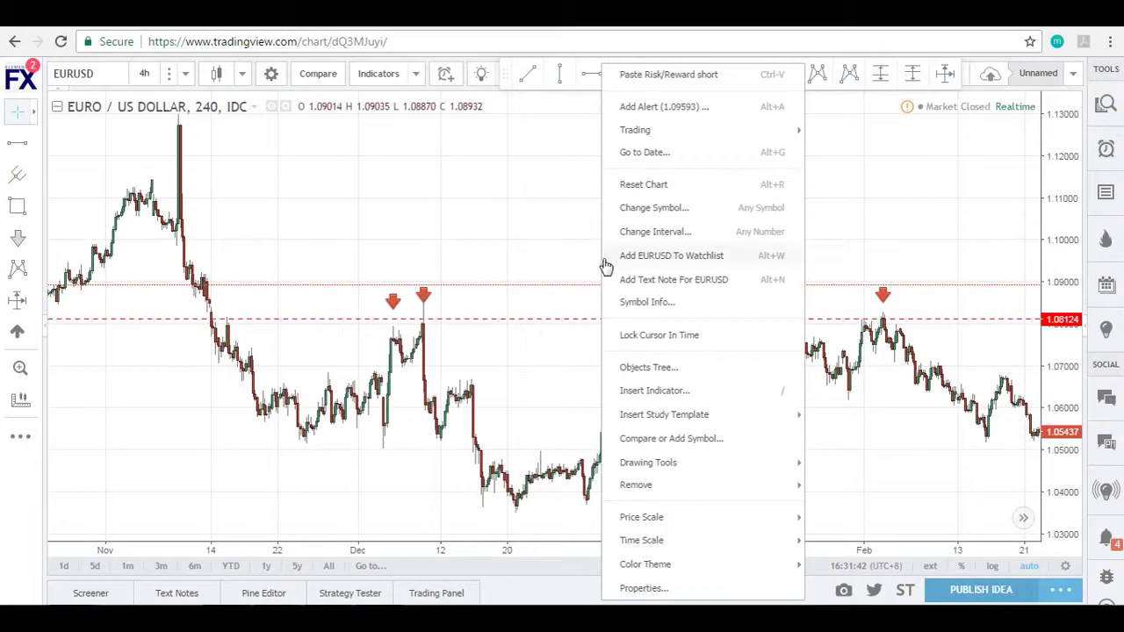
mouse_move(663, 414)
left_click(528, 248)
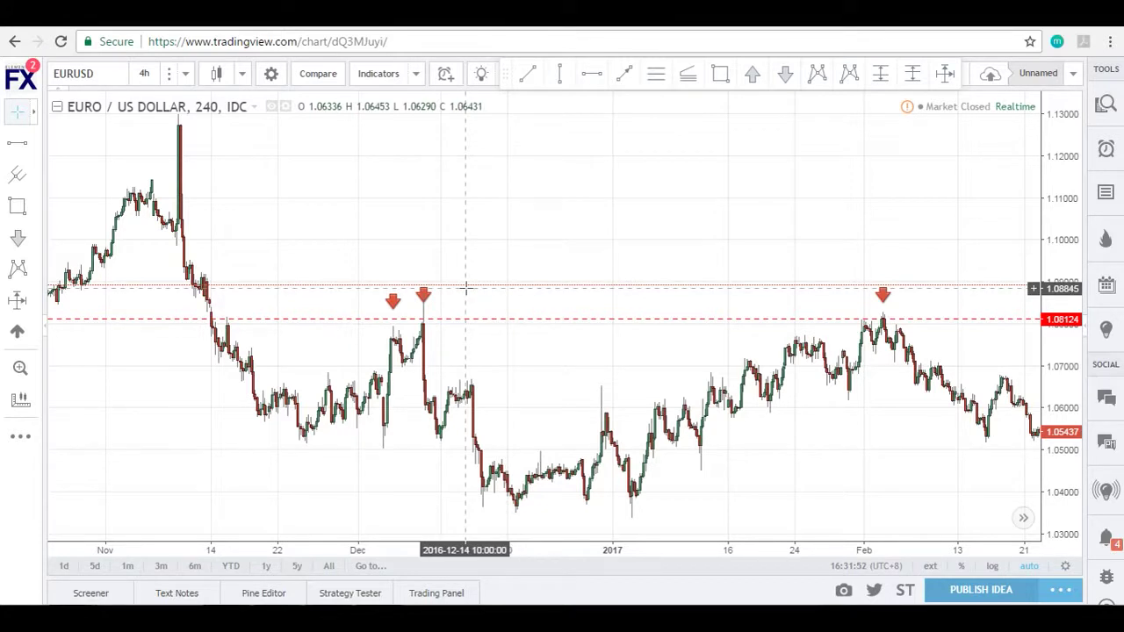
left_click_drag(392, 298, 424, 266)
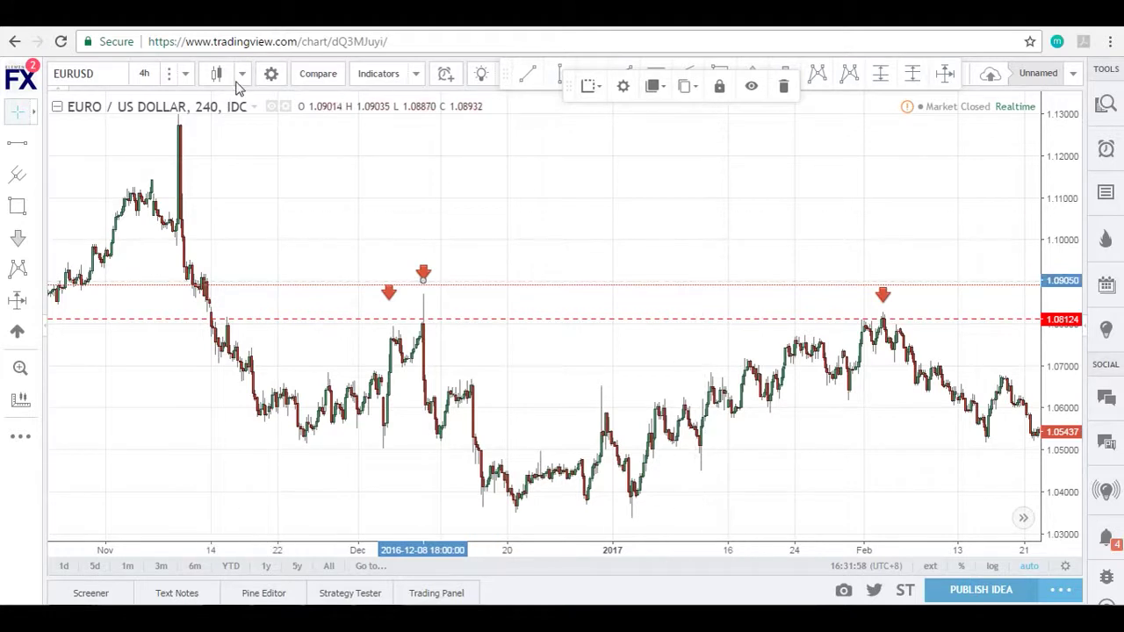
- Remove all drawing tools from the EURUSD chart
right_click(623, 216)
mouse_move(704, 491)
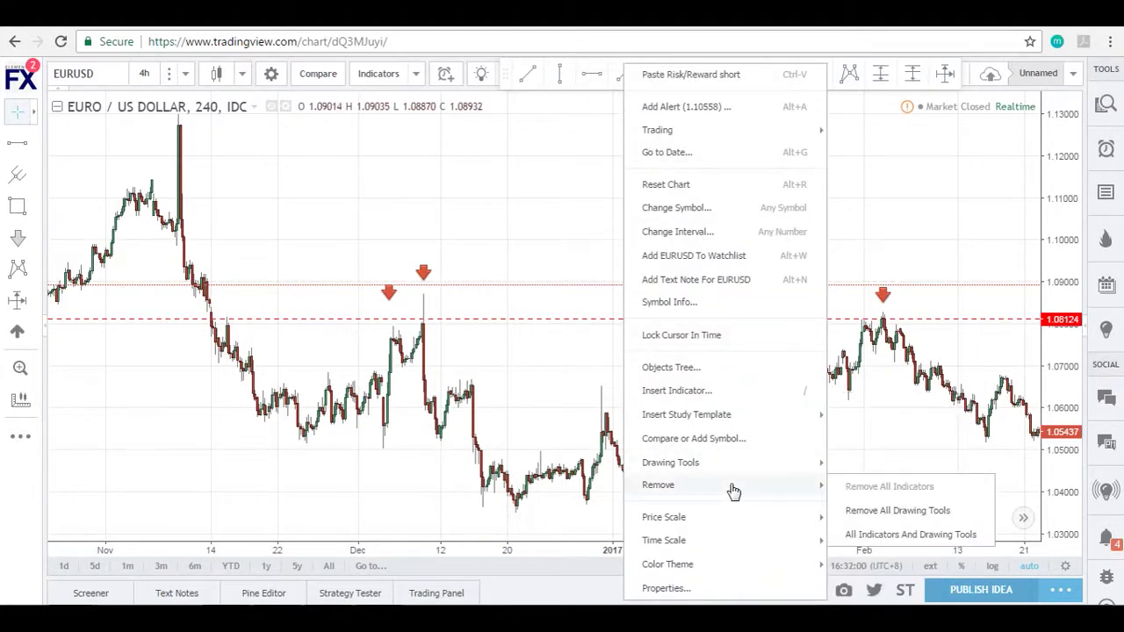
left_click(851, 509)
- Draw an XABCD pattern from X at about 1.0660 on 21 March to D at about 1.0647 on 18 April, and delete it
left_click_drag(853, 502, 670, 396)
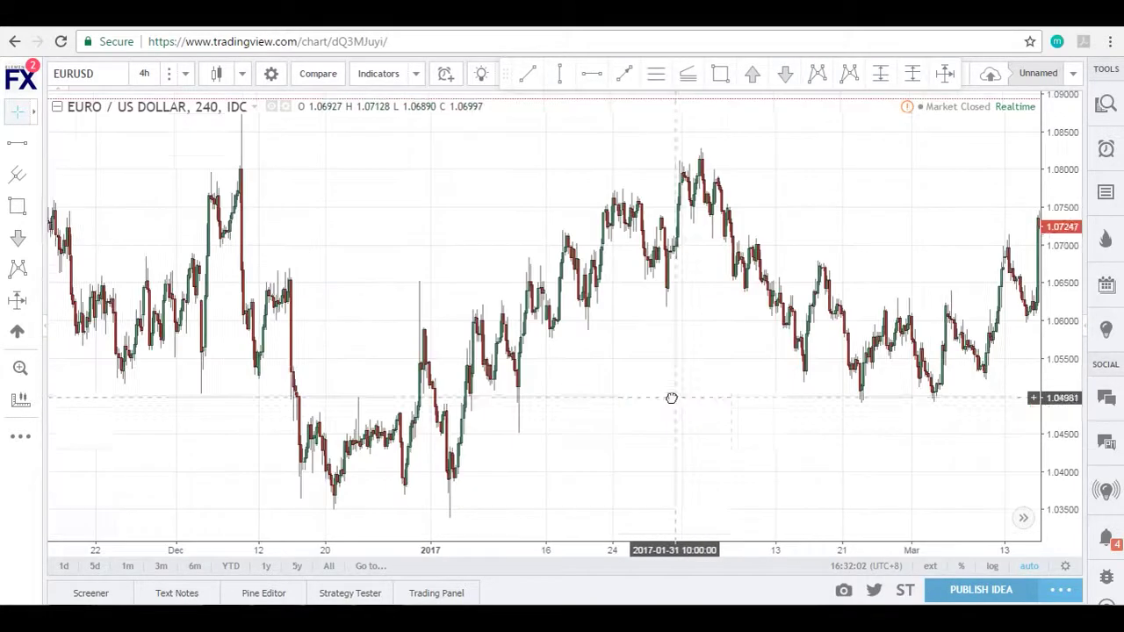
left_click(37, 240)
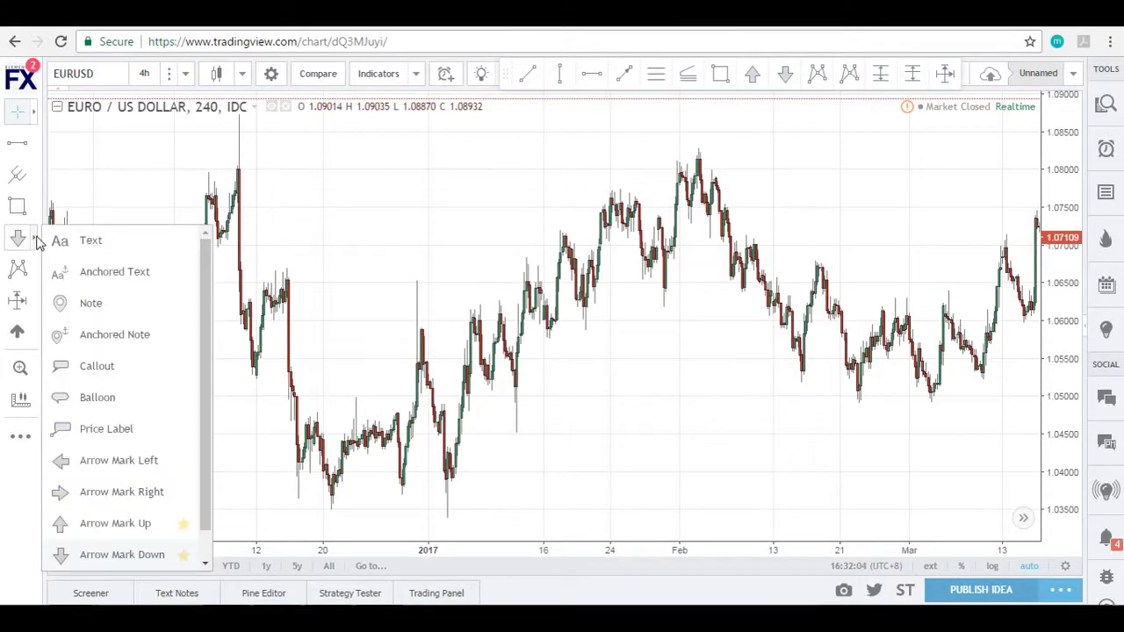
left_click(37, 271)
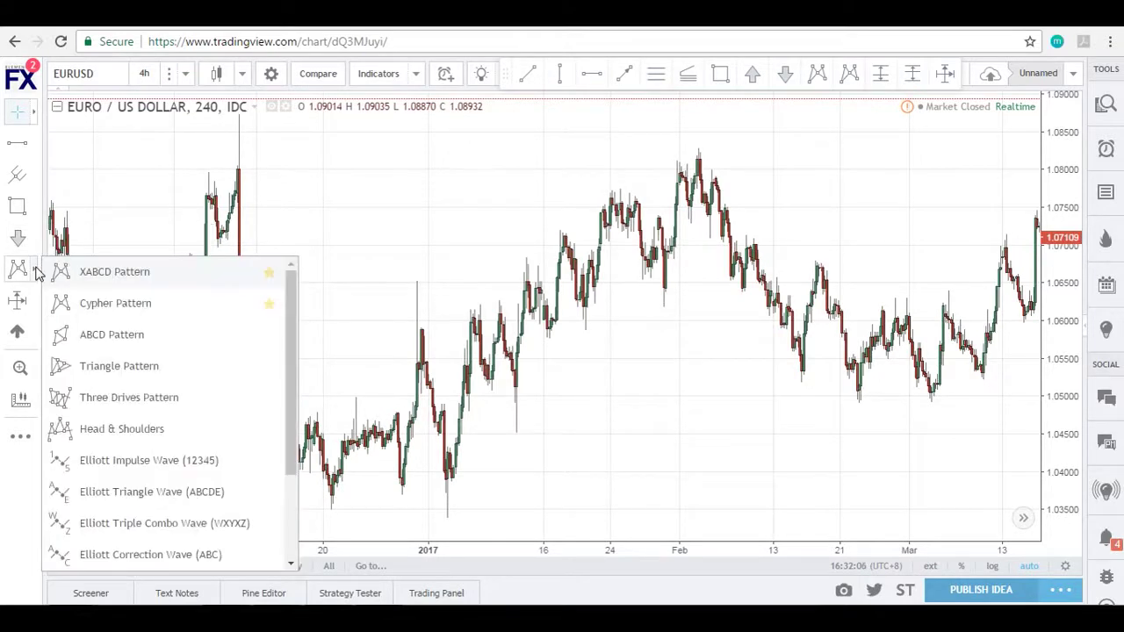
left_click(149, 274)
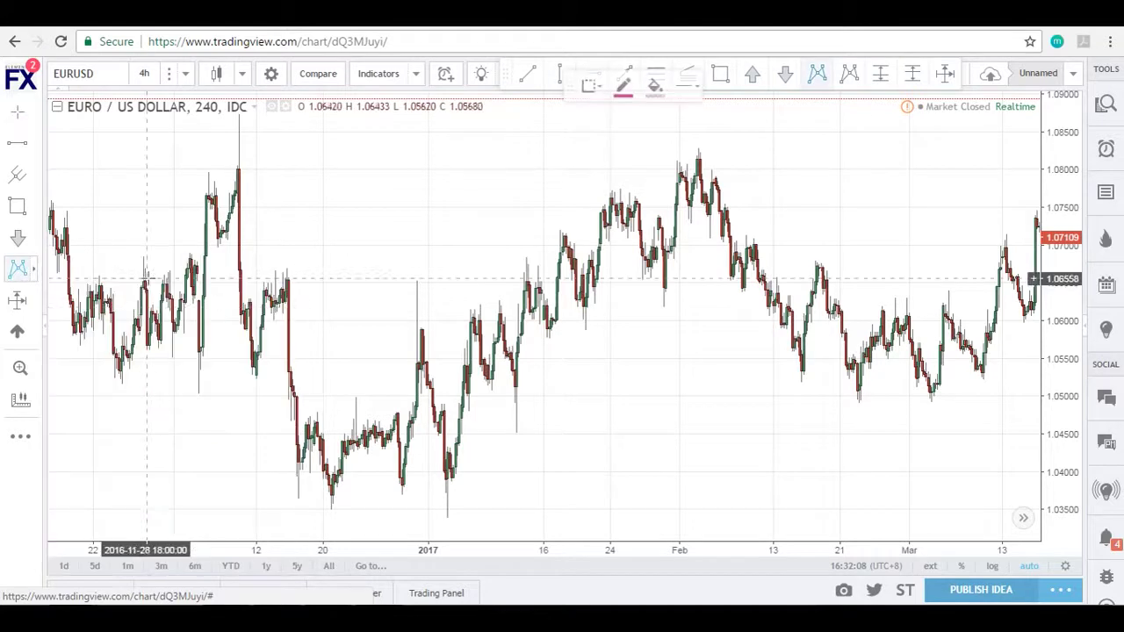
left_click_drag(727, 351, 466, 361)
left_click_drag(575, 378, 339, 381)
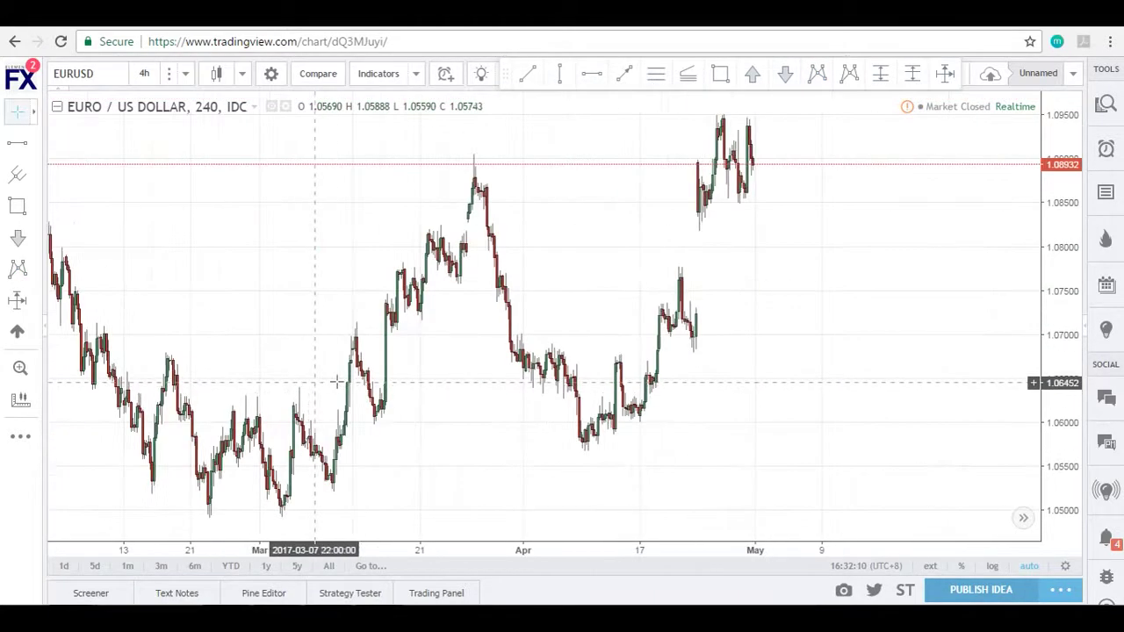
left_click(18, 268)
left_click(465, 370)
left_click(570, 231)
left_click(602, 334)
left_click(633, 275)
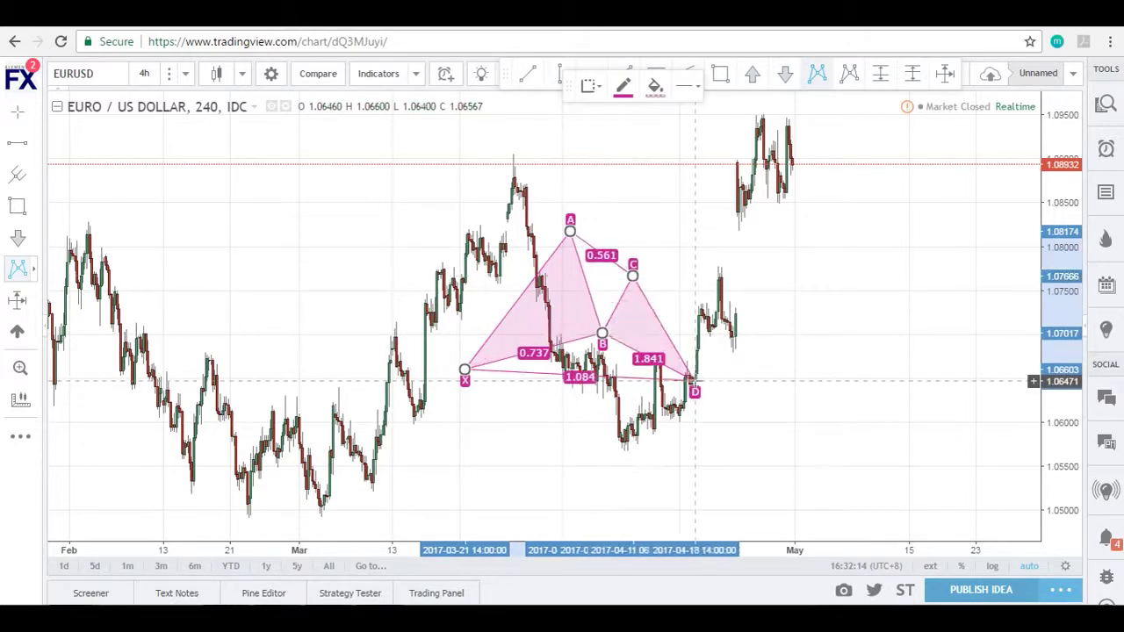
left_click(692, 387)
key("Delete")
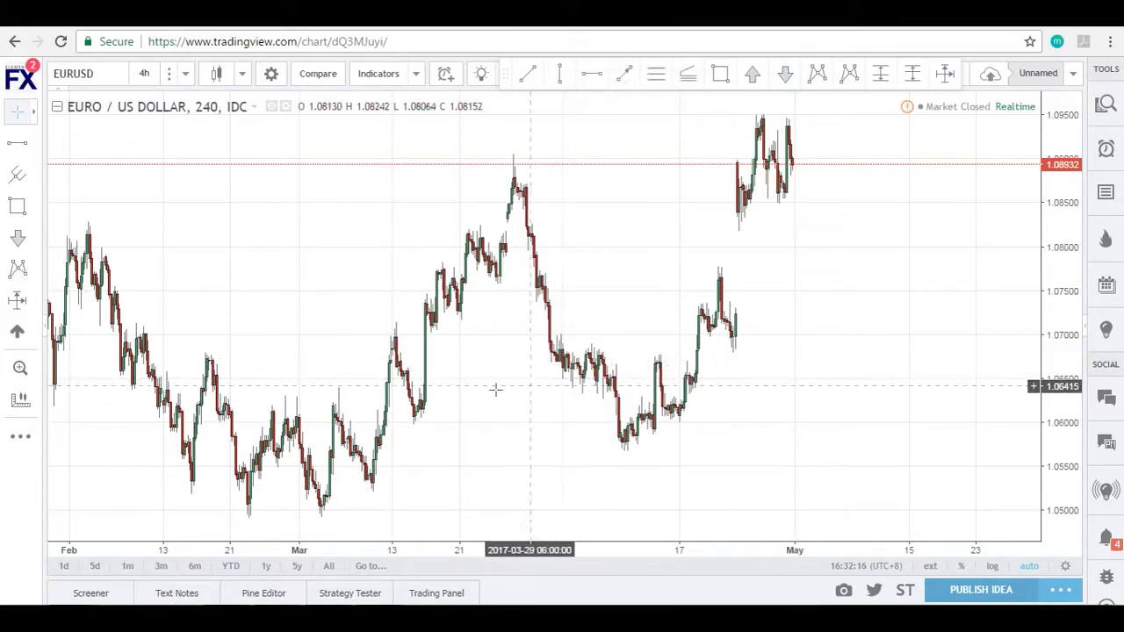
- Begin a Head & Shoulders pattern at about 1.0742 on 14 March, place its first points, and cancel it
left_click(33, 268)
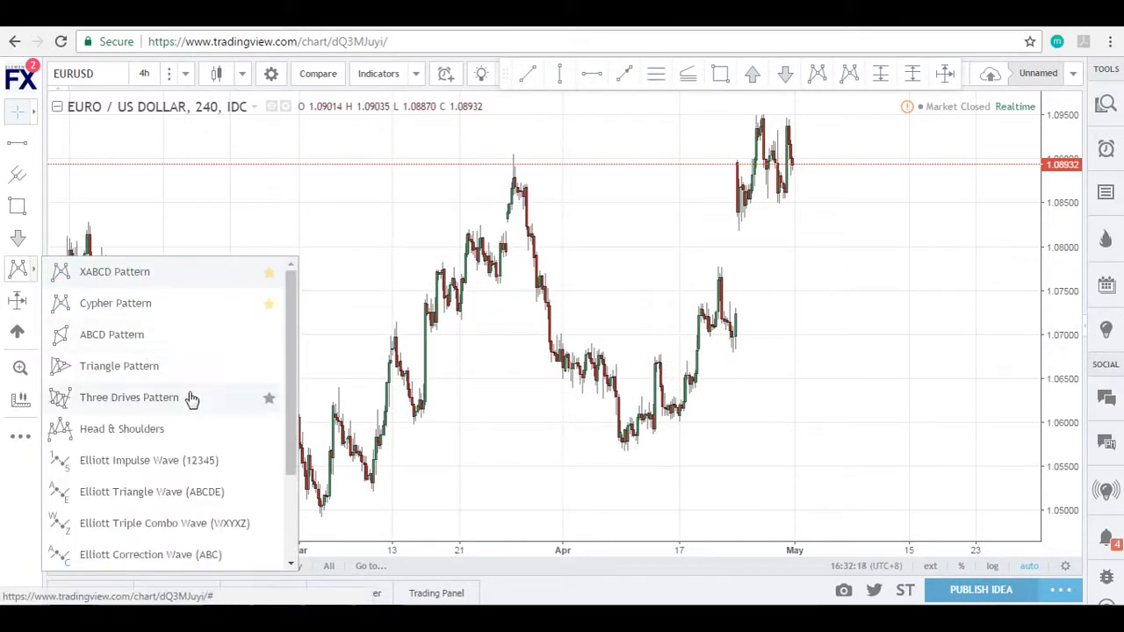
left_click(155, 429)
left_click(400, 297)
left_click(542, 296)
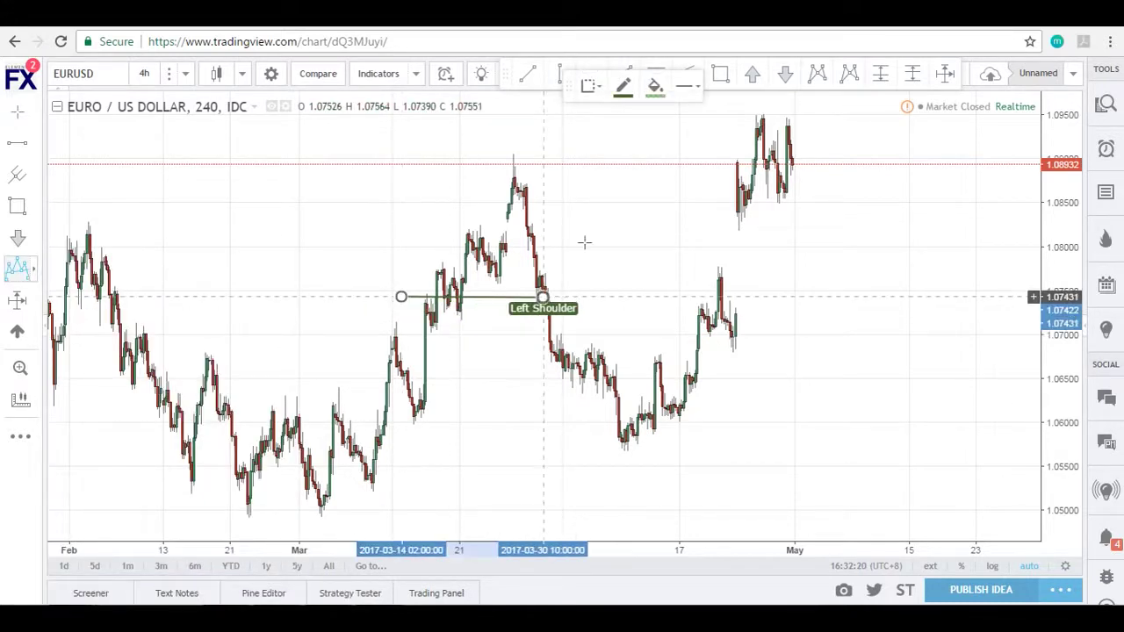
left_click(618, 192)
left_click(715, 318)
key("Escape")
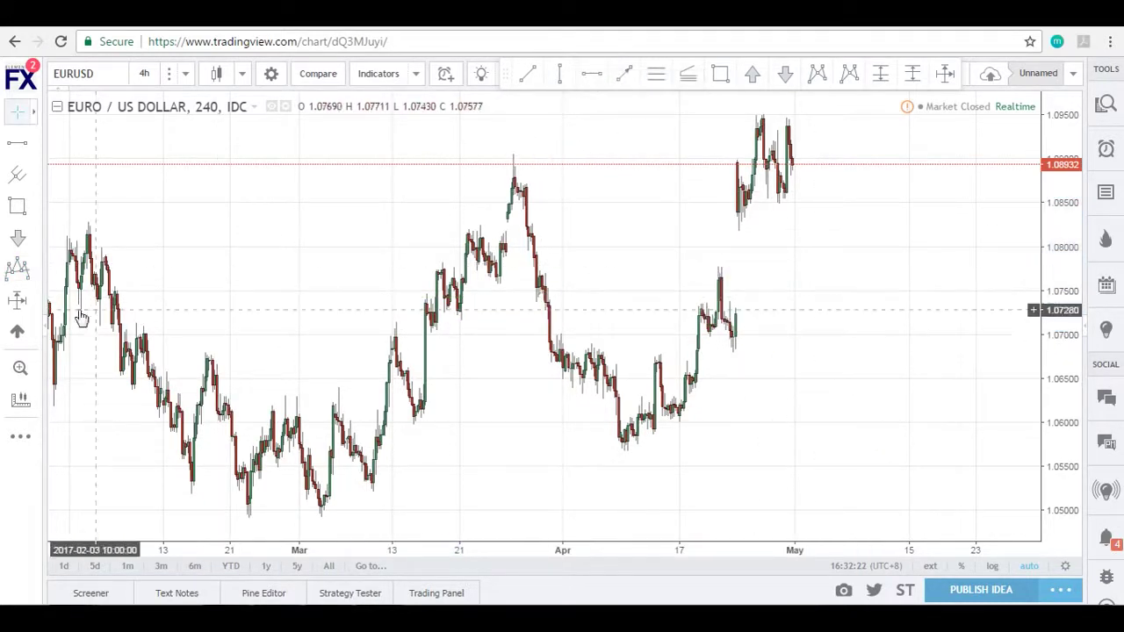
- Look through the remaining Elliott wave and cycle pattern tools and the position, forecast and range measuring tools
left_click(37, 271)
scroll(168, 454, "down", 3)
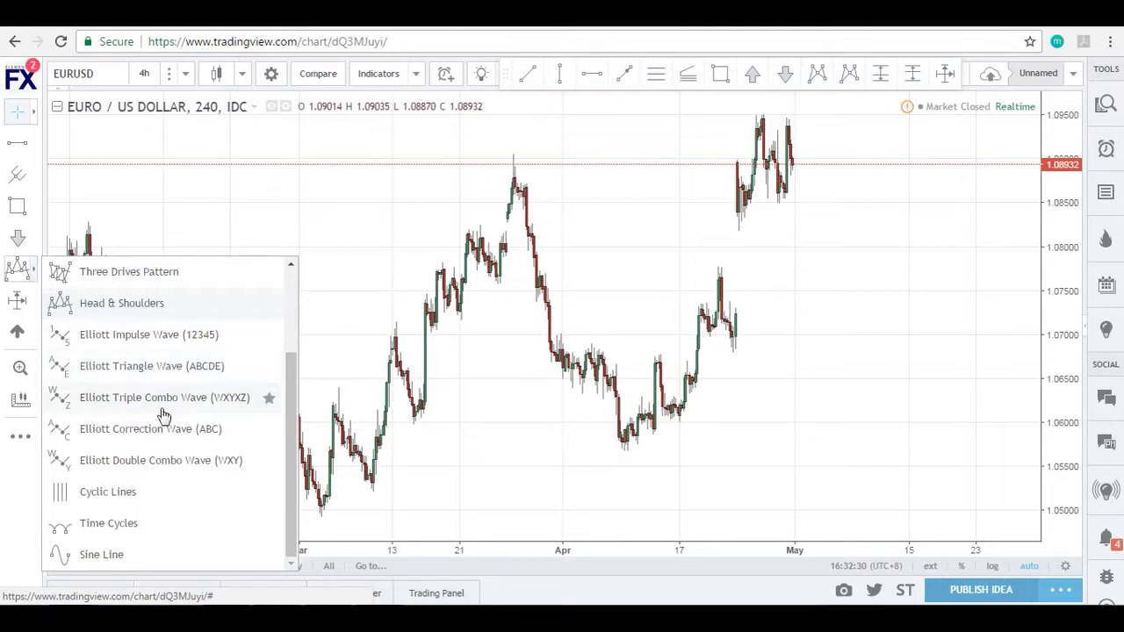
left_click(121, 244)
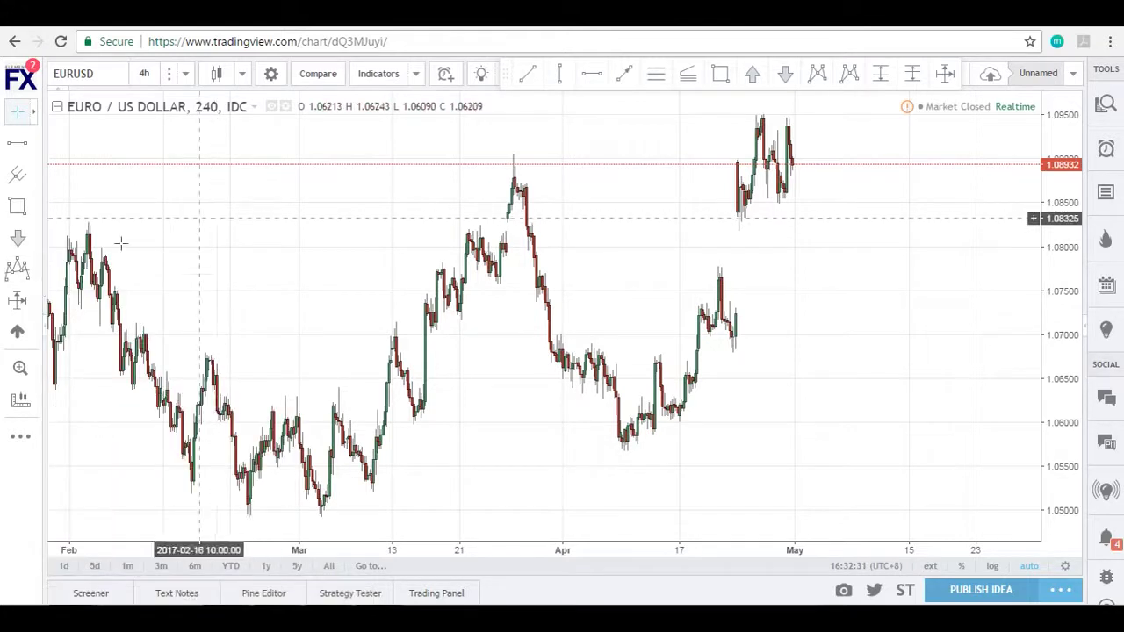
left_click(33, 300)
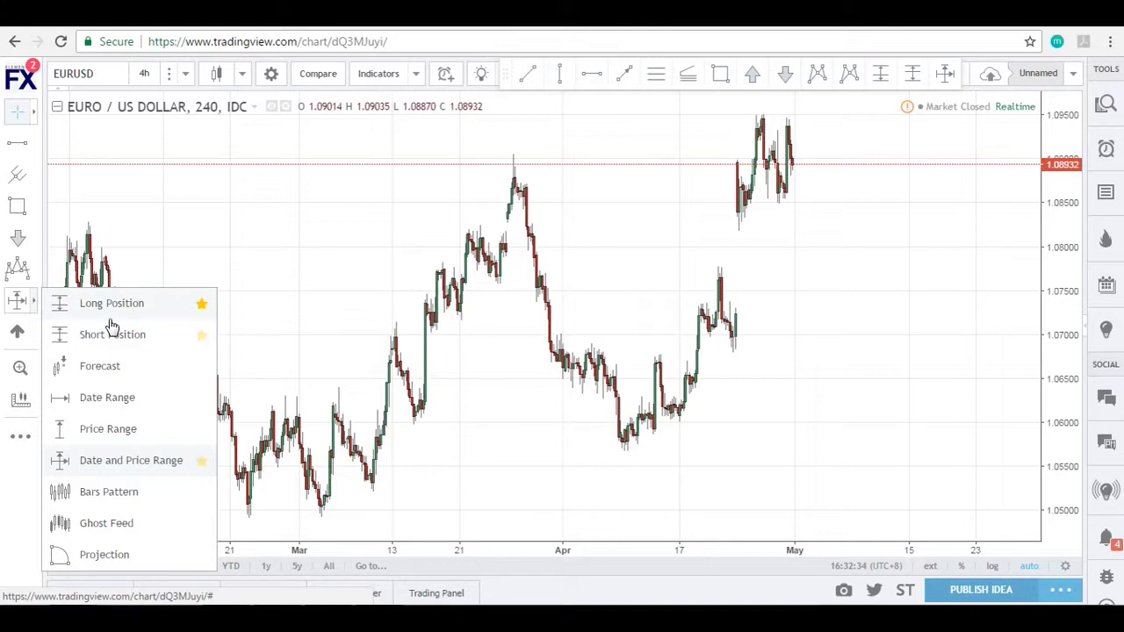
left_click(632, 296)
left_click_drag(735, 293, 502, 296)
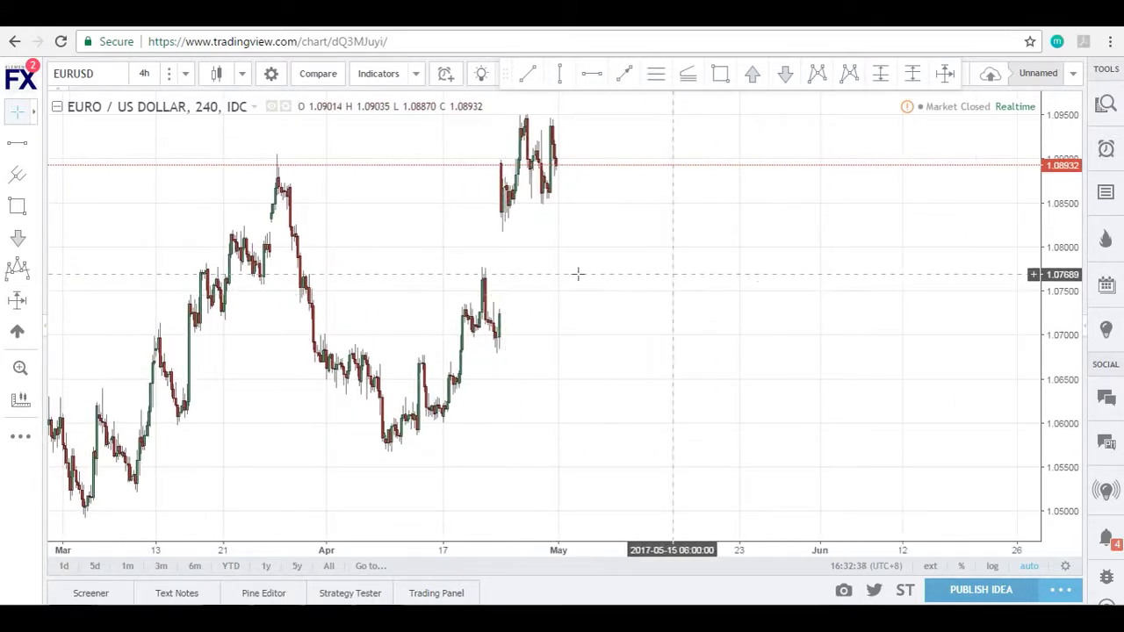
left_click(34, 300)
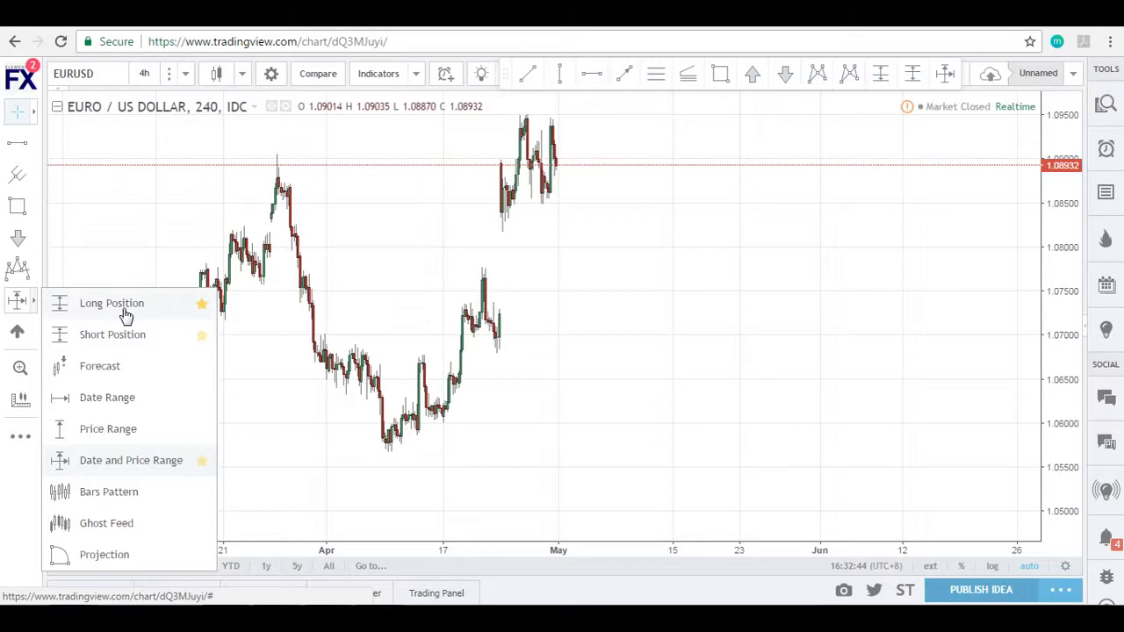
left_click(612, 269)
- Draw an arrow from the latest candles down to about 1.0783 and a rectangle from about 1.0808 to 1.0783 at its tip
left_click(625, 77)
left_click(555, 136)
left_click(624, 261)
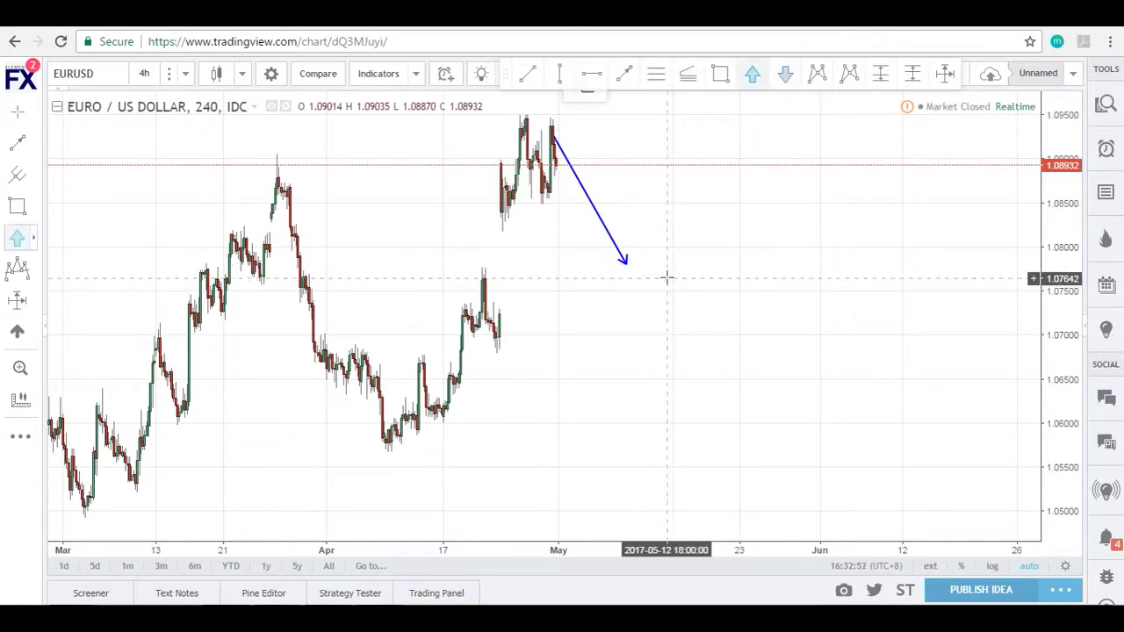
left_click(722, 75)
left_click(621, 240)
left_click(873, 262)
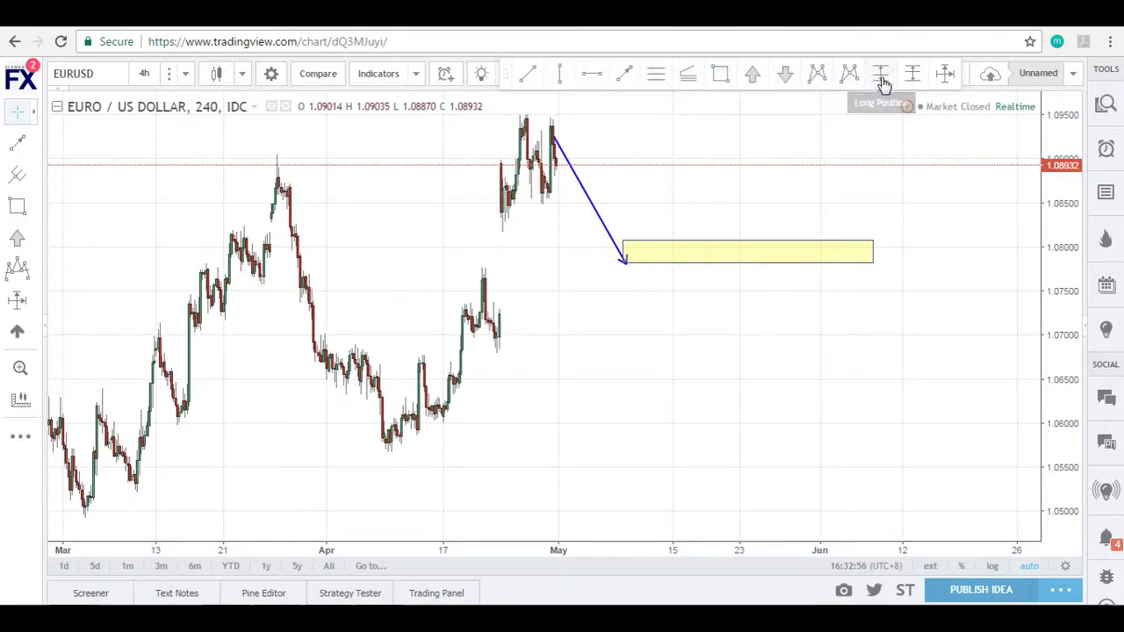
- Place a Long Position with entry at 1.0783 in mid-May, raise its target to about 1.0938 and widen it to early June
left_click(665, 260)
left_click(848, 138)
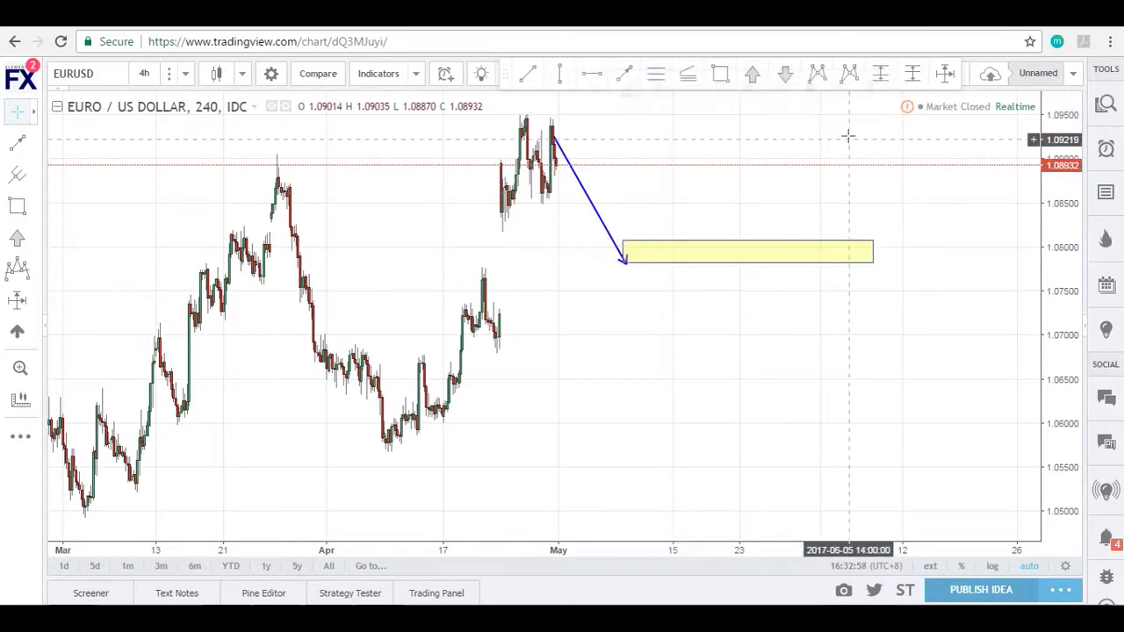
left_click(881, 79)
left_click(676, 262)
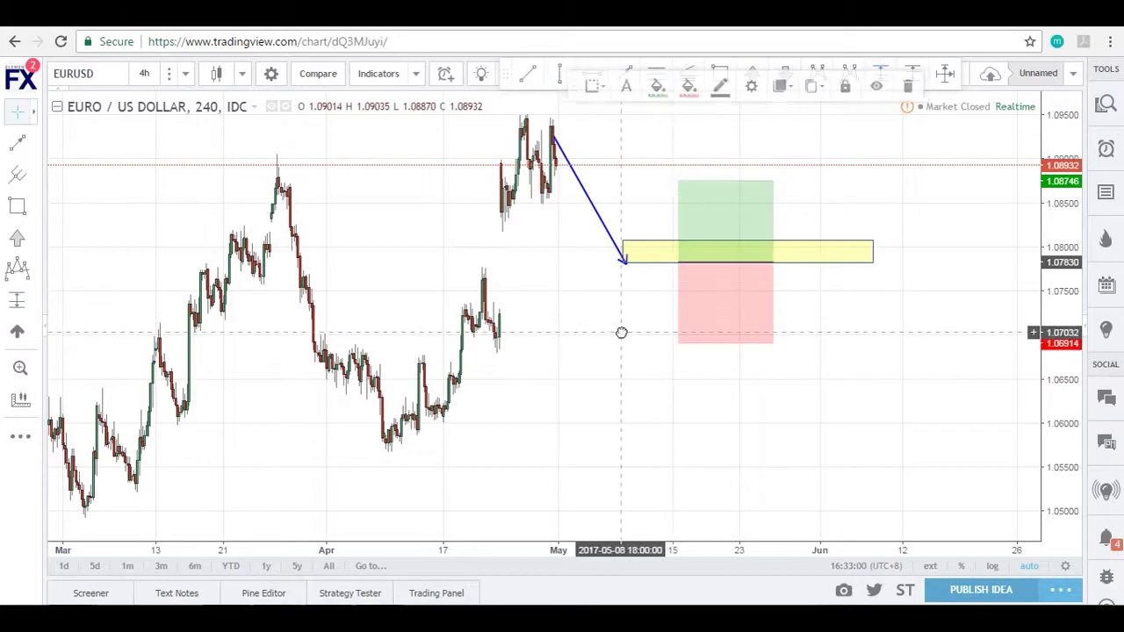
left_click_drag(678, 180, 678, 125)
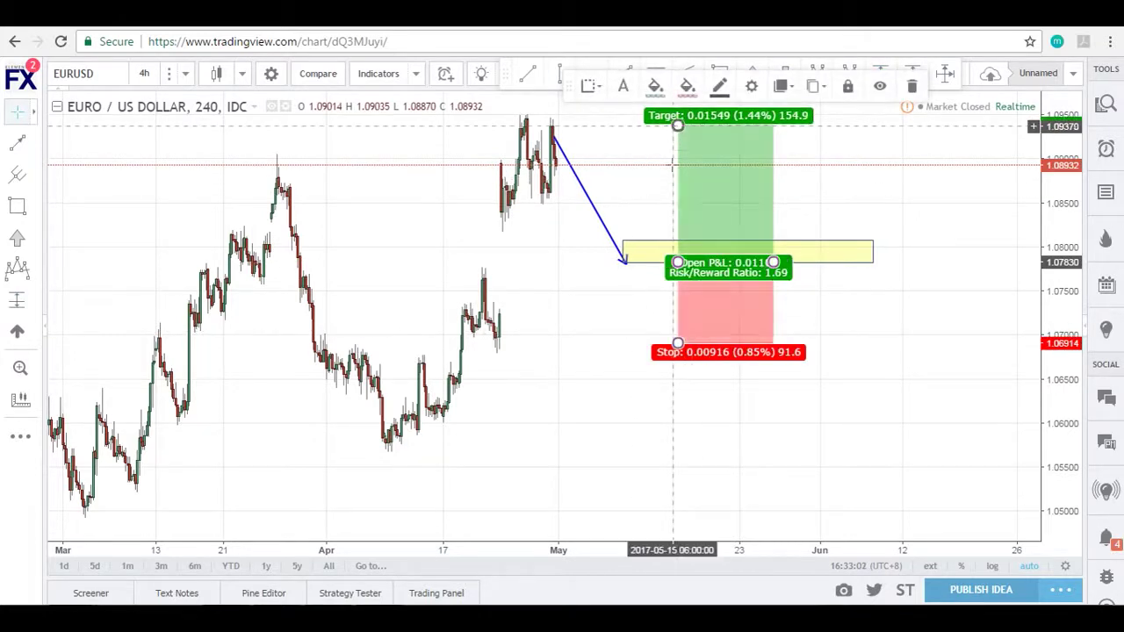
left_click_drag(772, 262, 877, 262)
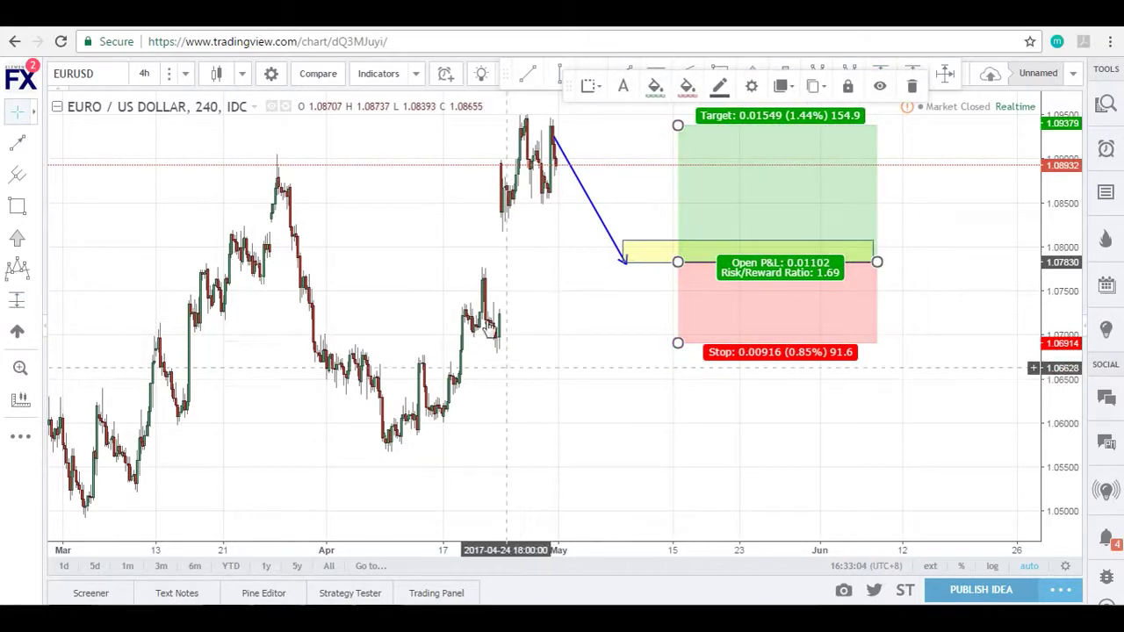
- Draw a small rectangle at the late-April low near 1.0685 and lower the Long Position's stop to about 1.0661
left_click(17, 207)
left_click_drag(477, 344, 539, 355)
left_click_drag(678, 343, 680, 370)
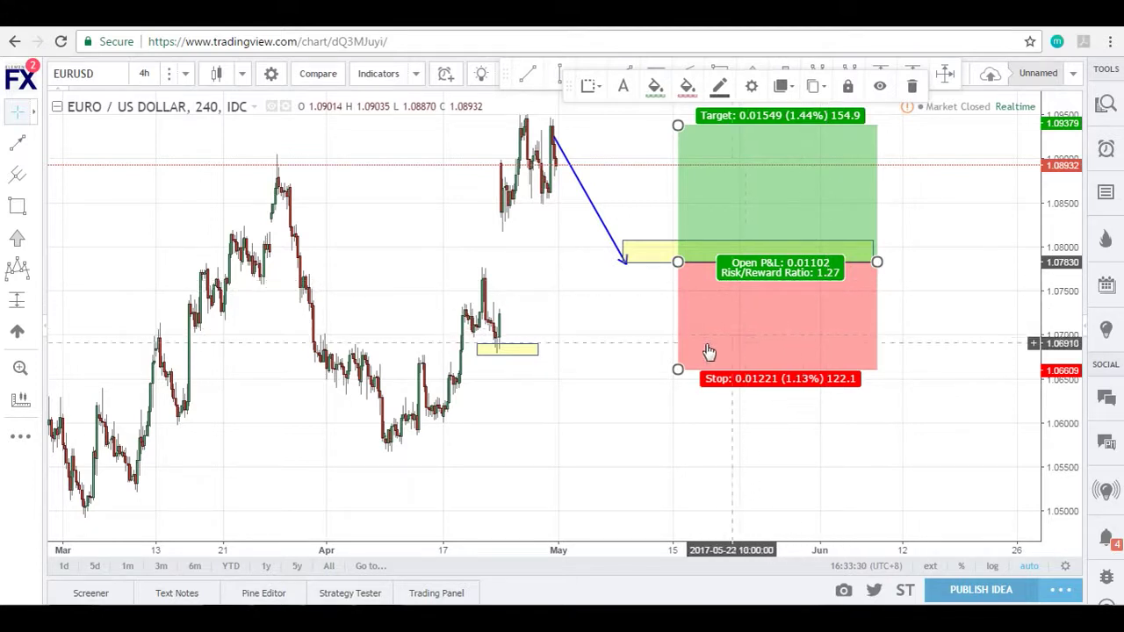
- Clear the arrow, rectangles and Long Position by removing all drawing tools from the chart
right_click(574, 310)
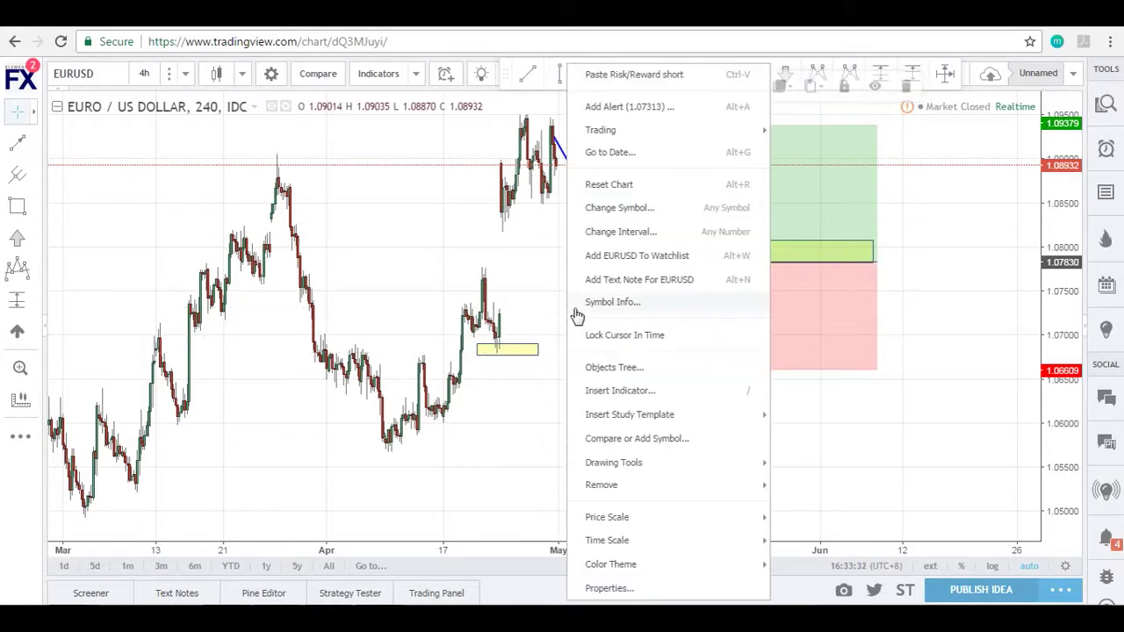
mouse_move(650, 487)
left_click(809, 509)
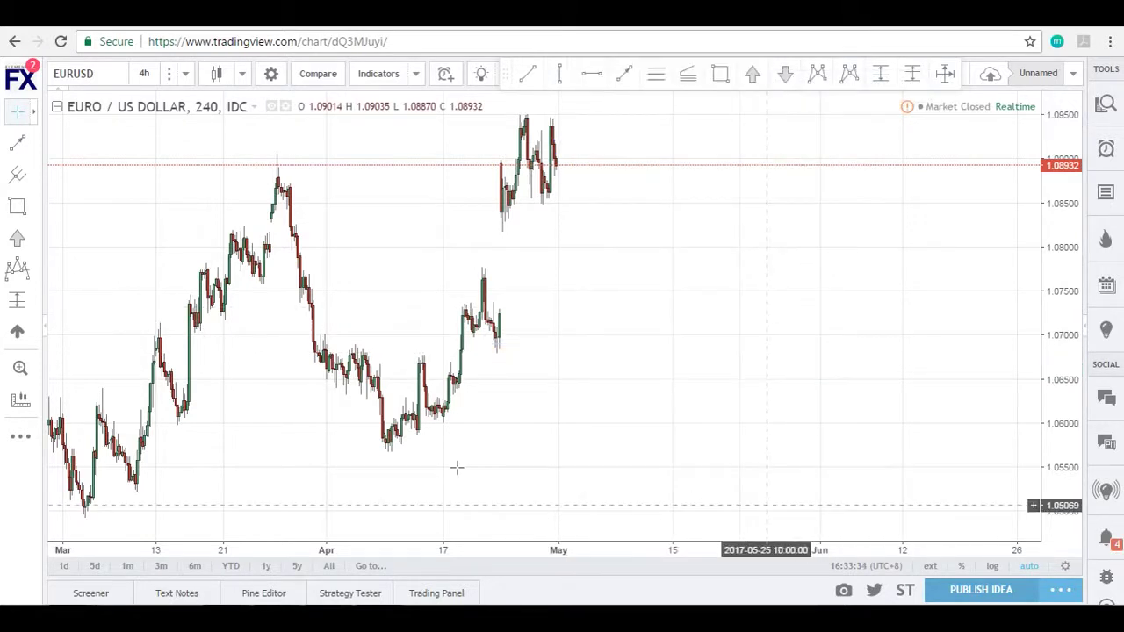
- Place a widened Short Position beyond the latest candles, with its entry at about 1.0872 and its stop at about 1.0970
left_click(33, 303)
left_click(113, 333)
left_click(624, 299)
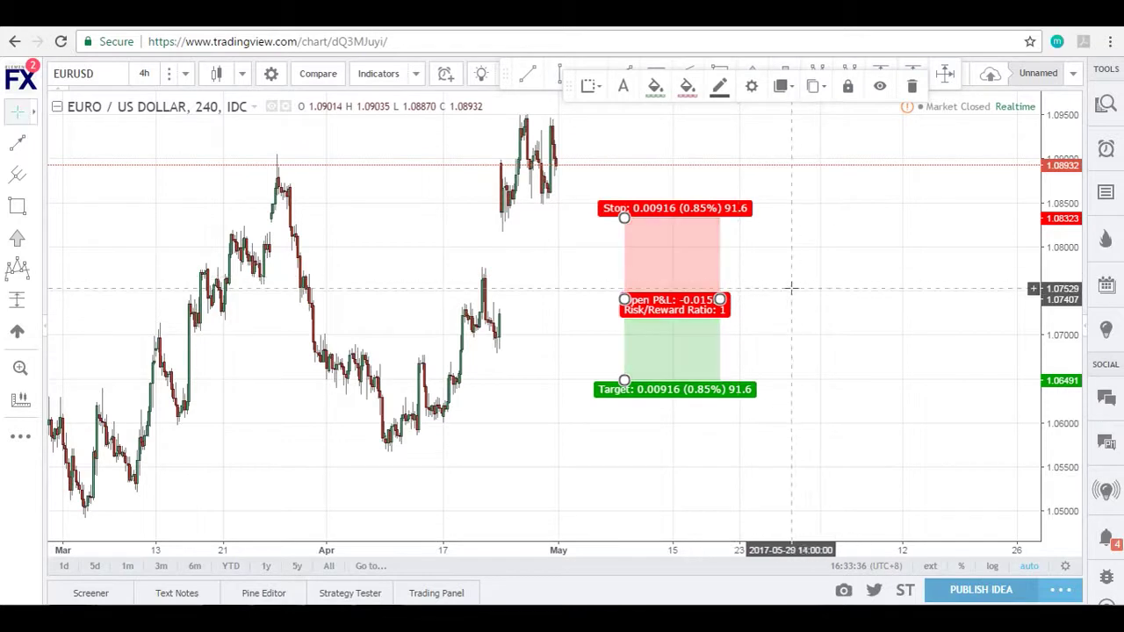
left_click(872, 299)
left_click_drag(870, 300, 844, 183)
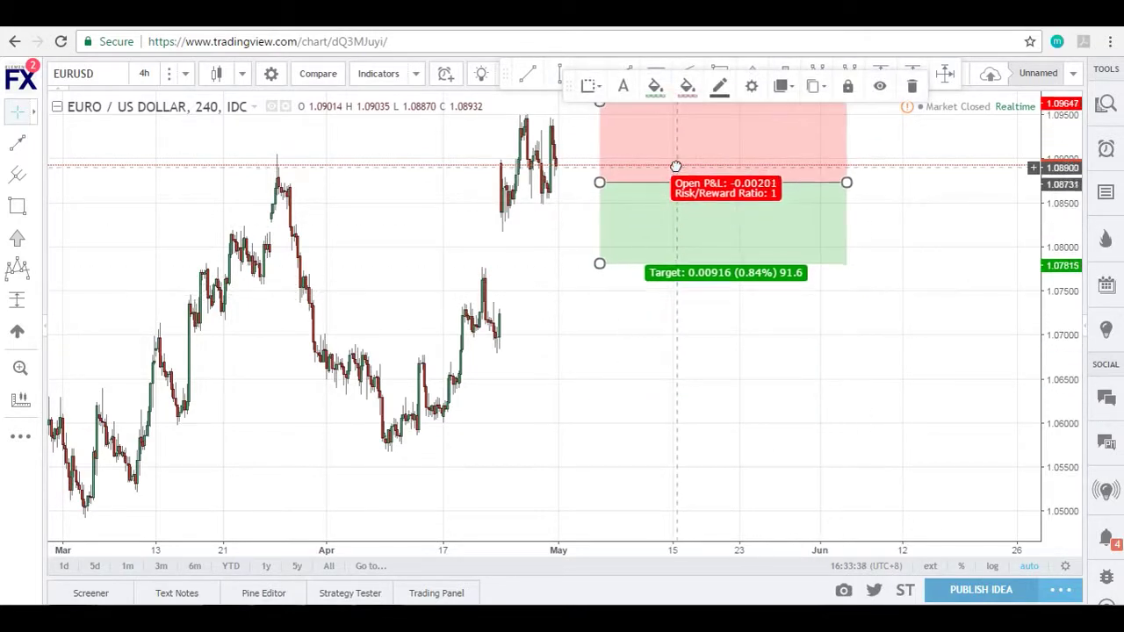
left_click(860, 107)
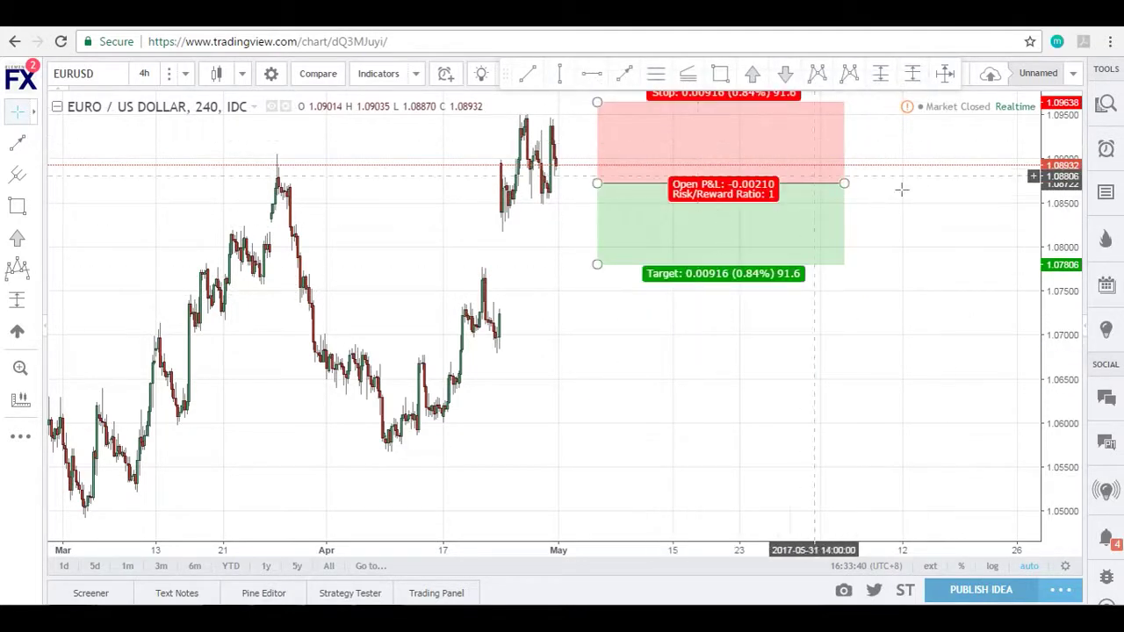
left_click_drag(600, 128, 600, 122)
- Reset the chart view and delete the Short Position
left_click(607, 359)
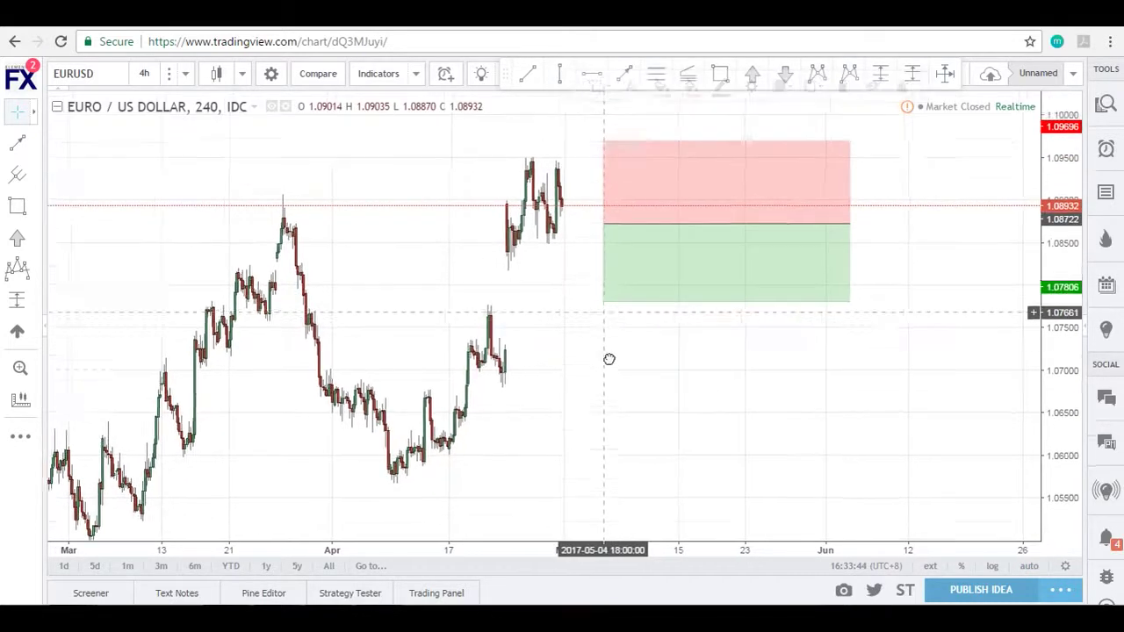
right_click(587, 390)
left_click(658, 186)
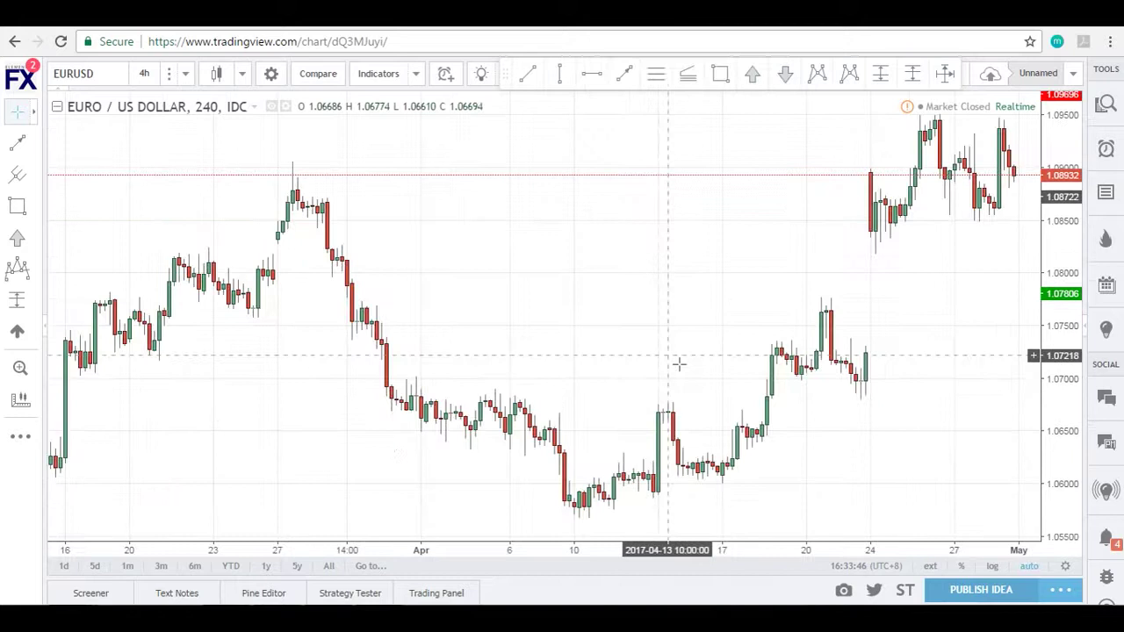
left_click_drag(677, 363, 482, 324)
left_click(761, 239)
key("Delete")
scroll(738, 307, "down", 3)
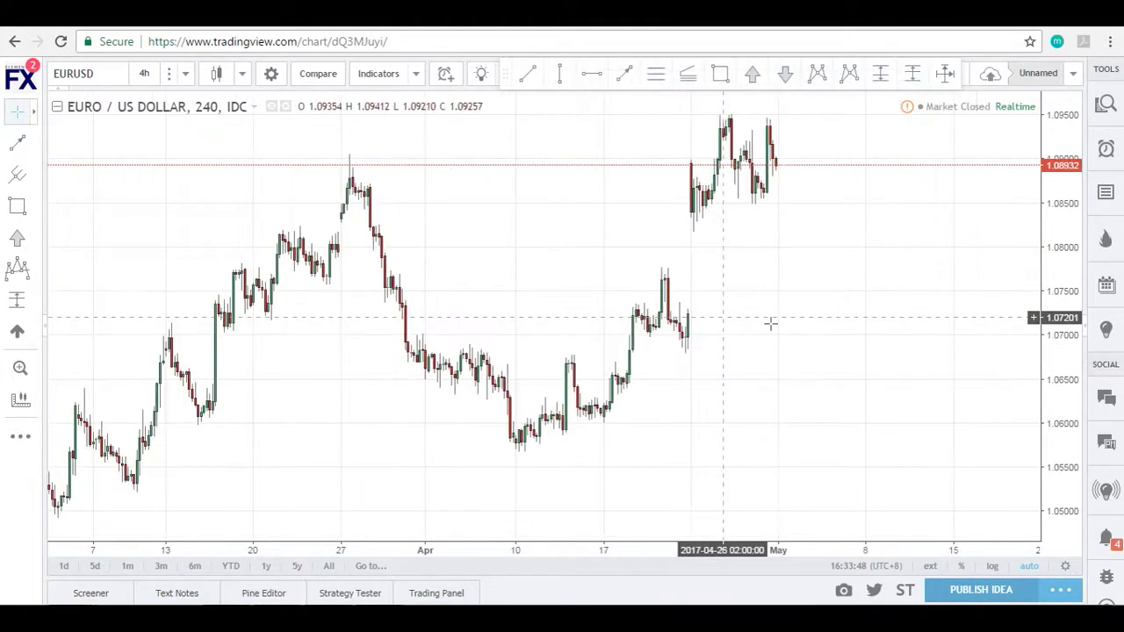
- Draw a trend line from the April 10 low near 1.0565 to the April 20–21 high near 1.0778, and delete it
left_click_drag(735, 318, 565, 321)
left_click(36, 299)
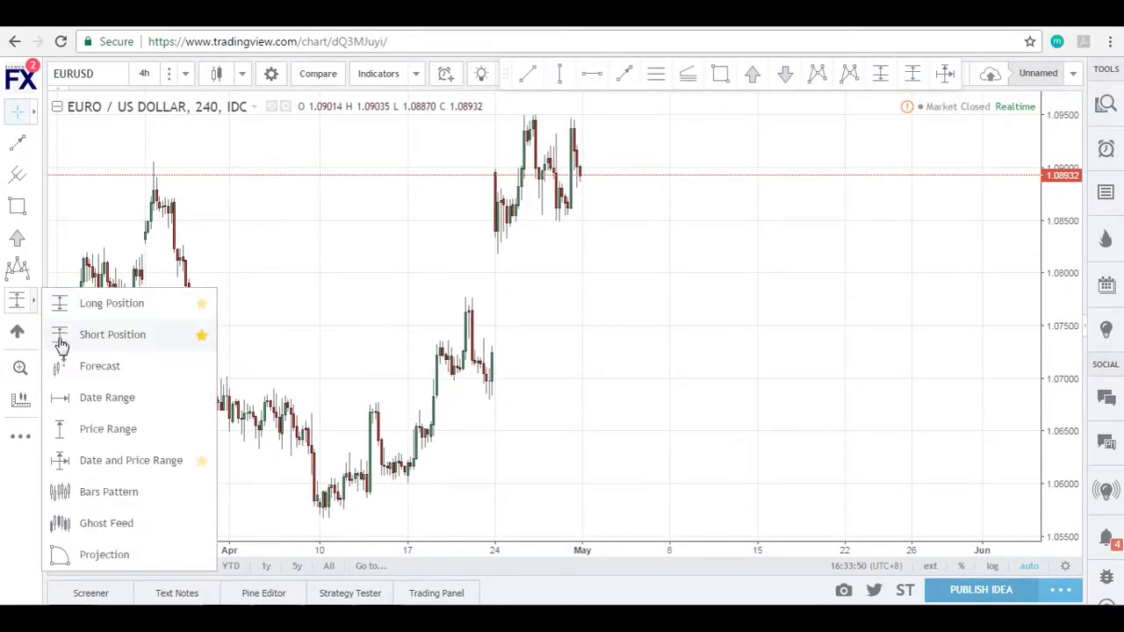
left_click(127, 461)
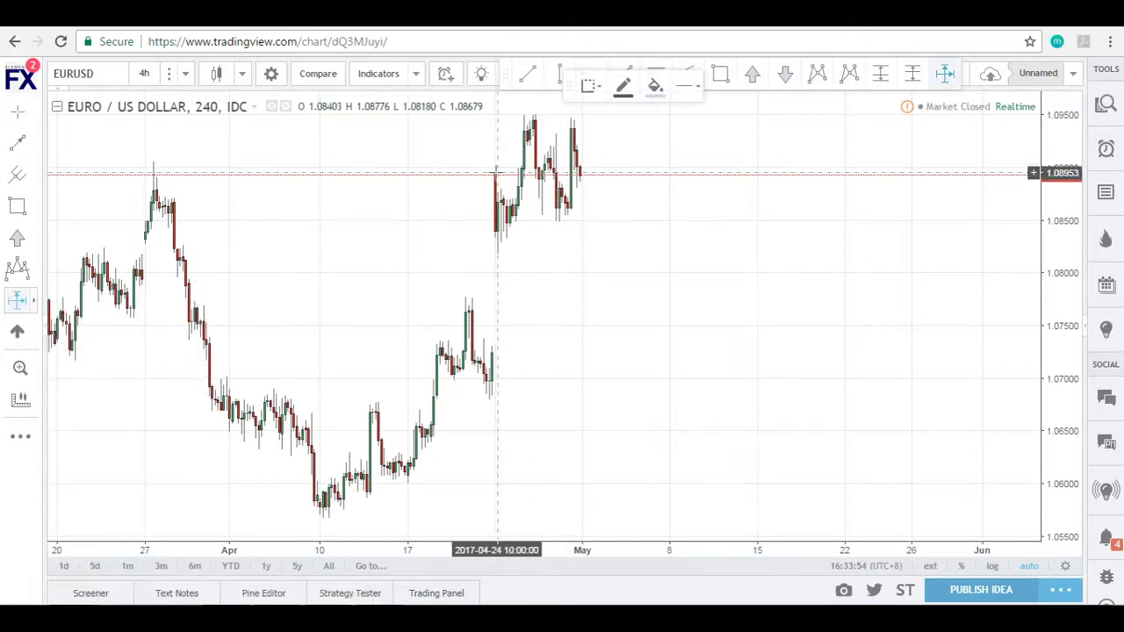
left_click(527, 73)
left_click_drag(332, 521, 482, 297)
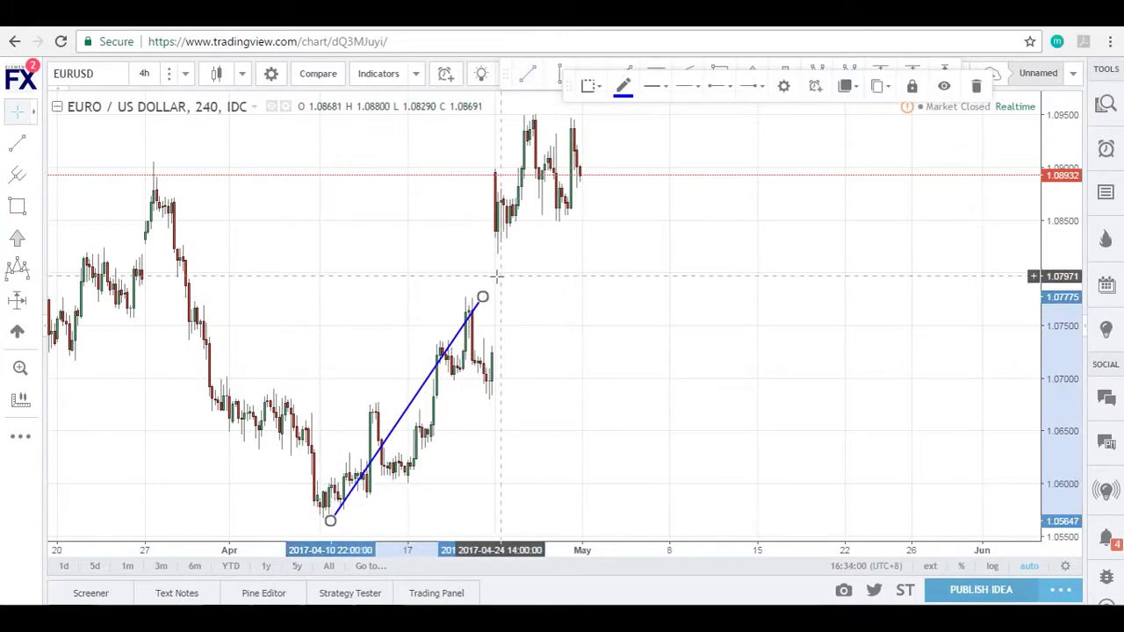
key("Delete")
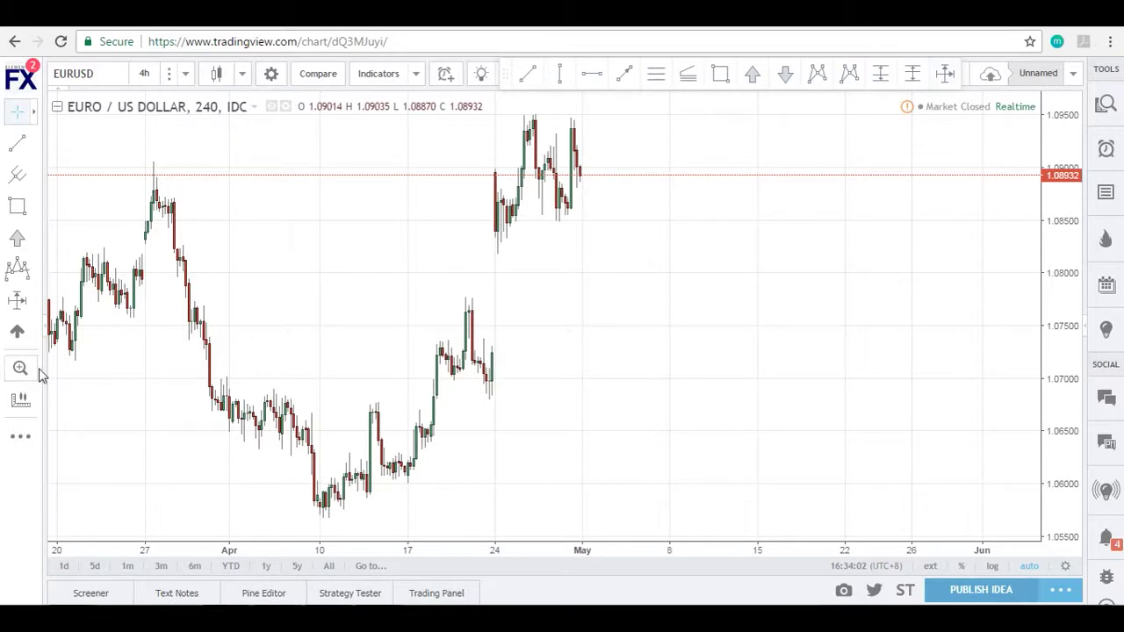
- Measure the rise from the April 10 low near 1.0567 to the April 20 high with the Date and Price Range tool, and discard the measurement
left_click(33, 302)
left_click(127, 463)
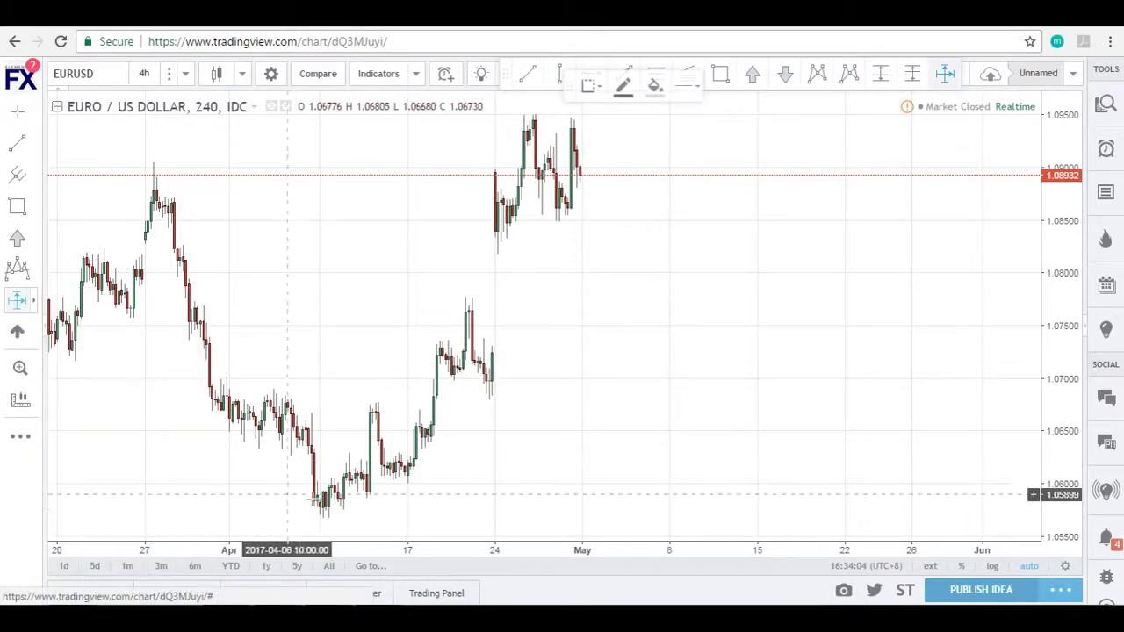
left_click(330, 518)
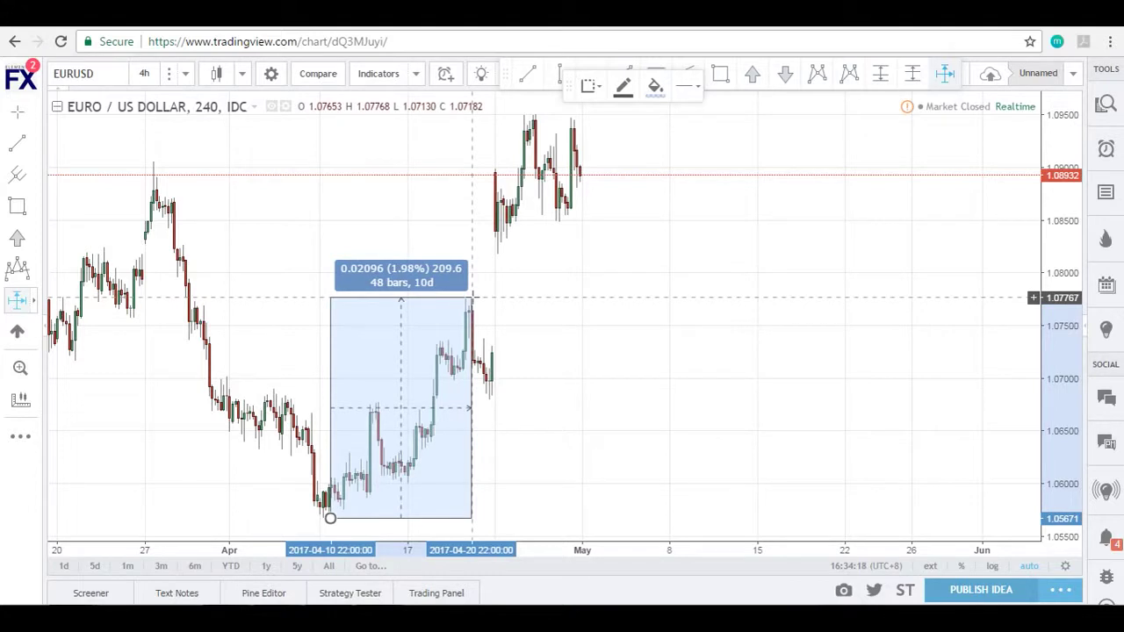
key("Escape")
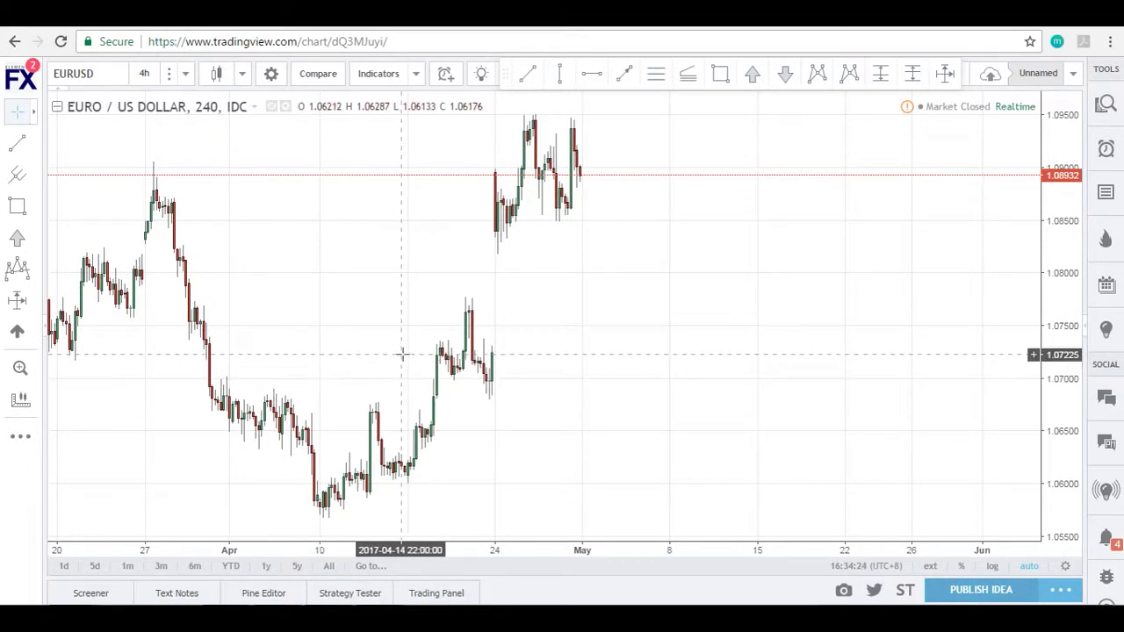
left_click(34, 333)
left_click(34, 333)
left_click(33, 301)
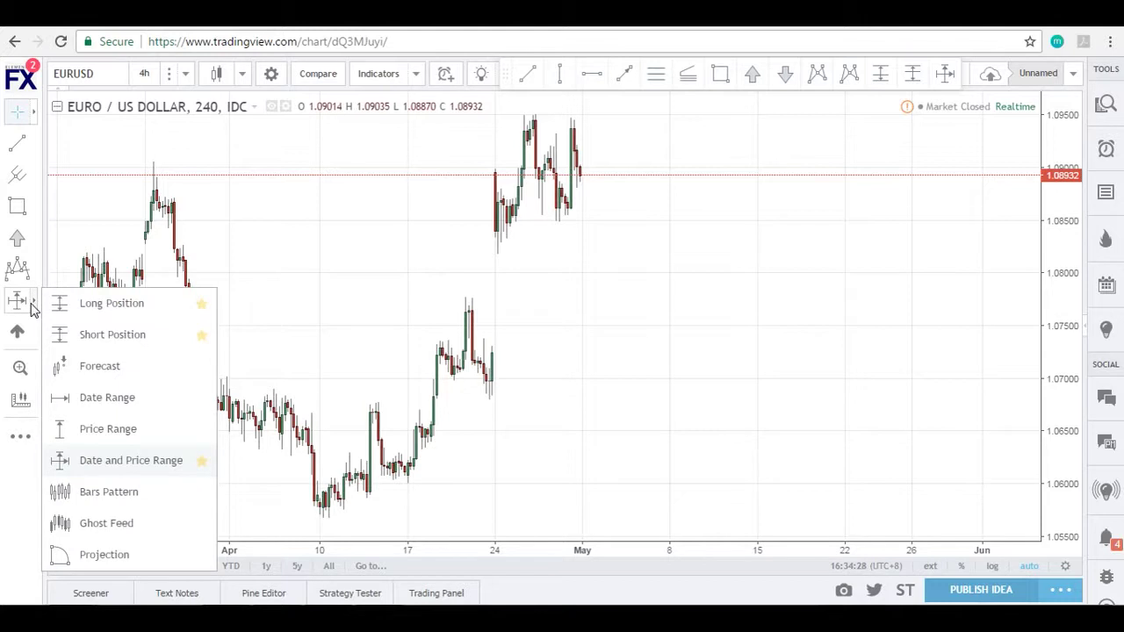
left_click(303, 225)
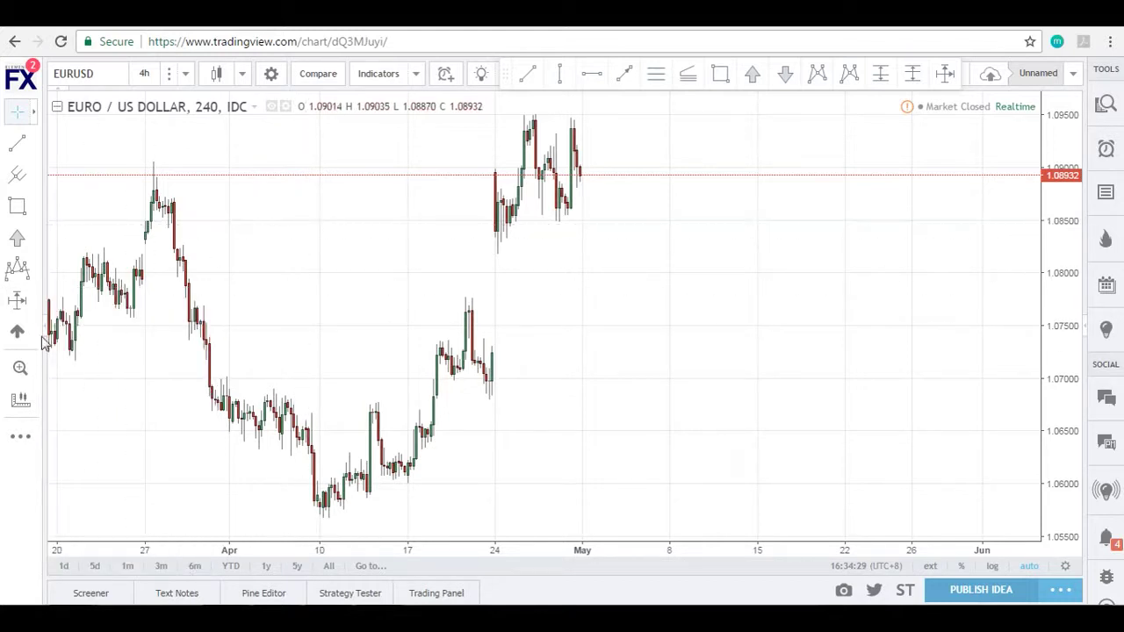
- Measure a price and time span across the April candles with the Measure tool
left_click(21, 400)
left_click(331, 293)
left_click(536, 377)
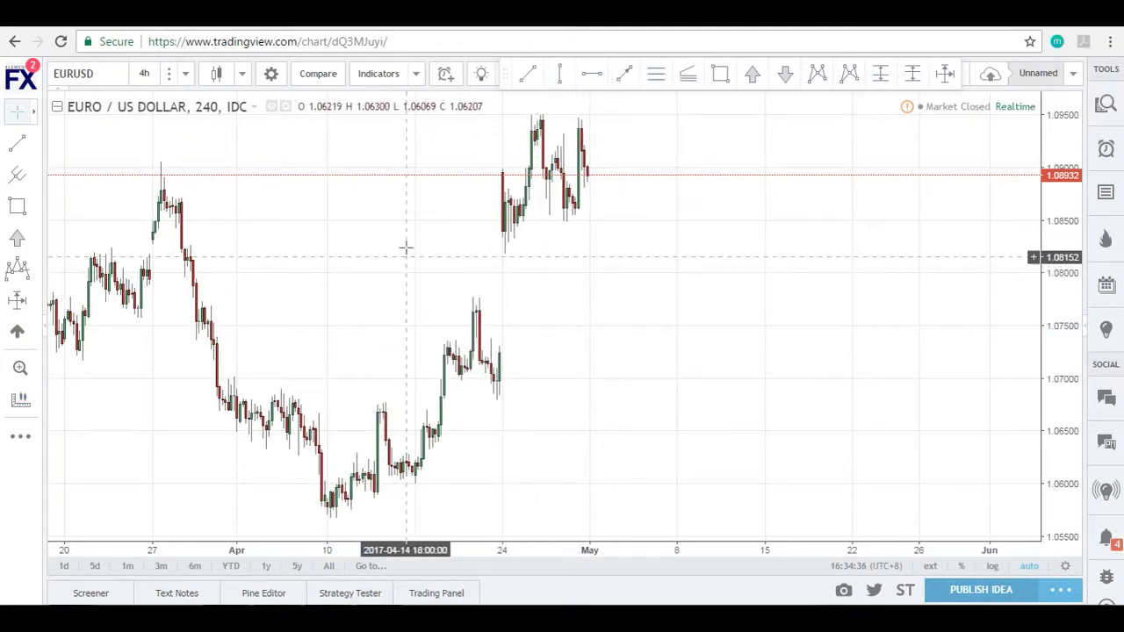
right_click(263, 255)
left_click(18, 331)
left_click(35, 335)
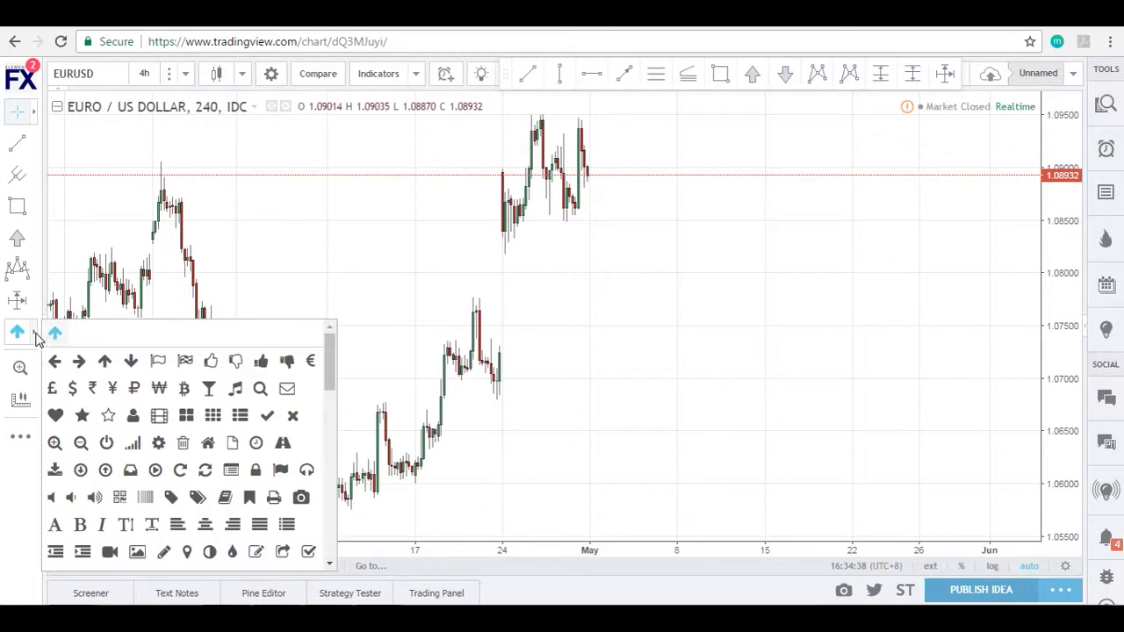
left_click(58, 294)
left_click(33, 301)
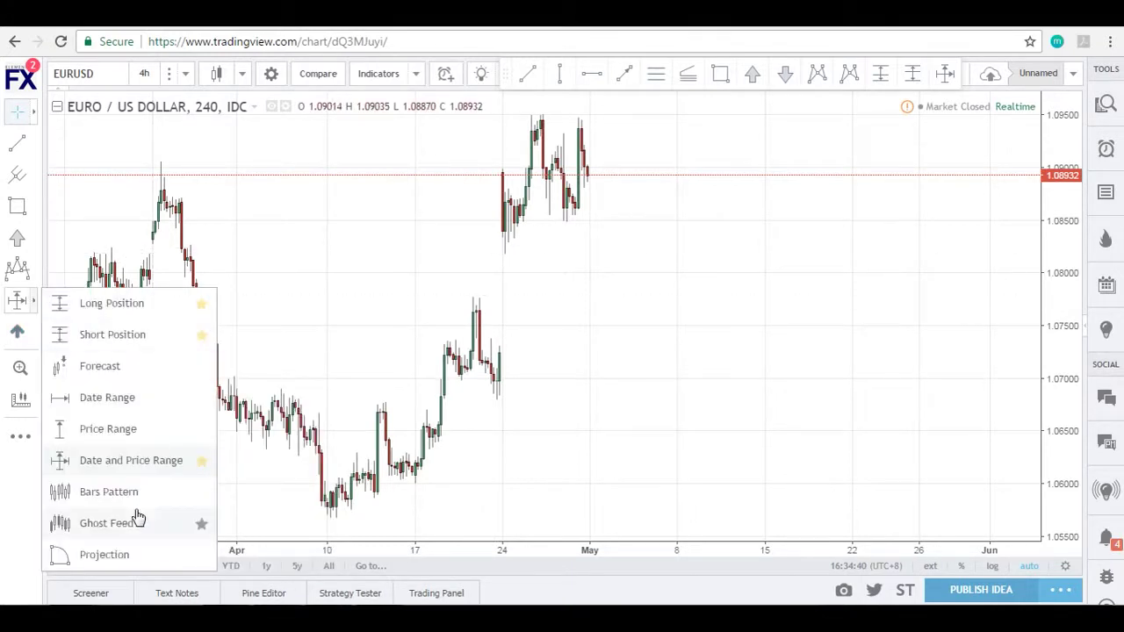
- Reset the chart view and bring the latest candles toward the middle of the chart
right_click(371, 298)
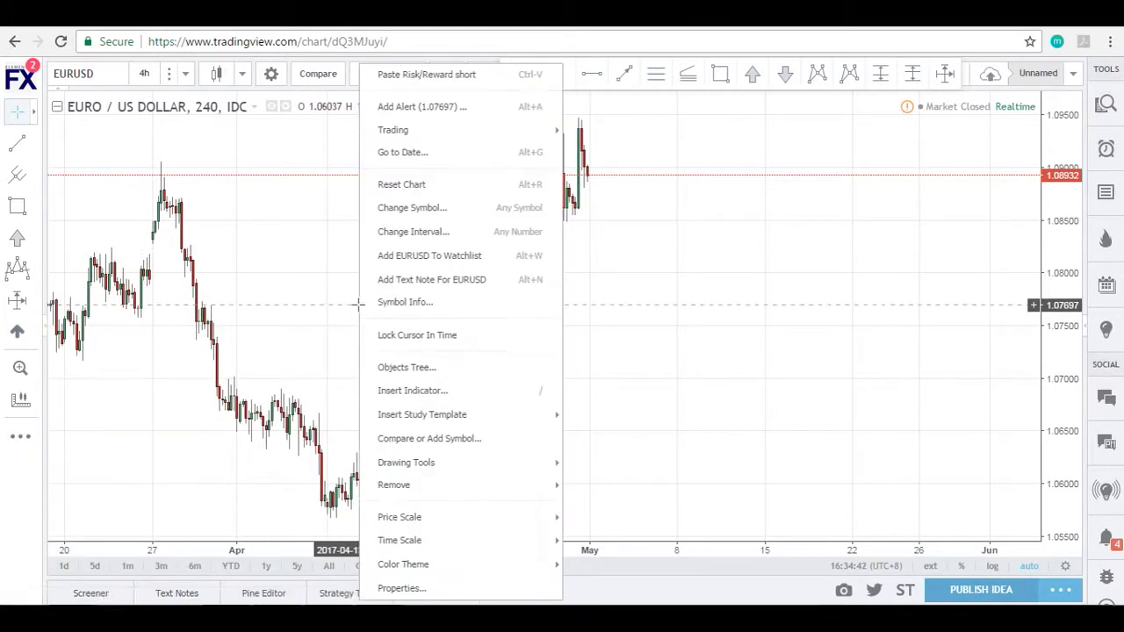
left_click(402, 183)
left_click_drag(172, 363, 19, 367)
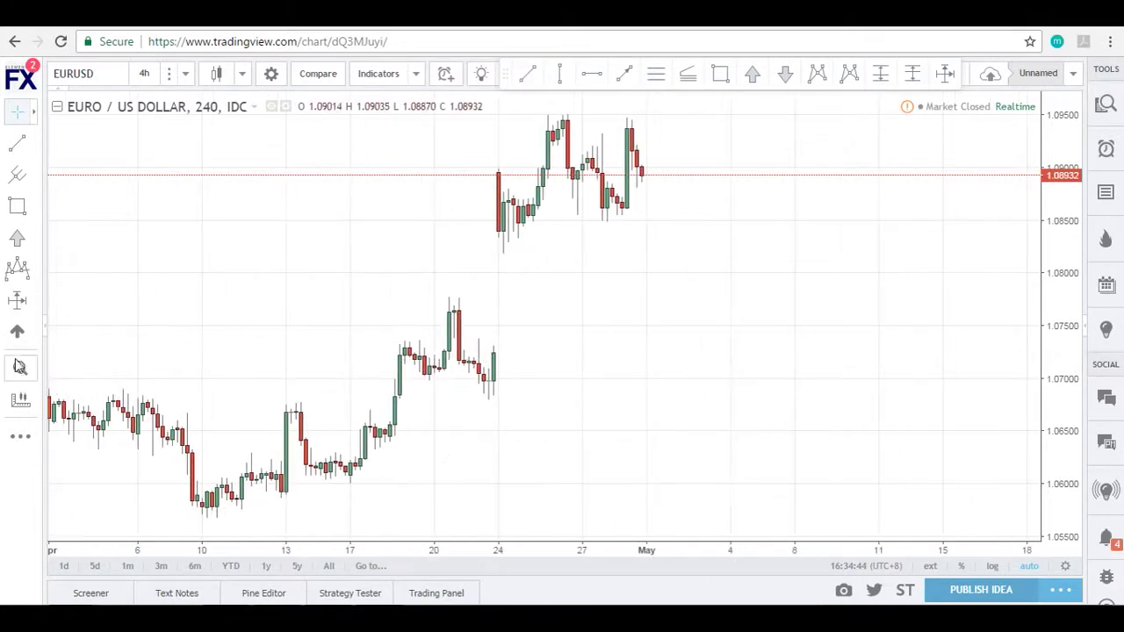
- Place a right-arrow icon above the April 17 candles at about 1.0813, and delete it
left_click(33, 333)
scroll(156, 439, "down", 3)
scroll(132, 434, "up", 3)
left_click(78, 365)
left_click(354, 258)
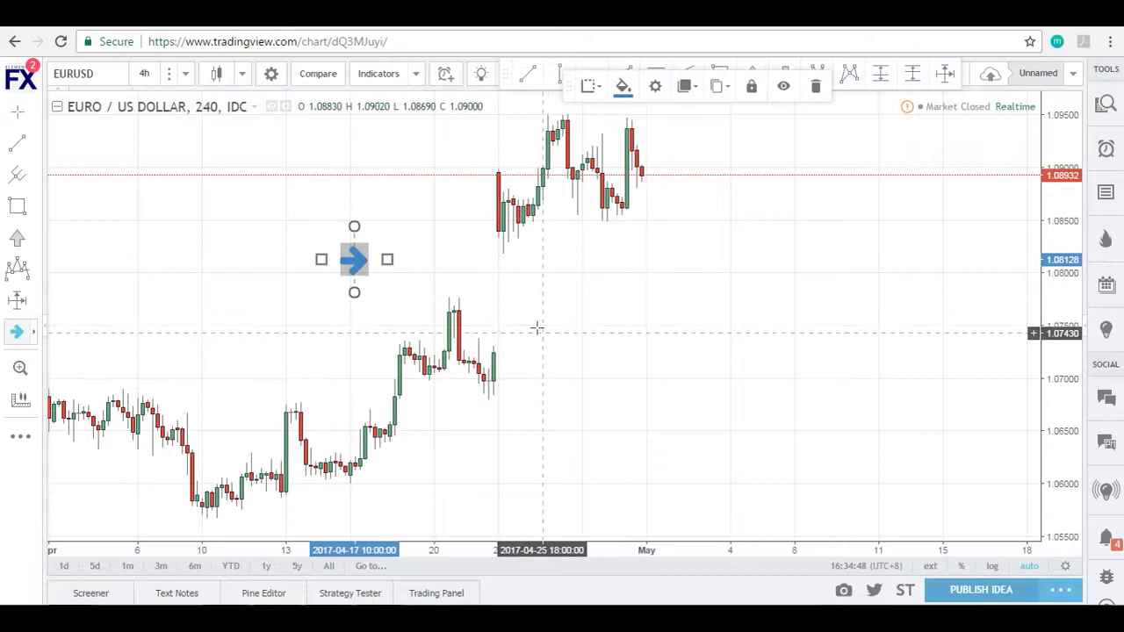
key("Delete")
left_click(35, 335)
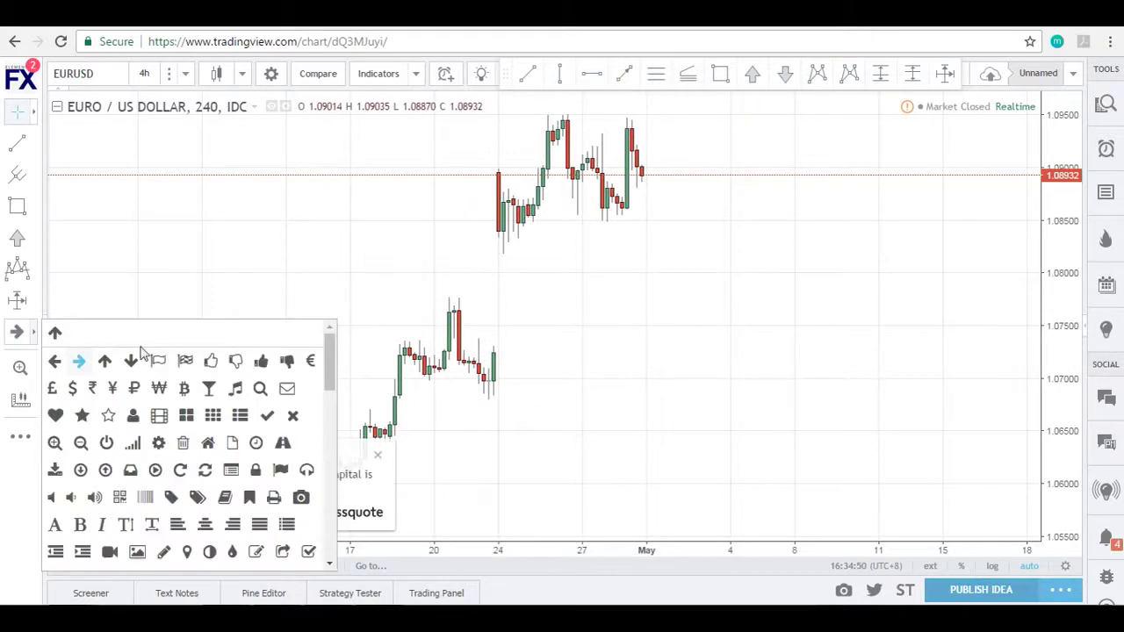
scroll(211, 435, "down", 10)
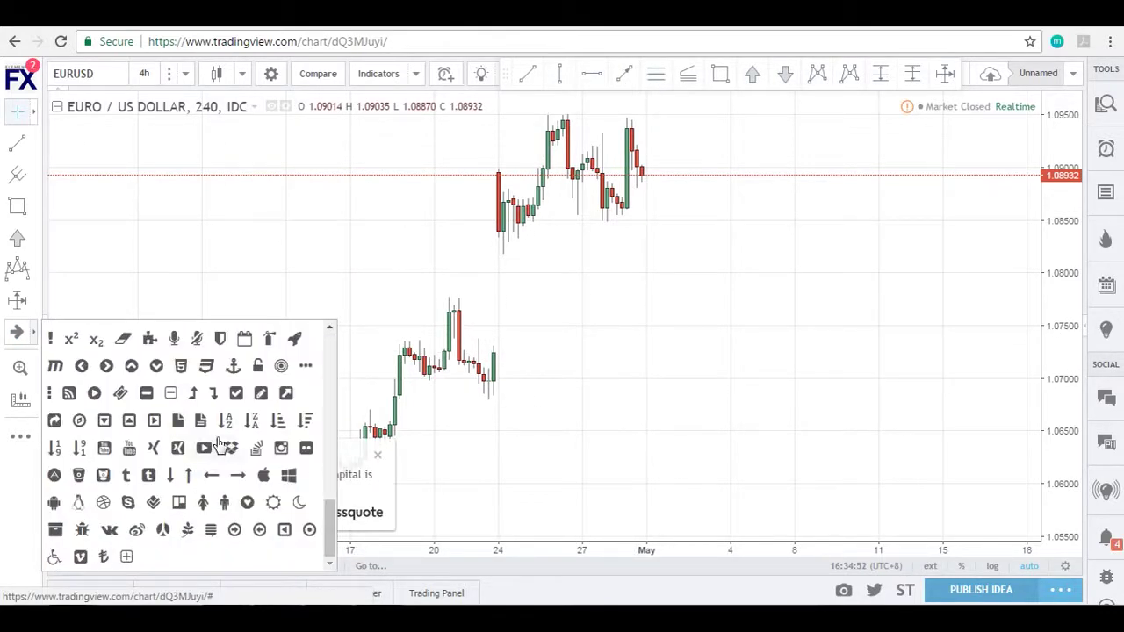
left_click(391, 352)
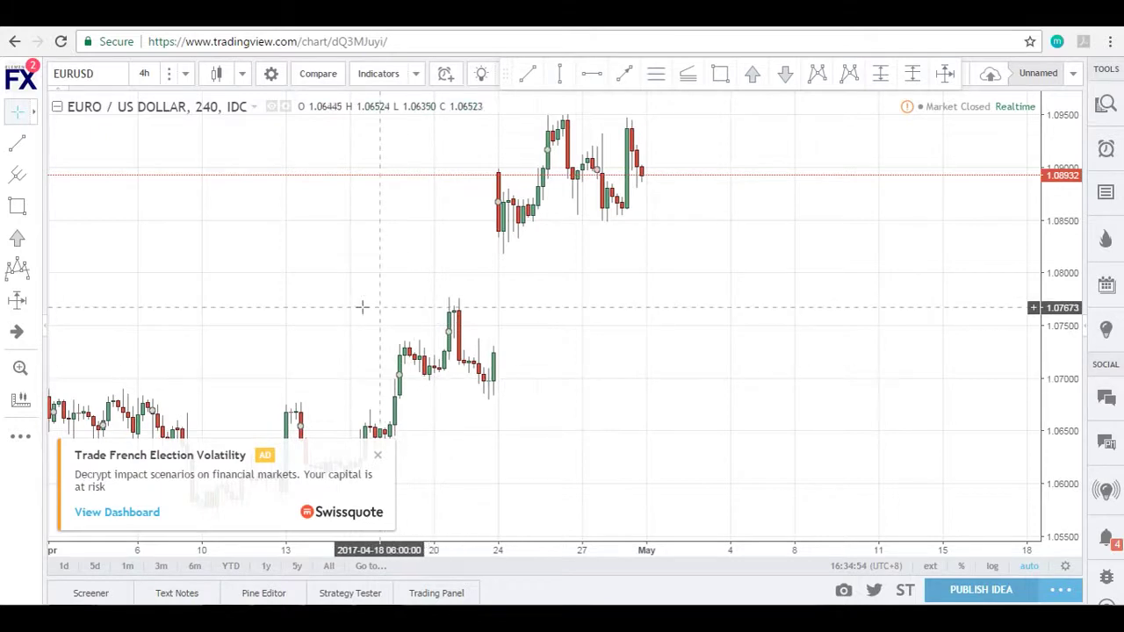
scroll(376, 308, "down", 3)
left_click_drag(562, 325, 421, 320)
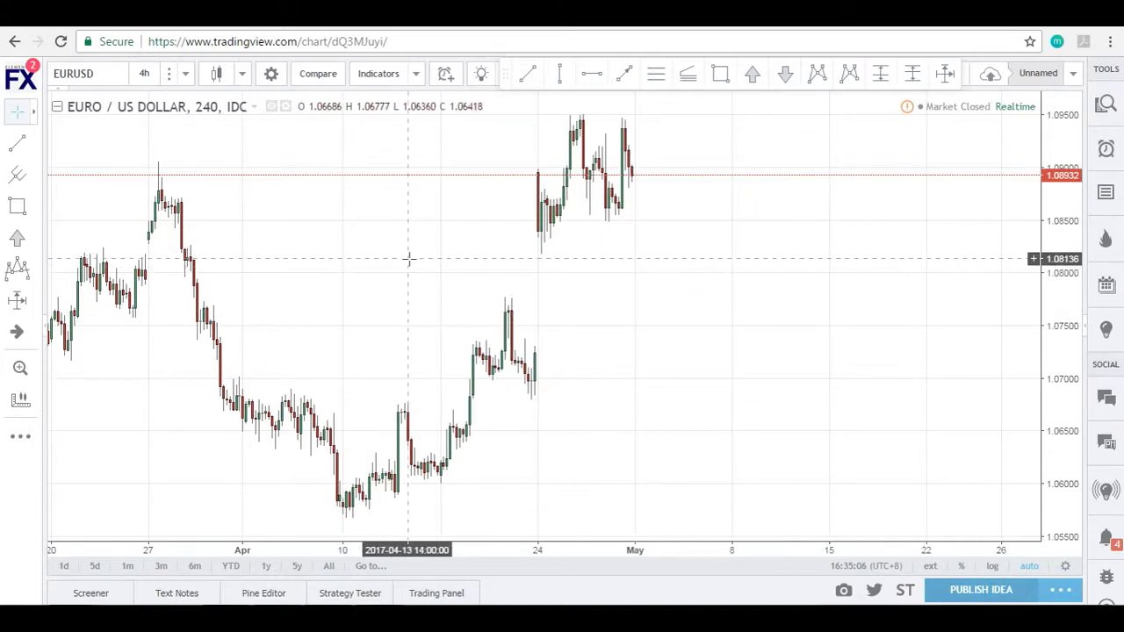
left_click_drag(525, 266, 836, 294)
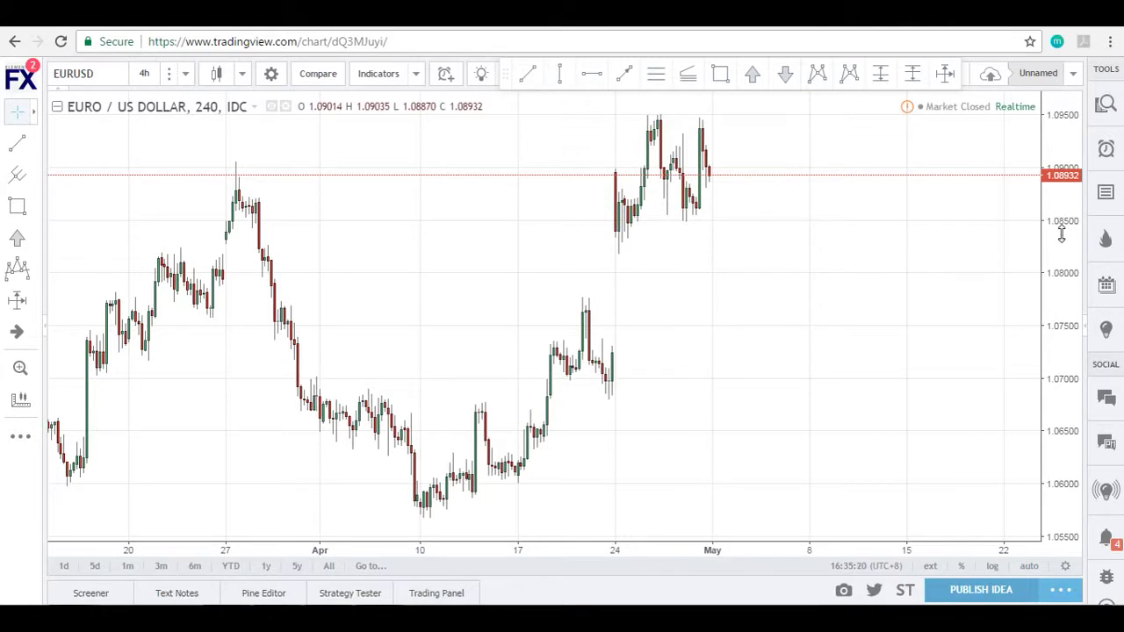
- Compress the price scale, shift the chart to the empty price area around 1.13, and reset the chart view
left_click_drag(1062, 233, 1062, 282)
left_click_drag(538, 102, 521, 281)
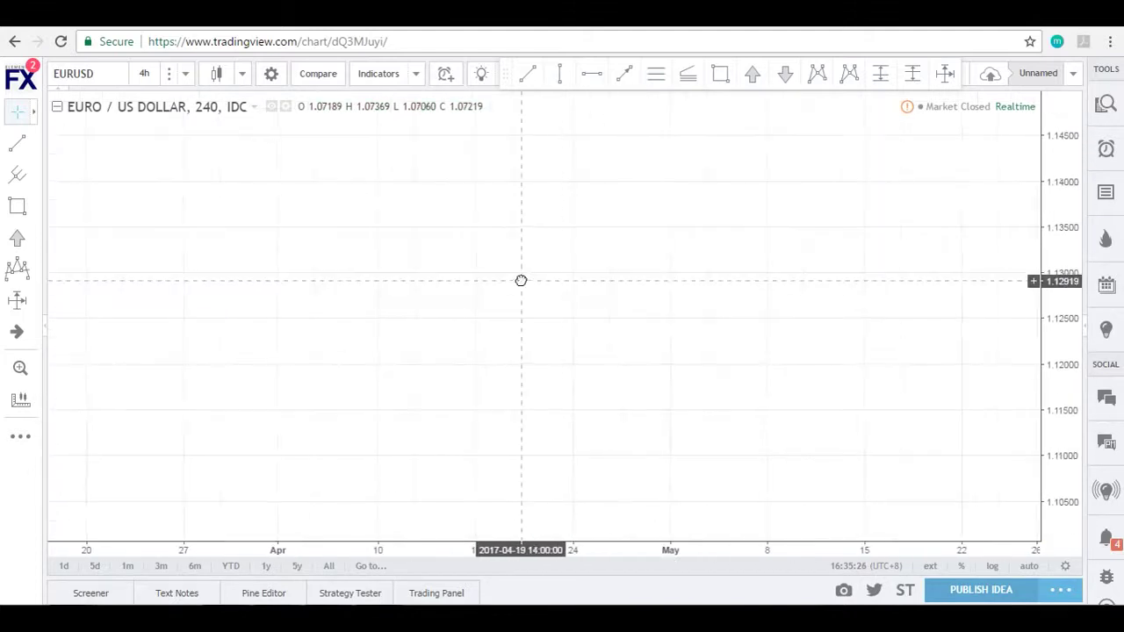
right_click(655, 266)
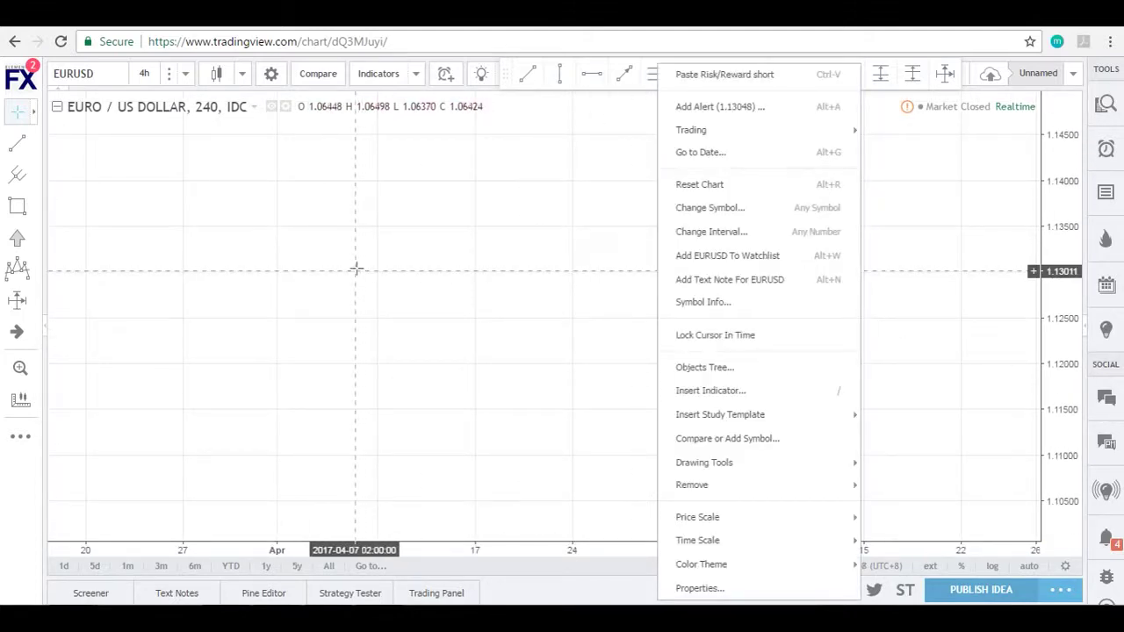
left_click(743, 185)
- Compress the price scale to span about 1.03 to 1.12, and restore the default chart view
left_click_drag(726, 314, 590, 291)
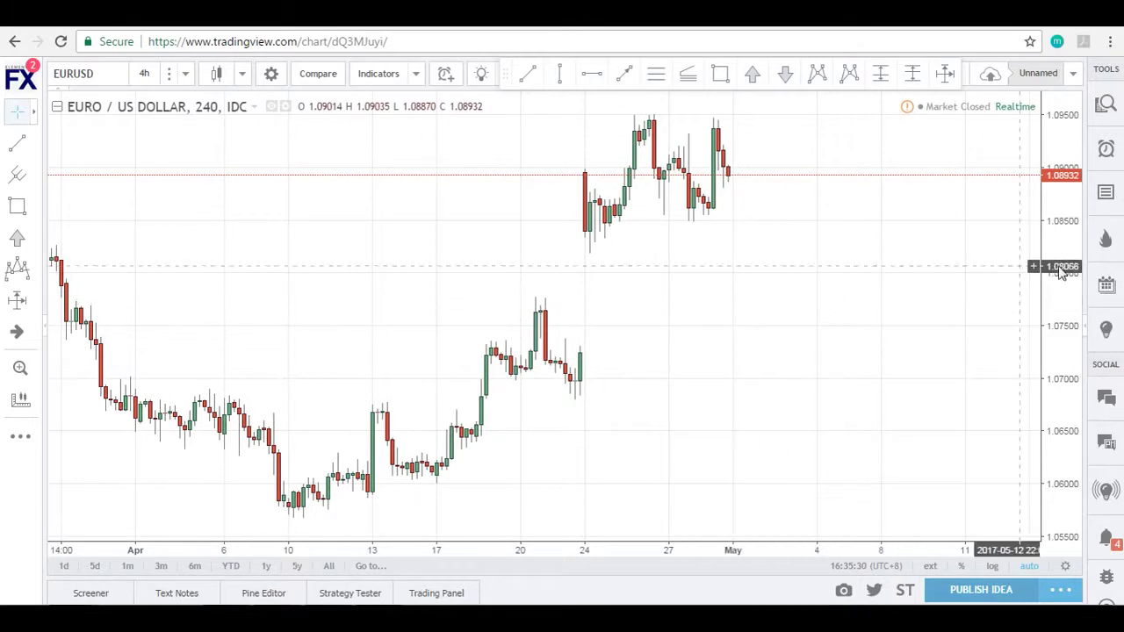
left_click_drag(1067, 227, 1076, 333)
right_click(677, 309)
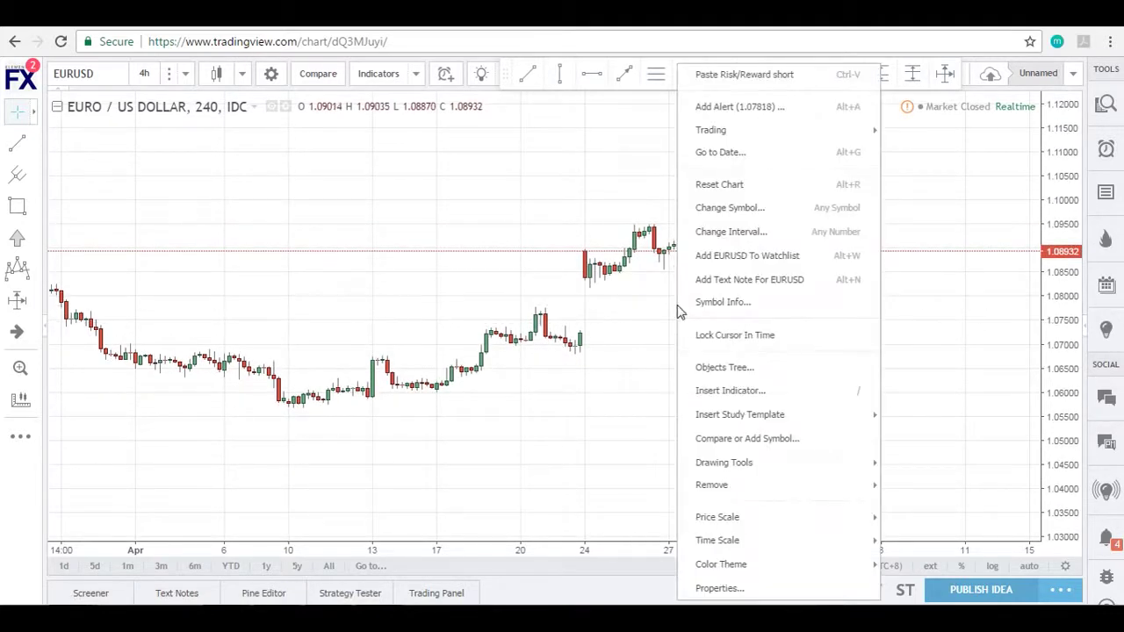
left_click(744, 184)
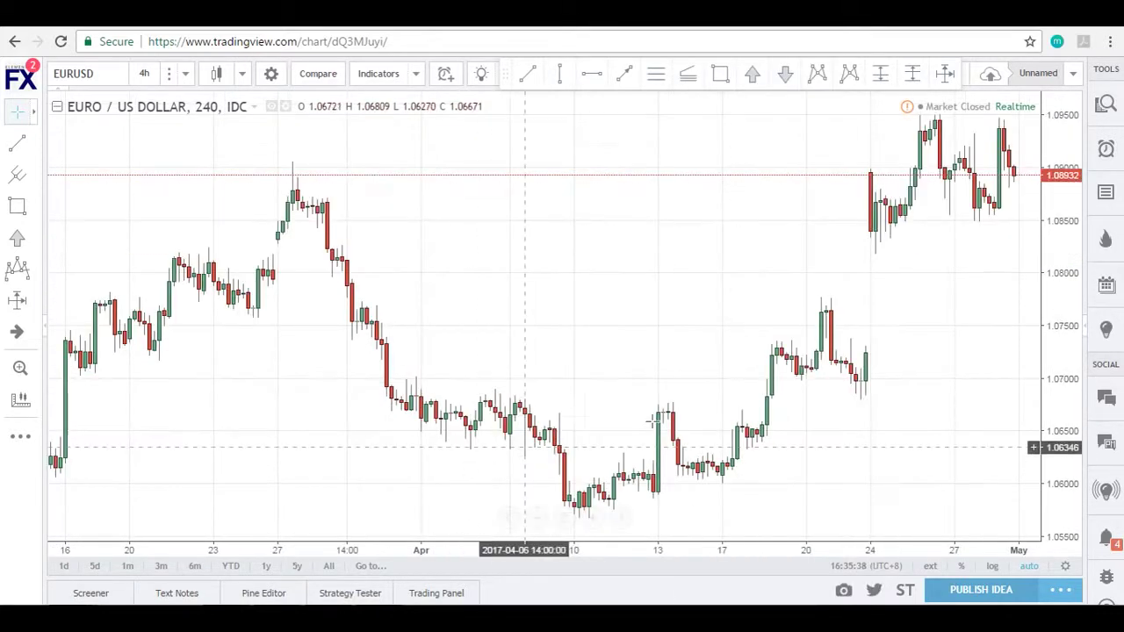
- Add a EURUSD price alert at 1.08262 directly from the chart's price level
left_click(535, 520)
left_click(535, 520)
left_click(535, 520)
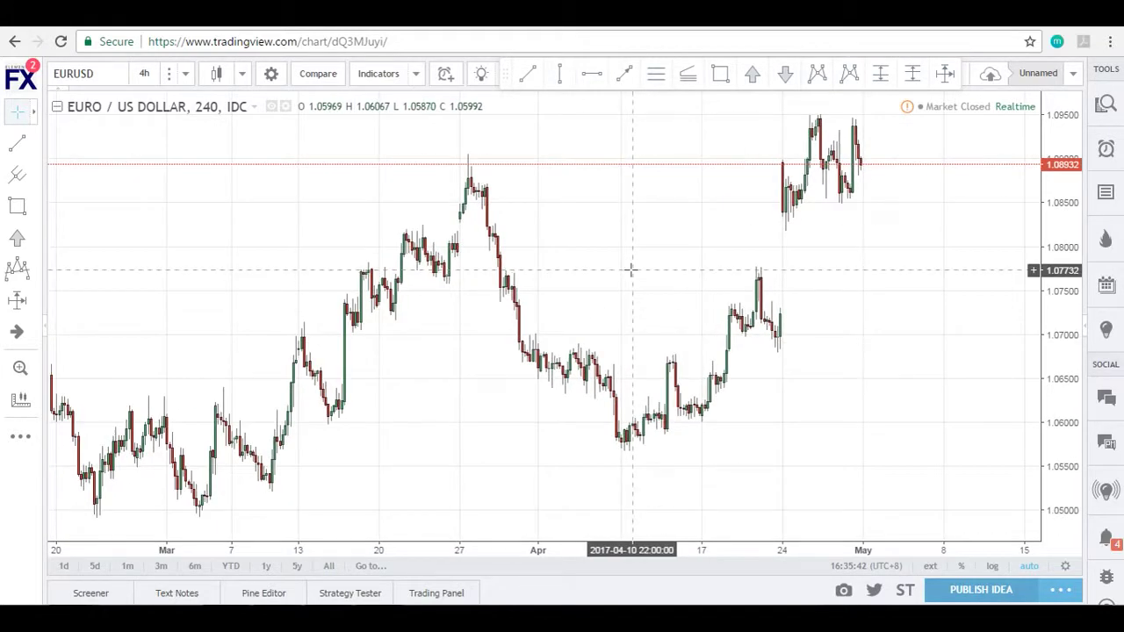
scroll(630, 271, "down", 2)
scroll(639, 276, "up", 5)
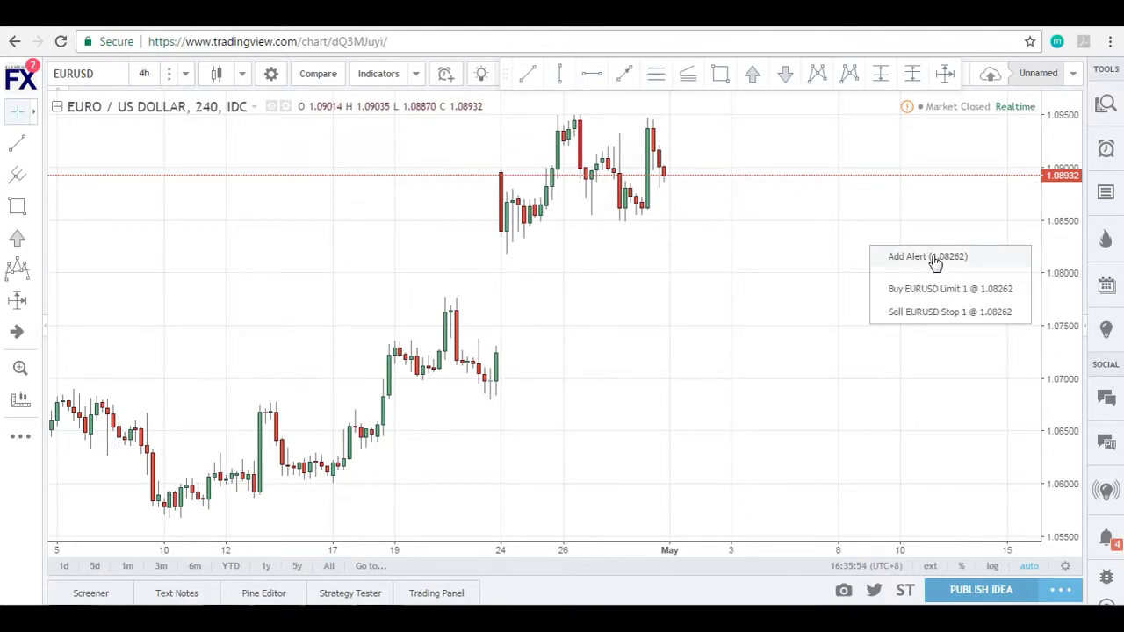
left_click(933, 259)
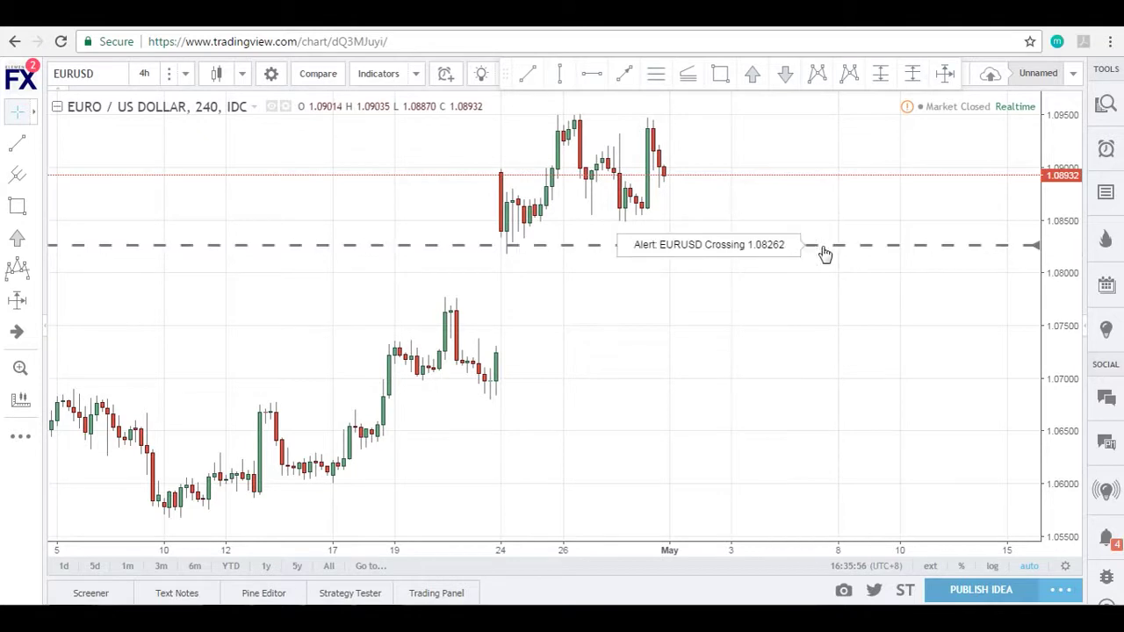
- Draw a downward arrow spanning about 1.0891 to 1.0800 and move it beside the latest candle so it crosses the alert line
left_click(629, 75)
left_click_drag(667, 182, 723, 288)
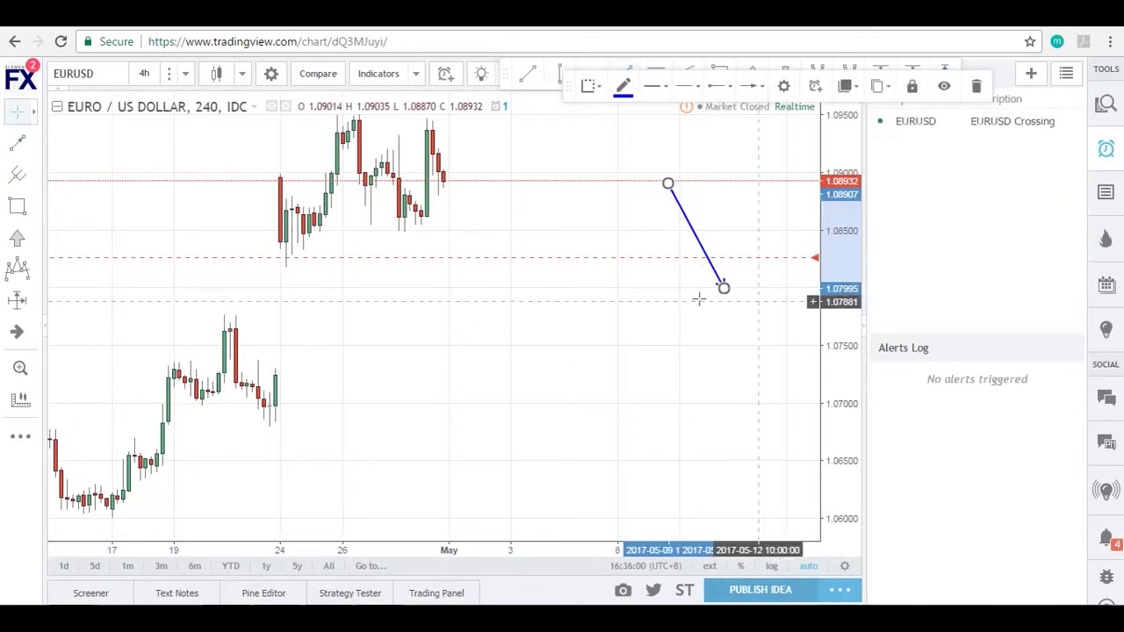
left_click_drag(690, 236, 476, 223)
left_click(618, 146)
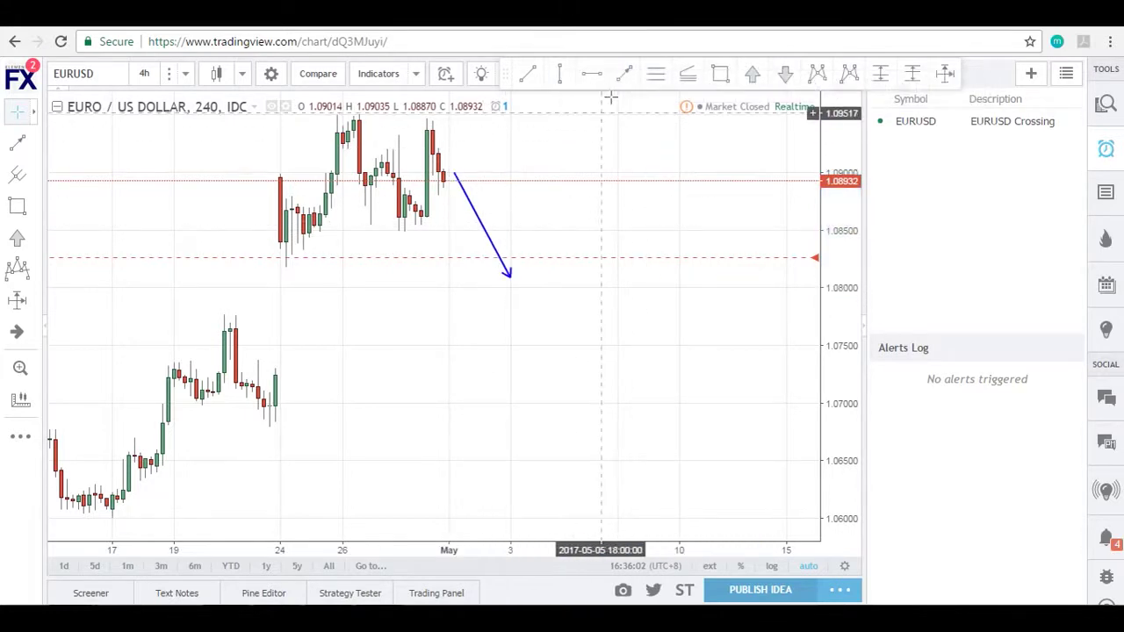
- Start an upward arrow from the downward arrow's tip, cancel it, and delete the downward arrow
left_click(509, 276)
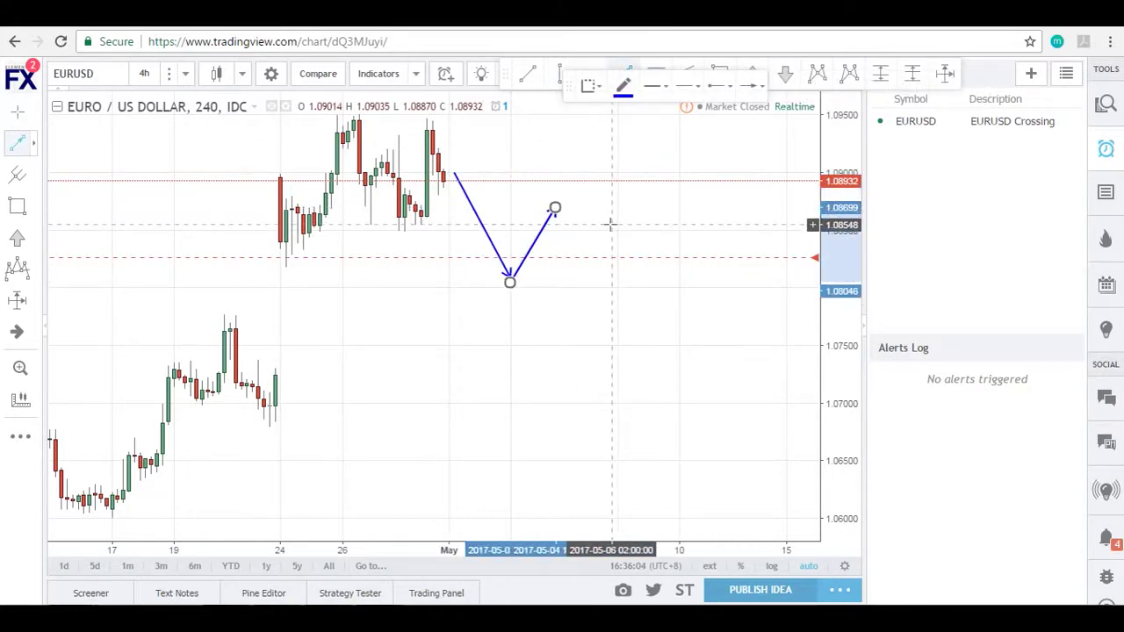
key("Escape")
left_click(481, 222)
key("Delete")
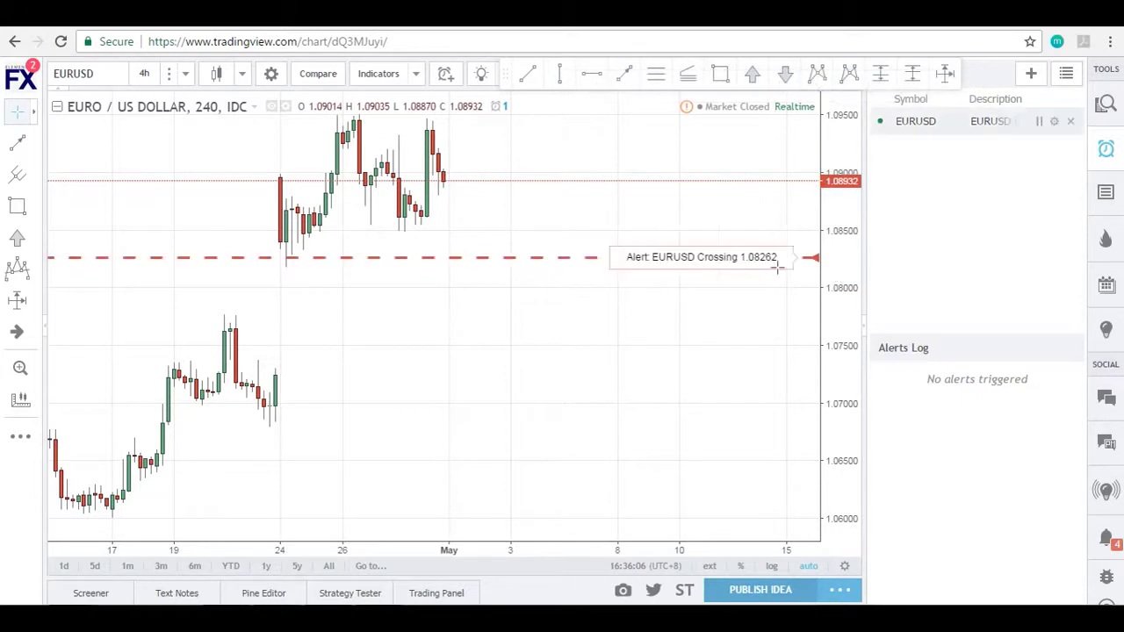
- Save the EURUSD crossing alert's settings, hide the alerts list, and delete the alert from the chart
double_click(772, 263)
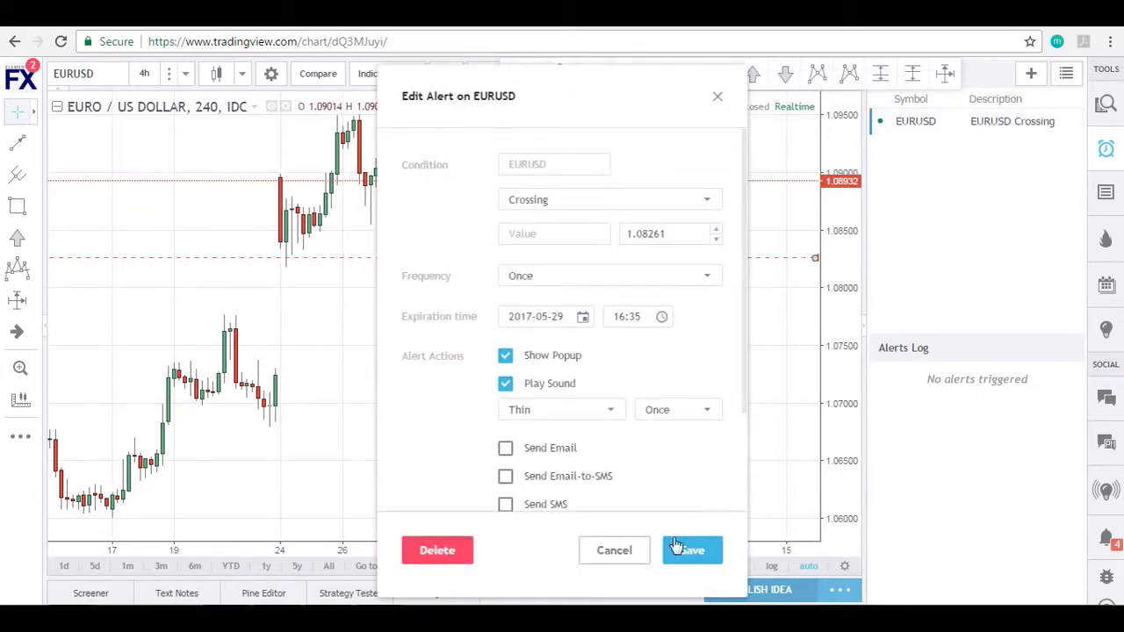
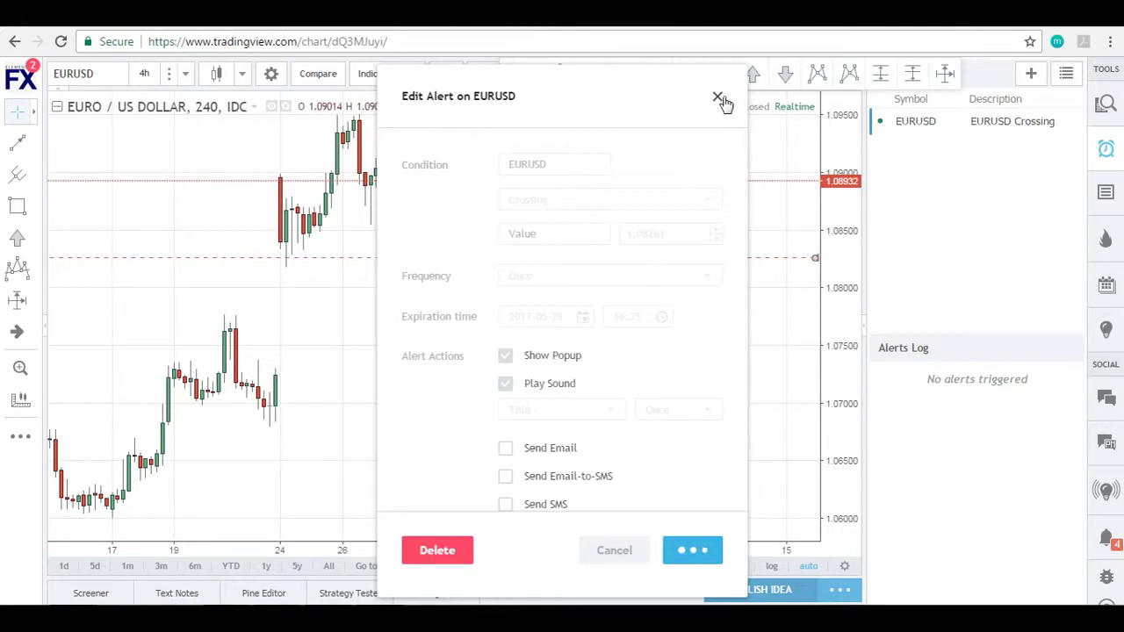
left_click(866, 330)
double_click(829, 251)
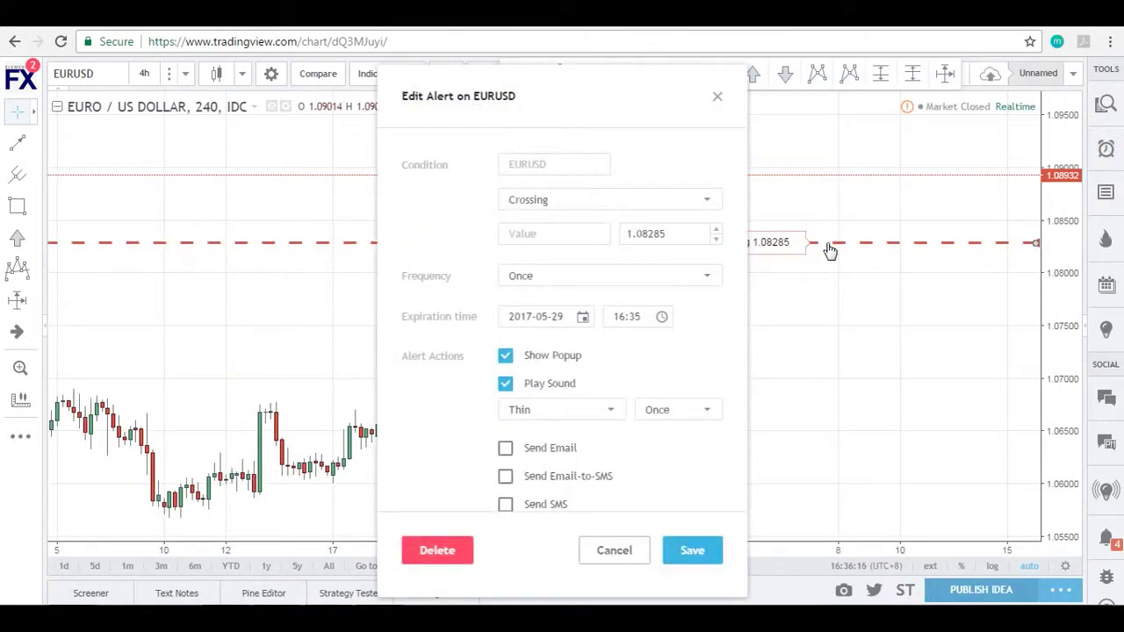
left_click(444, 543)
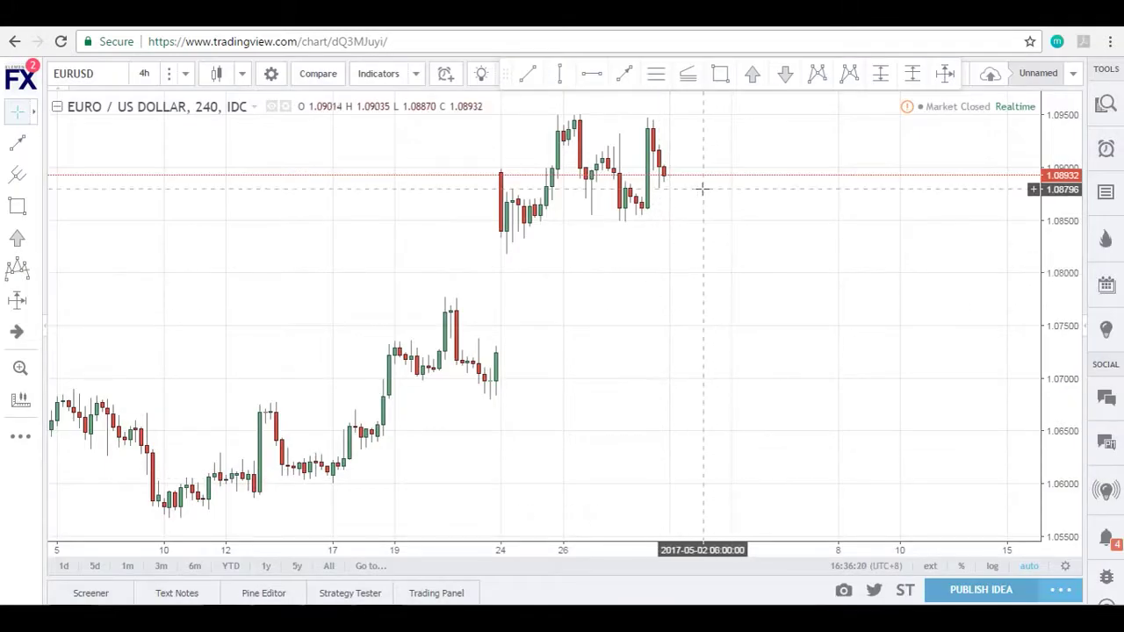
- Reset the chart, compress the price scale to about 1.045 to 1.105, and restore the default view
right_click(561, 238)
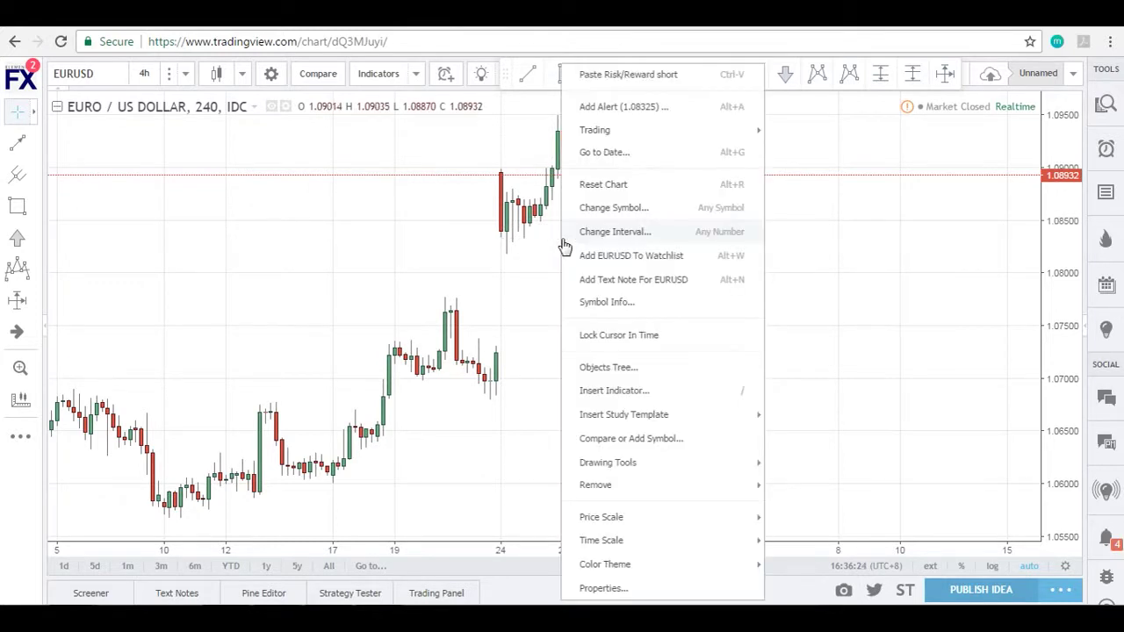
left_click(641, 188)
left_click_drag(1065, 226, 1071, 346)
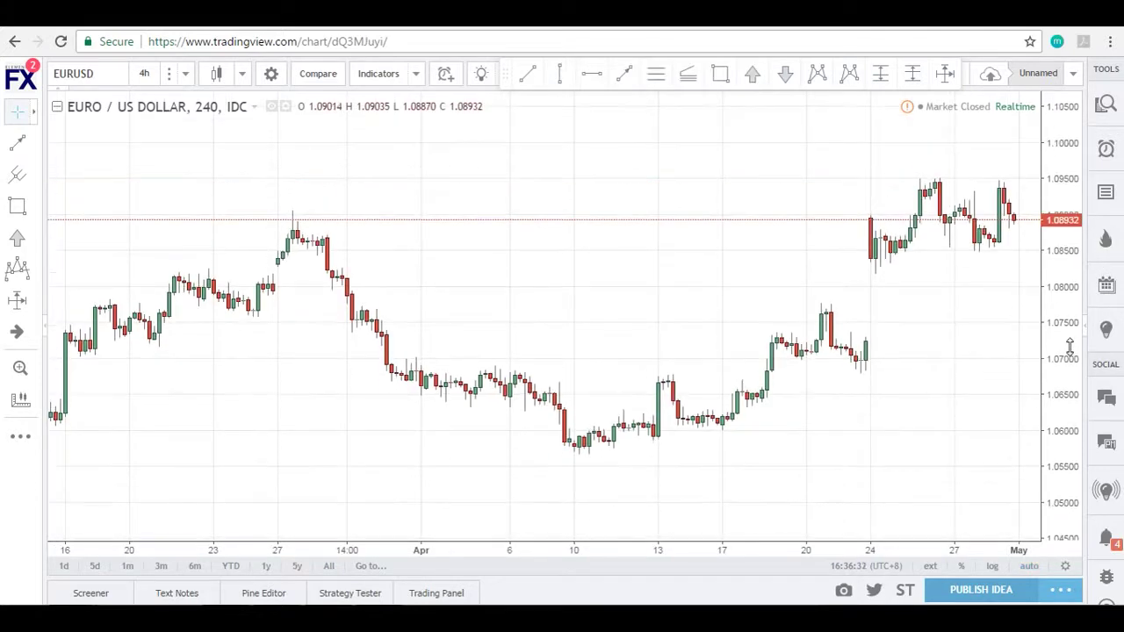
left_click_drag(738, 220, 935, 219)
left_click_drag(527, 150, 873, 150)
right_click(714, 243)
left_click(782, 186)
- Review the commands available for the chart and dismiss them without choosing one
right_click(805, 233)
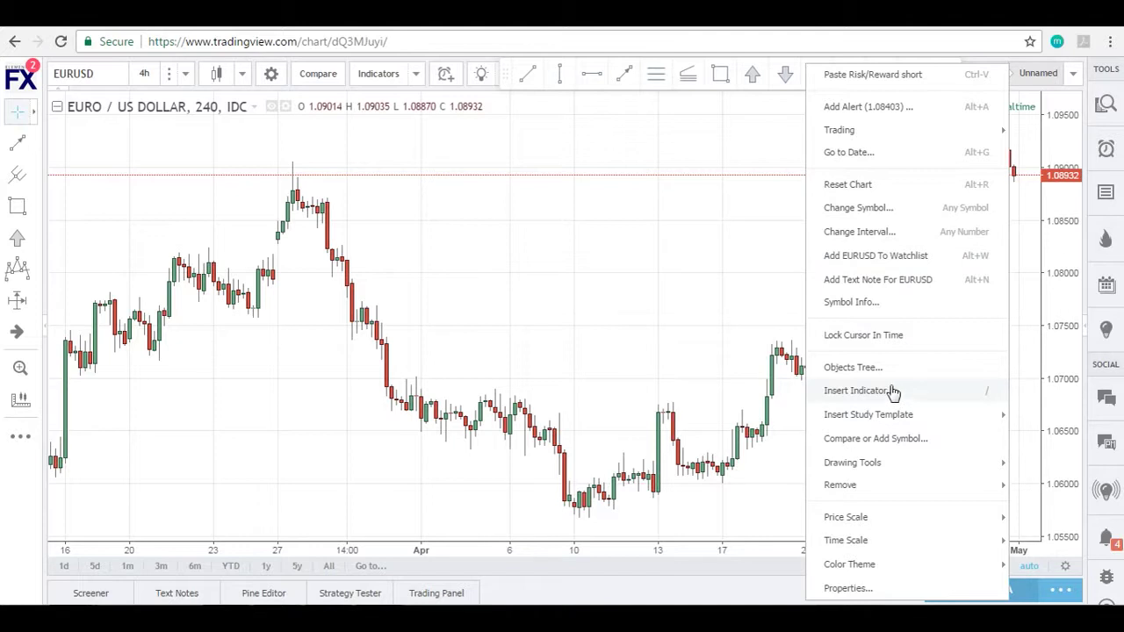
mouse_move(878, 414)
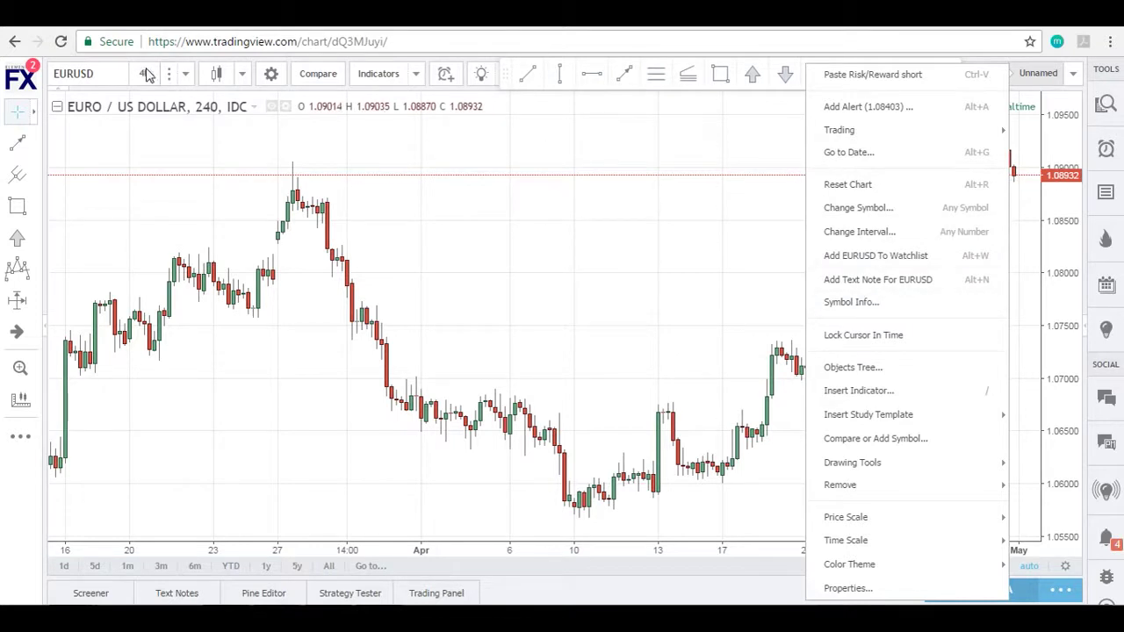
left_click(620, 219)
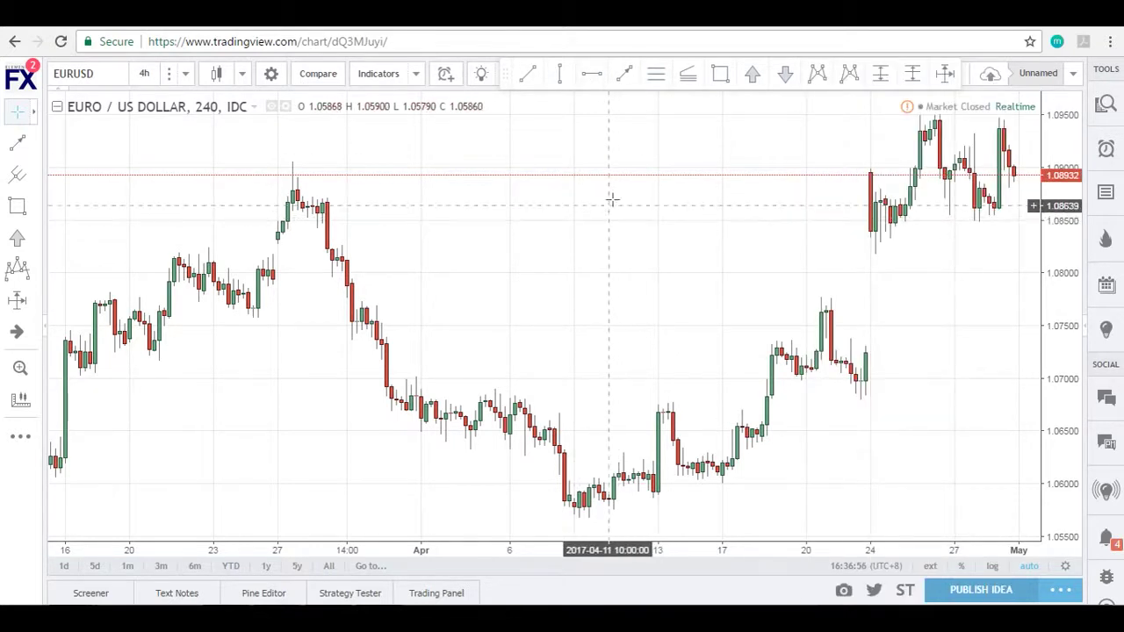
- Draw an upward arrow from about 1.0753 to 1.0854 and move it up to span about 1.0771 to 1.0873
mouse_move(508, 75)
left_mouse_down()
mouse_move(473, 116)
mouse_move(490, 77)
left_mouse_up()
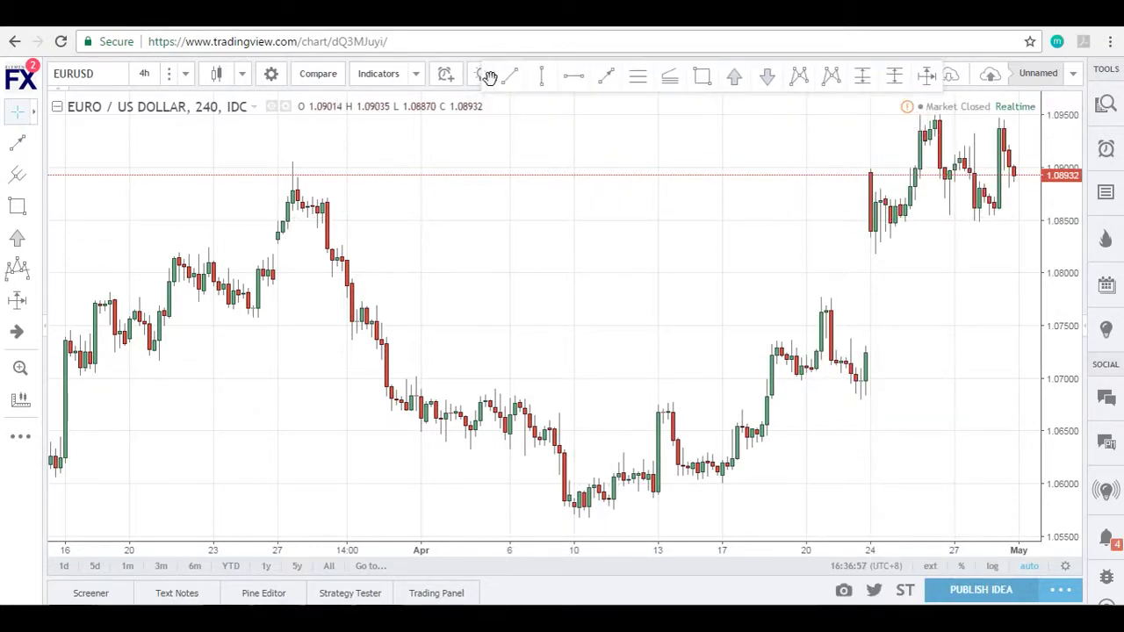
left_click(606, 77)
left_click(454, 322)
left_click(626, 216)
left_click_drag(569, 86, 425, 155)
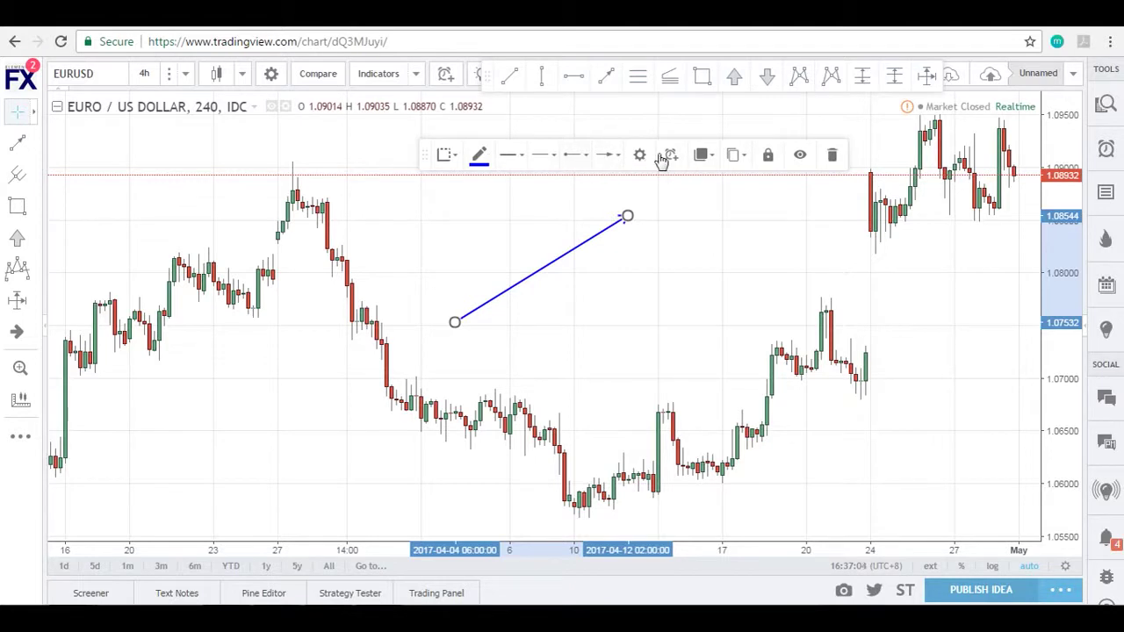
left_click_drag(605, 228, 607, 209)
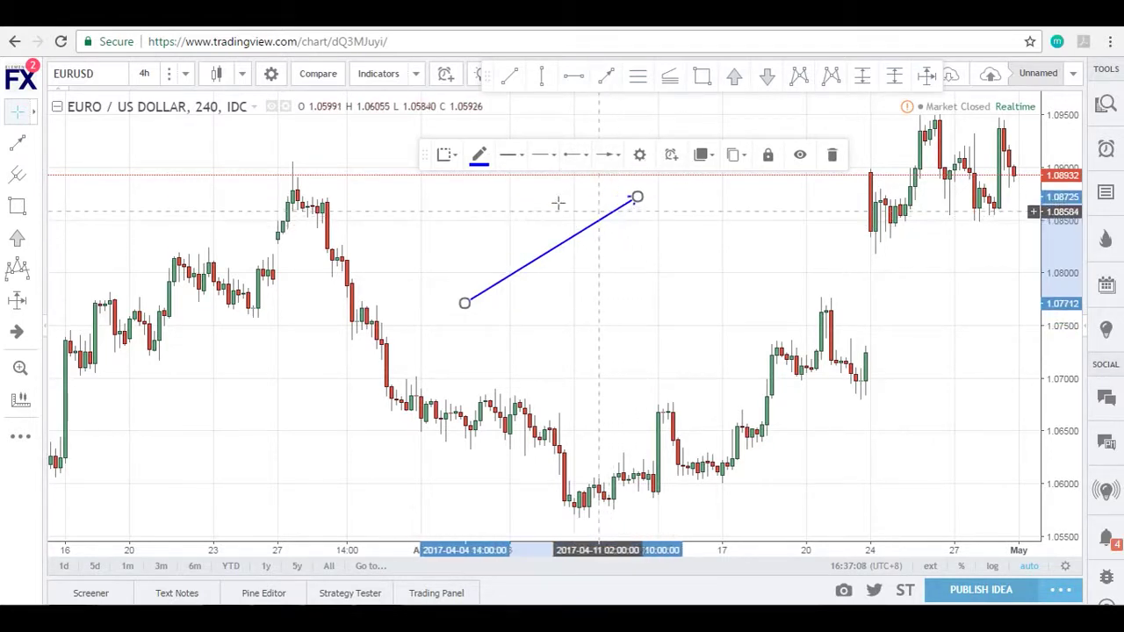
- Try dark red and several line thicknesses on the arrow, and return it to a thin blue line
left_click(481, 158)
left_click(475, 203)
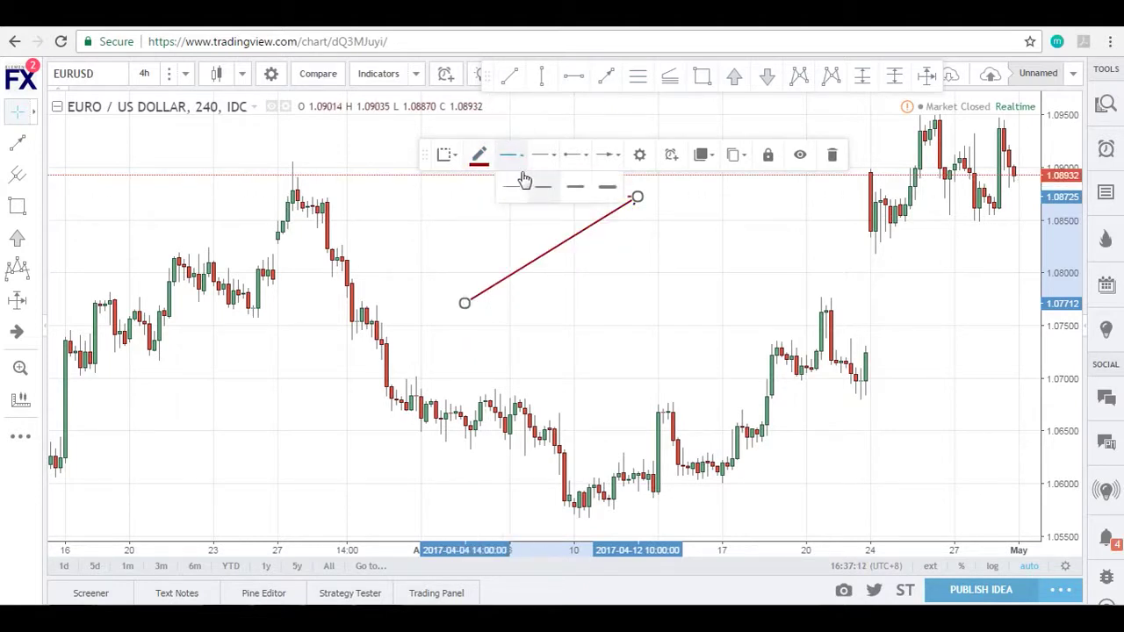
left_click(613, 189)
left_click(509, 158)
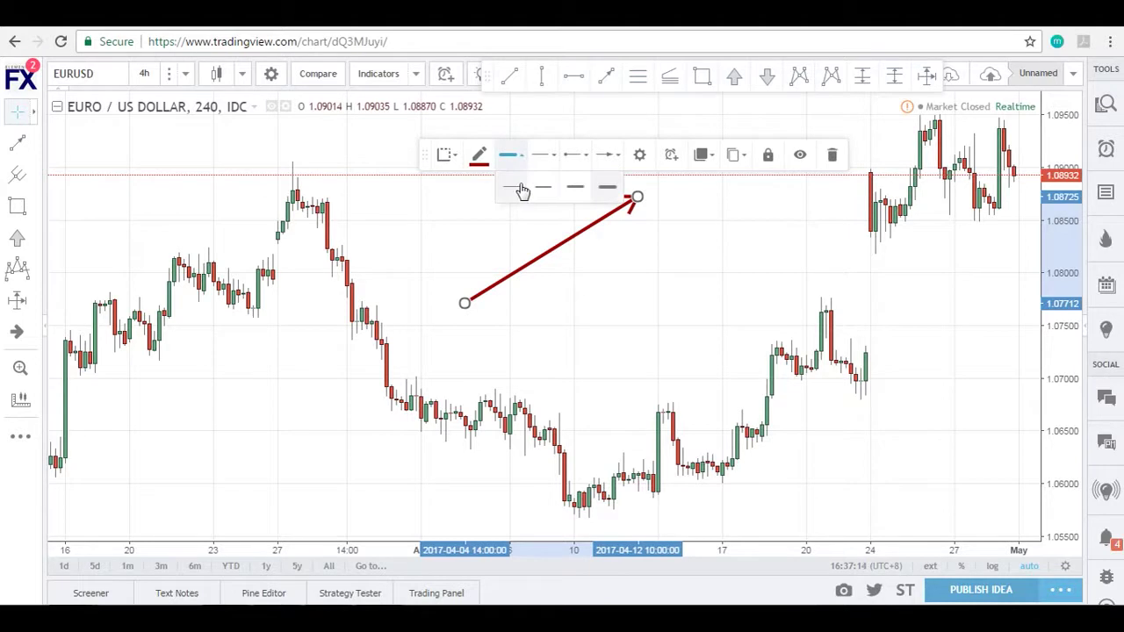
left_click(518, 188)
left_click(547, 188)
left_click(575, 185)
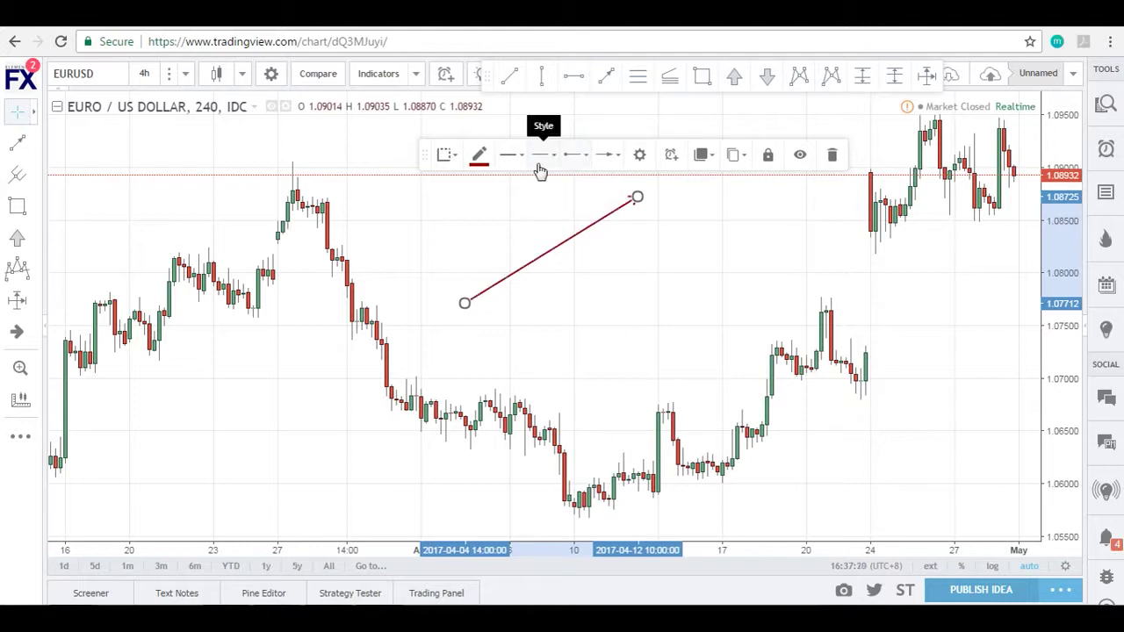
left_click(489, 162)
left_click(579, 202)
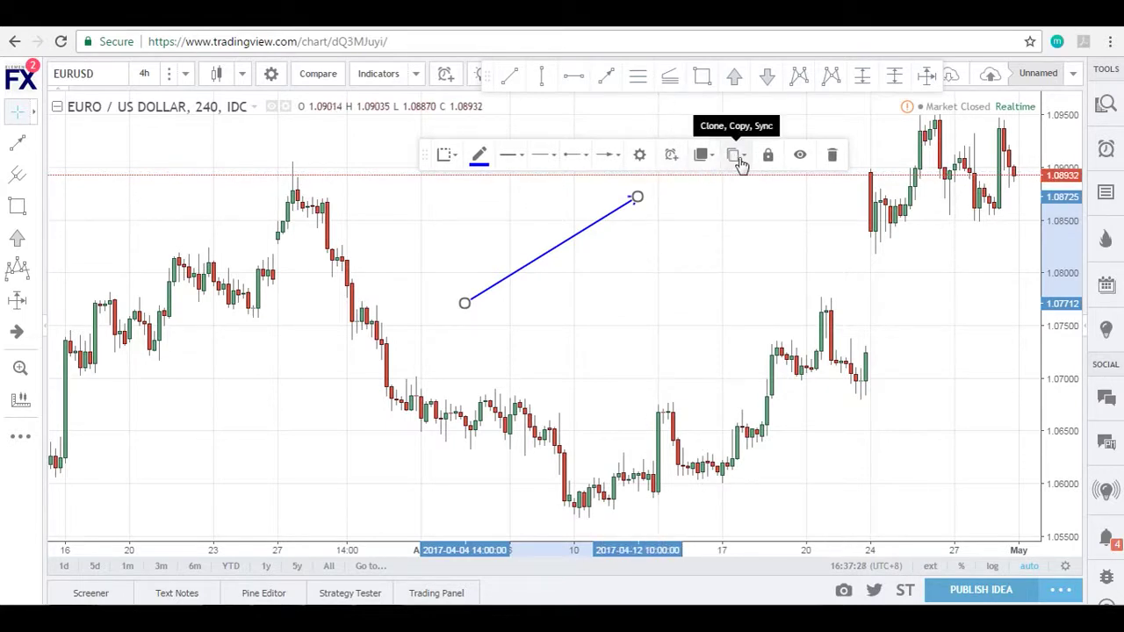
- Lock the blue arrow in place and try to move it
left_click(708, 235)
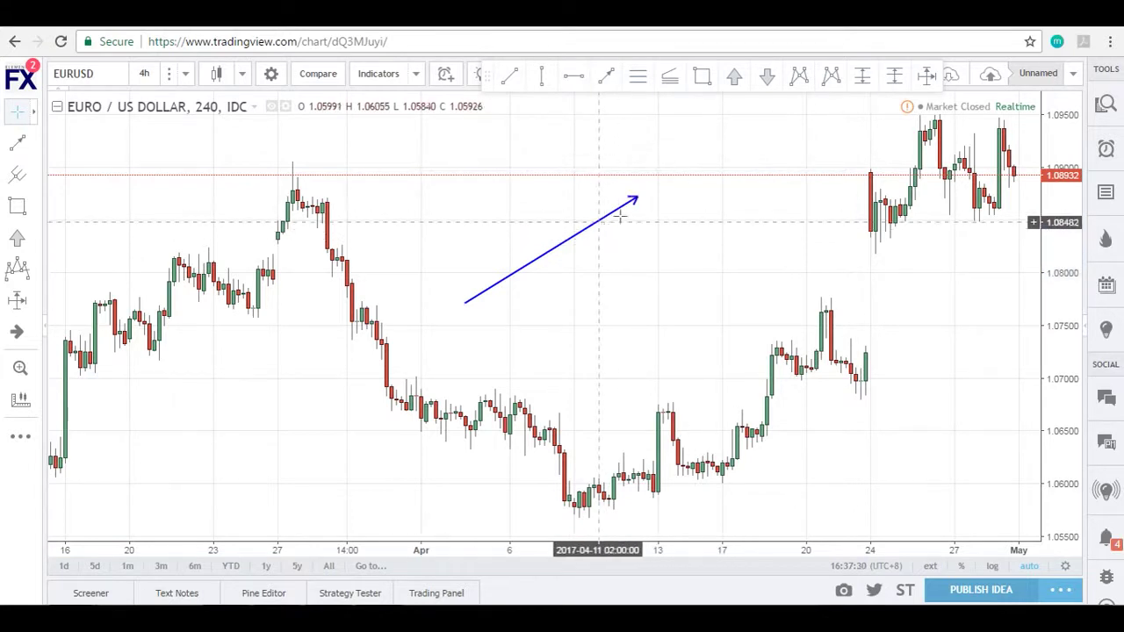
left_click(615, 220)
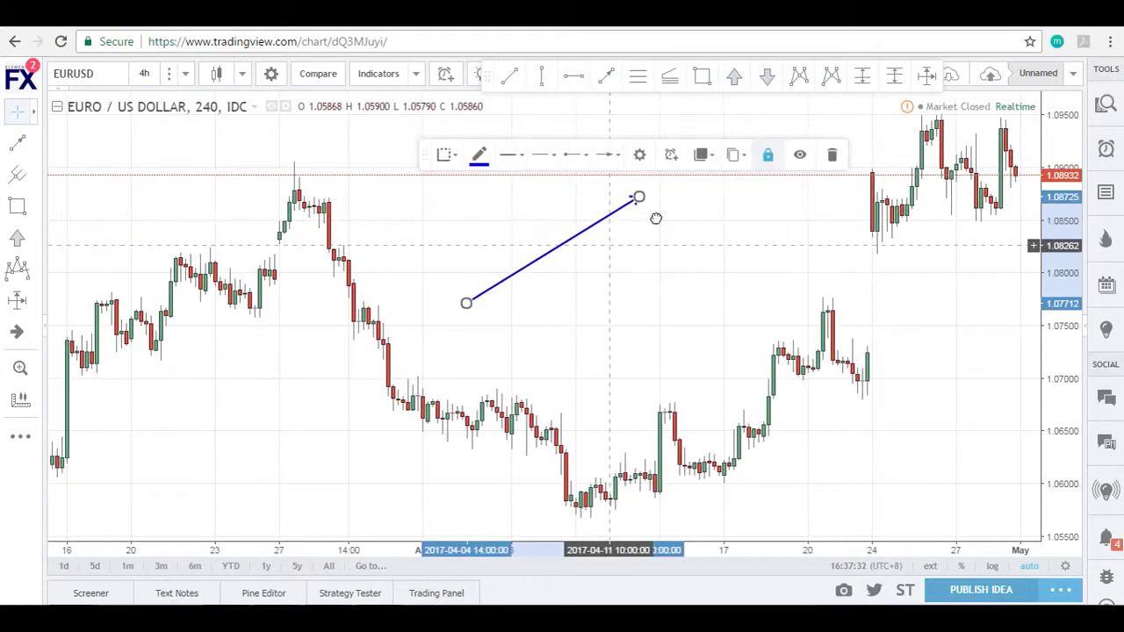
scroll(632, 224, "left", 3)
scroll(634, 231, "left", 2)
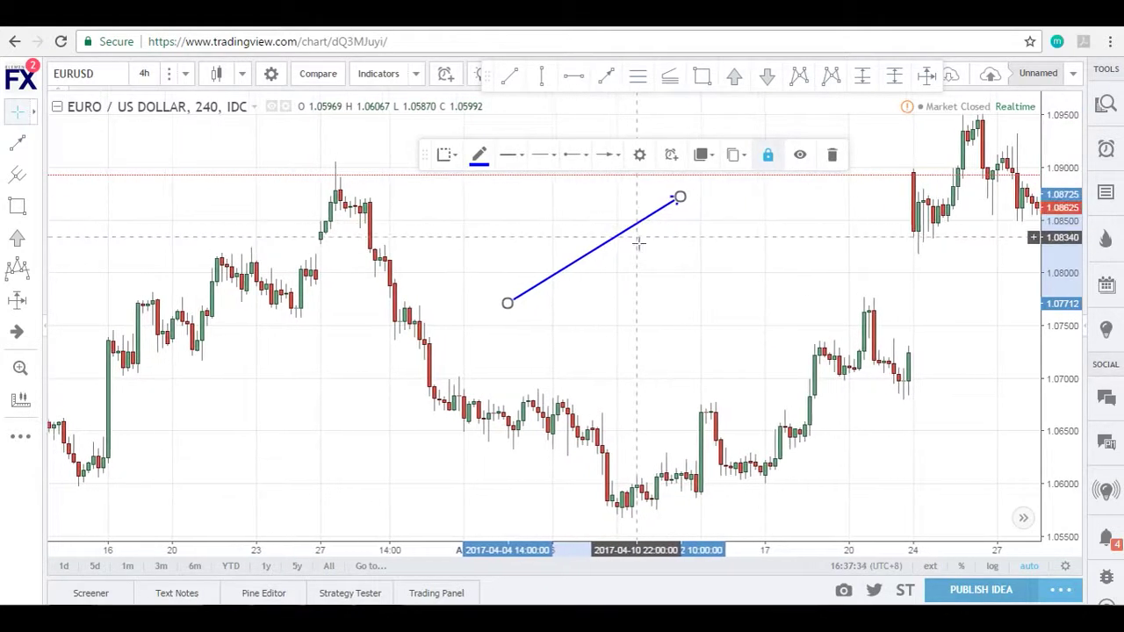
- Unlock the blue arrow, shift it slightly, and delete it from the chart
left_click(768, 155)
left_click_drag(652, 217, 659, 231)
left_click(833, 157)
scroll(469, 275, "right", 5)
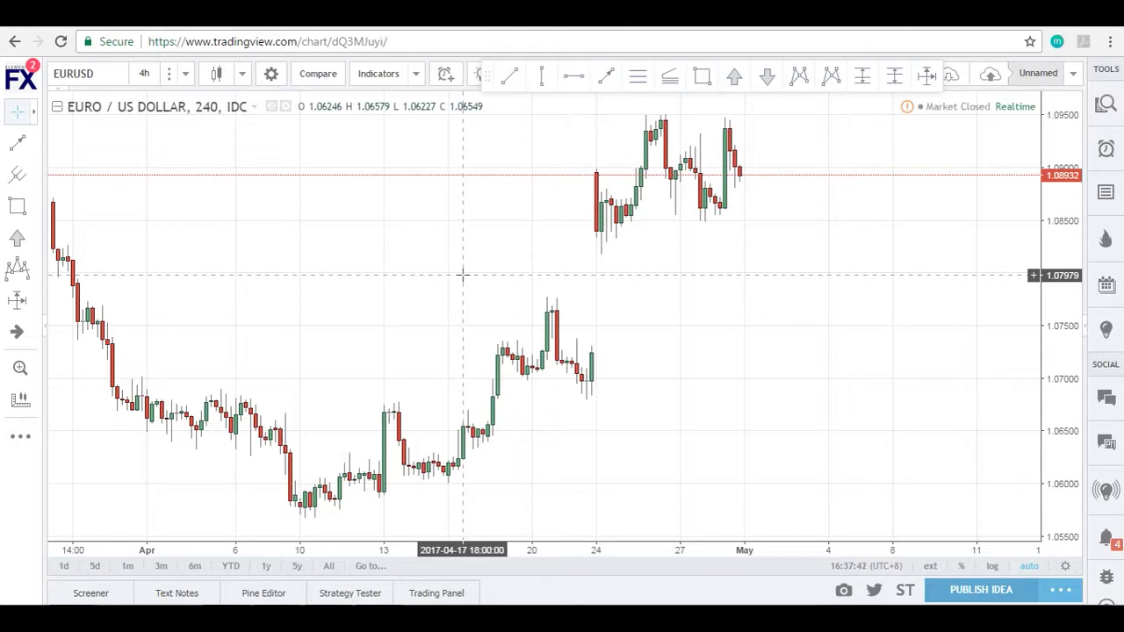
scroll(527, 298, "left", 5)
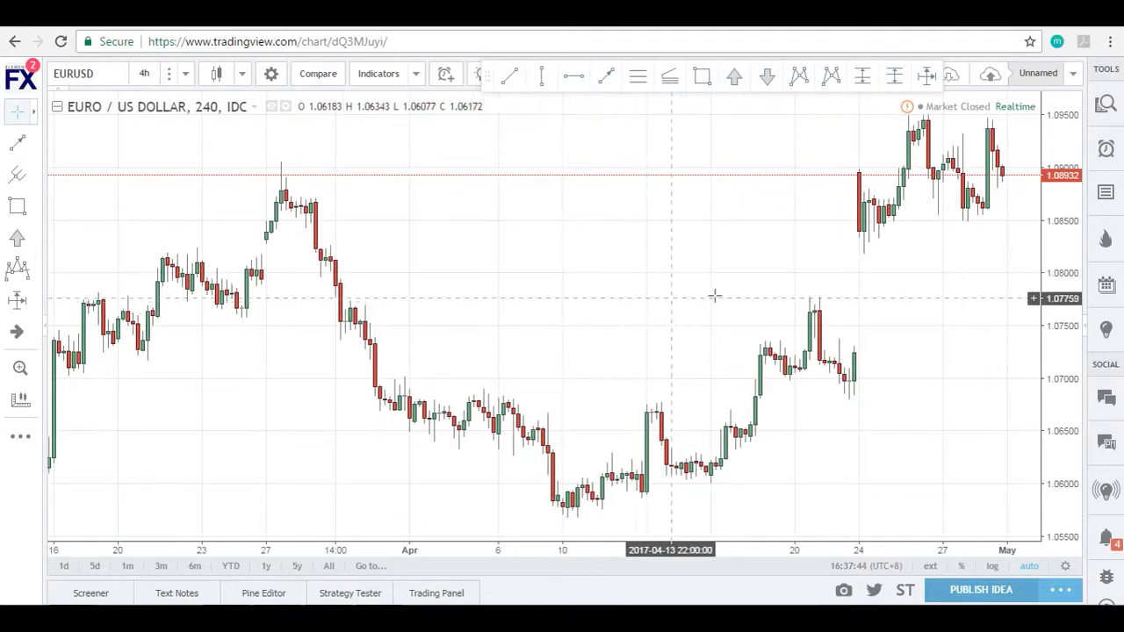
scroll(705, 296, "right", 5)
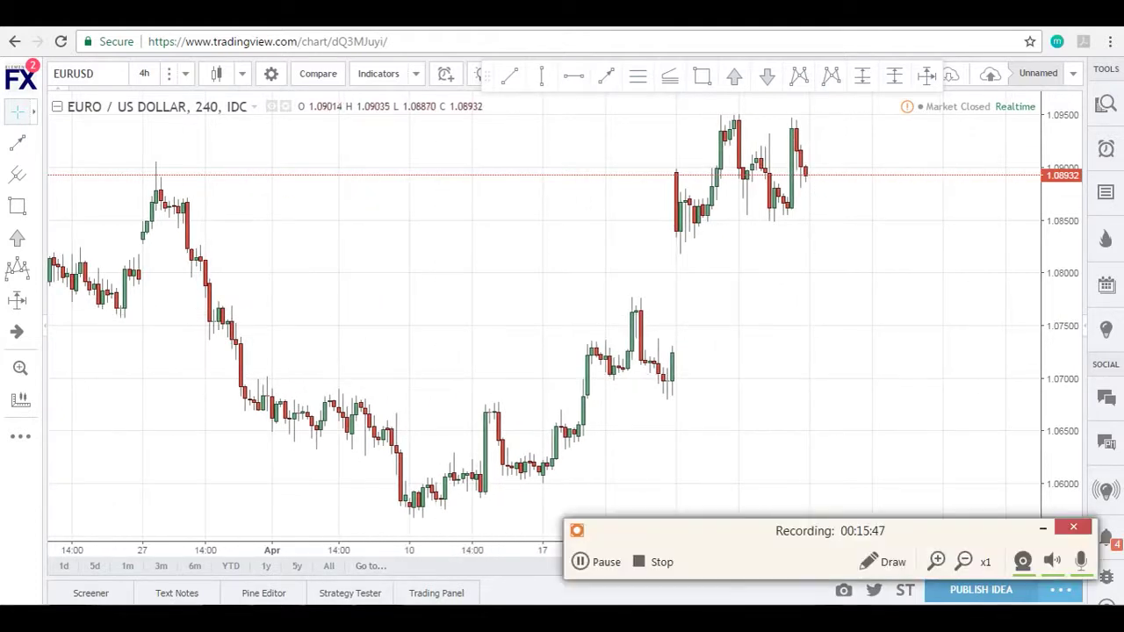
left_click(581, 563)
left_click(584, 563)
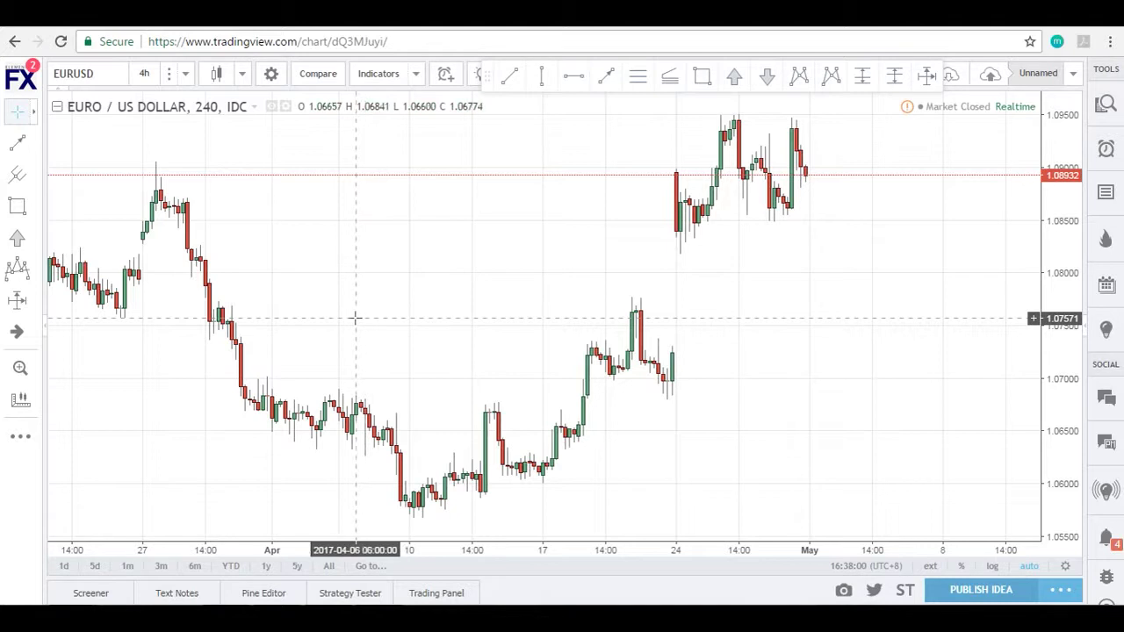
- Look over the general drawing options, such as Magnet Mode and Stay in Drawing Mode, and dismiss the UK 100 advertisement
left_click(21, 437)
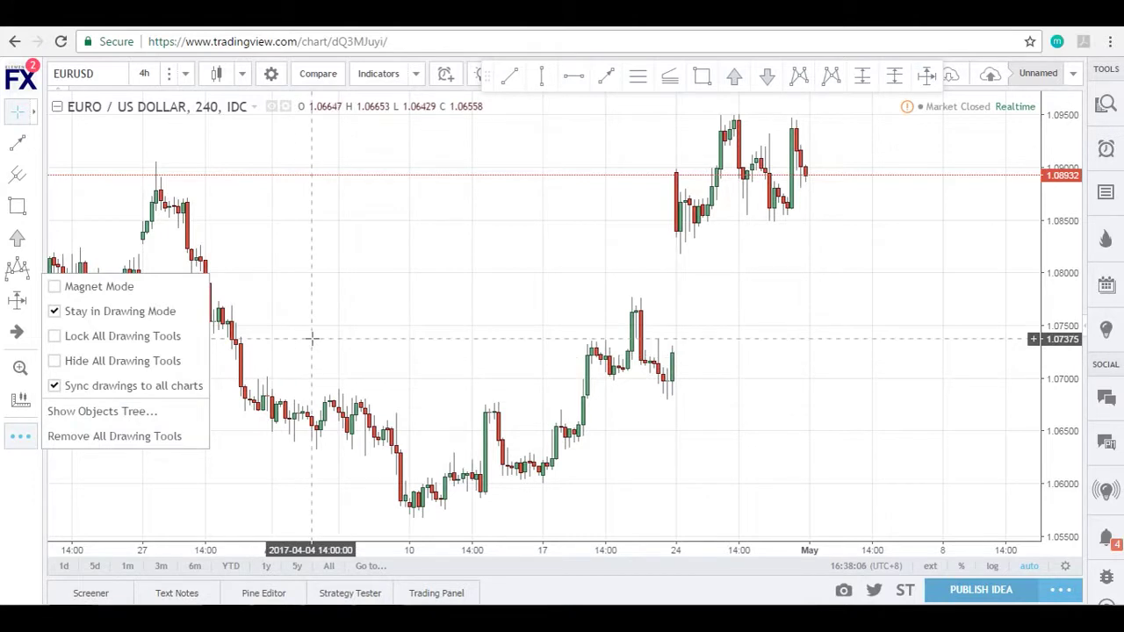
left_click(375, 332)
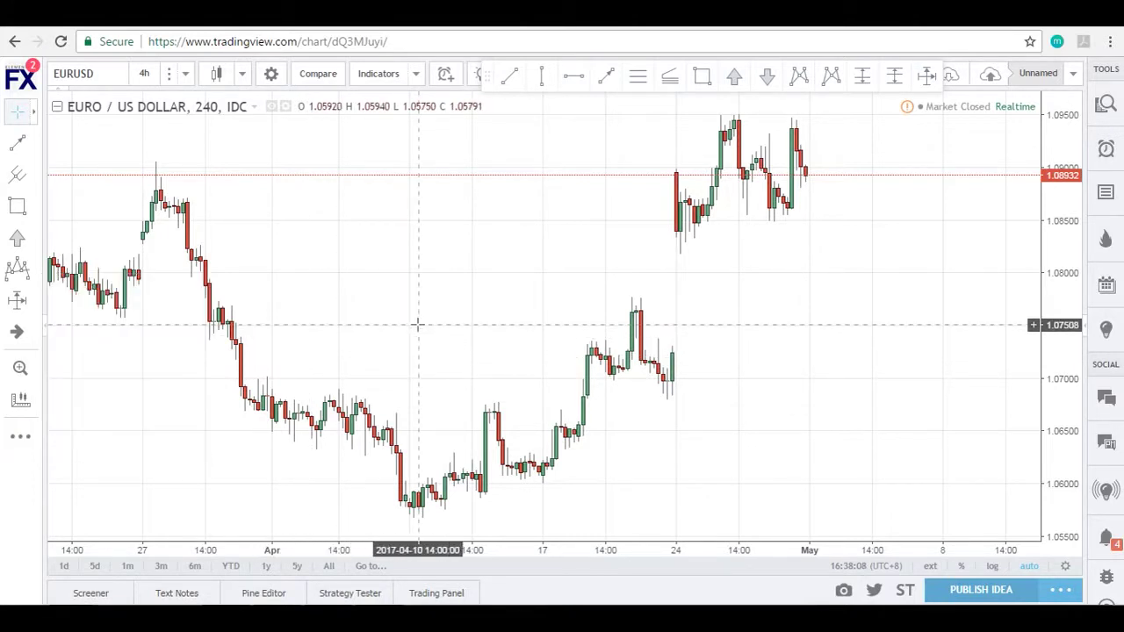
left_click_drag(470, 326, 381, 328)
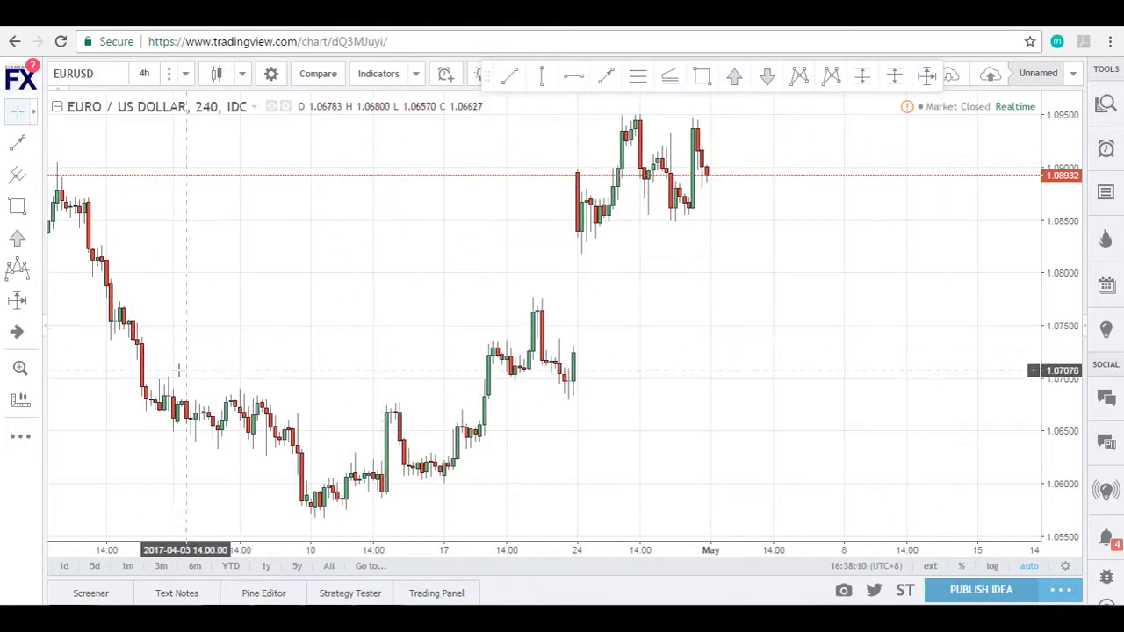
left_click(37, 436)
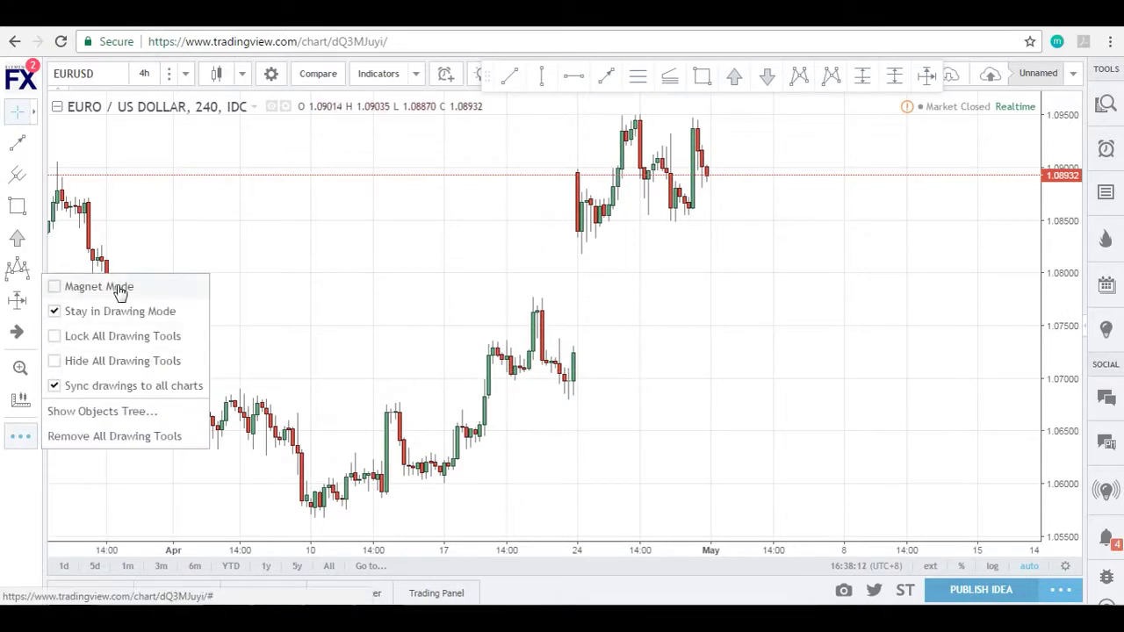
left_click(391, 284)
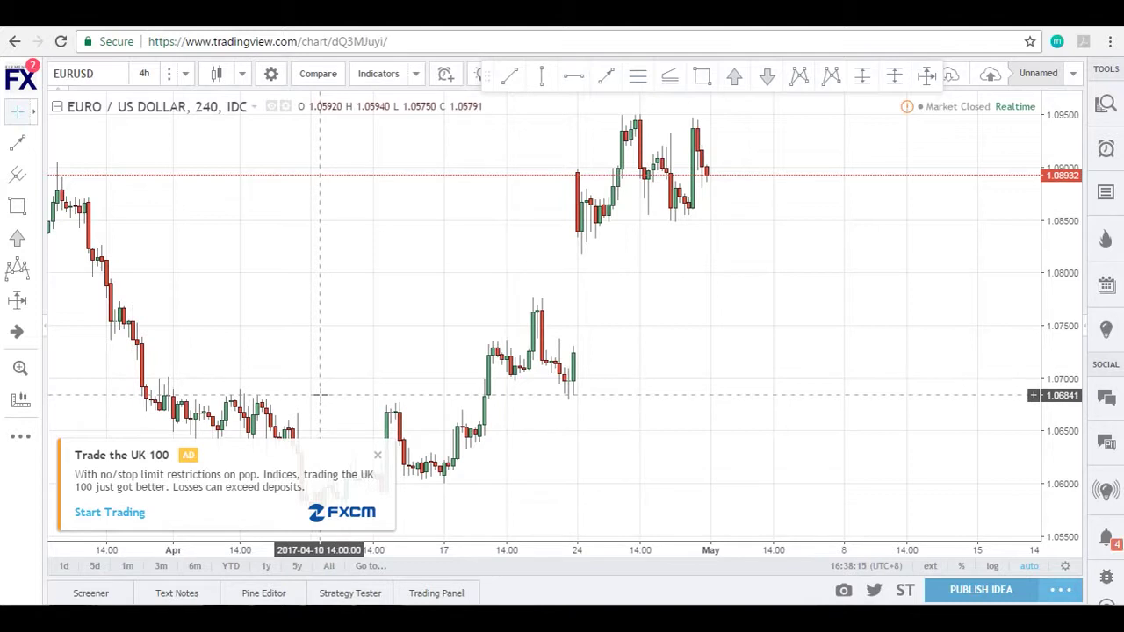
left_click(378, 455)
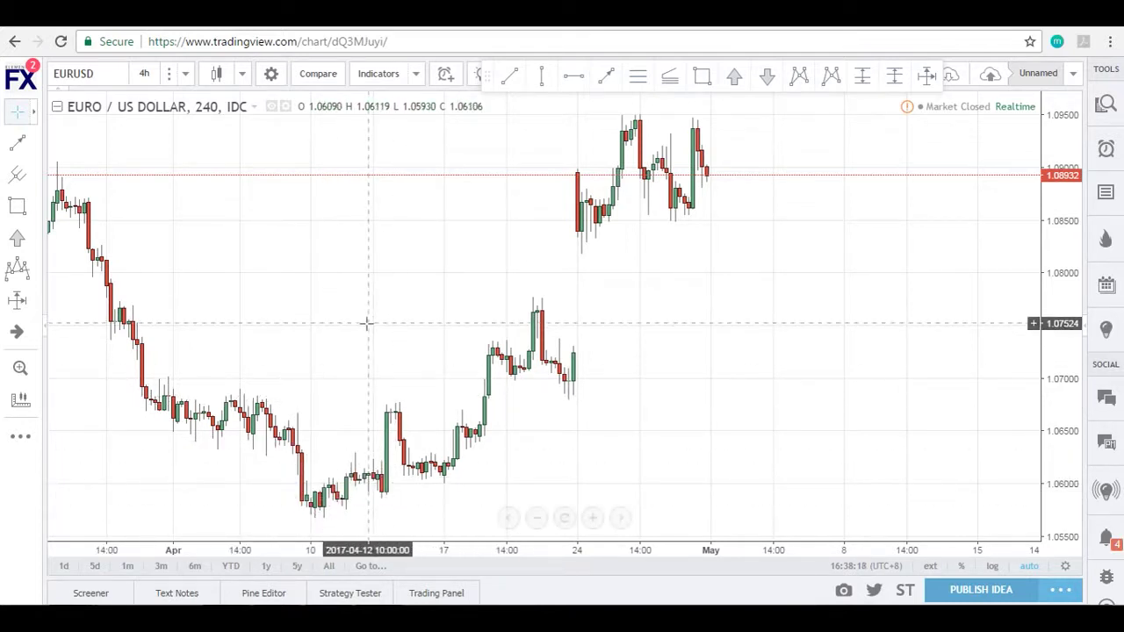
- Draw a trend line from the April 10 low at about 1.0565 to the later peak at about 1.0777, and delete it
left_click(509, 77)
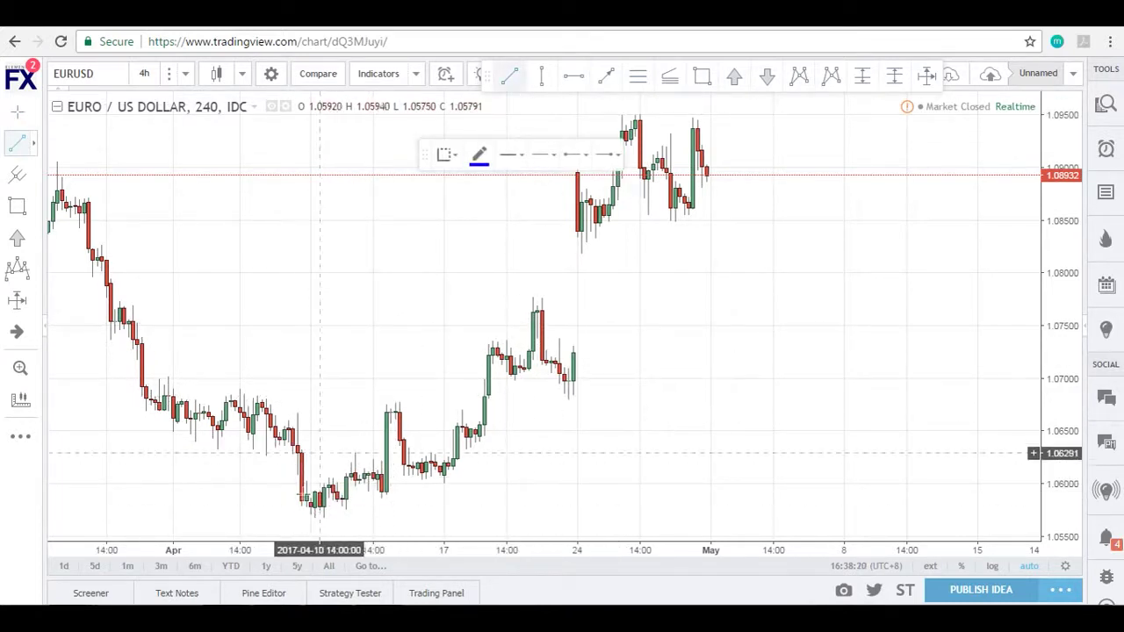
left_click(319, 521)
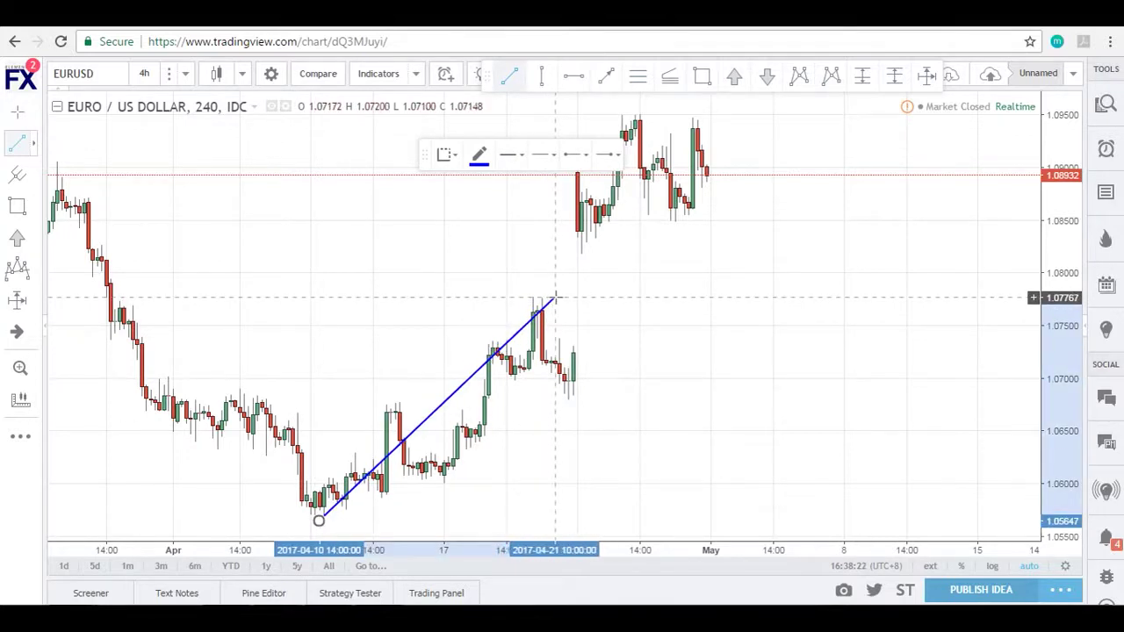
left_click(555, 298)
key("Delete")
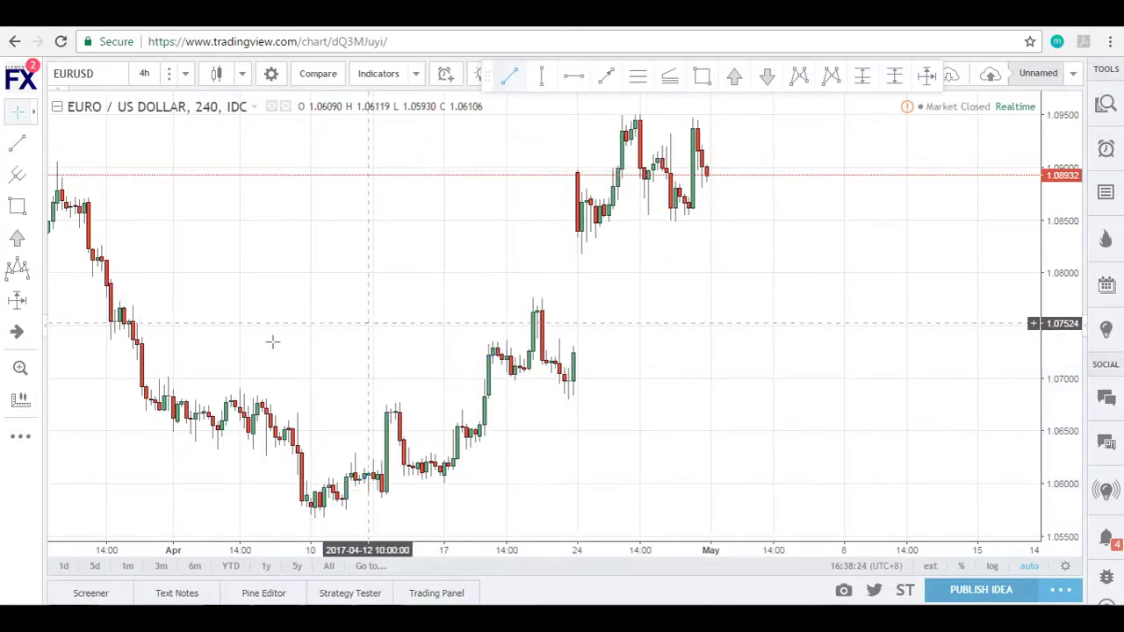
- With Magnet Mode enabled, draw a trend line from the April 10 low at about 1.0568 to the peak near 1.0778, and delete it
left_click(20, 436)
left_click(101, 304)
left_click(510, 76)
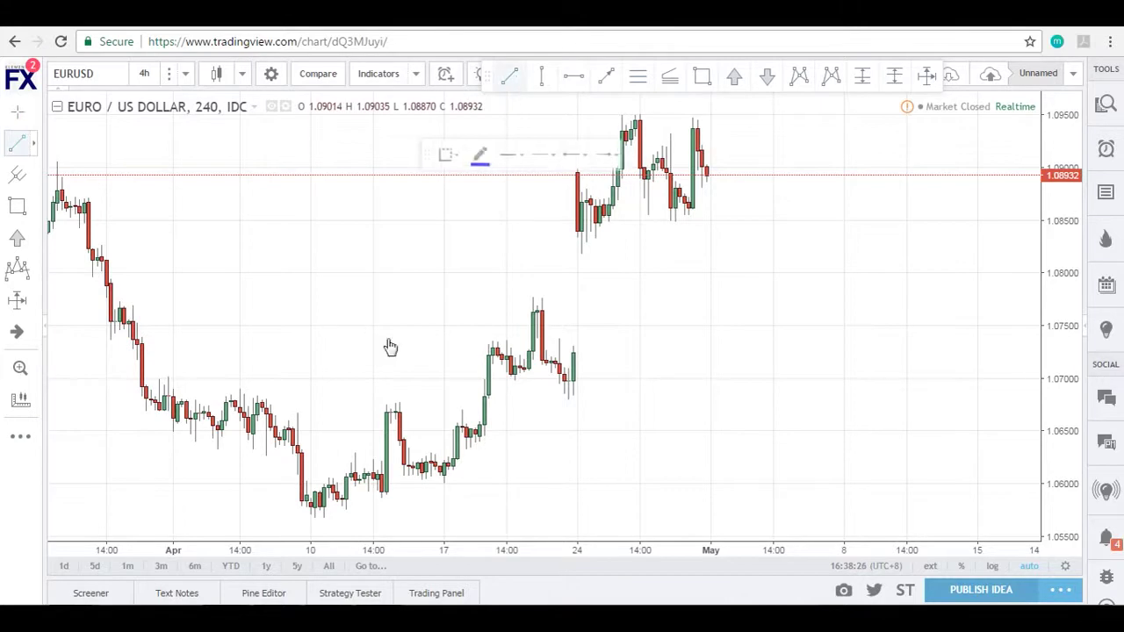
left_click(323, 518)
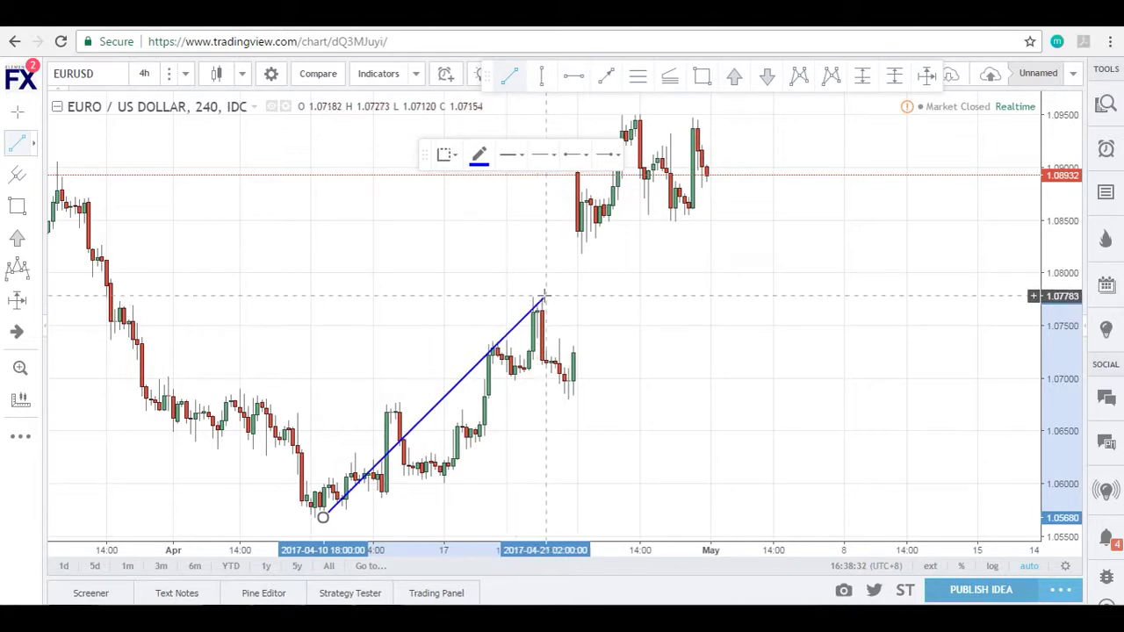
left_click(544, 300)
key("Delete")
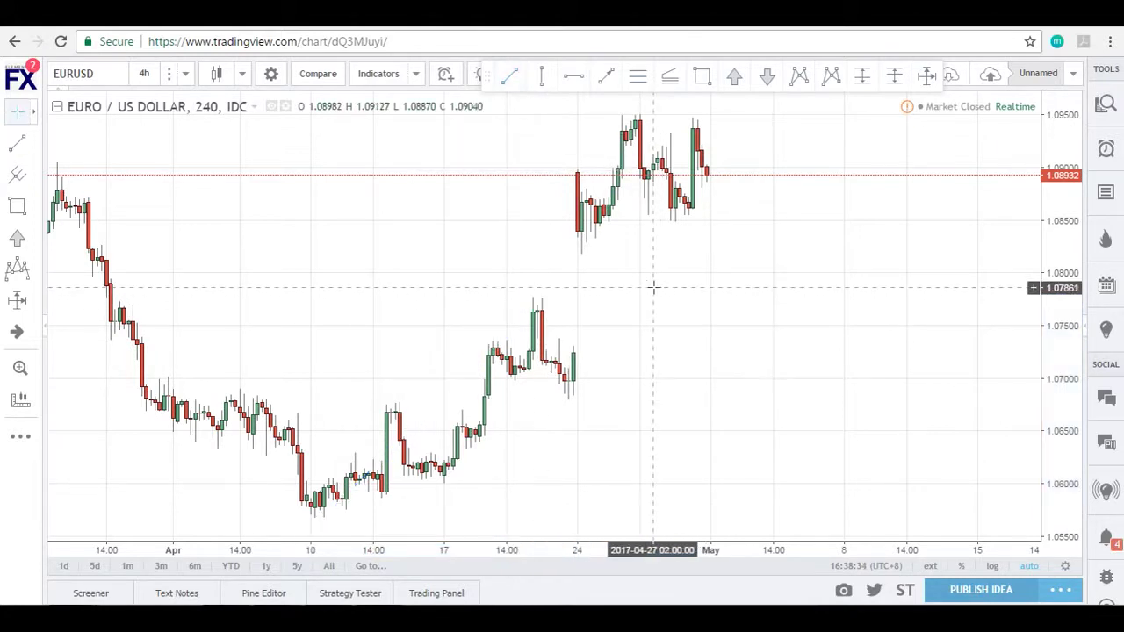
- Draw a Fibonacci retracement from the April 10 low at 1.05680 to the later April peak at 1.07768
key("alt+h")
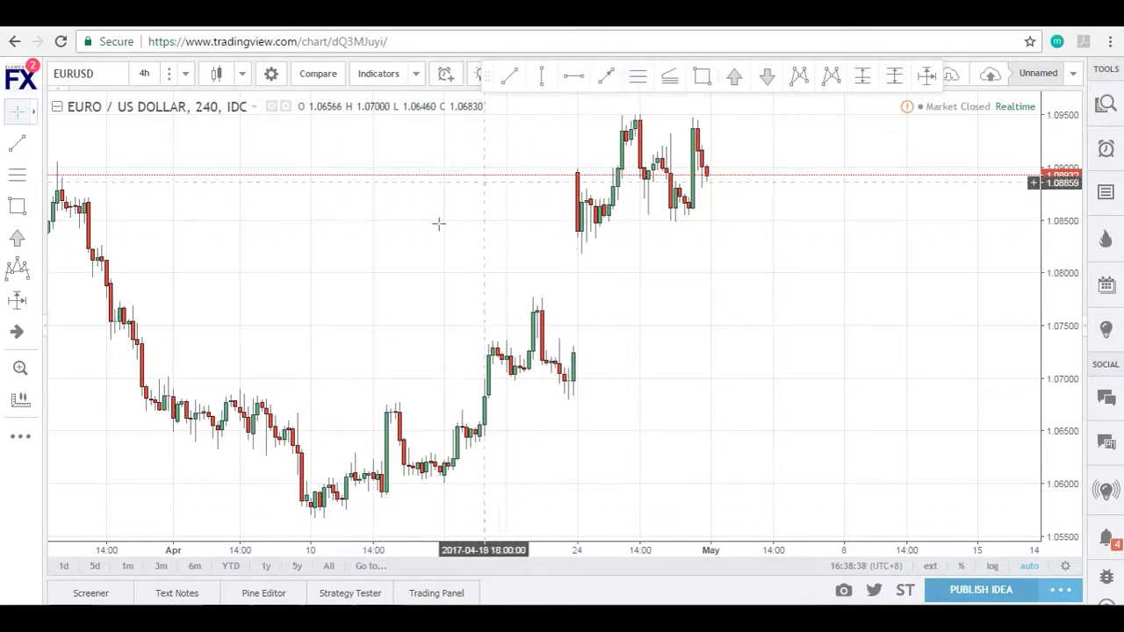
key("Escape")
left_click(637, 77)
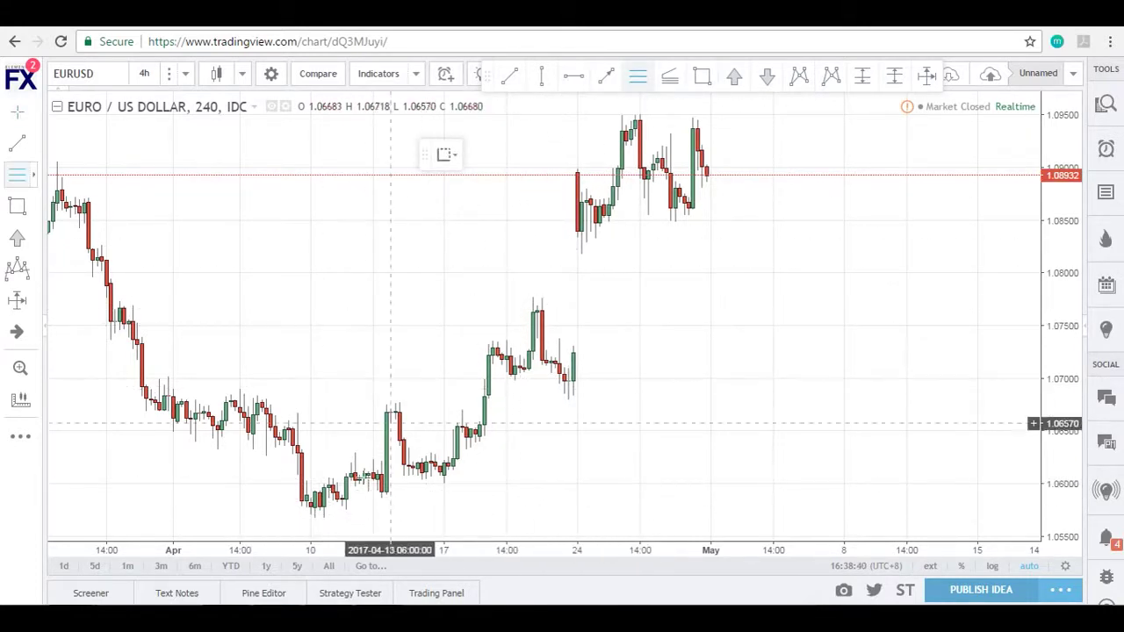
left_click(314, 519)
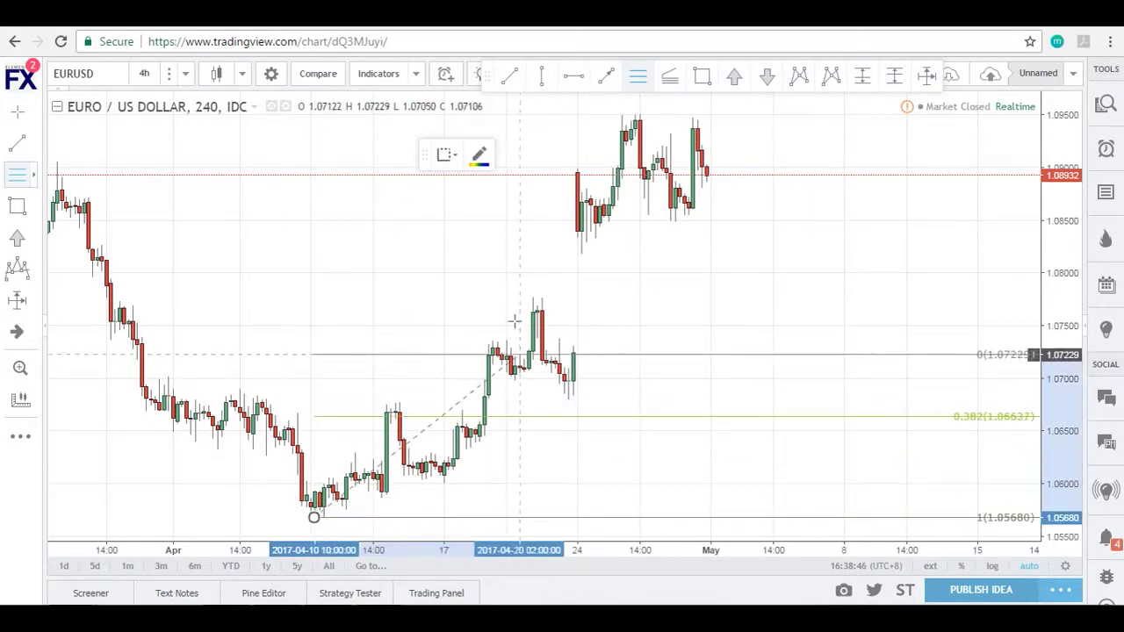
left_click(540, 298)
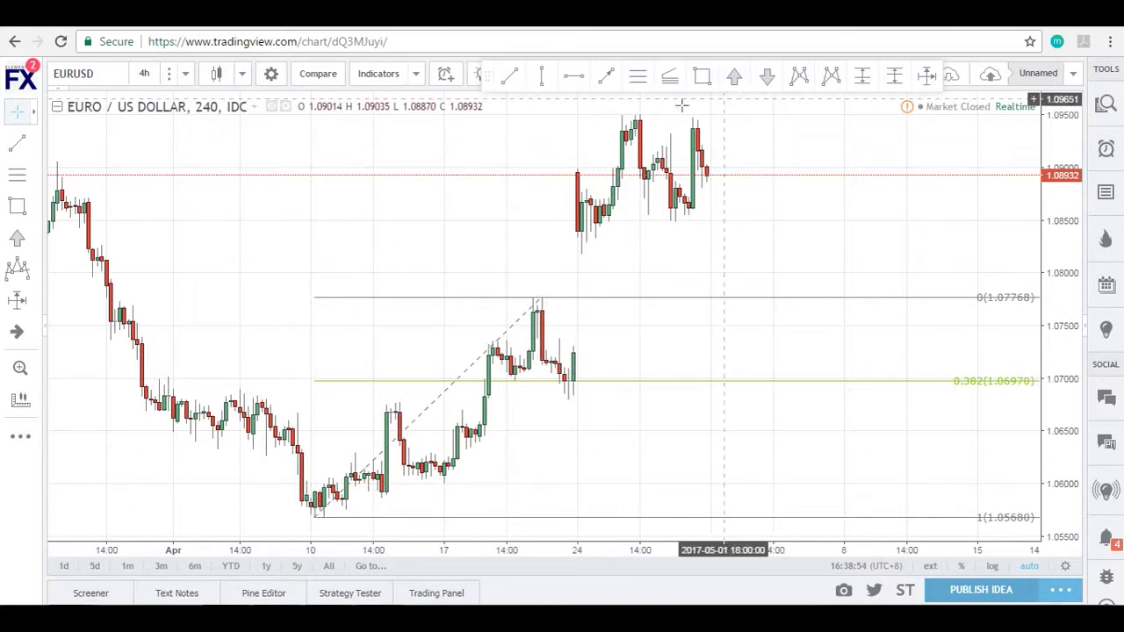
left_click(509, 76)
left_click(541, 299)
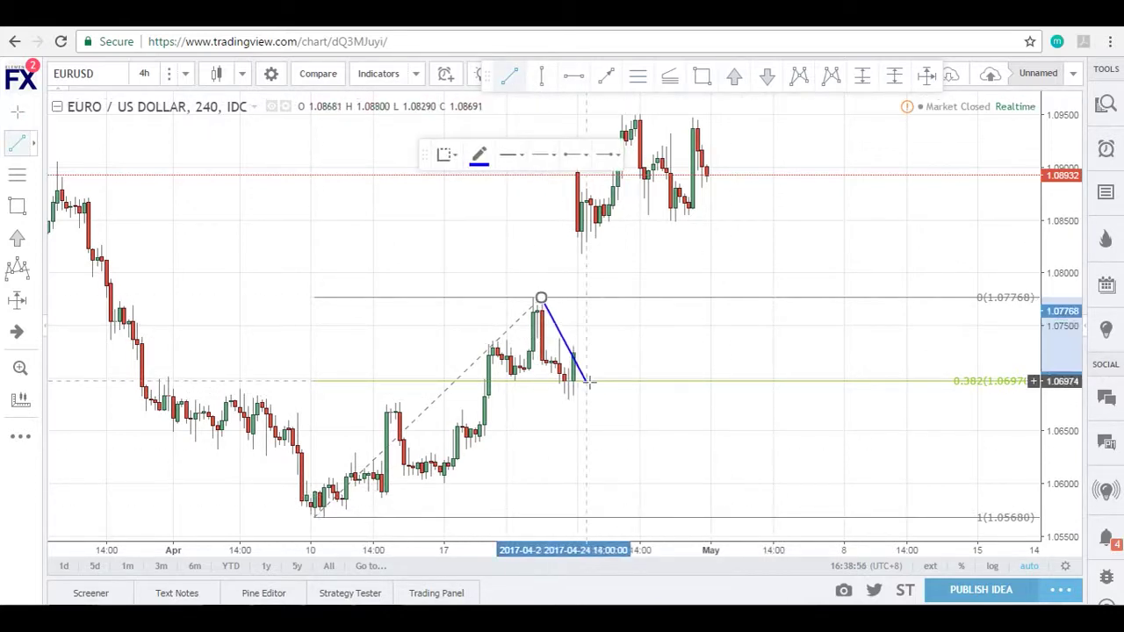
key("Escape")
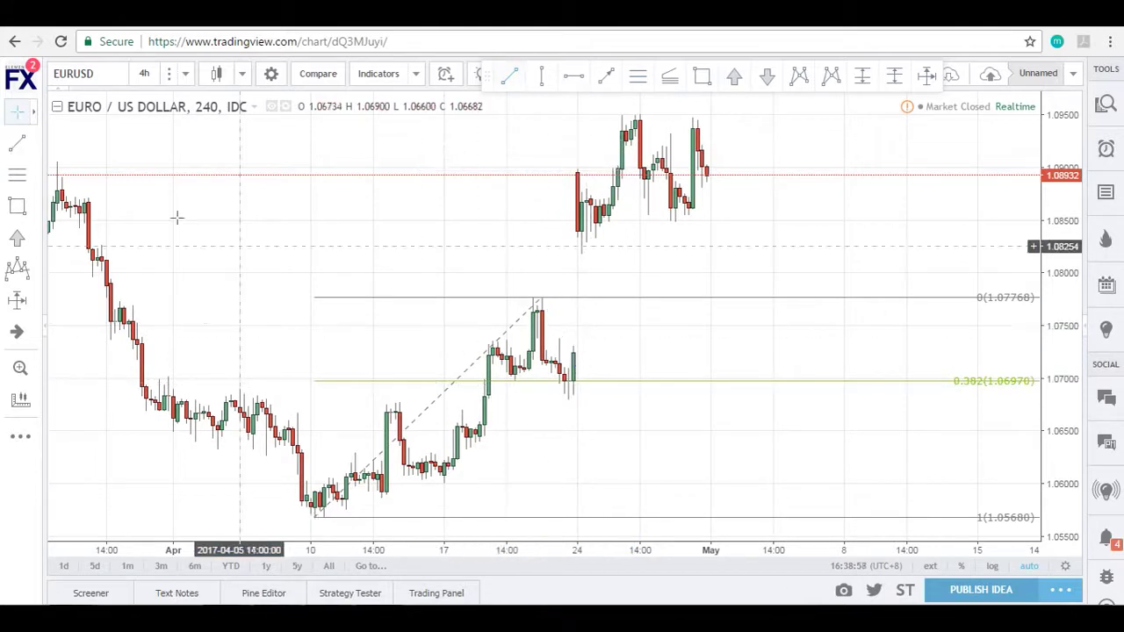
- Place a long position just after the latest candle, move it beside the April 24 gap with entry at about 1.07359, and delete it
left_click(26, 436)
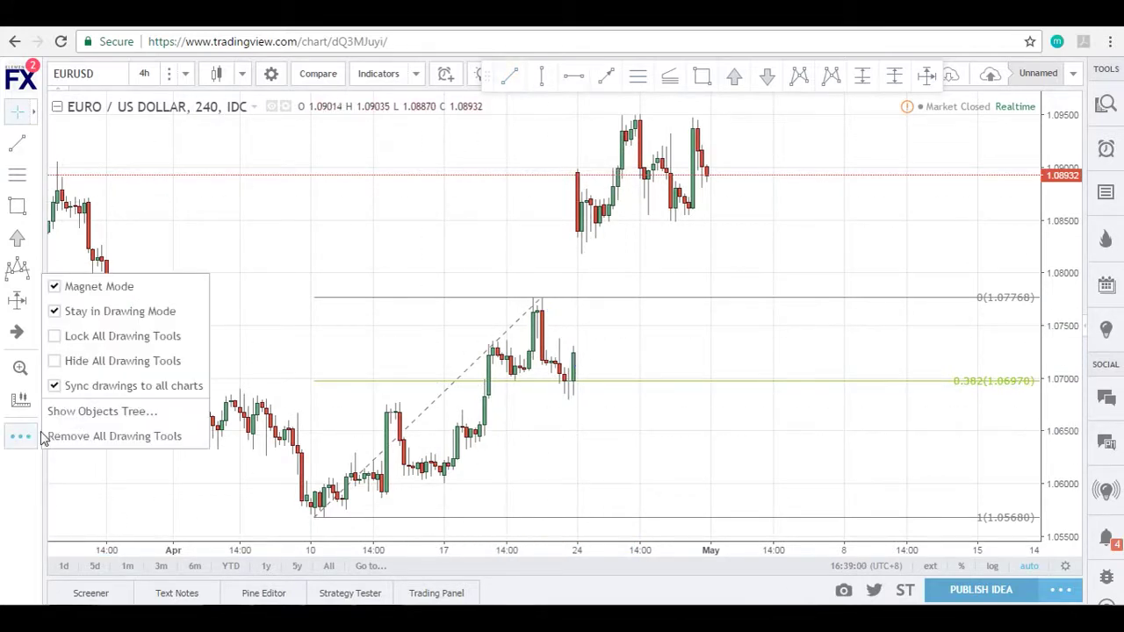
left_click(632, 268)
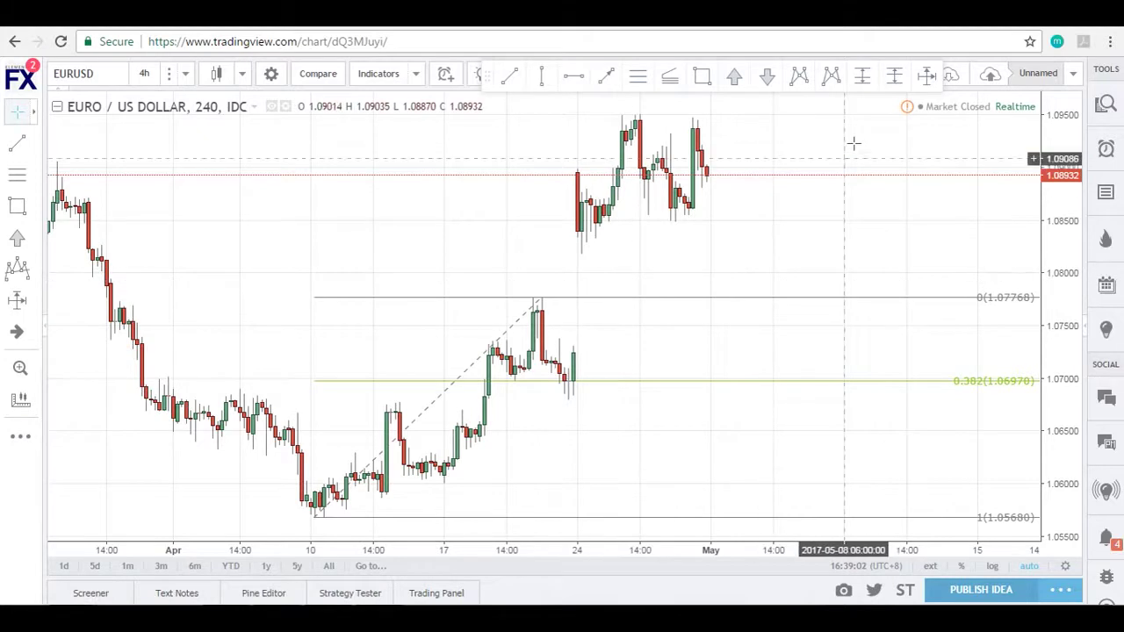
left_click(863, 76)
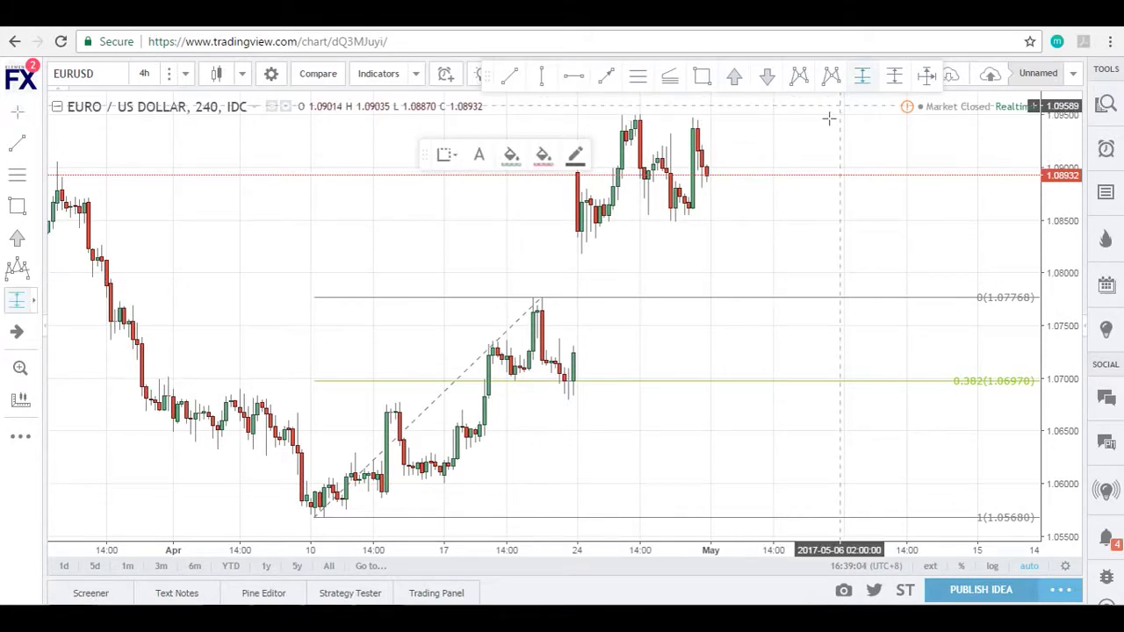
left_click(718, 181)
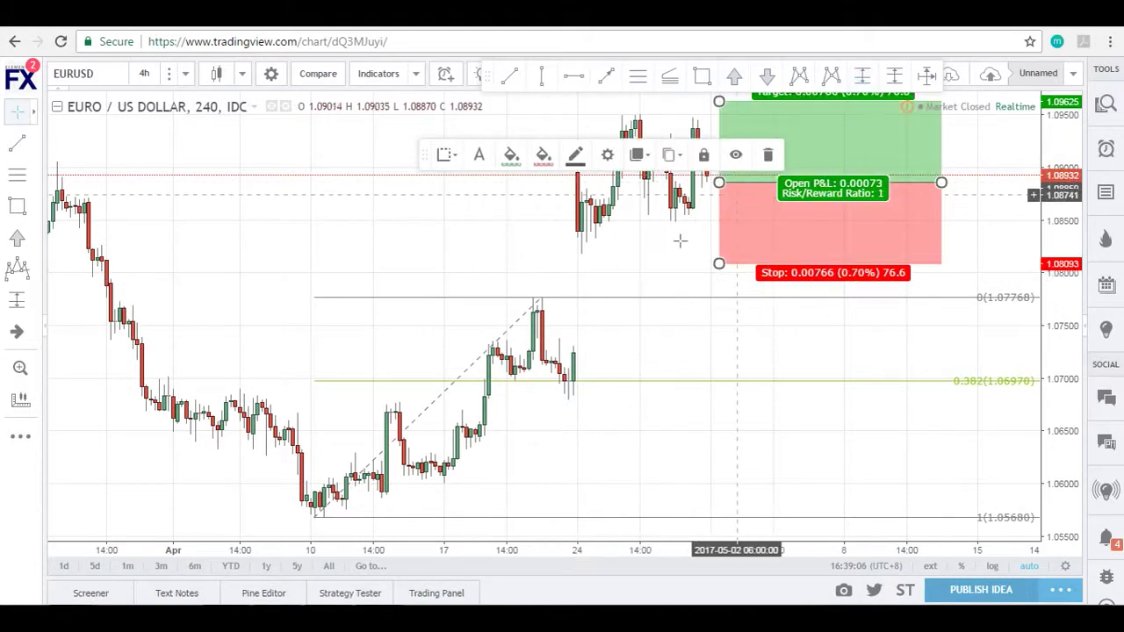
left_click(698, 198)
mouse_move(770, 205)
left_mouse_down()
mouse_move(710, 198)
mouse_move(787, 189)
mouse_move(705, 381)
mouse_move(606, 395)
mouse_move(483, 363)
mouse_move(454, 406)
mouse_move(394, 436)
mouse_move(380, 412)
mouse_move(321, 416)
mouse_move(288, 445)
mouse_move(589, 342)
left_mouse_up()
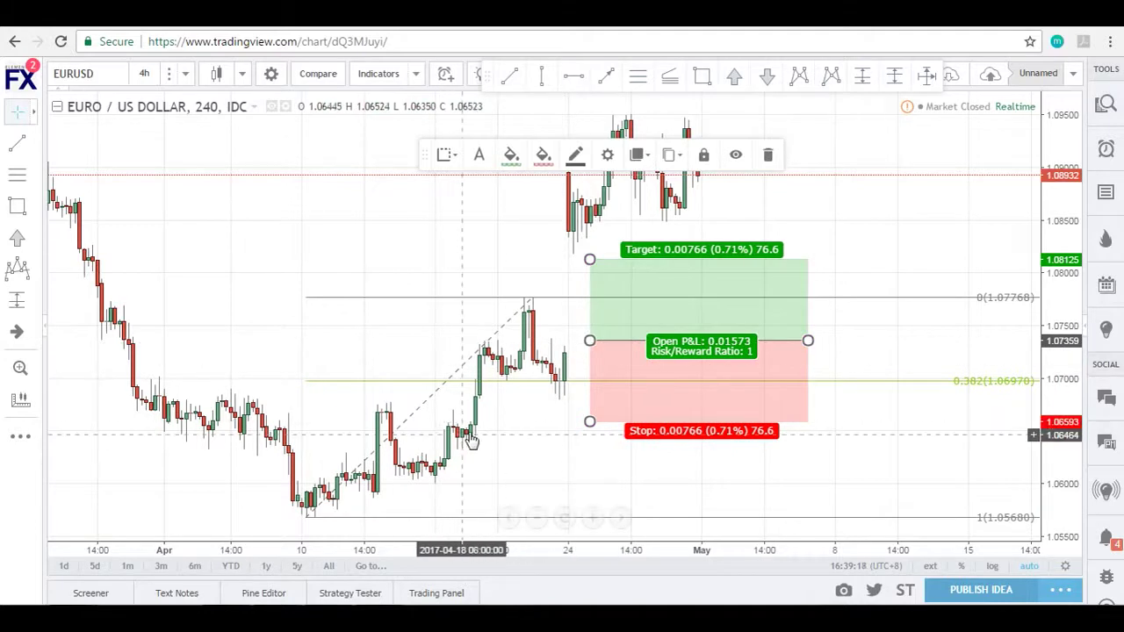
left_click(12, 441)
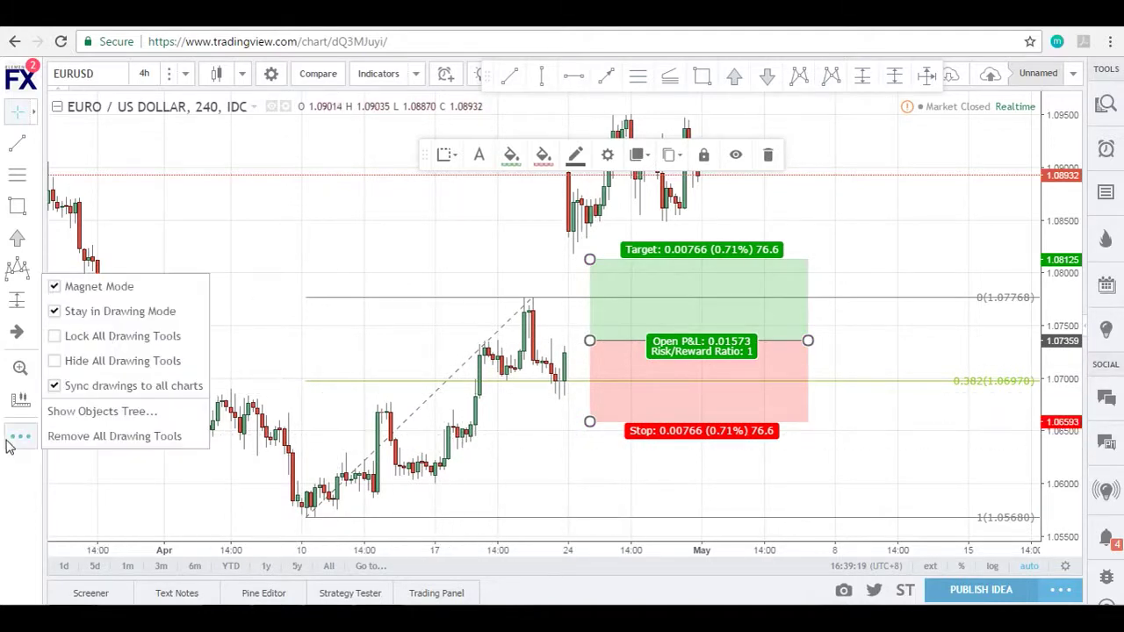
left_click(644, 334)
key("Delete")
- Turn off Magnet Mode and Stay in Drawing Mode in the drawing options
left_click(21, 439)
left_click(103, 289)
left_click(20, 435)
left_click(145, 315)
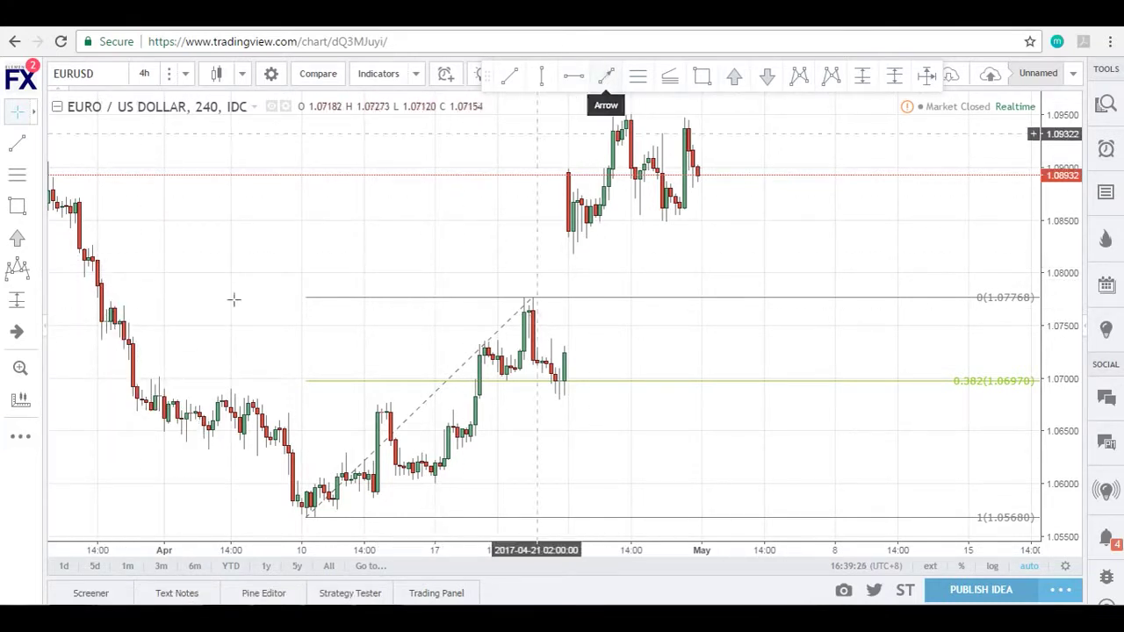
- Draw a rising arrow from April 3 at about 1.07492 to April 10 at about 1.0862, and delete it
left_click(606, 75)
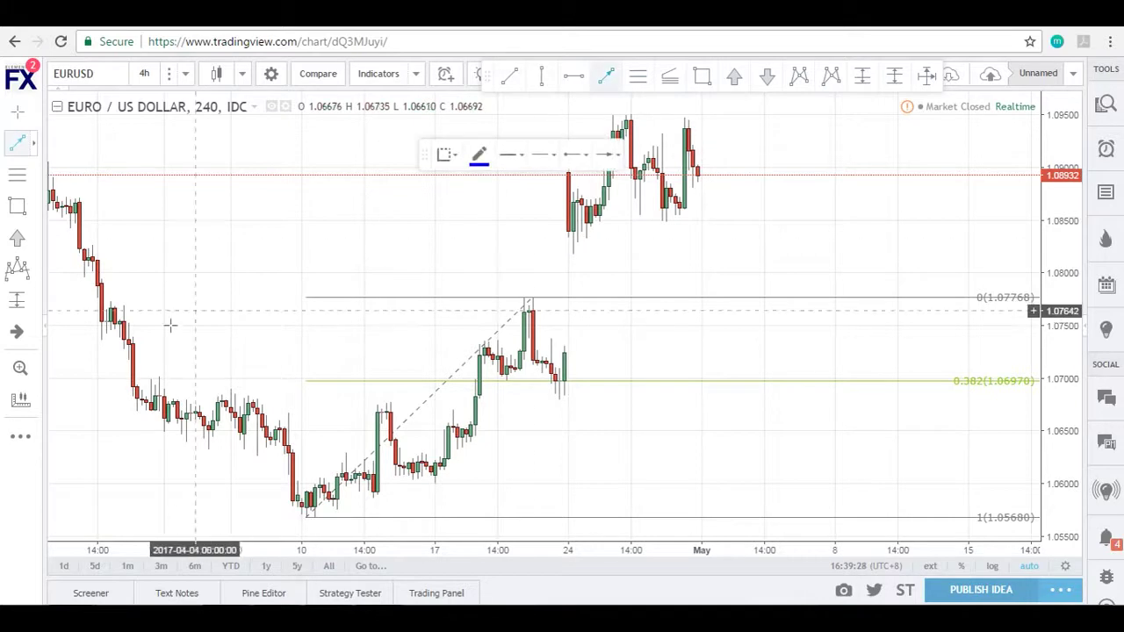
left_click(185, 325)
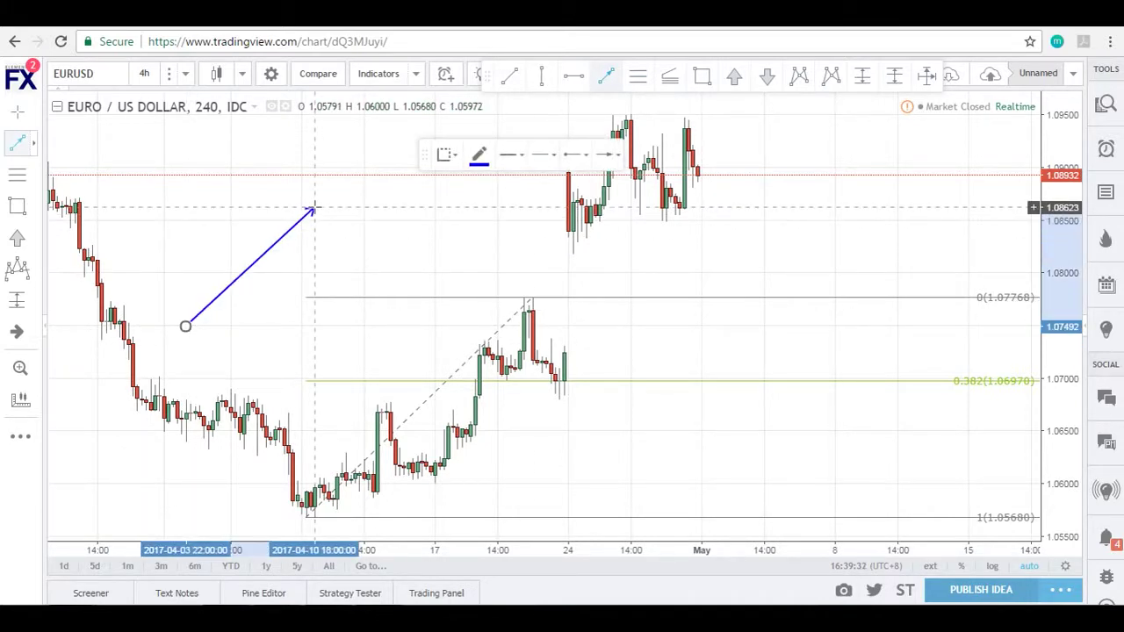
left_click(313, 210)
left_click(334, 282)
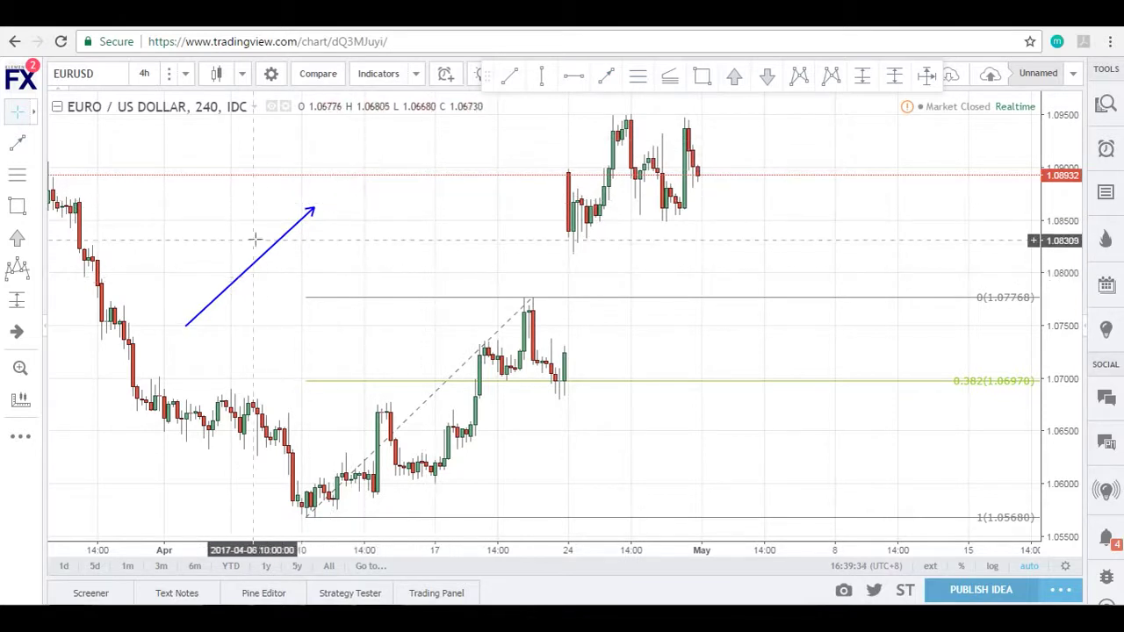
key("Delete")
- Turn Stay in Drawing Mode back on and draw three rising arrows in a row above the April candles
left_click(20, 437)
left_click(138, 309)
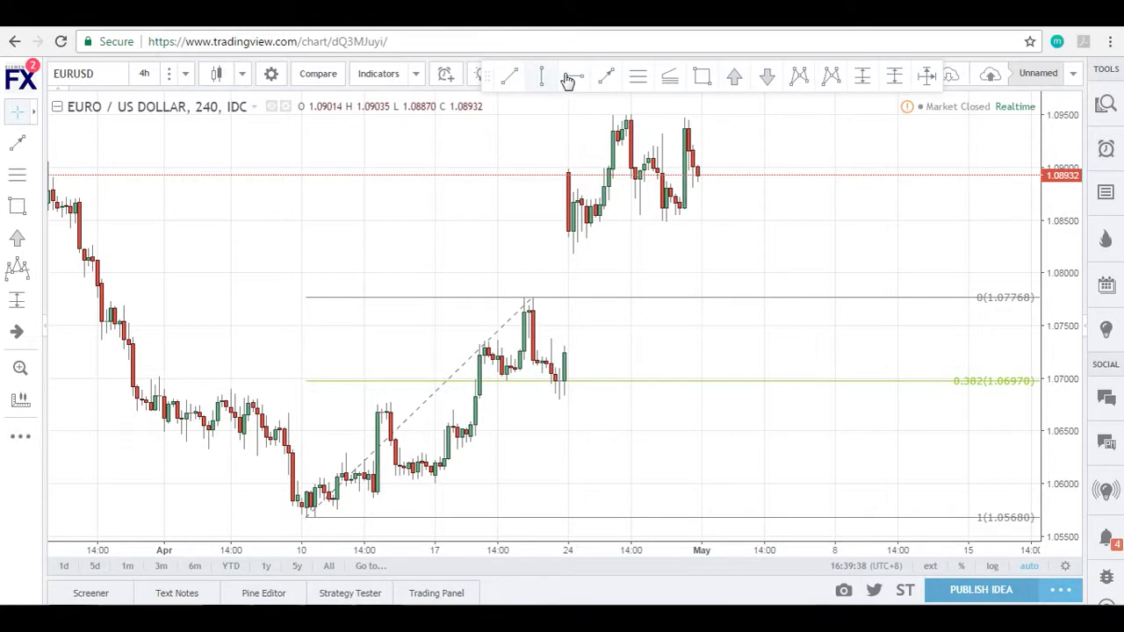
left_click(602, 81)
left_click(190, 298)
left_click(291, 190)
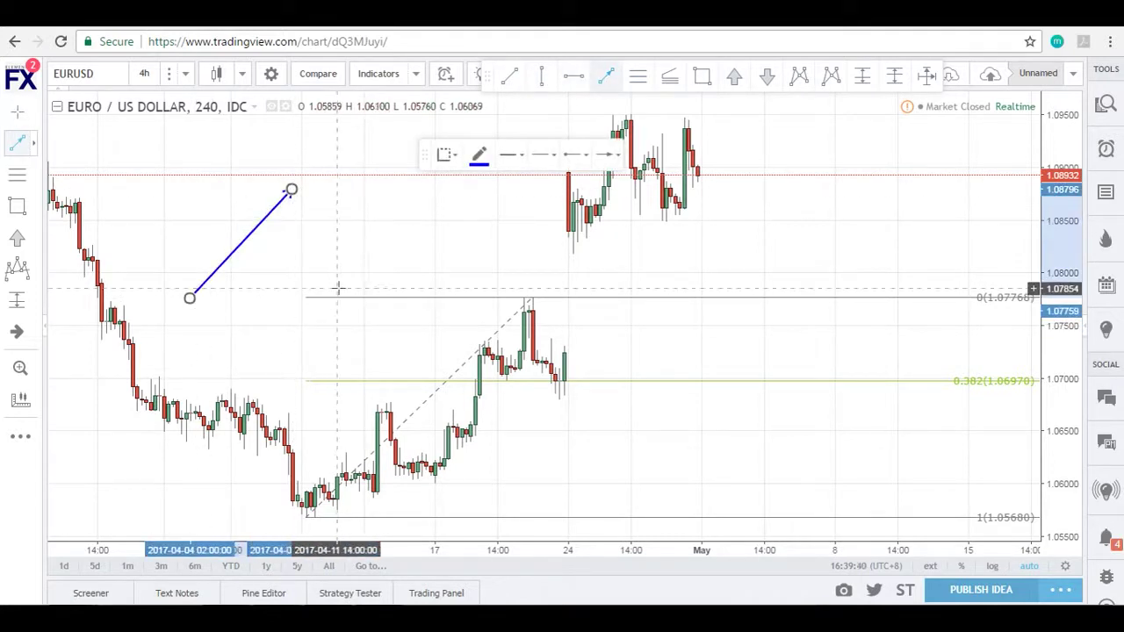
left_click(314, 307)
left_click(389, 193)
left_click(443, 322)
left_click(474, 232)
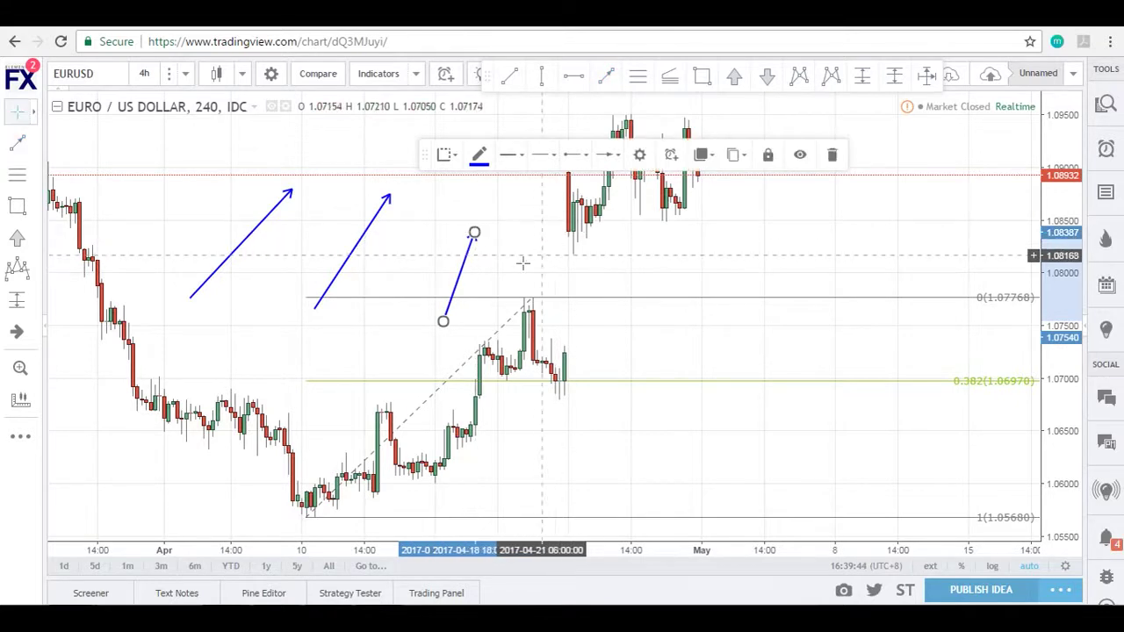
- Delete all three rising arrows from the chart
key("Delete")
left_click(355, 251)
key("Delete")
left_click(249, 246)
key("Delete")
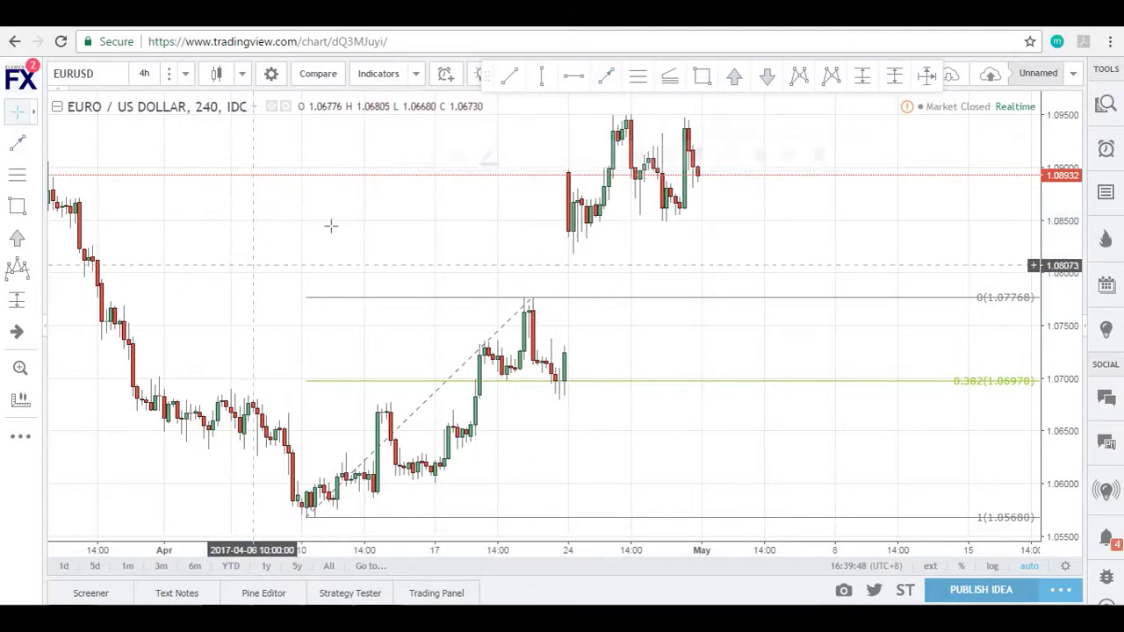
- Review the drawing options and move the floating favorite drawing tools onto the middle of the chart
left_click(20, 435)
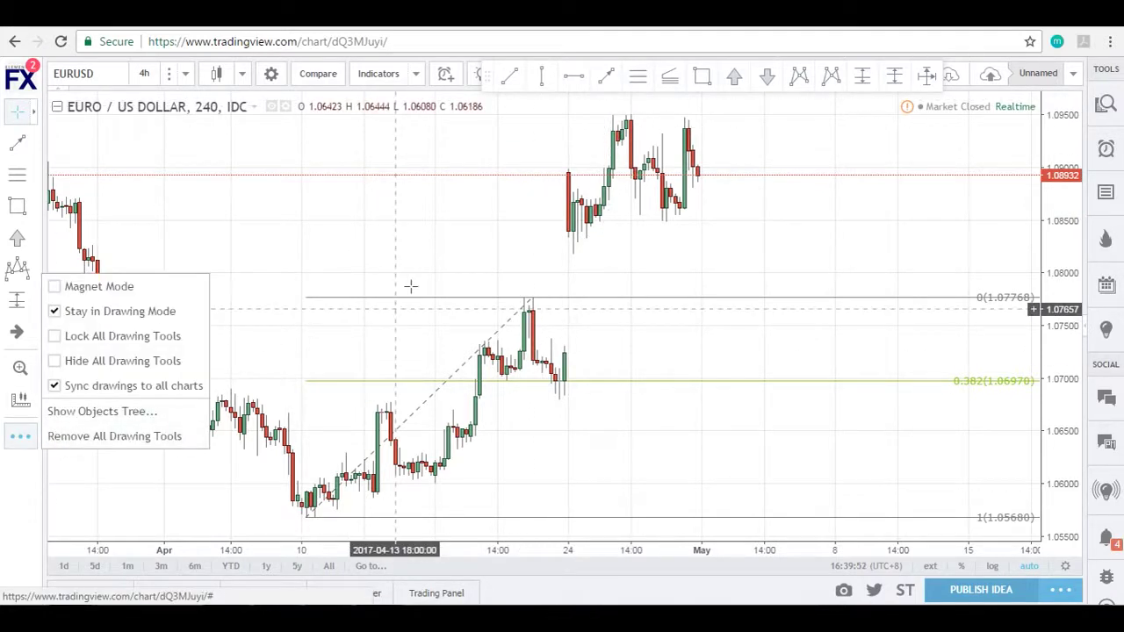
left_click(442, 231)
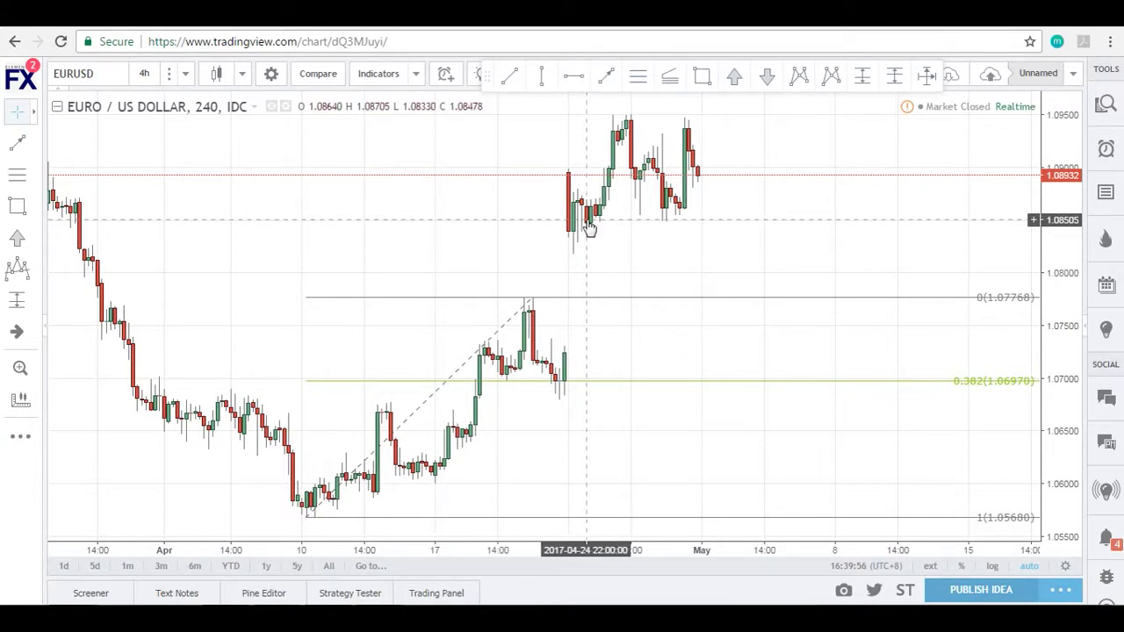
mouse_move(484, 82)
left_mouse_down()
mouse_move(381, 284)
mouse_move(401, 269)
mouse_move(377, 271)
left_mouse_up()
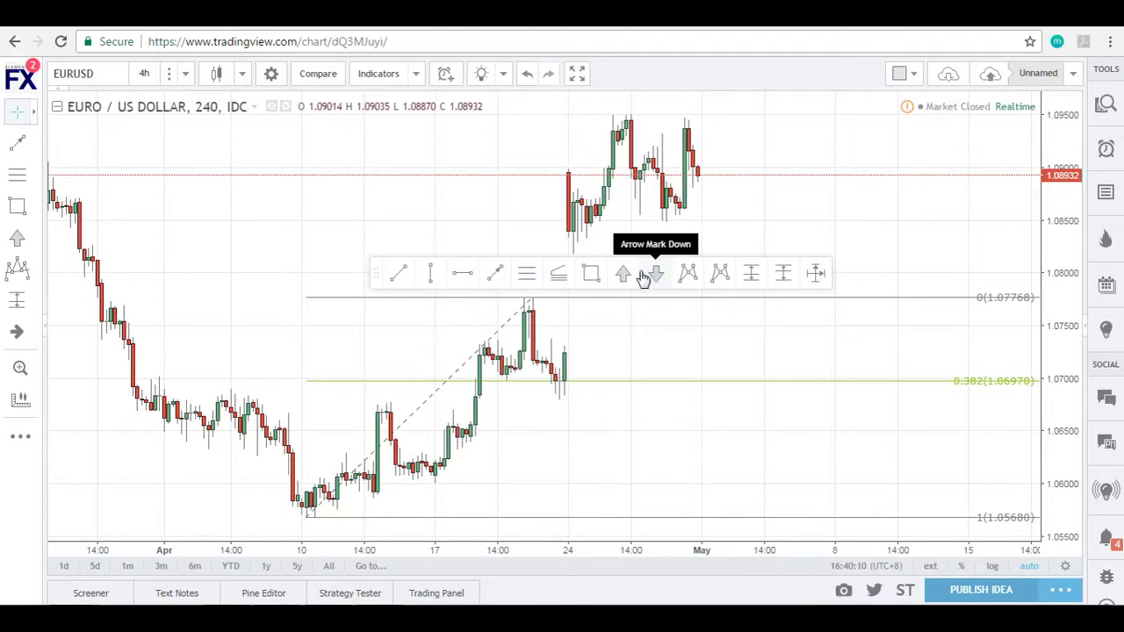
- Start a trend line from about 1.0769 and cancel it, then place a vertical line near April 6 and delete it
left_click(411, 285)
left_click(289, 304)
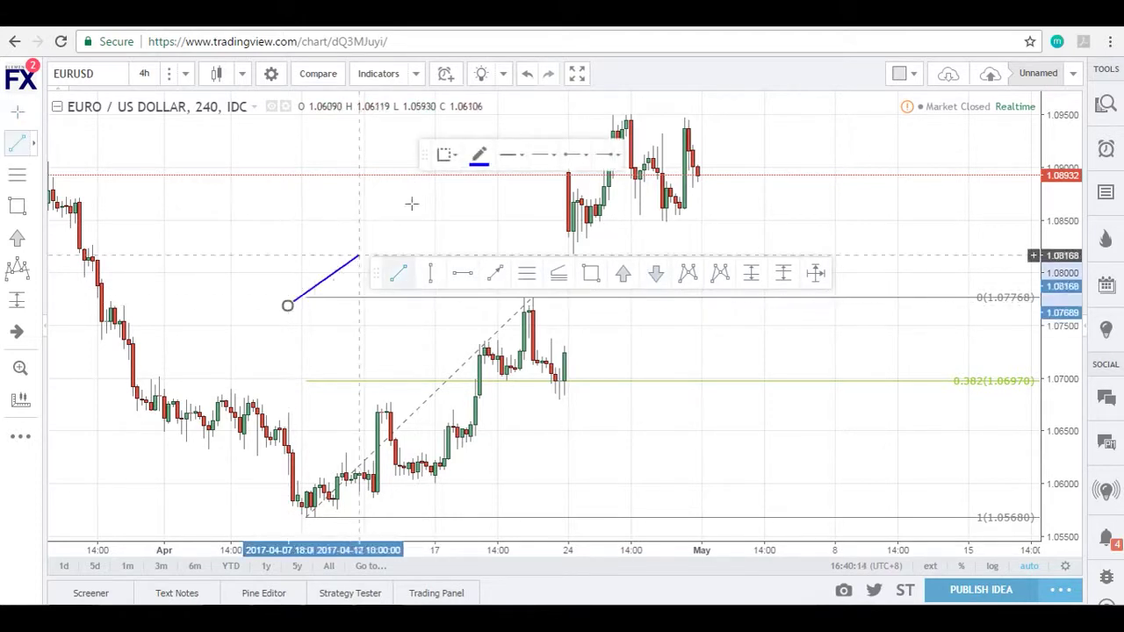
key("Escape")
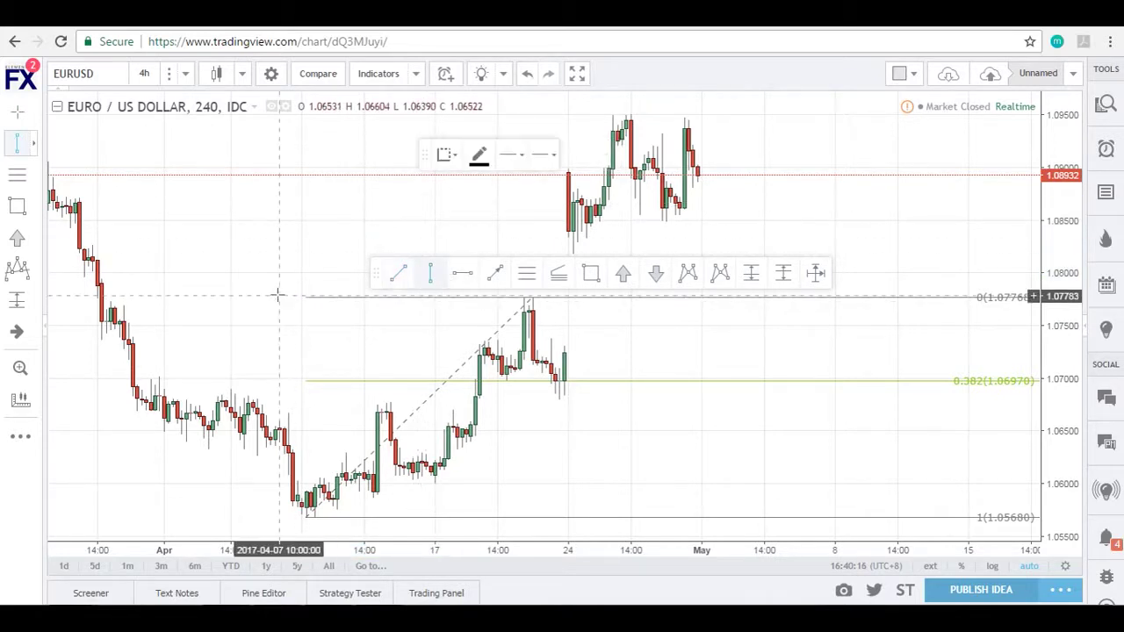
left_click(436, 276)
left_click(252, 281)
key("Delete")
- Draw horizontal lines at about 1.09463 and 1.05710 along the range's high and low, and delete the Fibonacci retracement
left_click(463, 273)
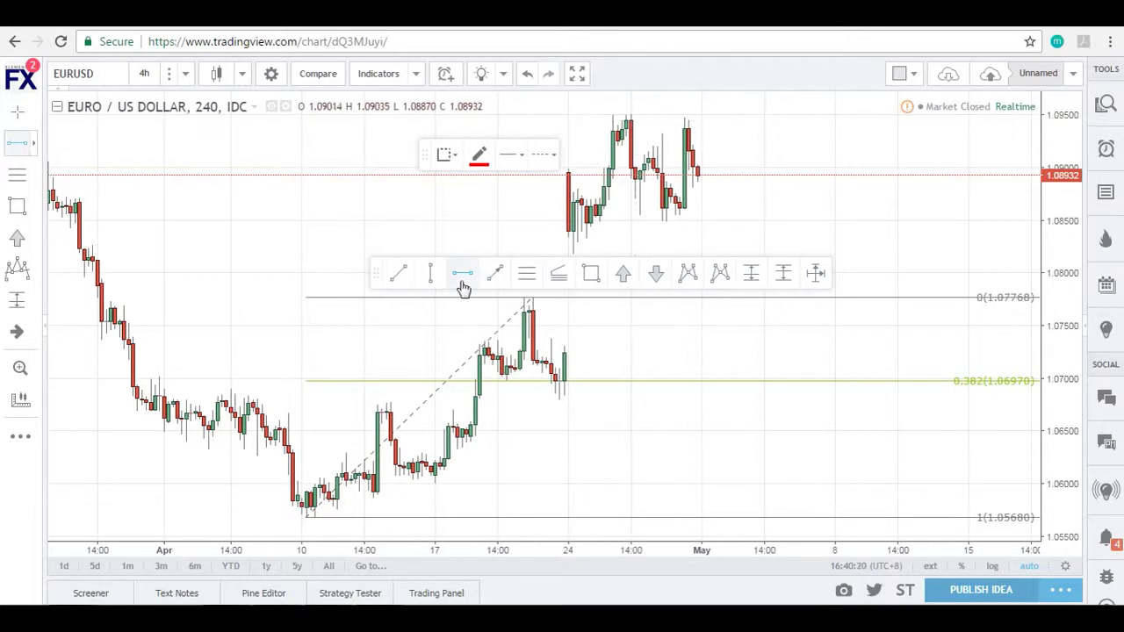
left_click(652, 119)
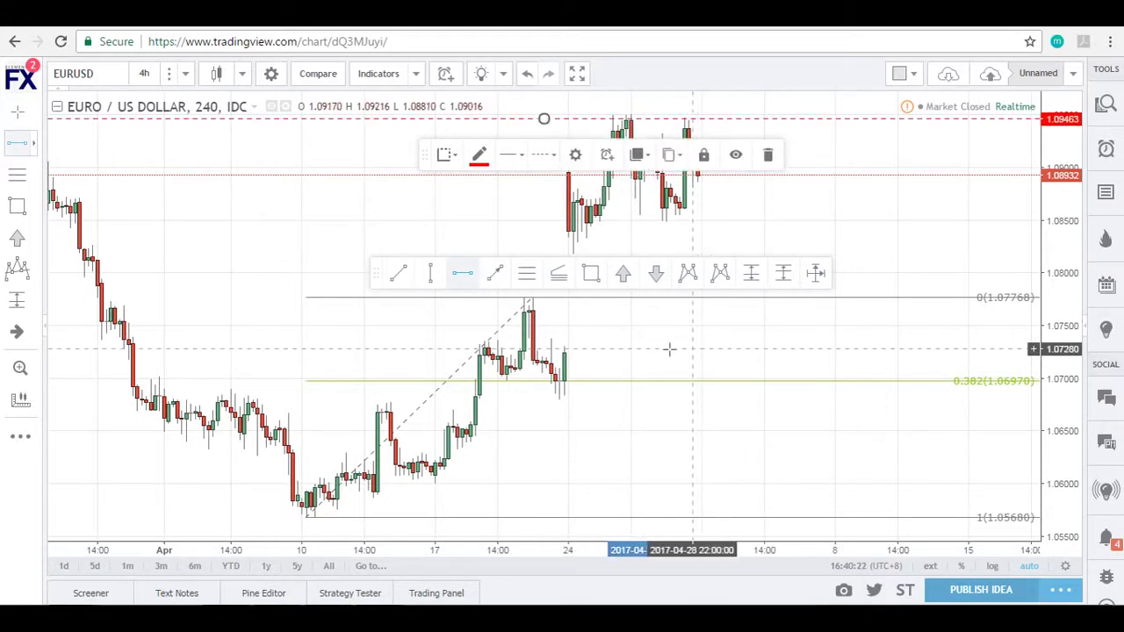
left_click(332, 514)
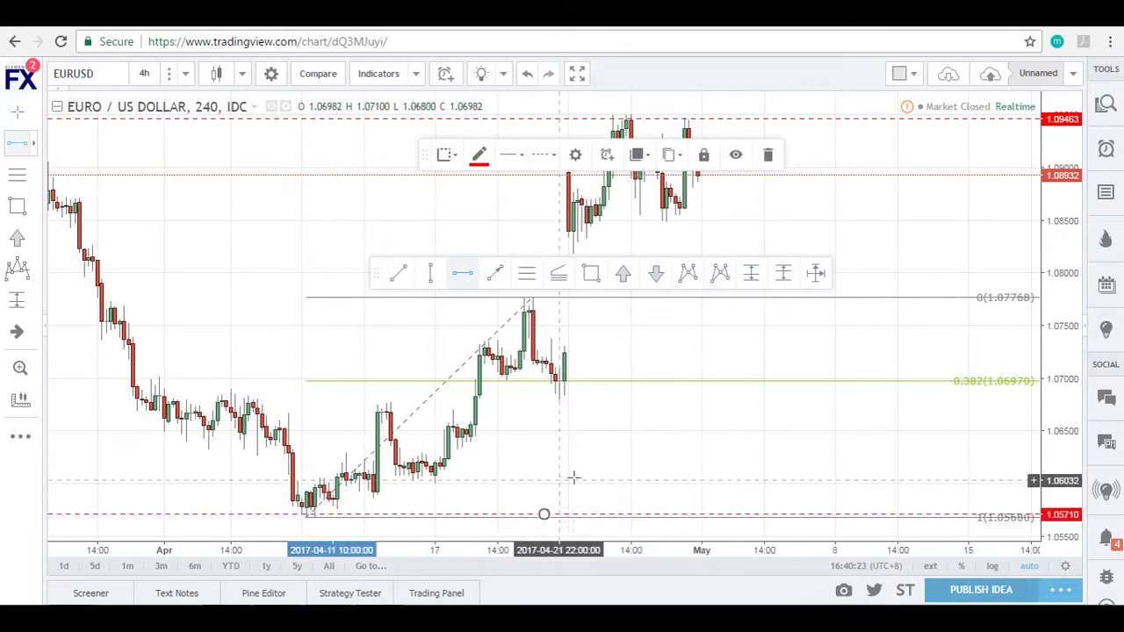
left_click(645, 388)
key("Delete")
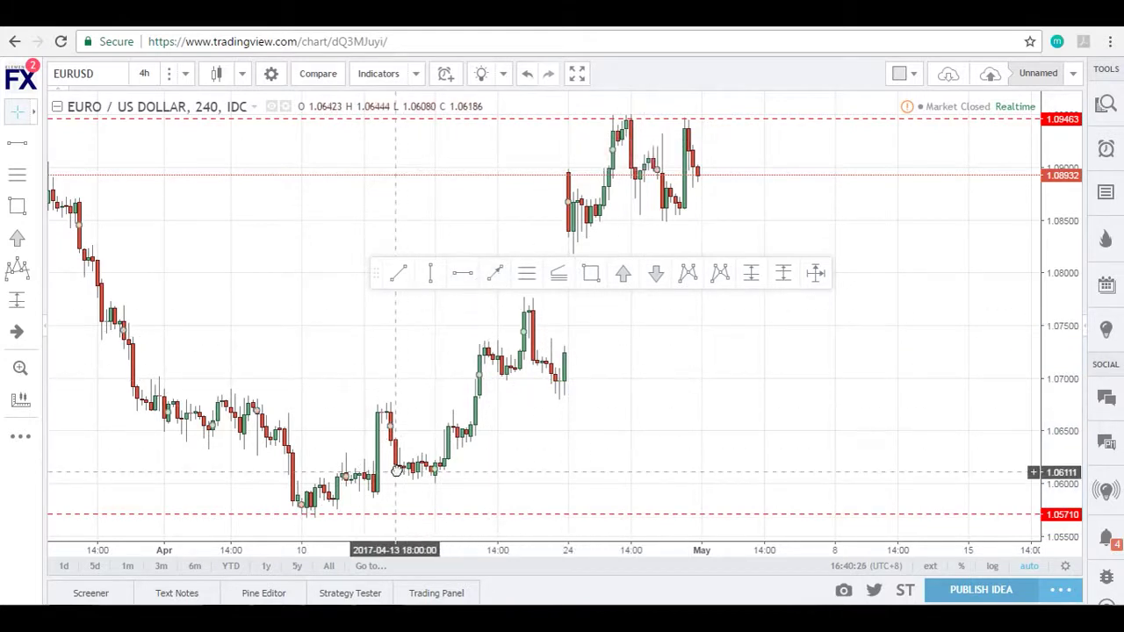
- Try out the favorite arrow and Fibonacci drawing tools around the mid-April candles, and cancel the drawing
left_click(495, 273)
left_click(469, 428)
left_click(527, 273)
left_click(530, 398)
left_click(558, 273)
left_click(547, 351)
left_click(422, 469)
key("Escape")
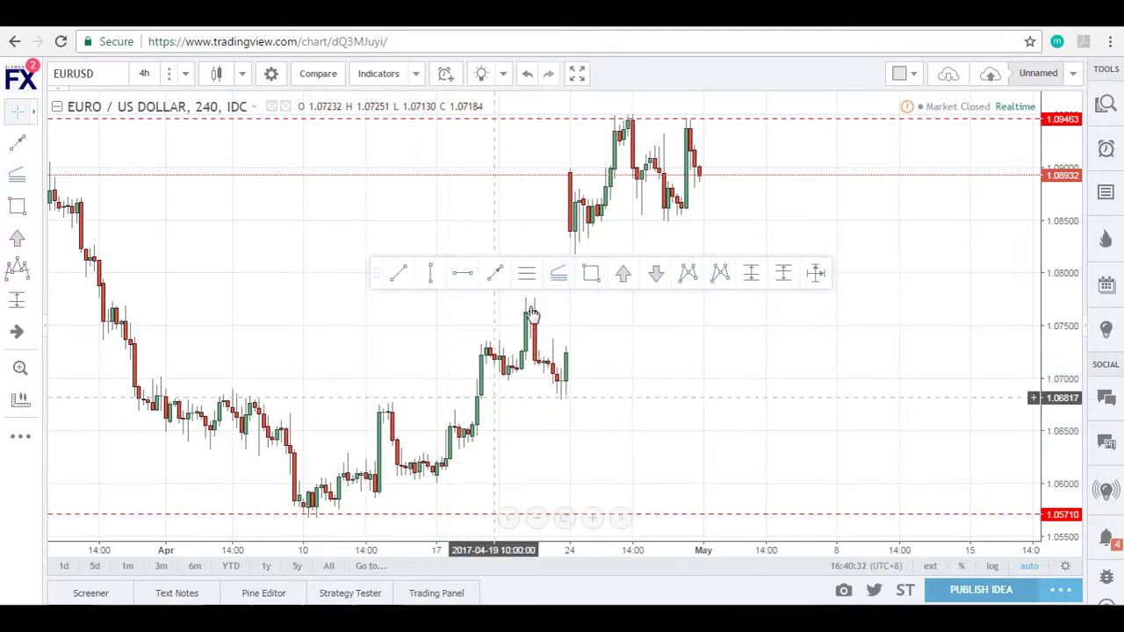
- Draw a rectangle between about 1.09432 and 1.09243 over the late-April highs, and delete it
left_click(591, 274)
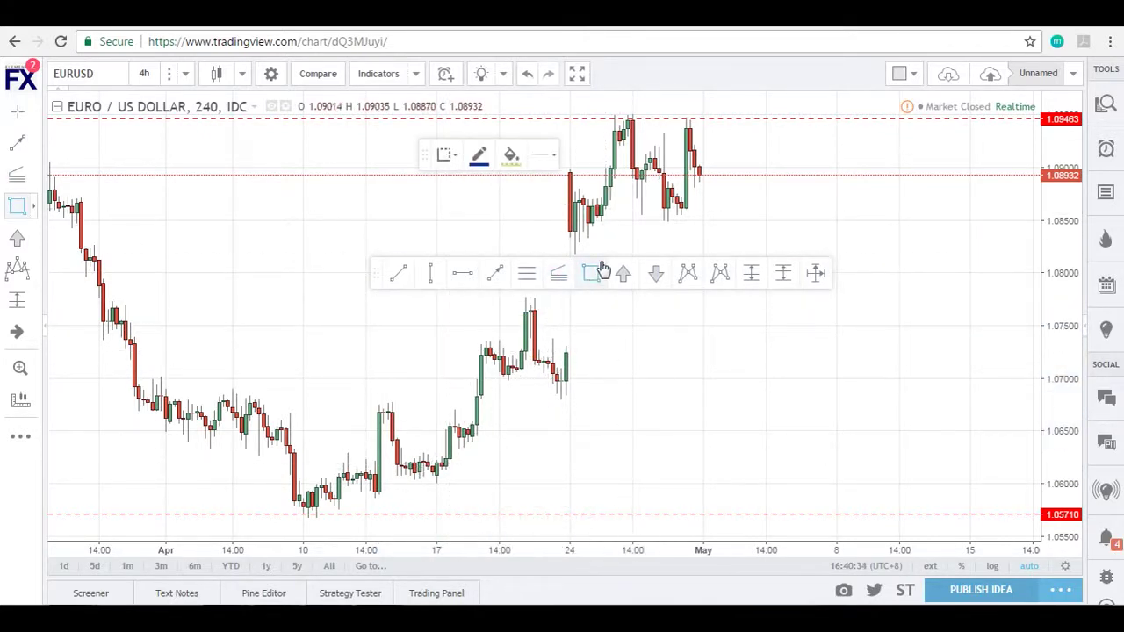
left_click_drag(601, 118, 827, 141)
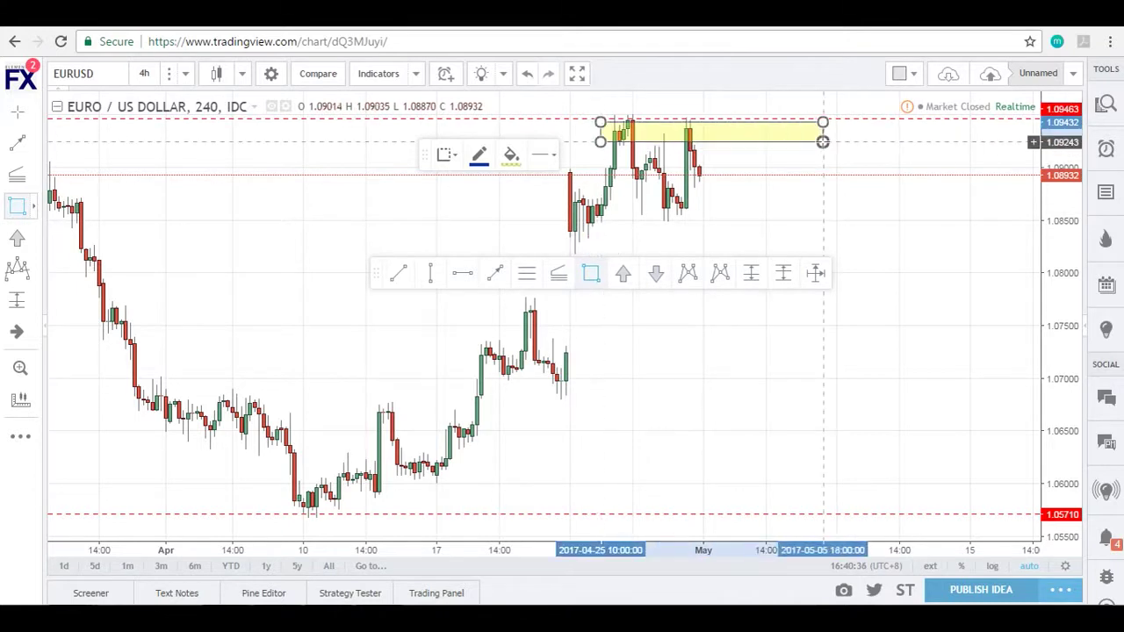
key("Delete")
- Place an up arrow mark below the April 22 candle at about 1.06660 and a down arrow mark above the April 28 high at about 1.09581
left_click(626, 276)
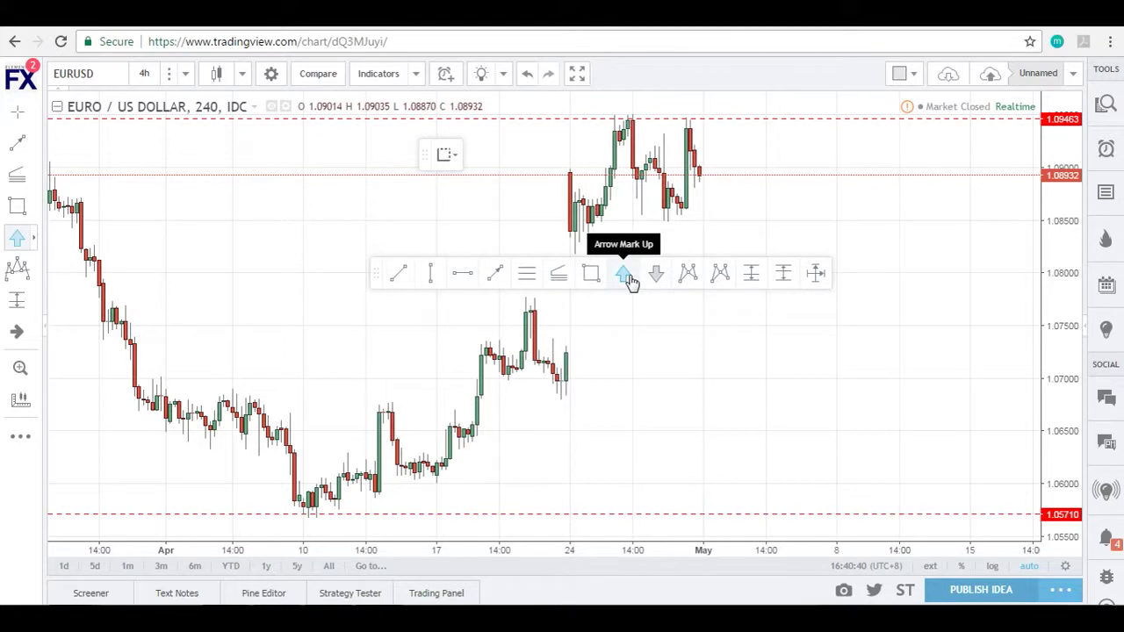
left_click(566, 418)
left_click(656, 273)
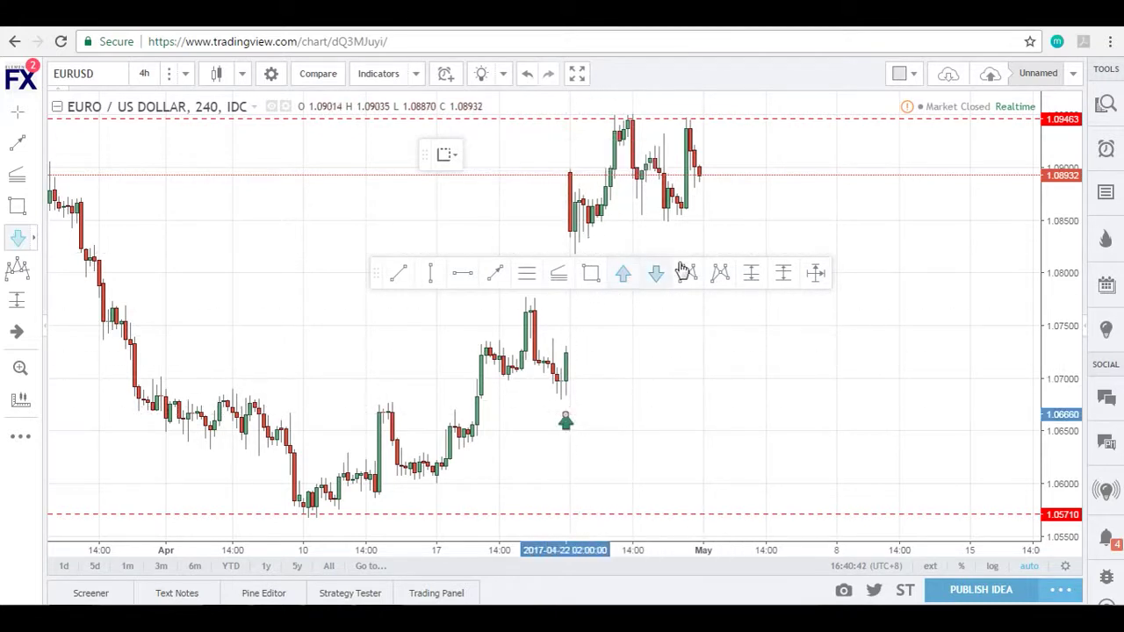
scroll(752, 163, "down", 2)
left_click(757, 107)
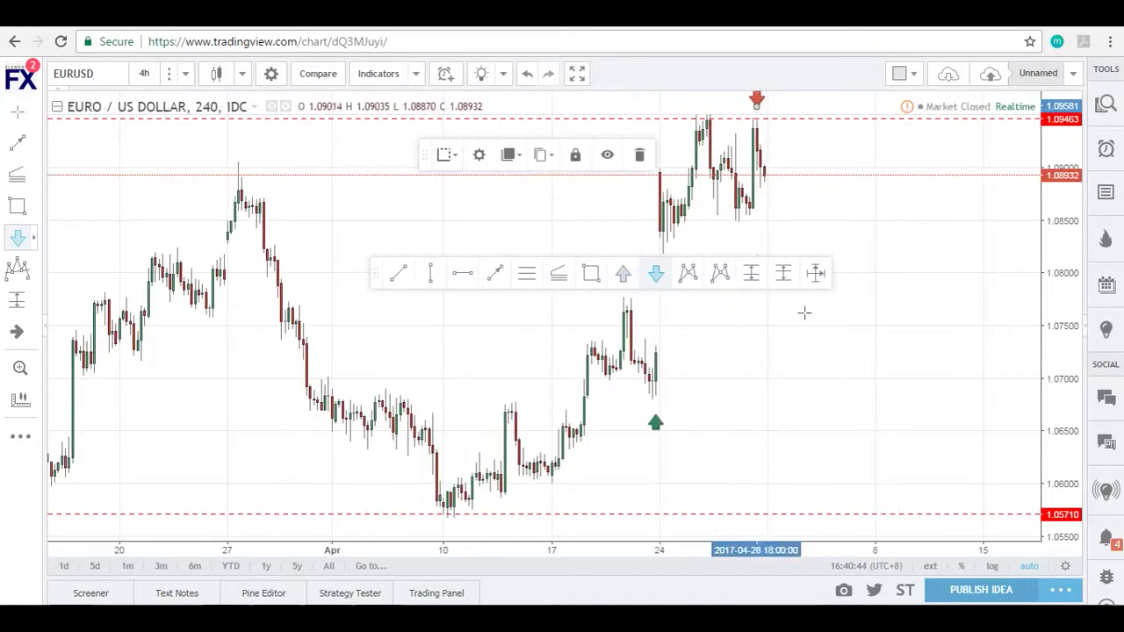
- Draw an XABCD pattern in the empty area beyond the April candles, with X at about 1.06699, A at 1.07437 and D at 1.06770
scroll(729, 328, "up", 2)
left_click(687, 275)
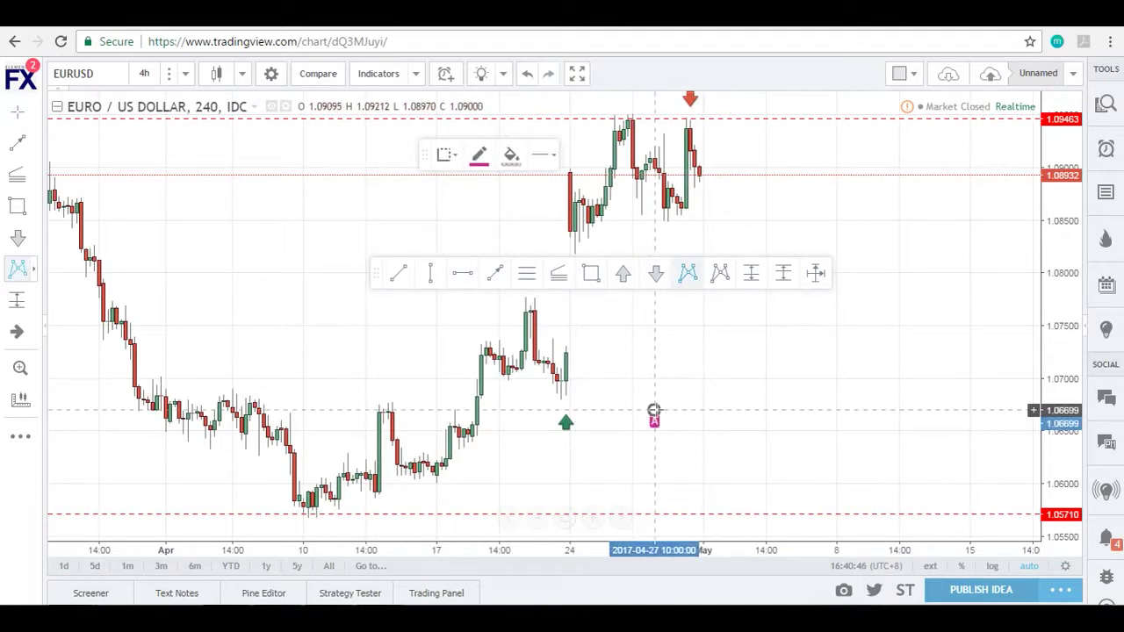
left_click(654, 410)
left_click(716, 334)
left_click(737, 363)
left_click(756, 344)
left_click(792, 403)
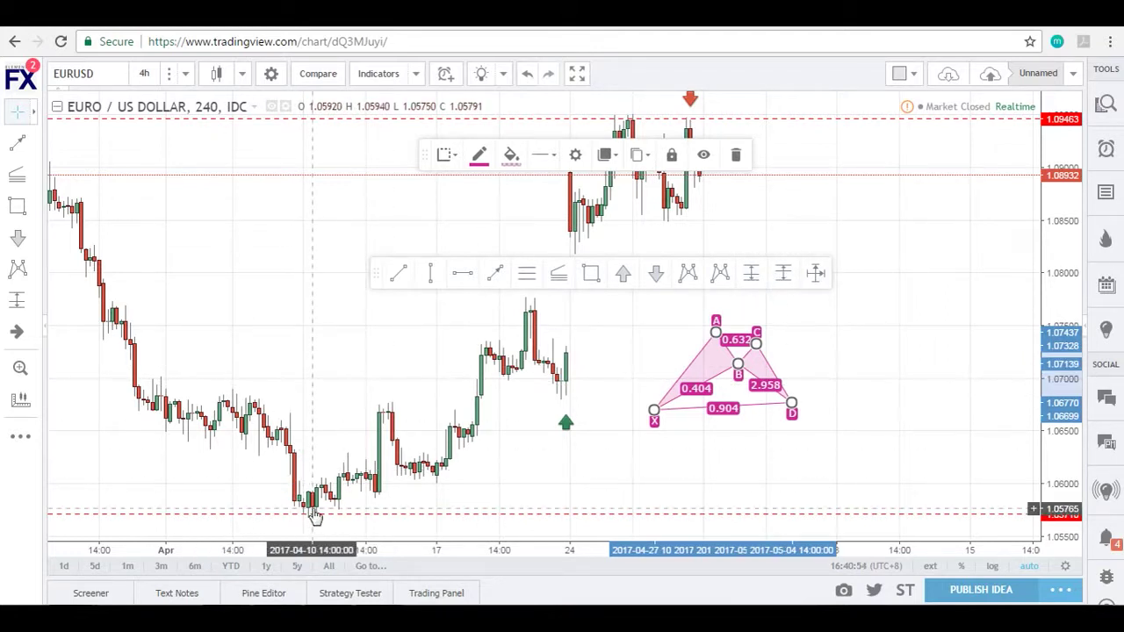
- Dismiss the chart's context options and shift the floating favorites toolbar slightly to the right
right_click(847, 326)
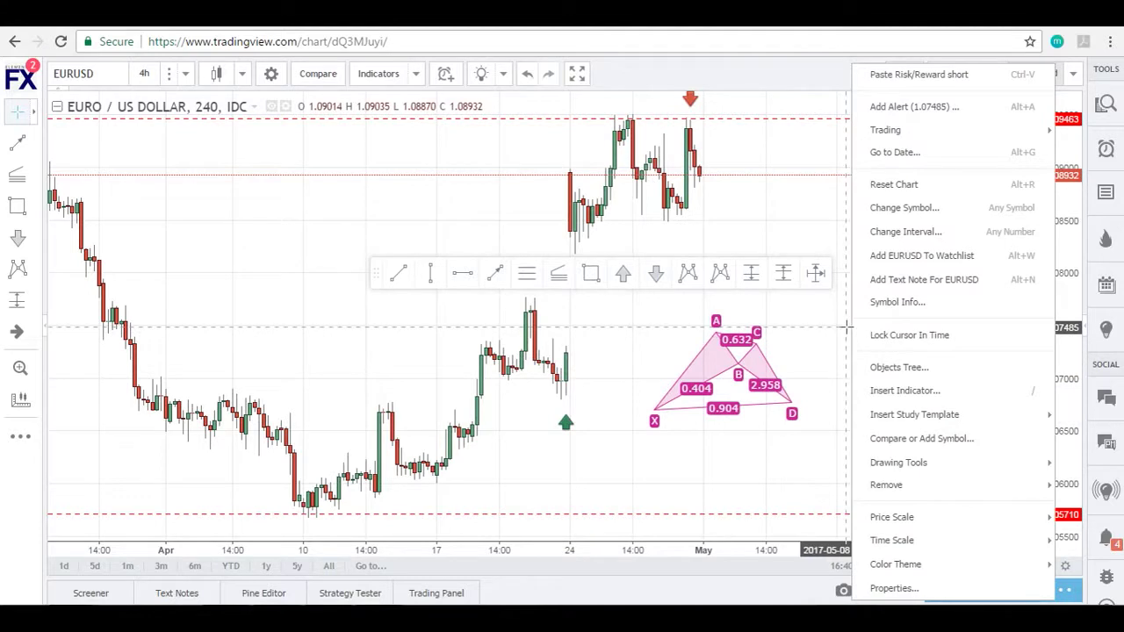
left_click(826, 328)
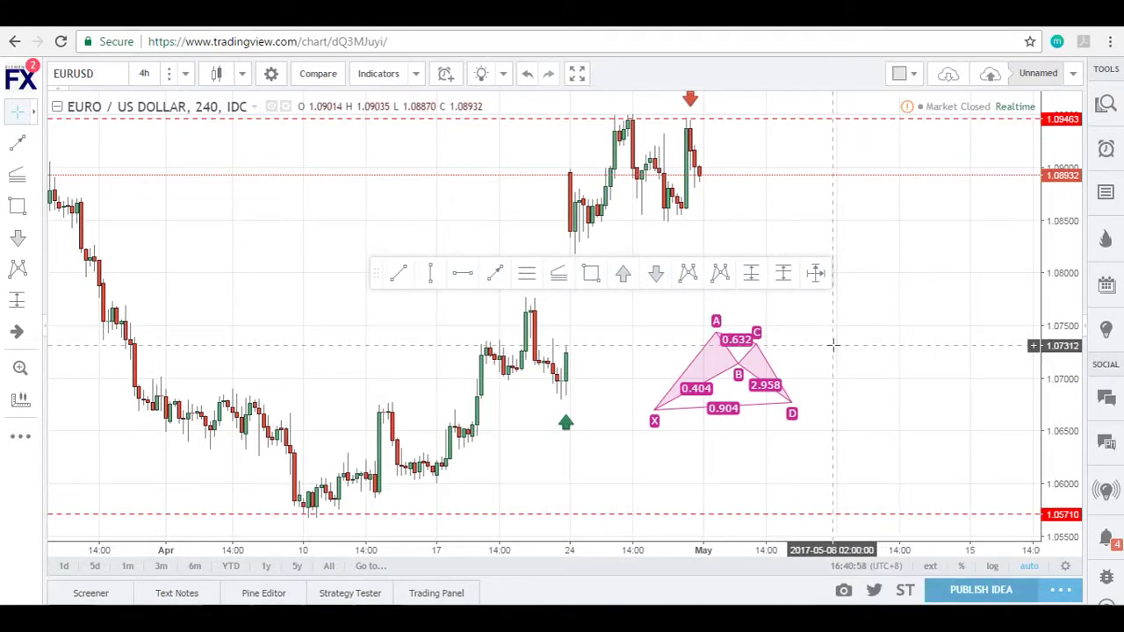
mouse_move(371, 276)
left_mouse_down()
mouse_move(383, 287)
mouse_move(377, 279)
left_mouse_up()
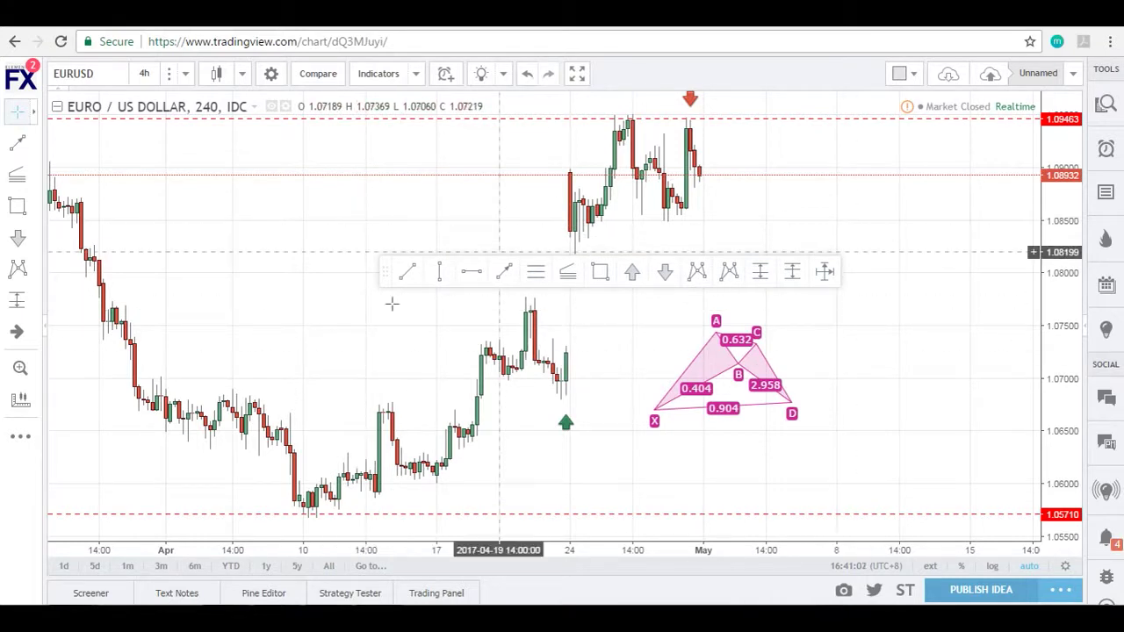
- Delete the XABCD pattern from the chart
left_click(773, 393)
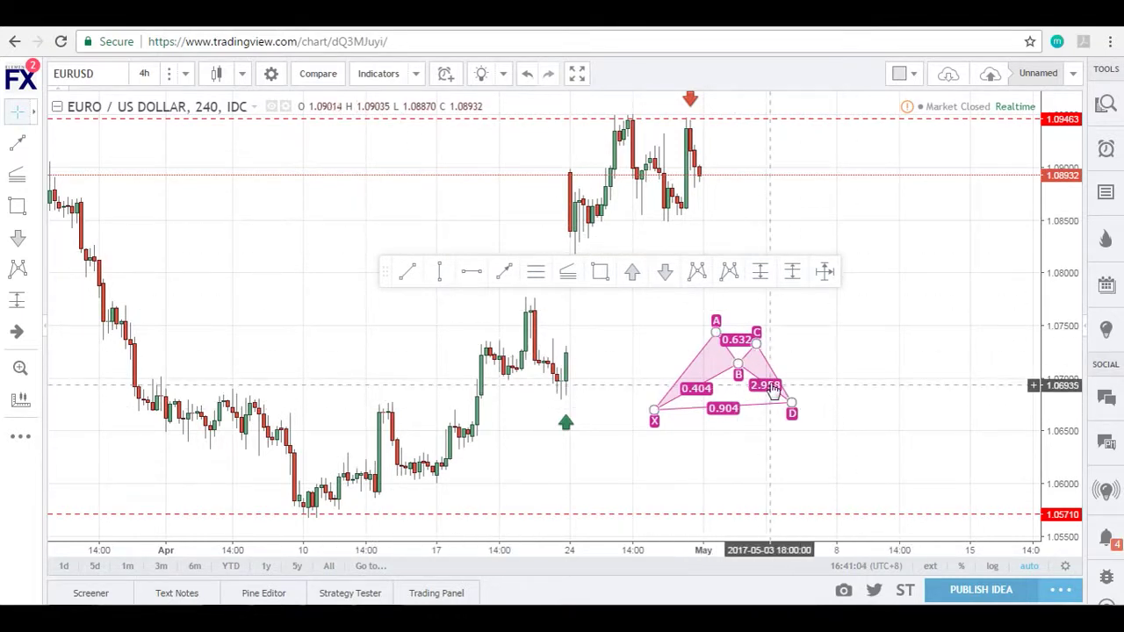
left_click(778, 383)
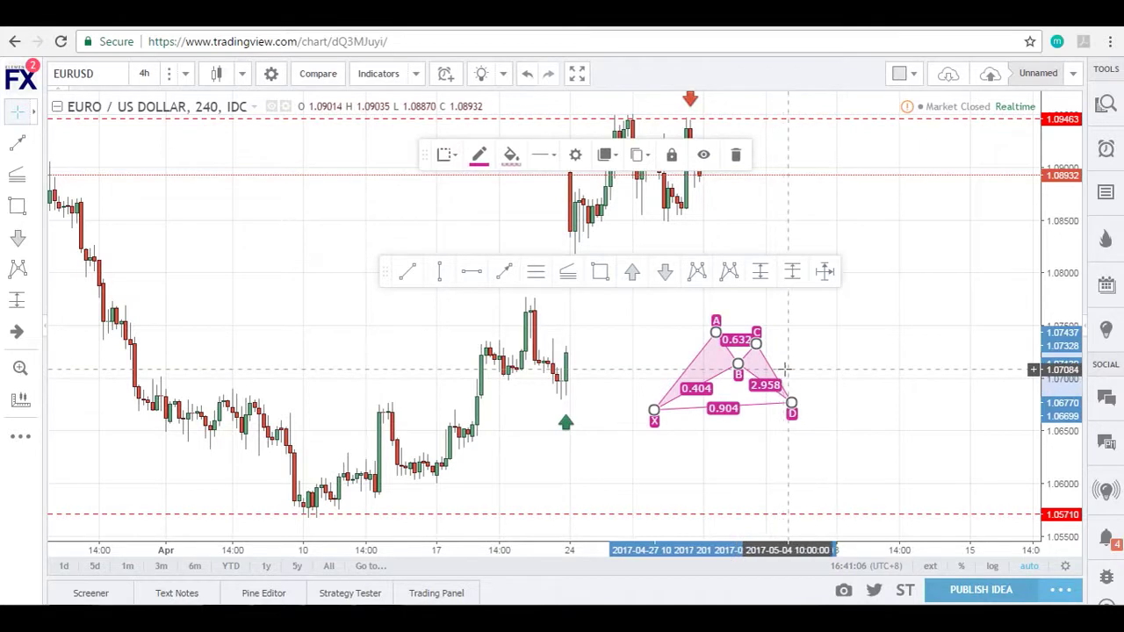
key("Delete")
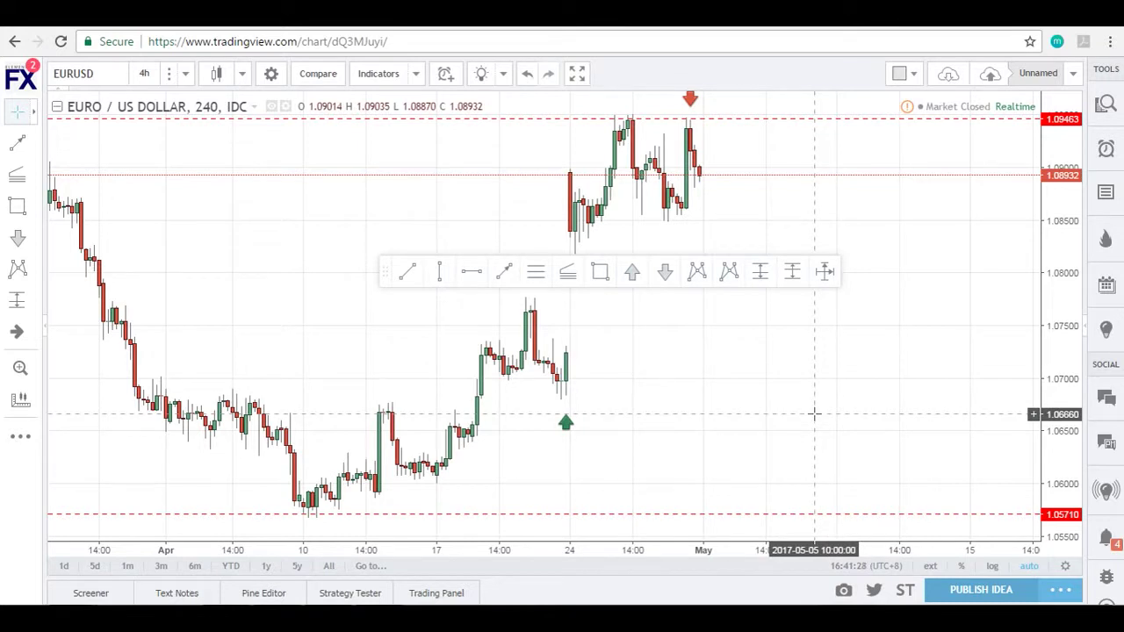
- Take a snapshot of the EURUSD chart and copy its image link
left_click(845, 591)
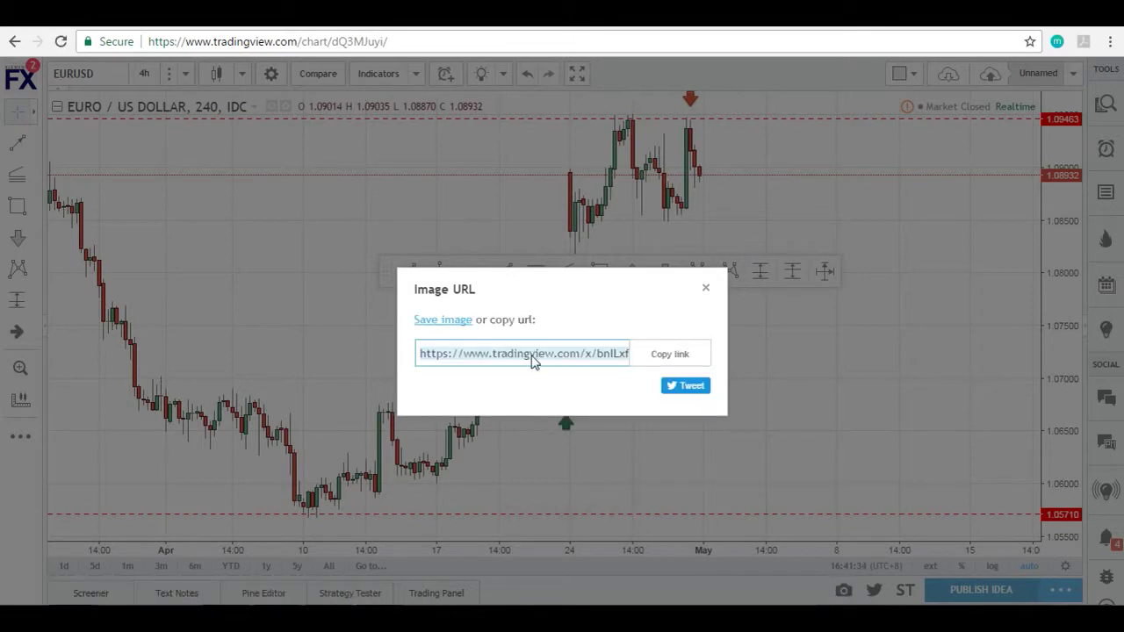
left_click(660, 356)
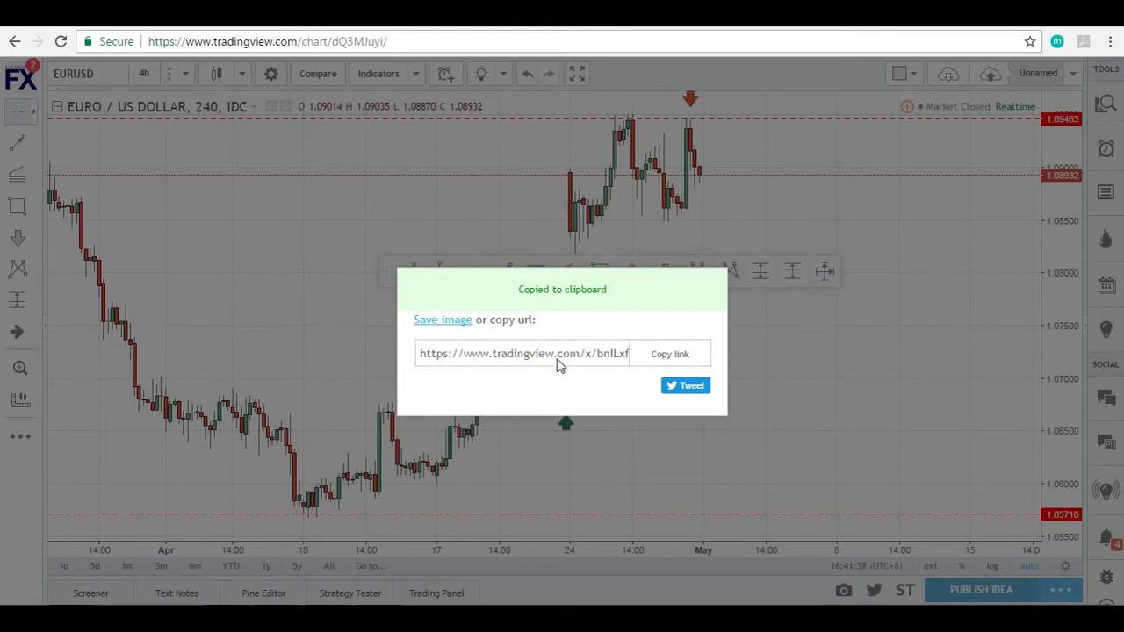
- Open the chart snapshot with Save image, and close the image page and the Image URL dialog
left_click(469, 327)
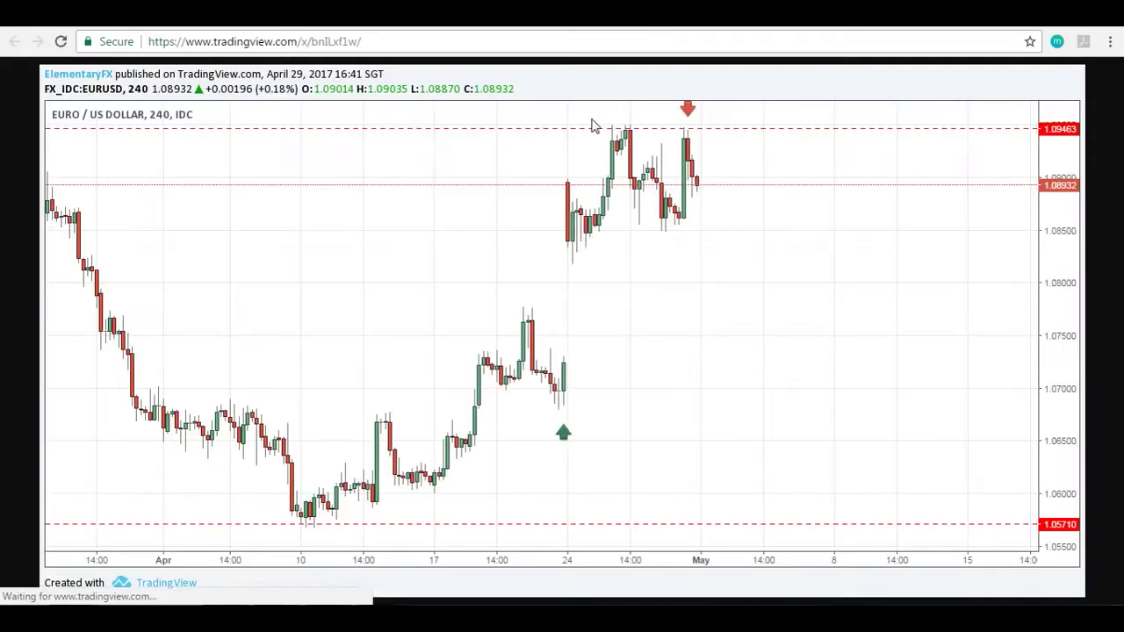
right_click(591, 241)
left_click(623, 267)
key("Return")
key("ctrl+w")
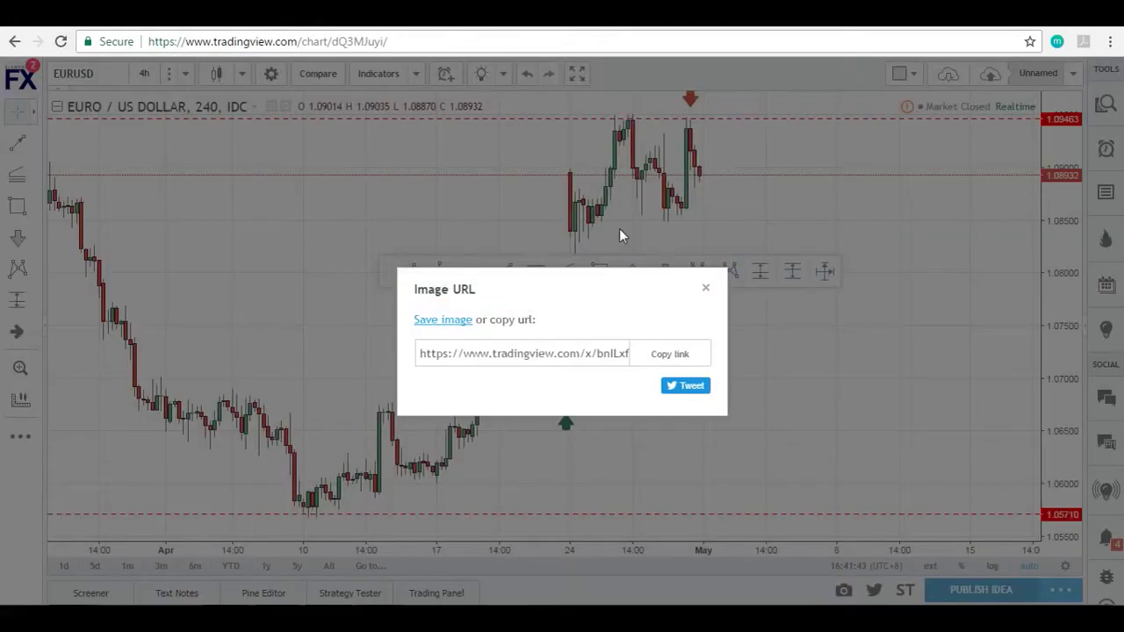
left_click(707, 288)
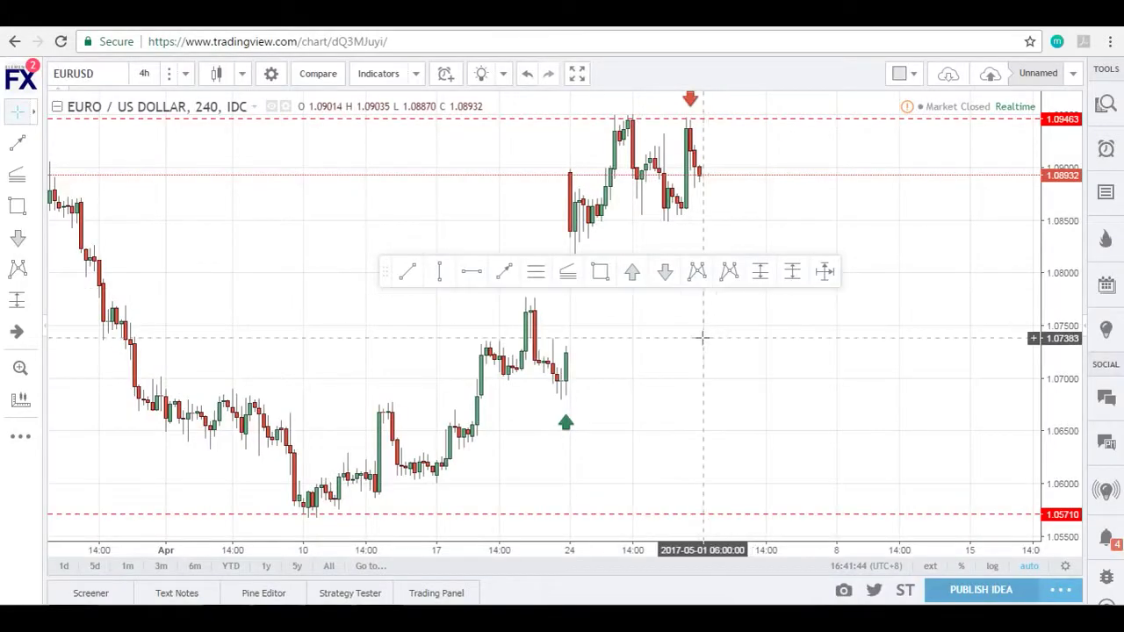
- Open the tweet composer with the EURUSD chart link, and close it without posting
left_click(843, 590)
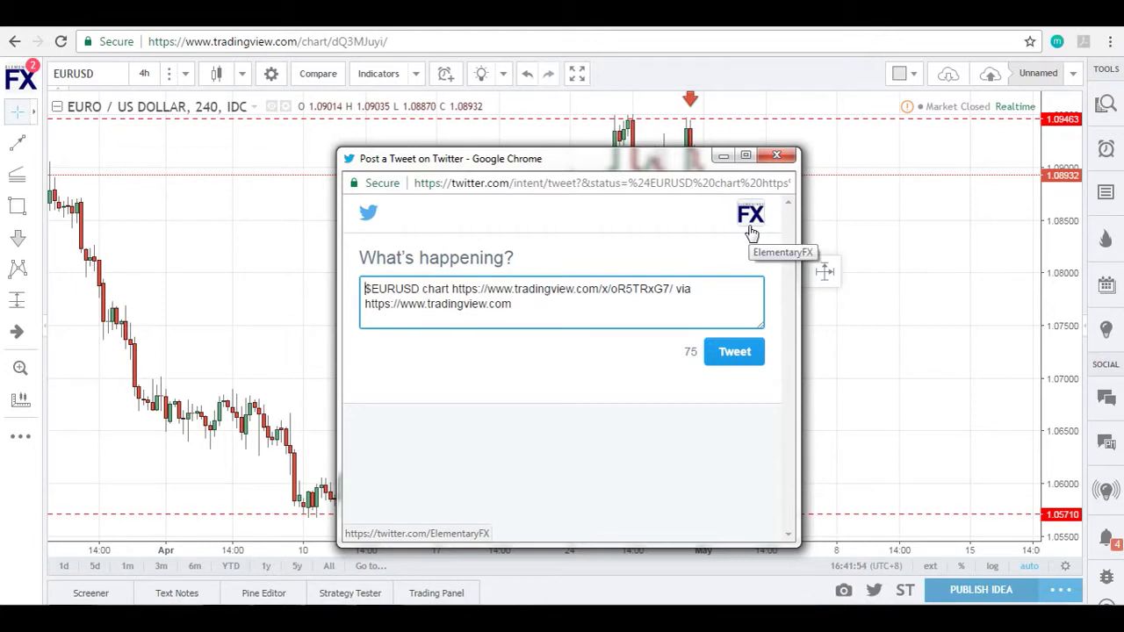
triple_click(647, 309)
left_click(647, 306)
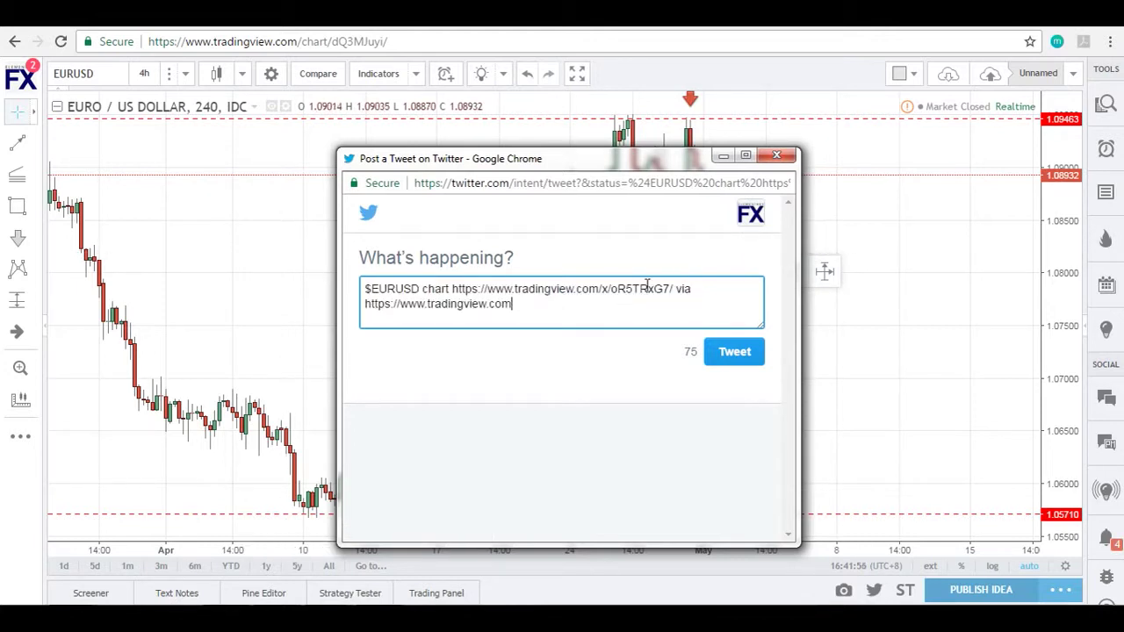
left_click(778, 160)
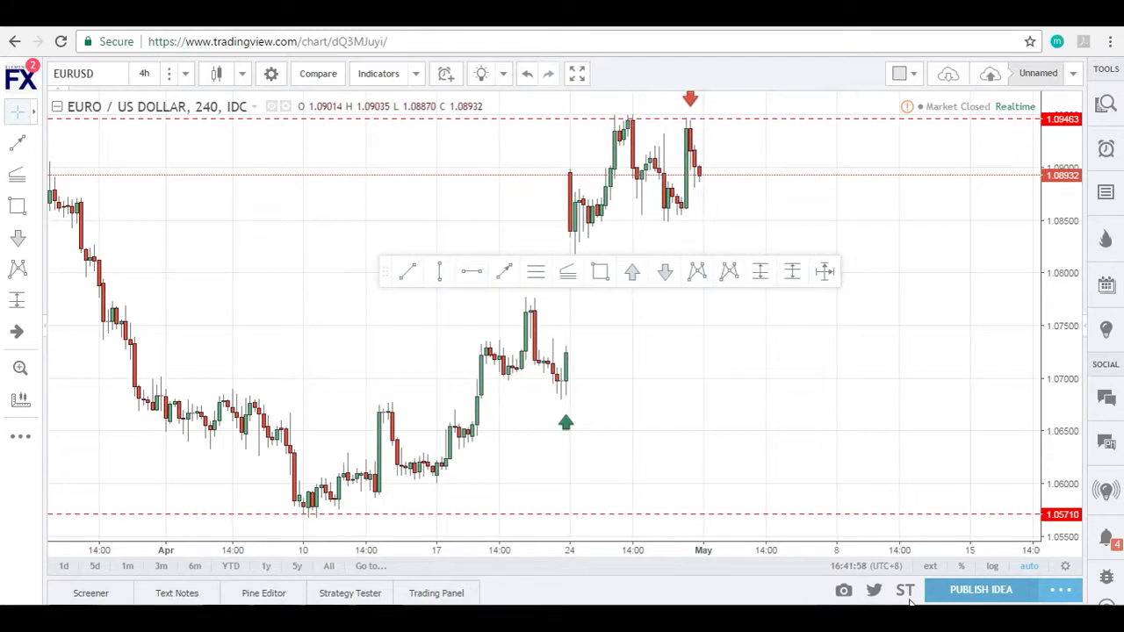
- Open the publish idea form and title the idea "EURUSD potential short"
left_click(964, 594)
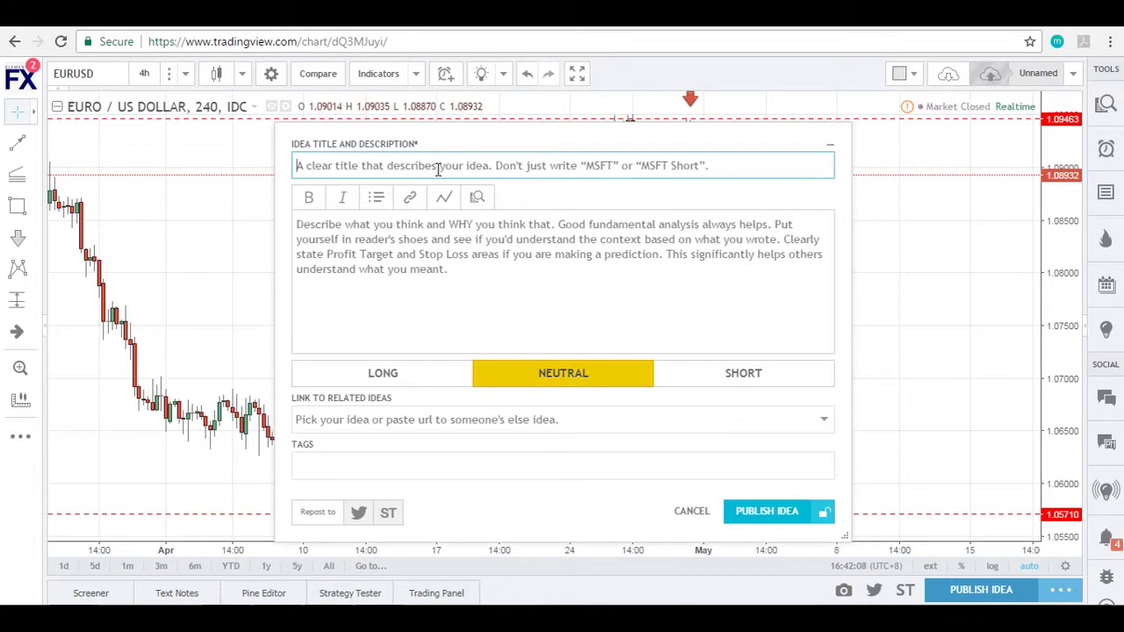
left_click(833, 146)
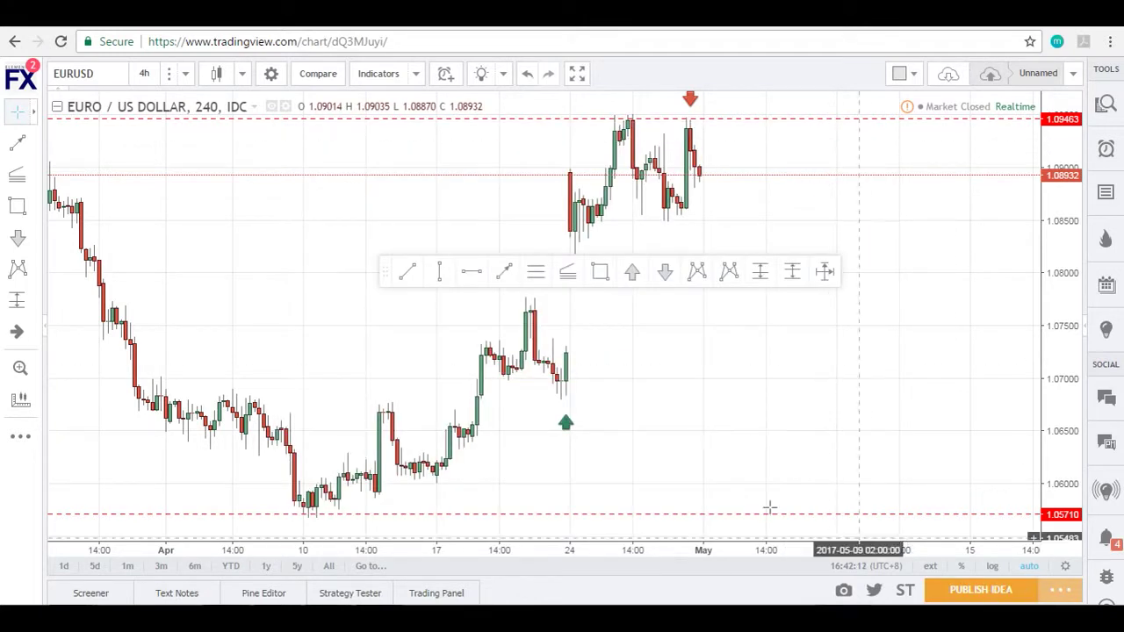
left_click(970, 597)
left_click(497, 171)
type("EURUSD pote")
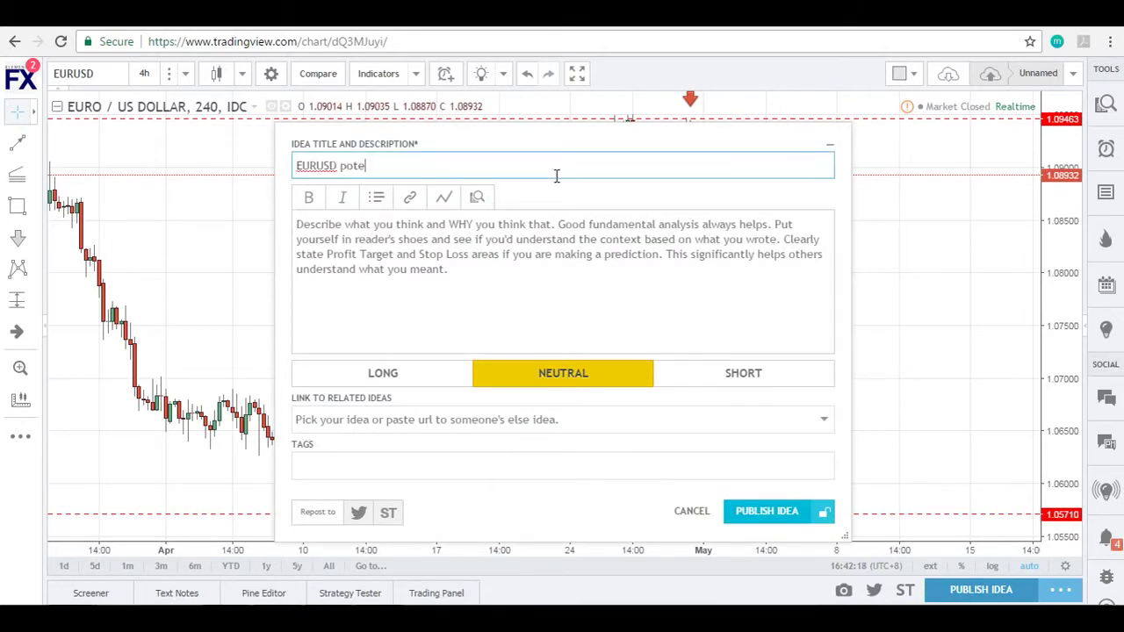
type("ntial short")
- Enter "dfdsfsa" as the idea's description, set its direction to Short, and minimize the form
left_click(540, 261)
type("dfdsfsa")
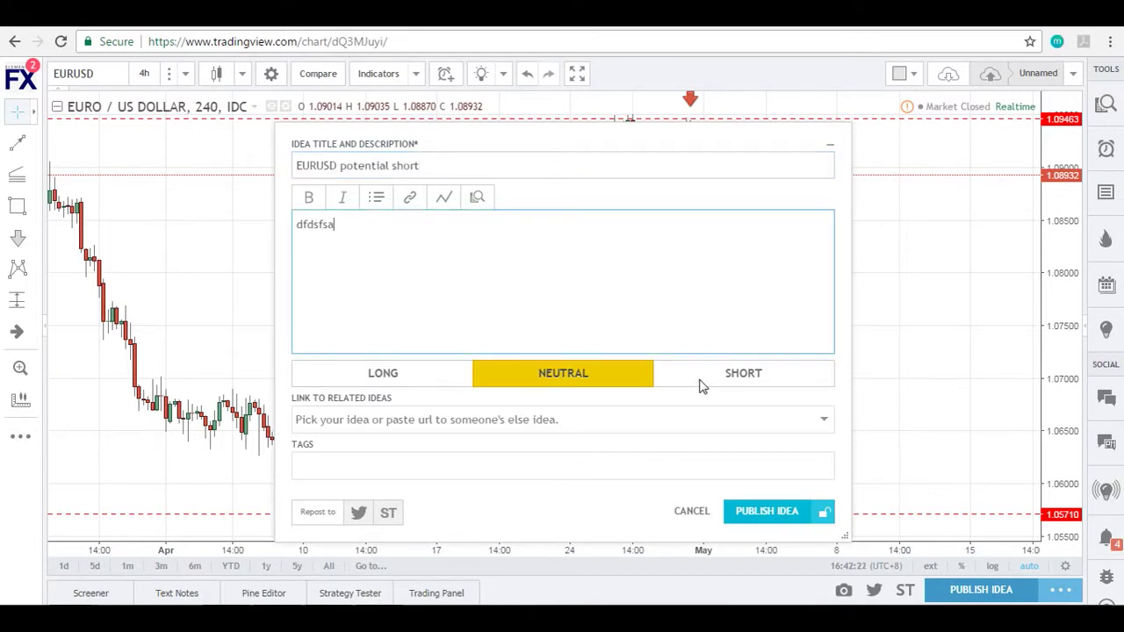
left_click(760, 375)
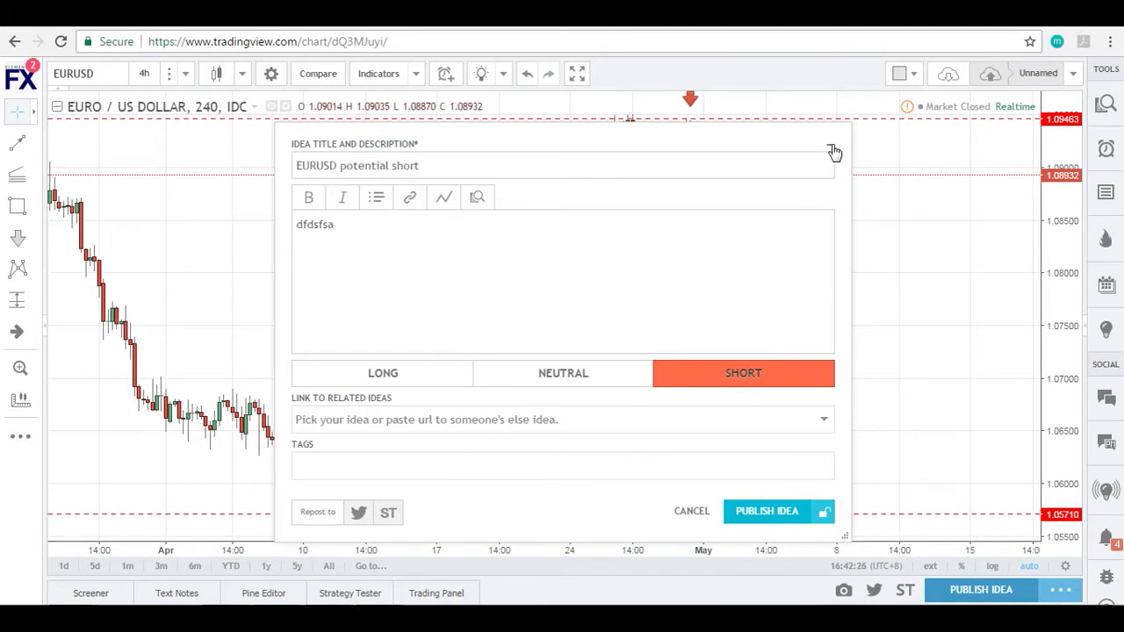
left_click_drag(465, 166, 258, 166)
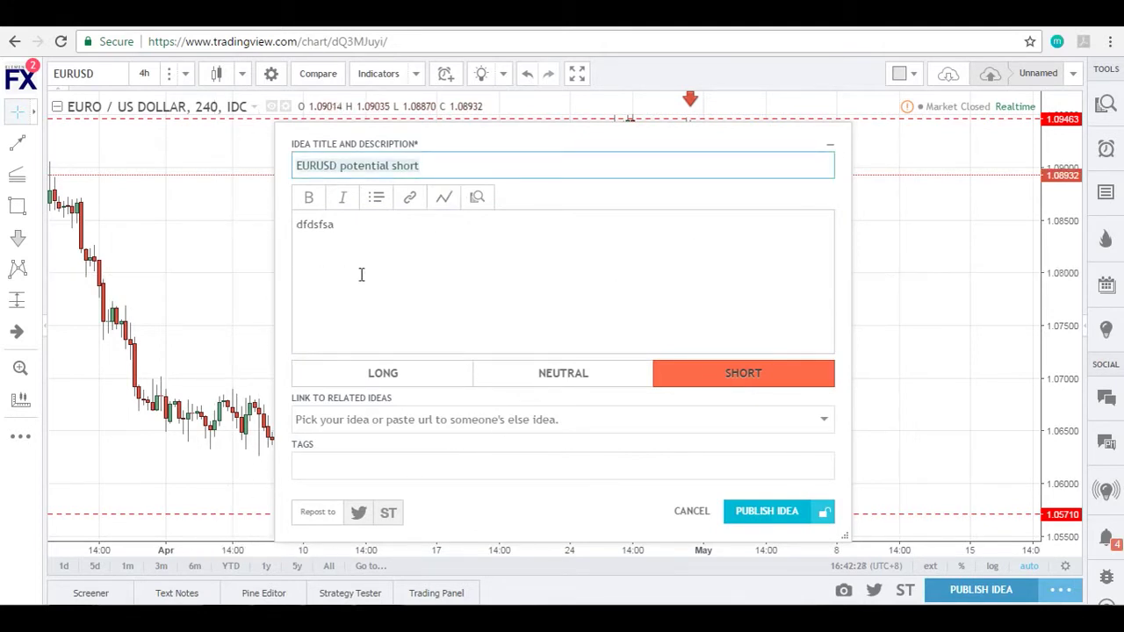
left_click(829, 144)
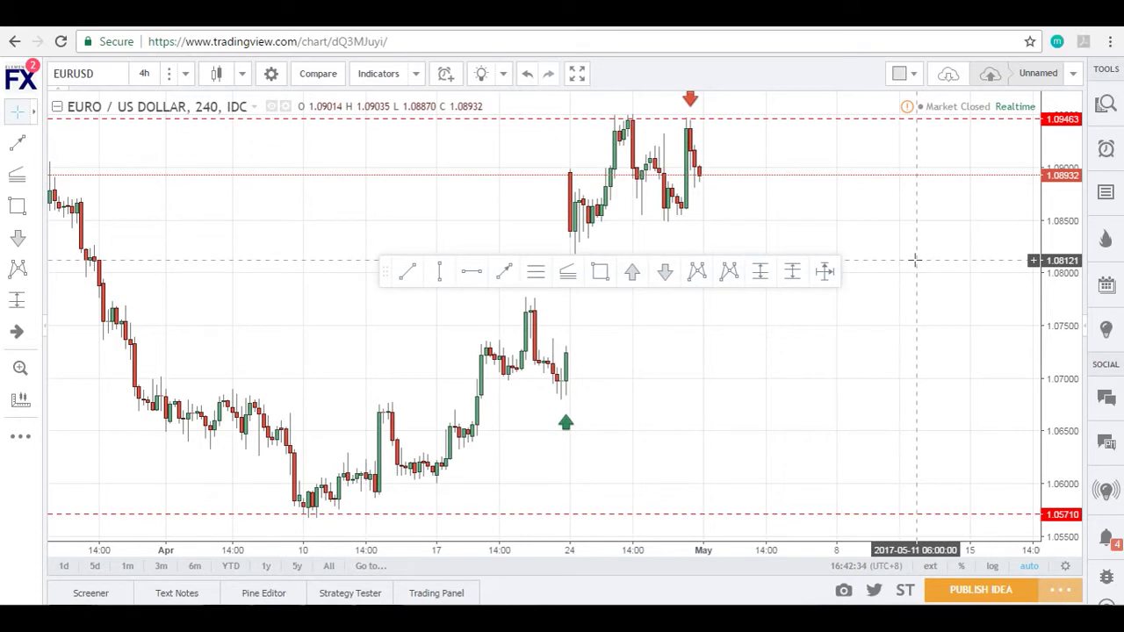
- Look at the chat panel, browse the Notifications list of idea agreements, and close it
left_click(1107, 398)
left_click(1107, 398)
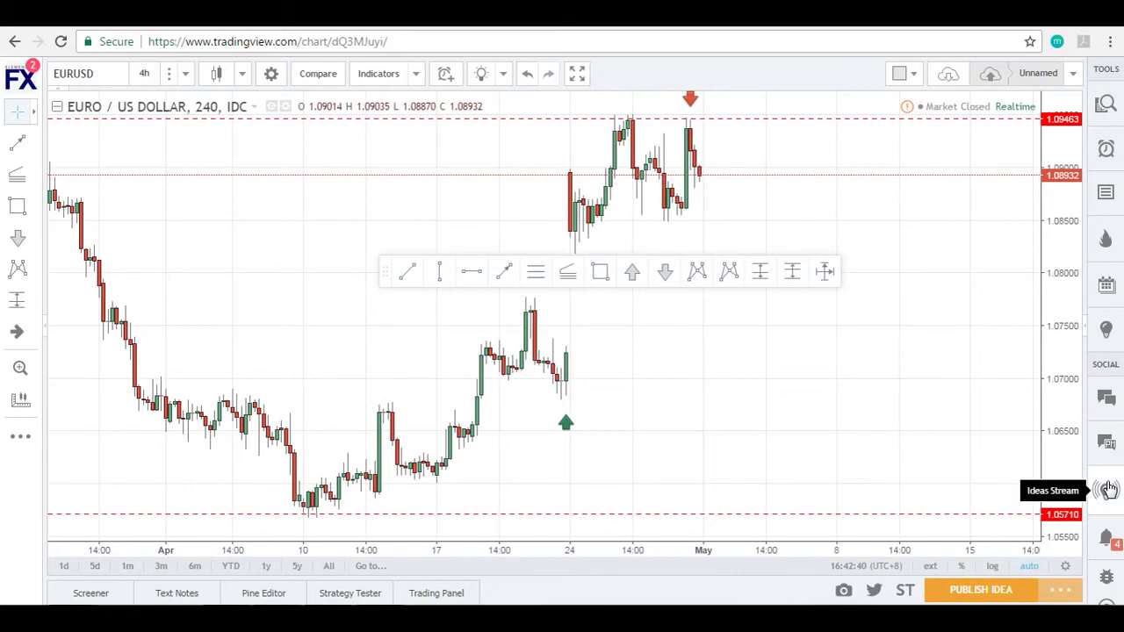
left_click(1110, 538)
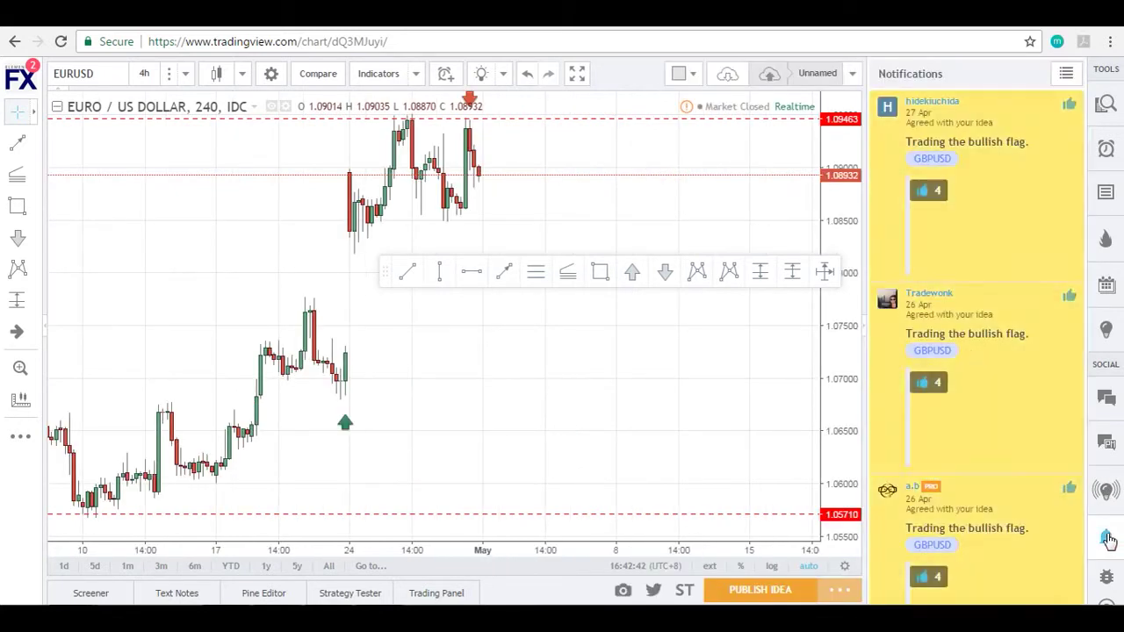
scroll(994, 464, "down", 5)
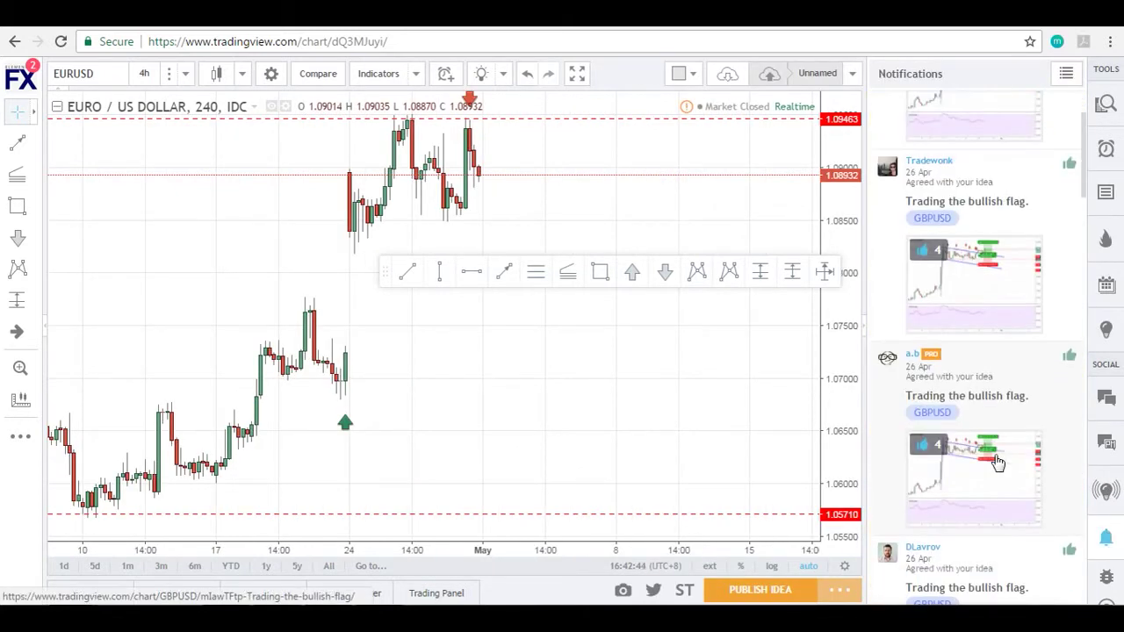
scroll(991, 471, "up", 5)
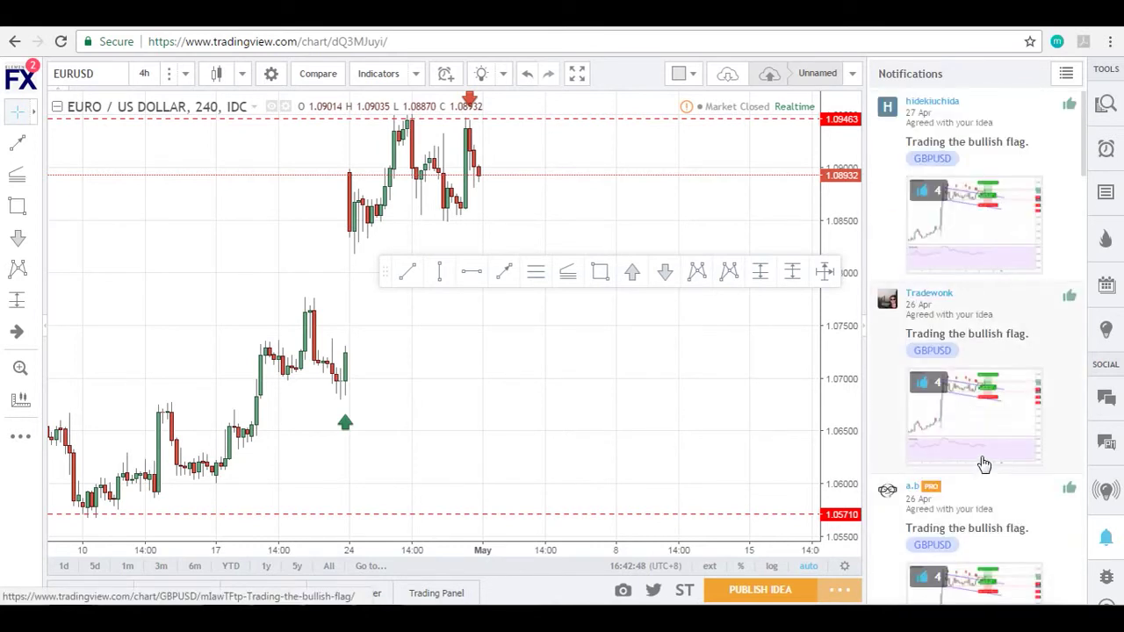
left_click(1107, 538)
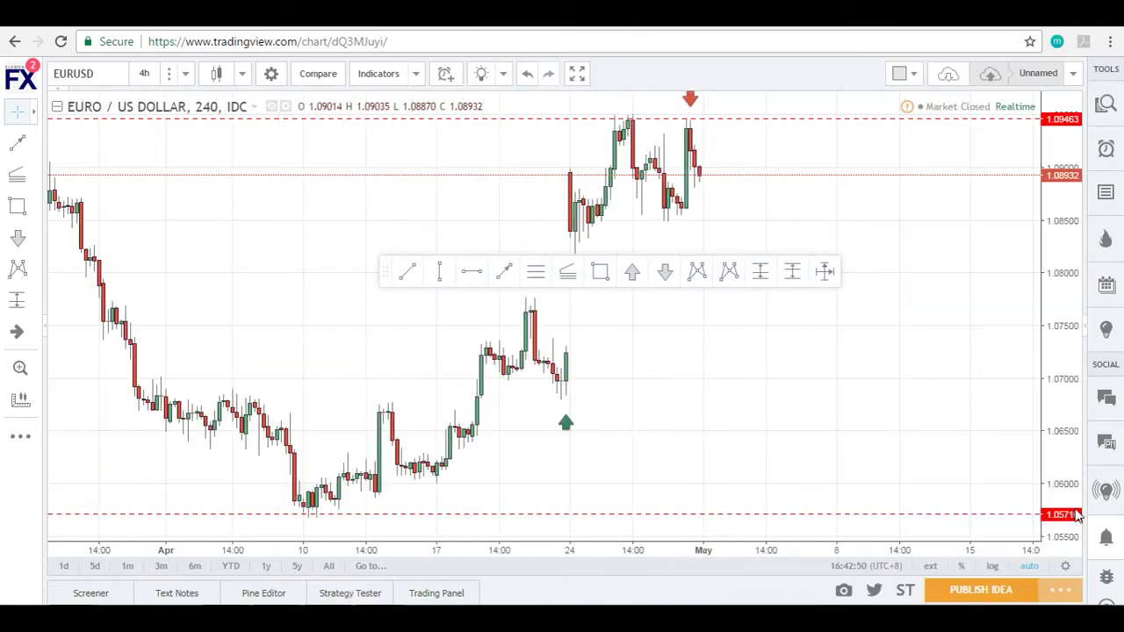
- Reopen the draft idea to review it, and minimize the form without publishing
left_click(981, 590)
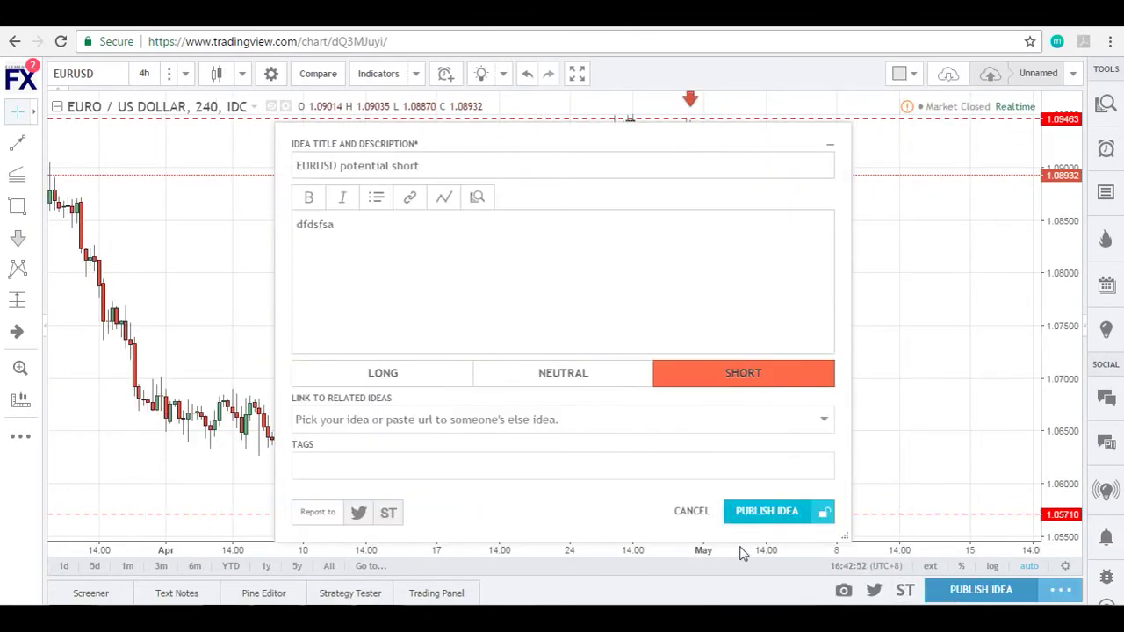
left_click(832, 149)
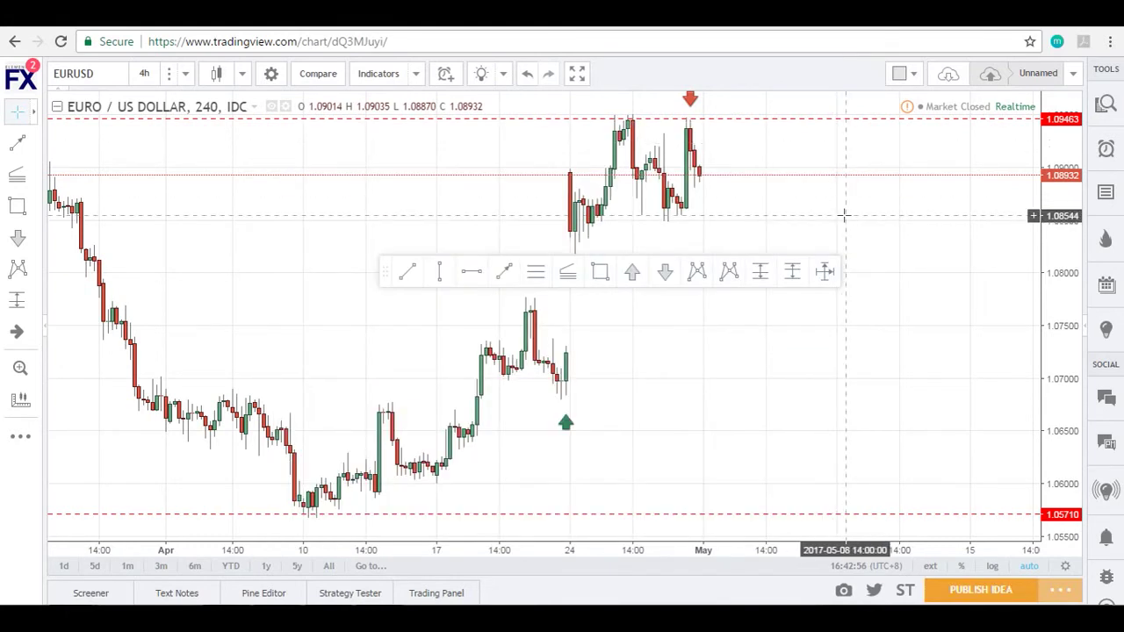